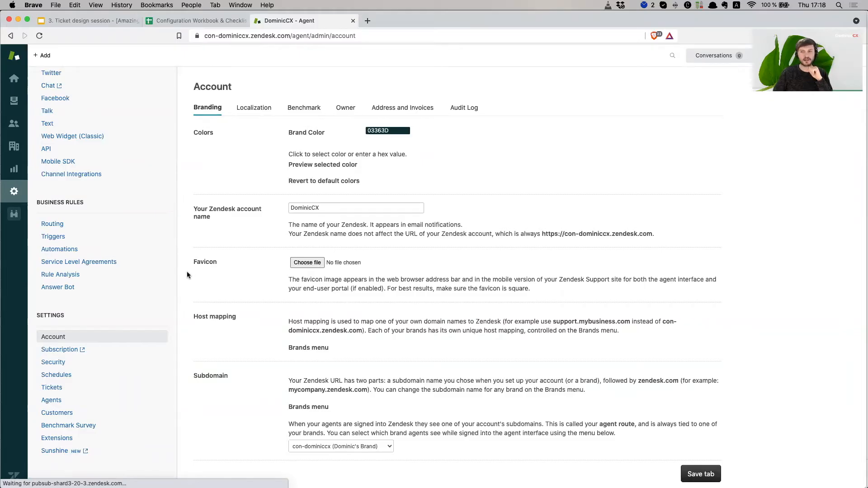
- Open the Localization settings and keep English (United States) as the default language
left_click(262, 108)
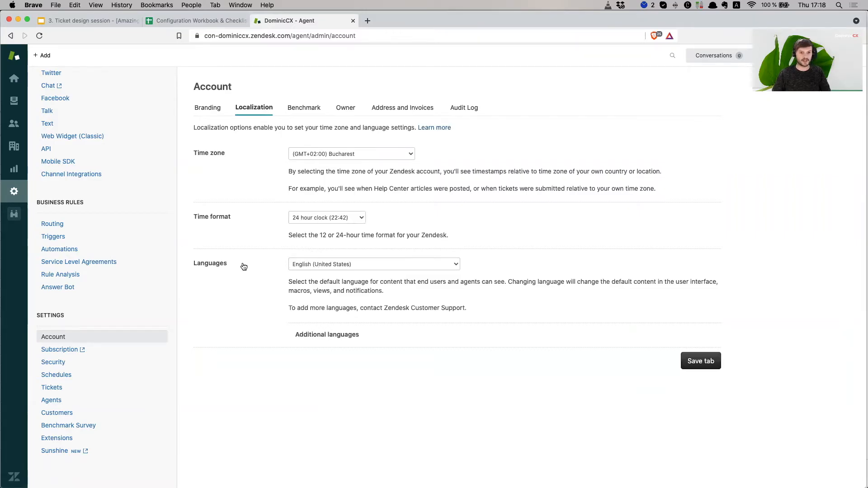
left_click(389, 264)
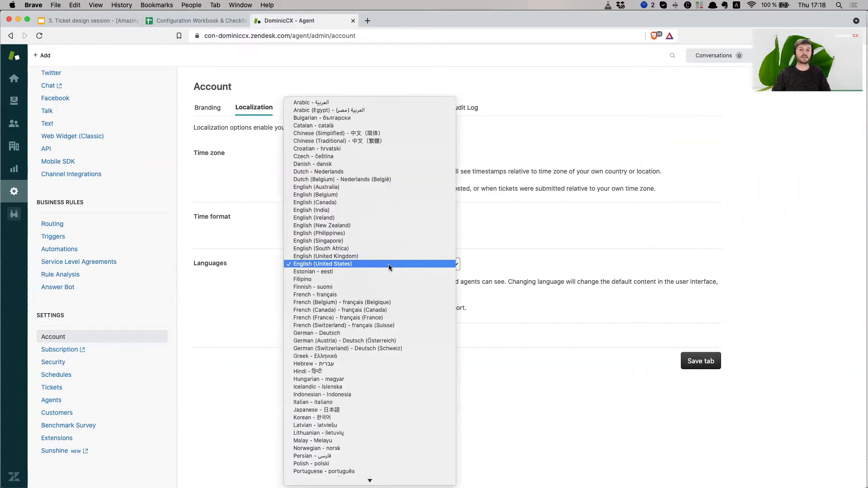
left_click(500, 256)
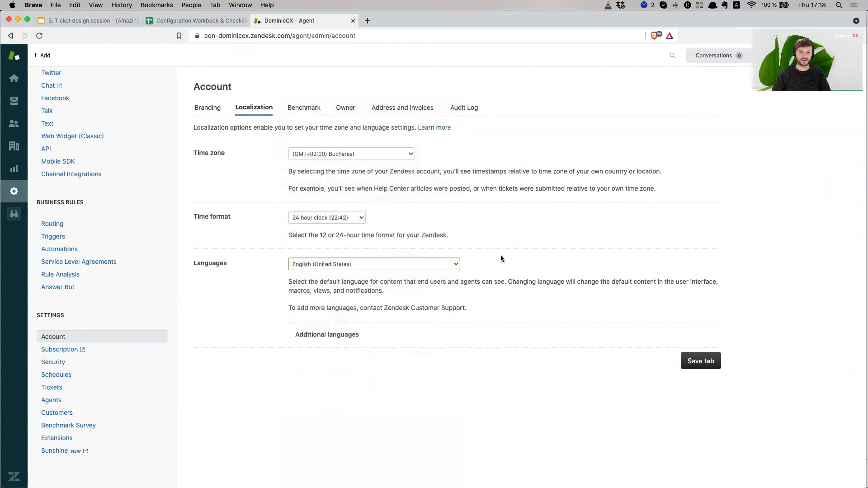
- Expand Additional languages and scroll through the enabled languages, including German, French and Dutch
left_click(336, 338)
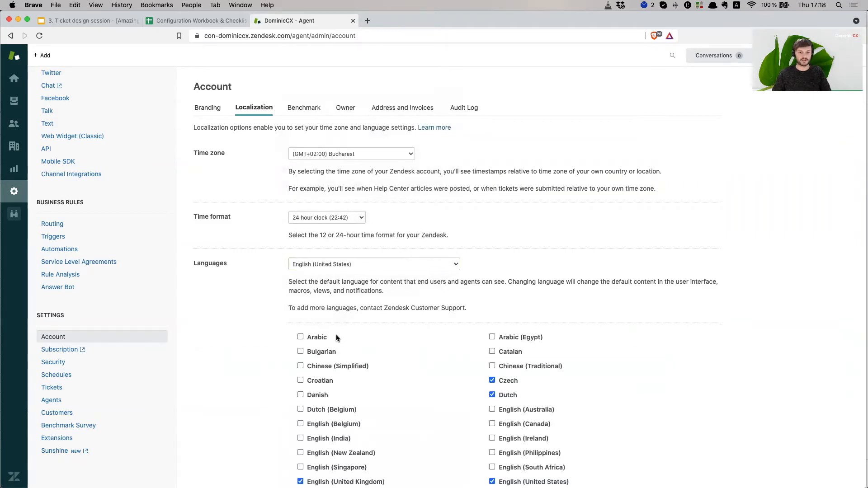
scroll(392, 364, "down", 5)
scroll(392, 363, "down", 2)
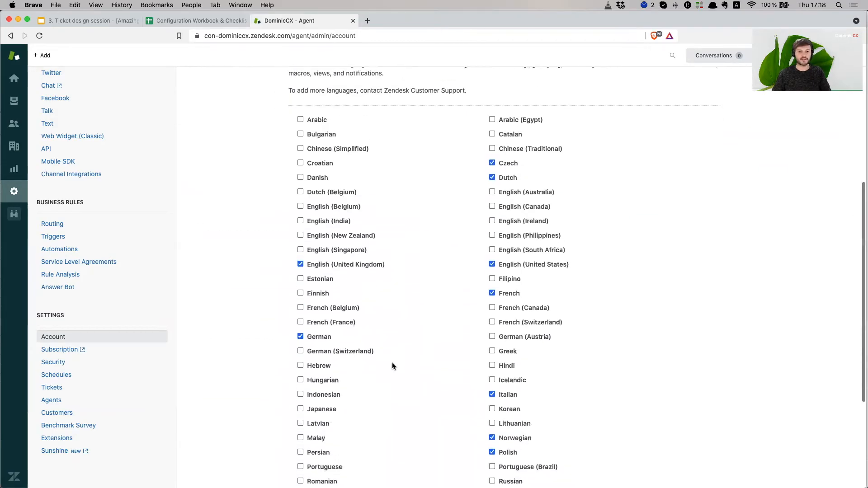
scroll(392, 364, "up", 3)
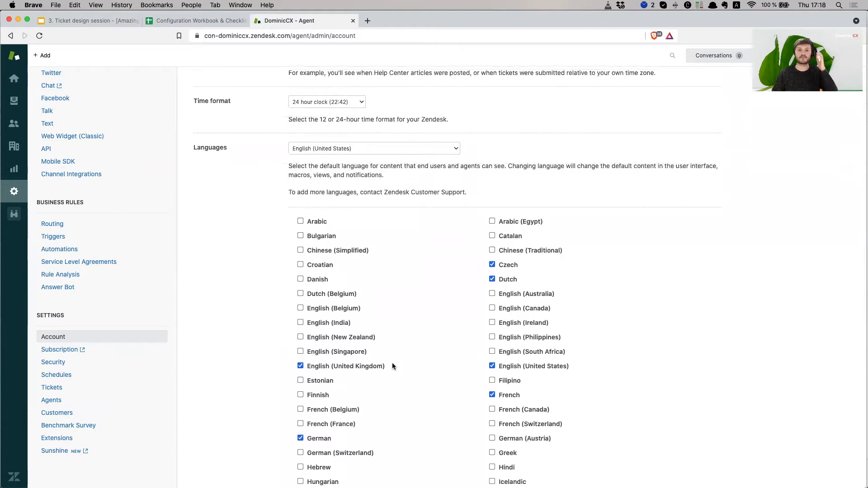
scroll(393, 366, "down", 6)
scroll(392, 364, "up", 3)
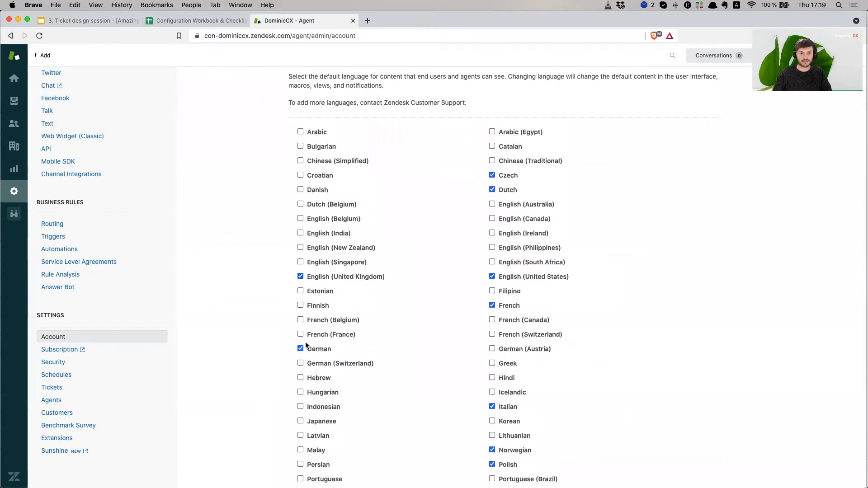
scroll(306, 343, "down", 5)
scroll(492, 370, "up", 3)
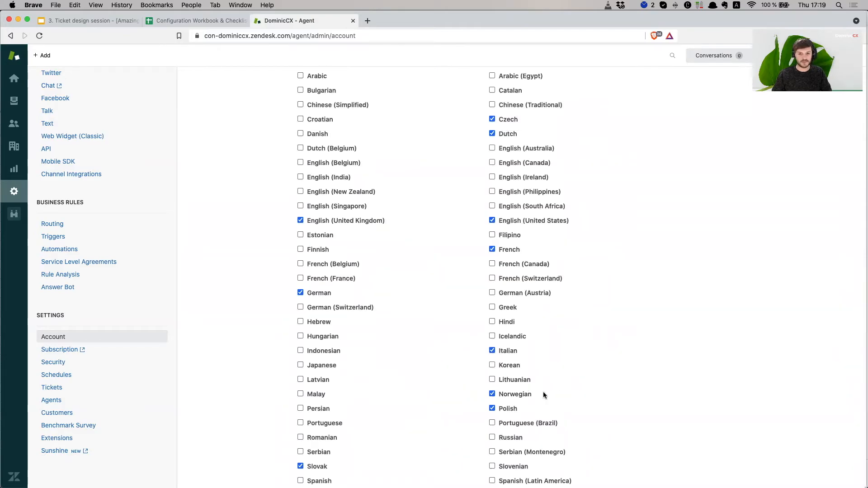
scroll(513, 411, "down", 2)
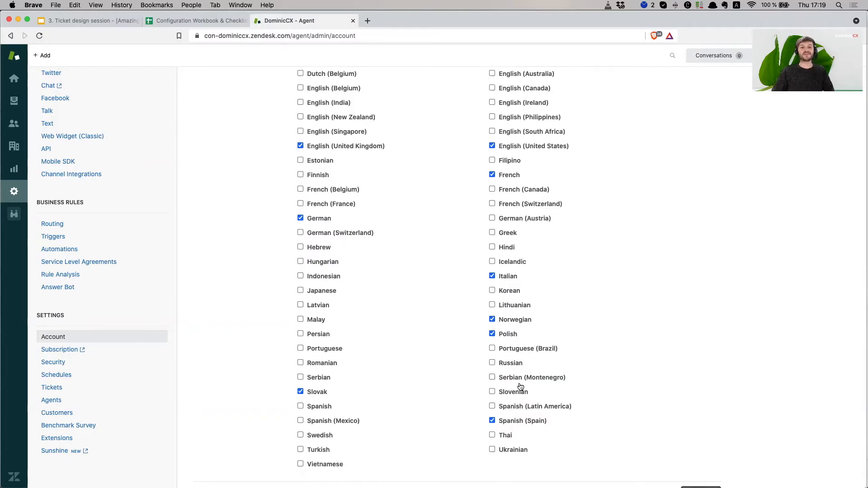
scroll(604, 380, "up", 2)
scroll(603, 380, "up", 1)
scroll(601, 385, "up", 2)
scroll(601, 385, "down", 2)
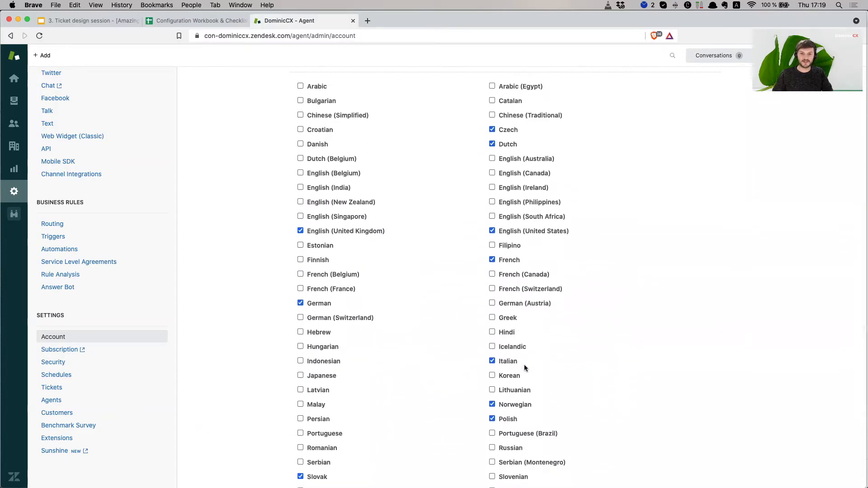
scroll(617, 329, "down", 2)
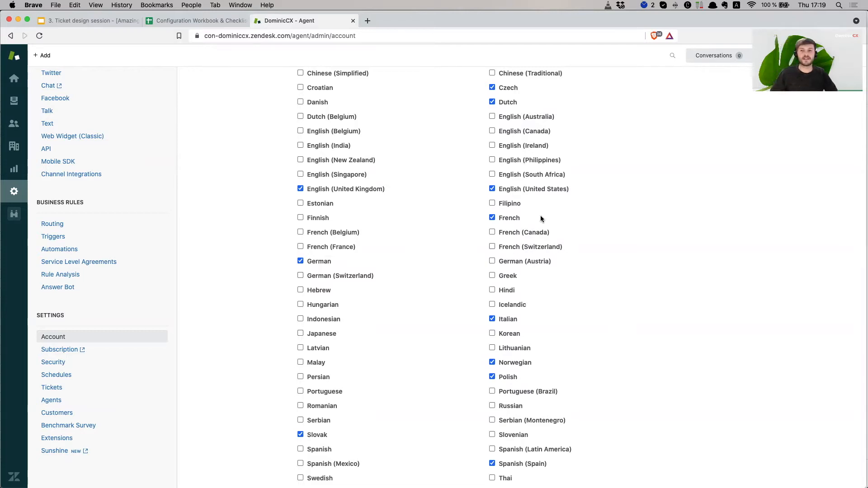
scroll(371, 254, "up", 3)
scroll(386, 255, "down", 4)
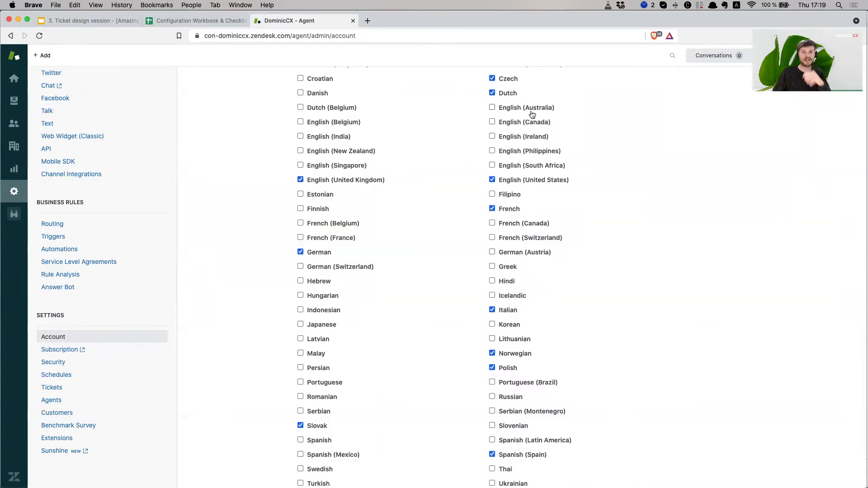
scroll(592, 222, "down", 3)
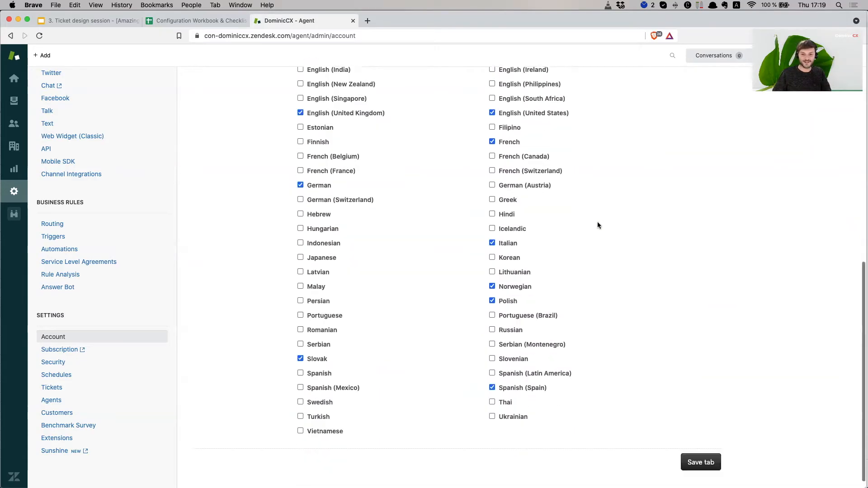
scroll(598, 225, "up", 5)
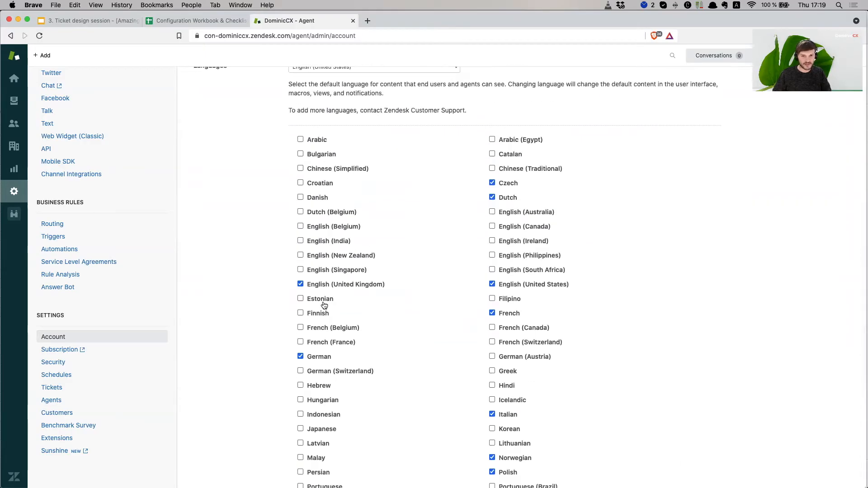
- Untick and re-tick German under Additional languages, then save the localization settings
left_click(315, 317)
left_click(302, 319)
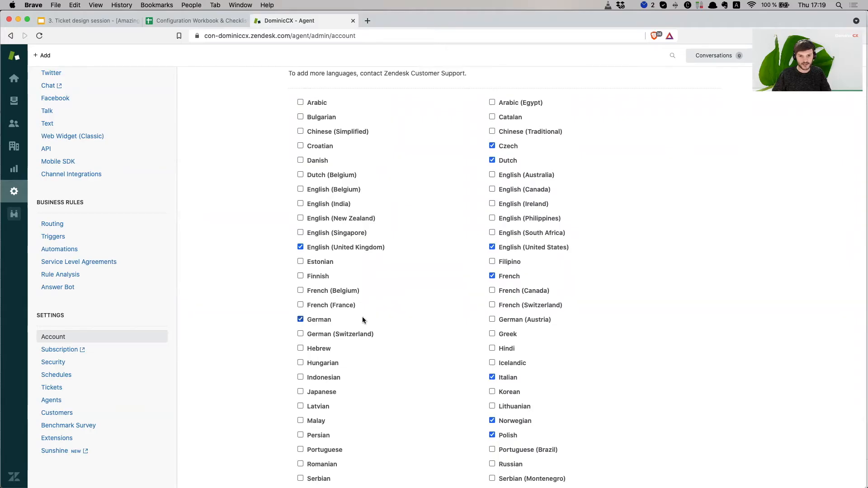
scroll(380, 316, "down", 4)
left_click(708, 456)
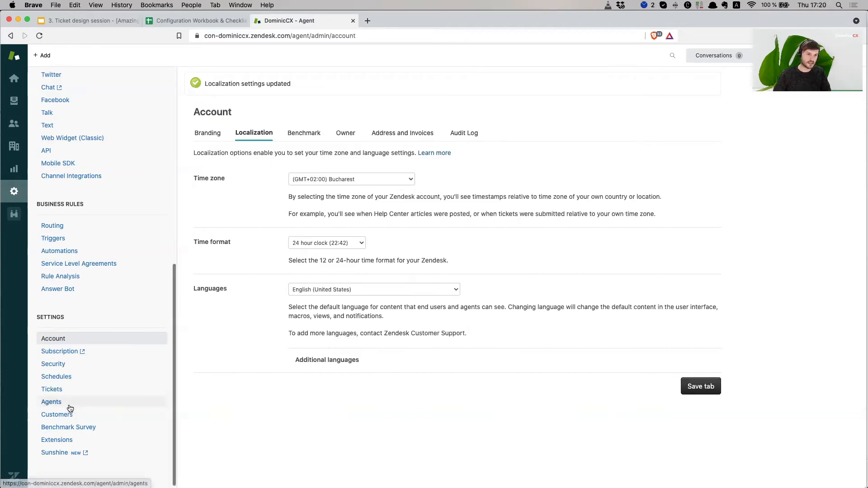
scroll(138, 312, "up", 4)
scroll(137, 316, "up", 1)
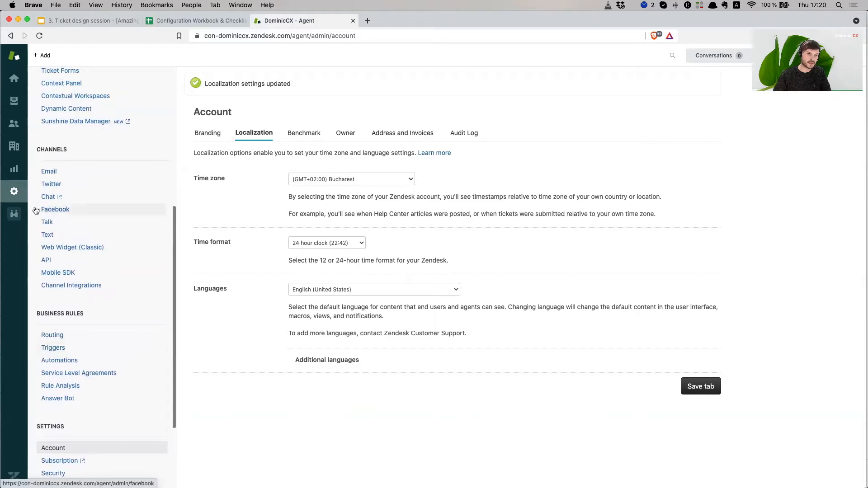
scroll(95, 280, "up", 6)
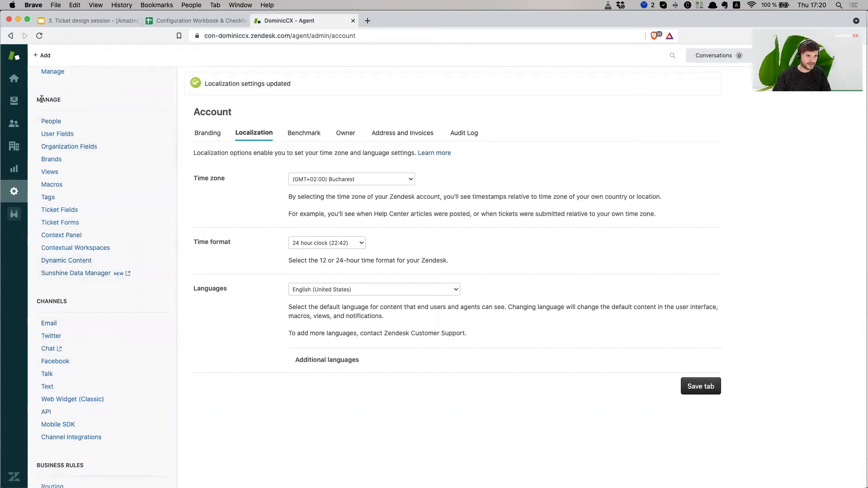
- Go to Manage > Dynamic Content in the admin sidebar
left_click(85, 263)
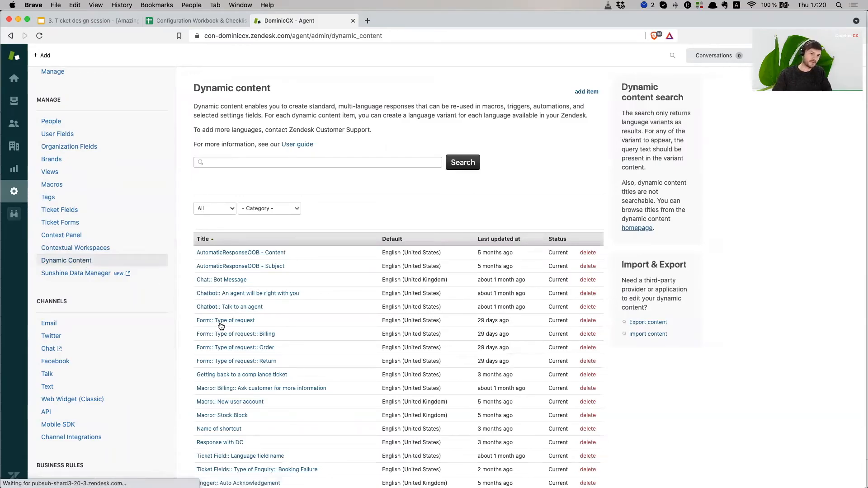
scroll(287, 326, "down", 2)
scroll(286, 324, "up", 2)
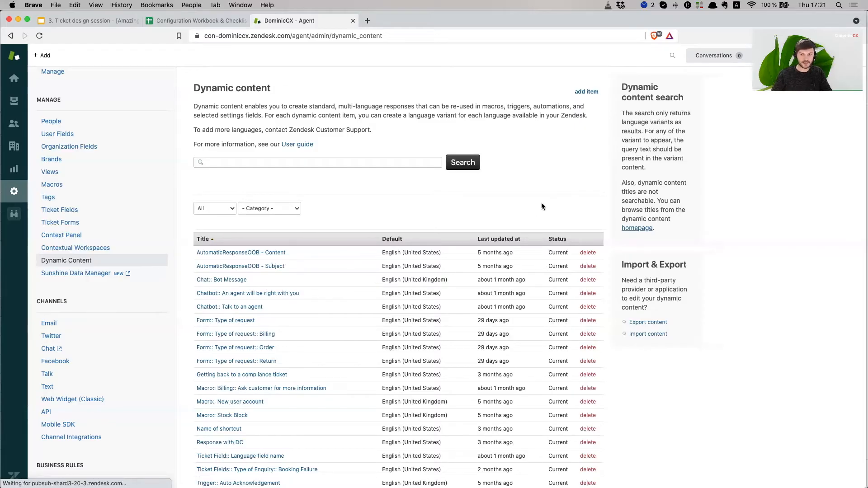
scroll(541, 203, "down", 2)
scroll(541, 203, "up", 2)
- Start a new dynamic content item titled 'Ticket field:: Type of inquiry'
left_click(586, 93)
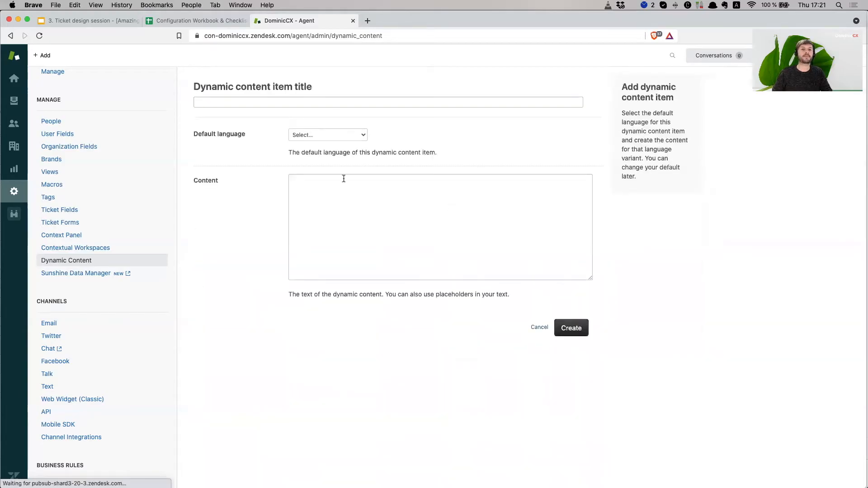
left_click(284, 97)
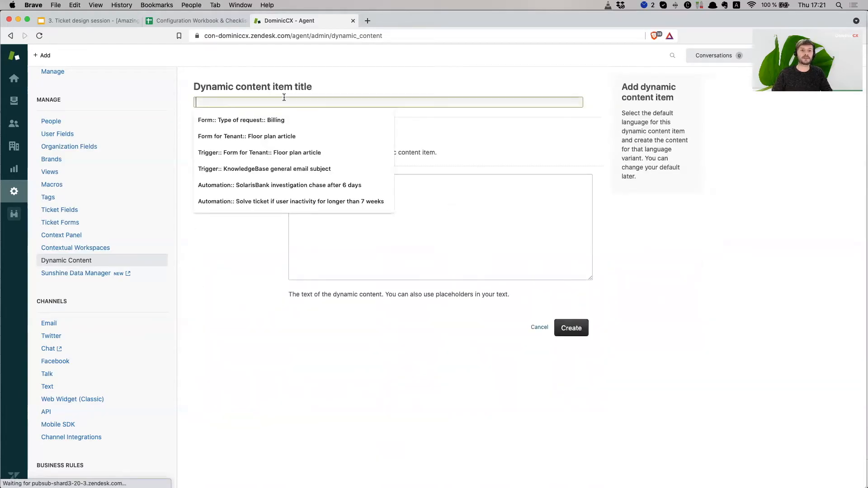
left_click(382, 80)
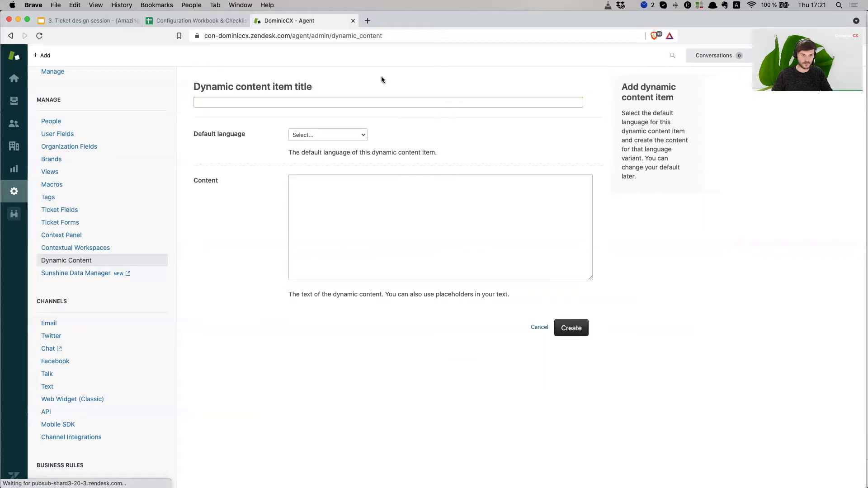
left_click(358, 97)
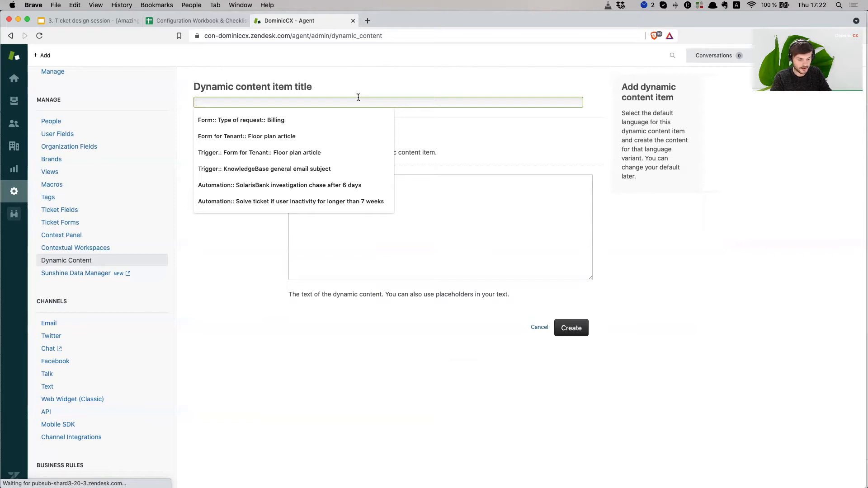
type("Ticket")
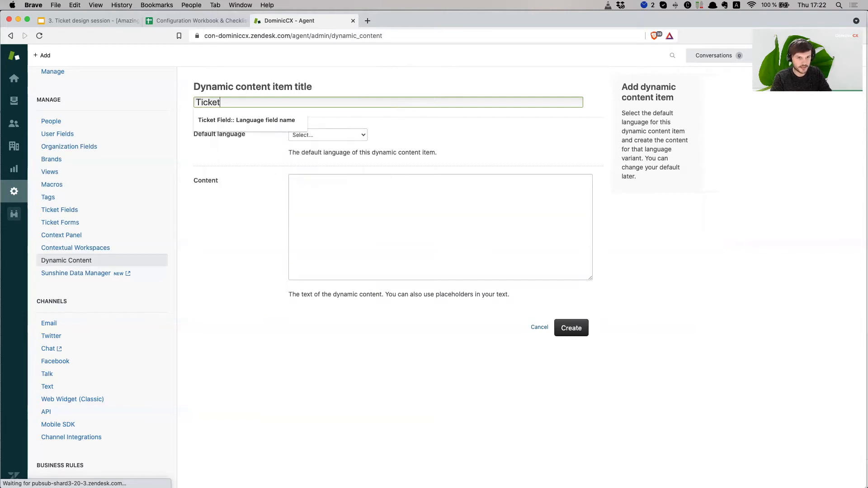
type(" fields")
key("BackSpace")
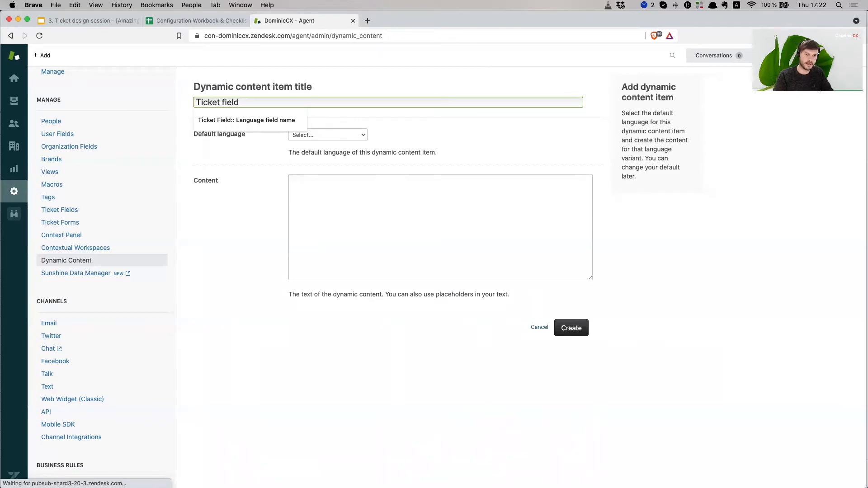
type("::")
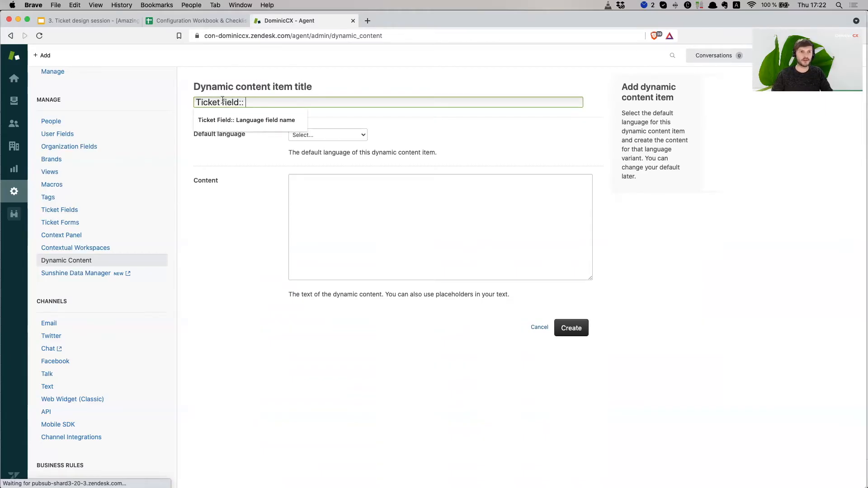
left_click(194, 101)
left_click_drag(240, 103, 195, 103)
left_click(269, 106)
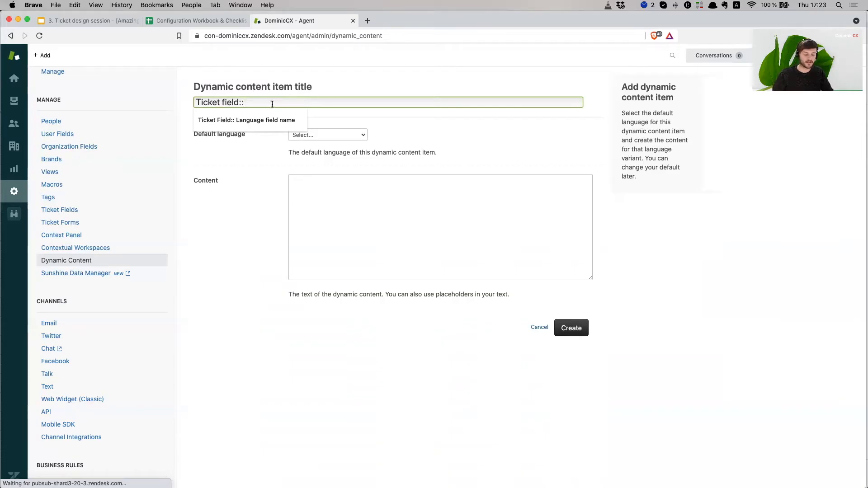
type("Type of")
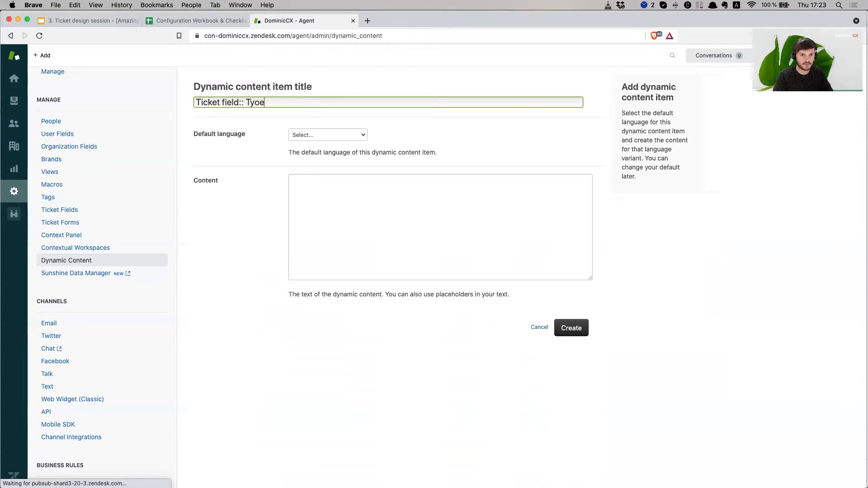
type(" inquiry")
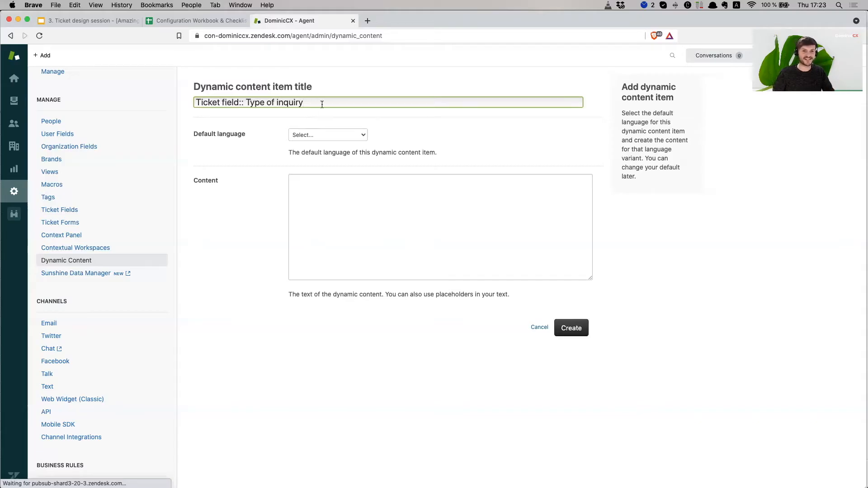
double_click(293, 102)
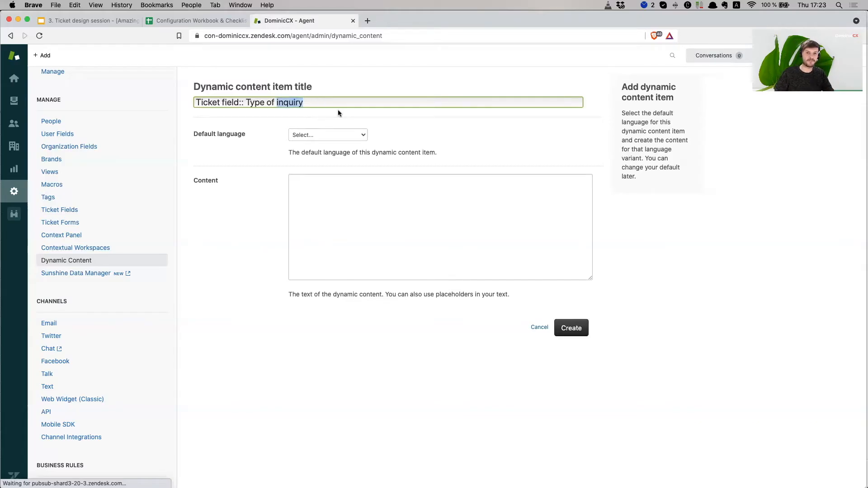
left_click(321, 105)
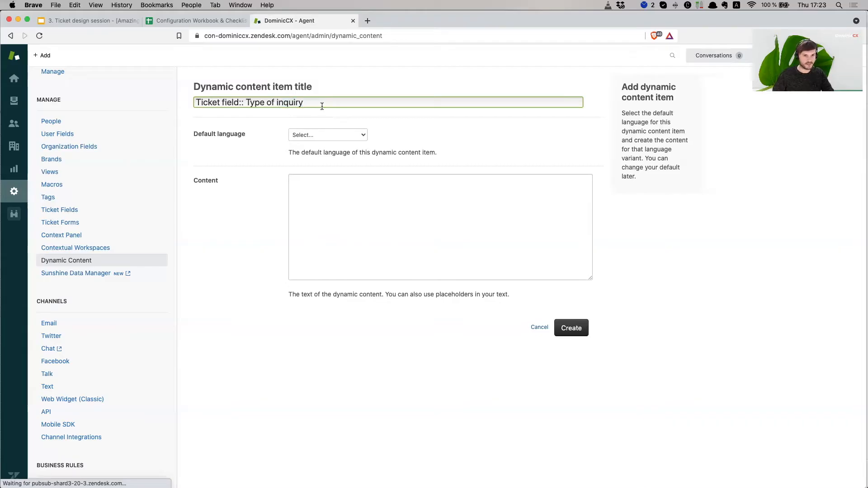
- Set the item's default language to English (United States)
left_click(323, 136)
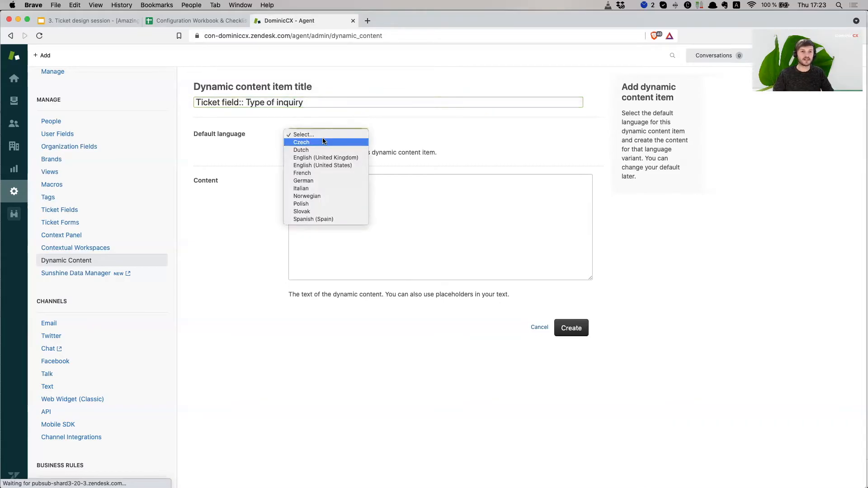
left_click(458, 146)
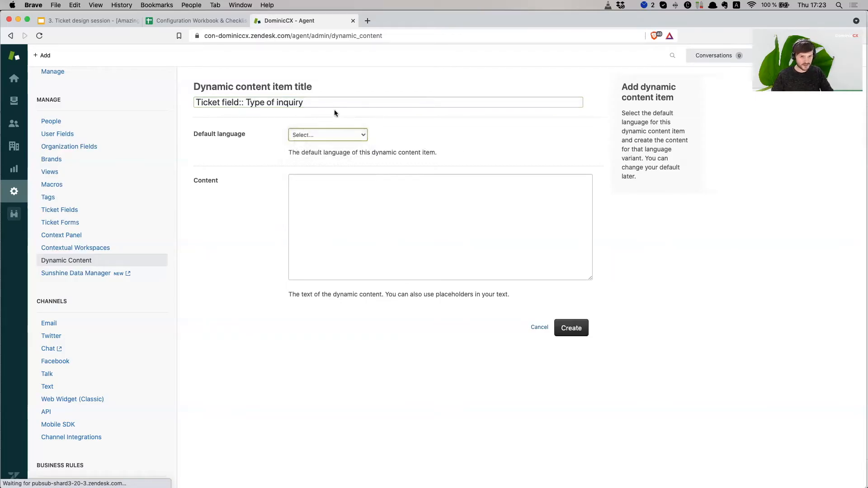
left_click(345, 104)
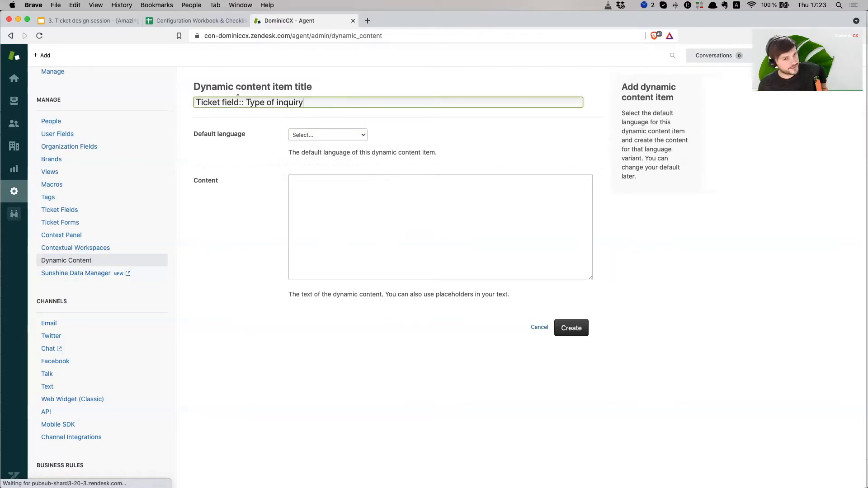
left_click(315, 136)
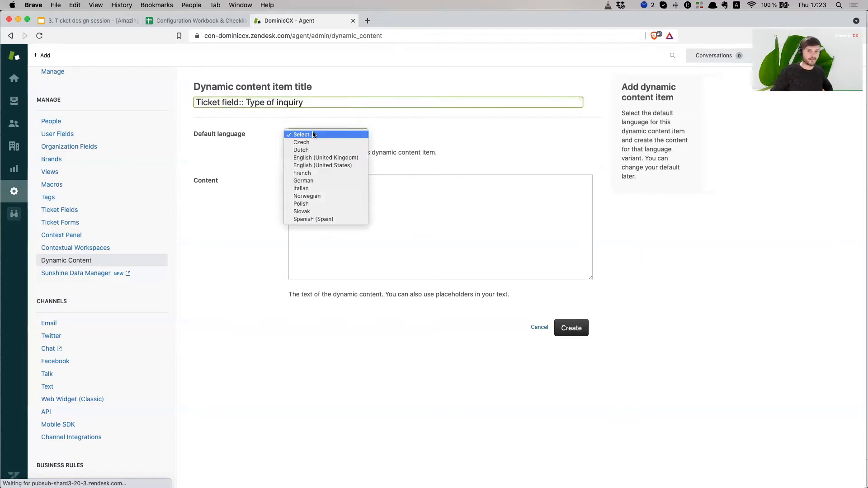
left_click(344, 166)
left_click(361, 196)
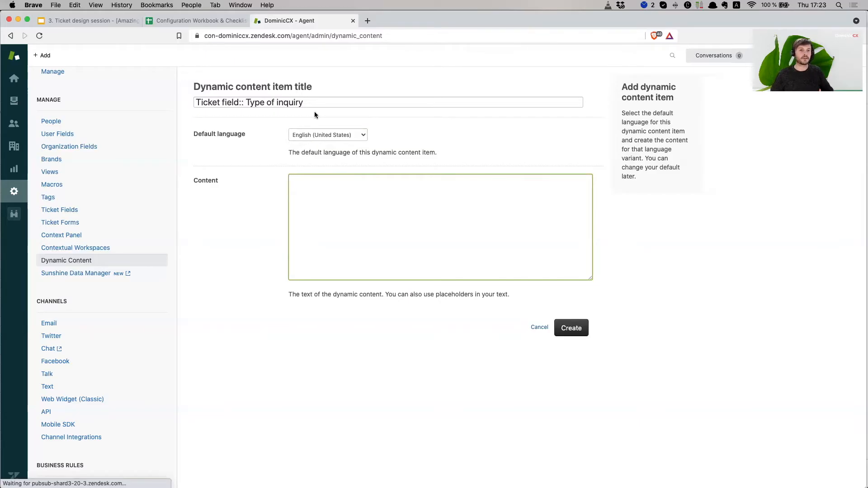
- Paste the content as 'Type Of Inquiry', capitalised, and create the item
left_click_drag(245, 102, 369, 107)
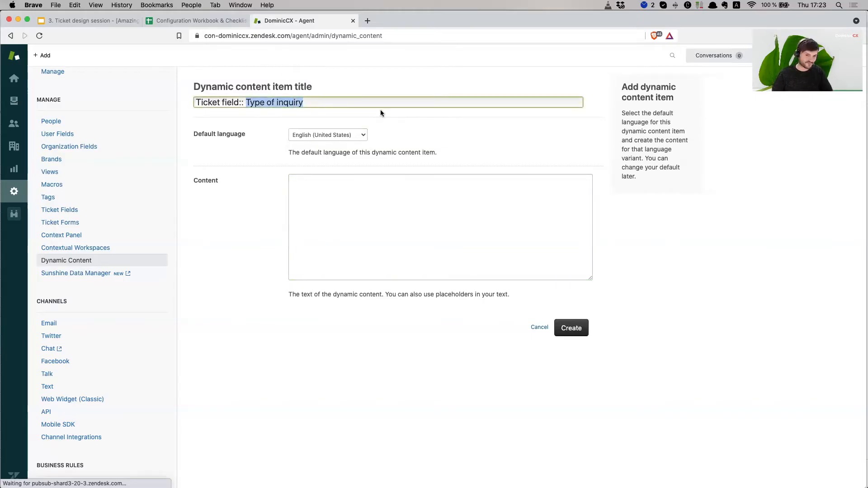
left_click(351, 177)
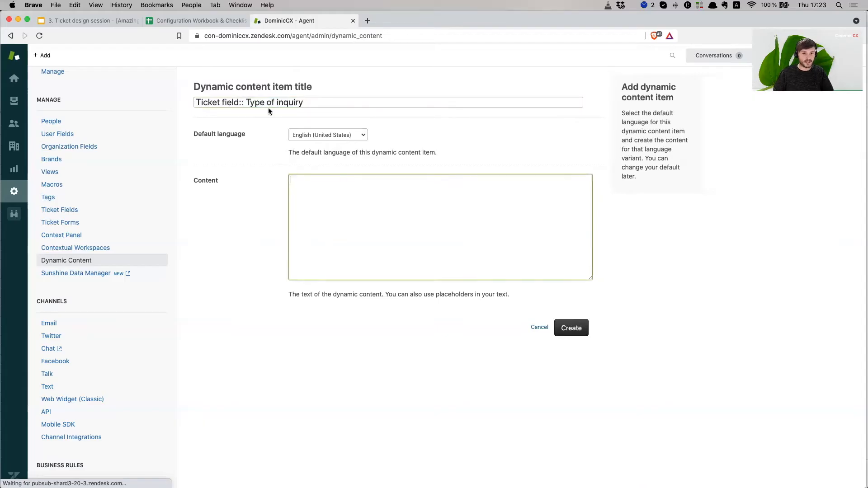
left_click_drag(244, 103, 349, 102)
key("super+c")
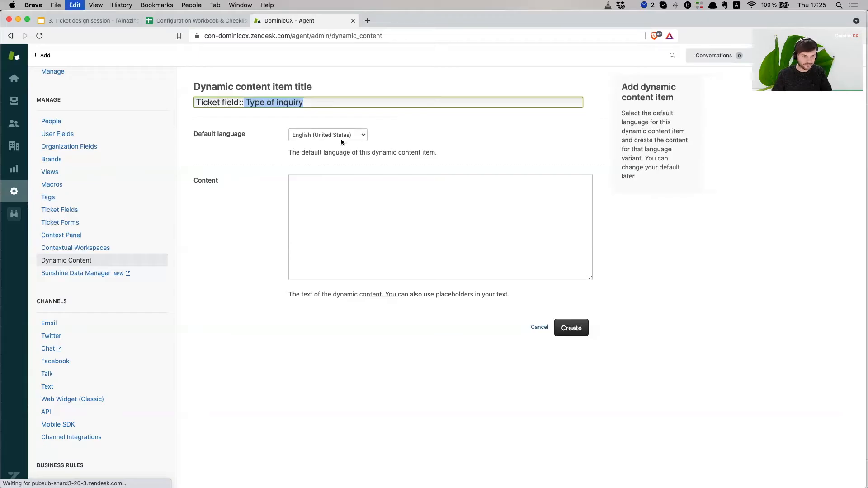
left_click(404, 202)
key("super+v")
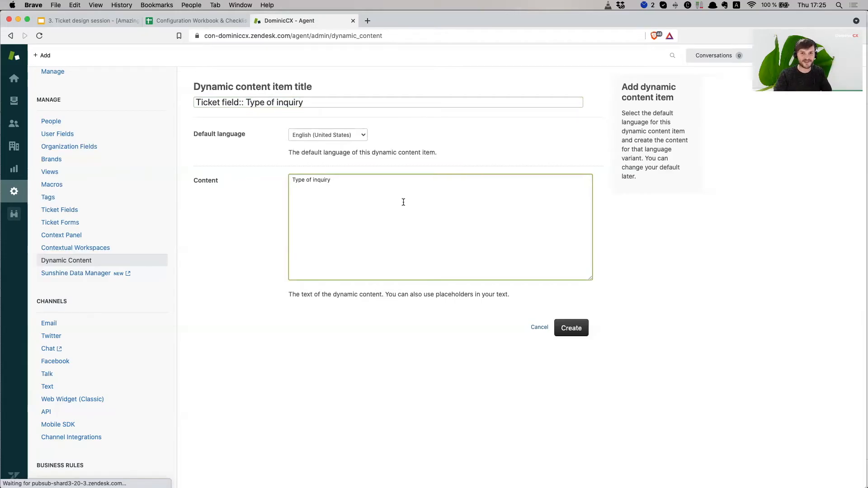
left_click(633, 260)
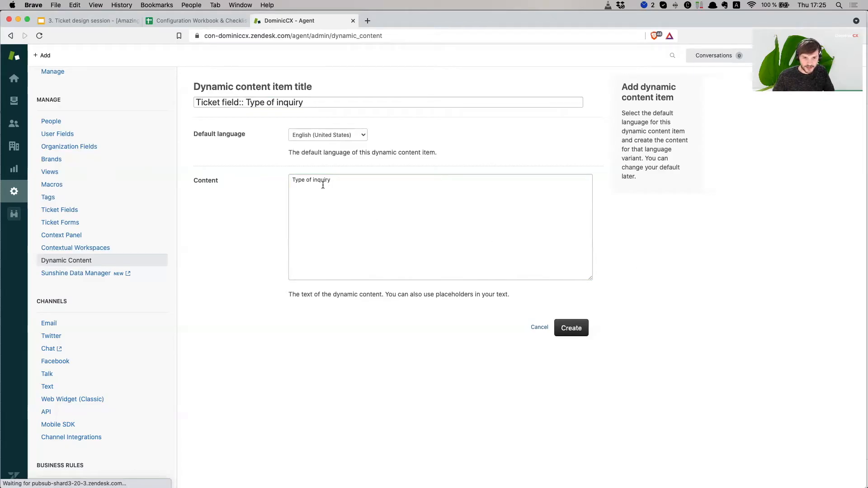
left_click(307, 180)
key("BackSpace")
key("BackSpace")
type("Of")
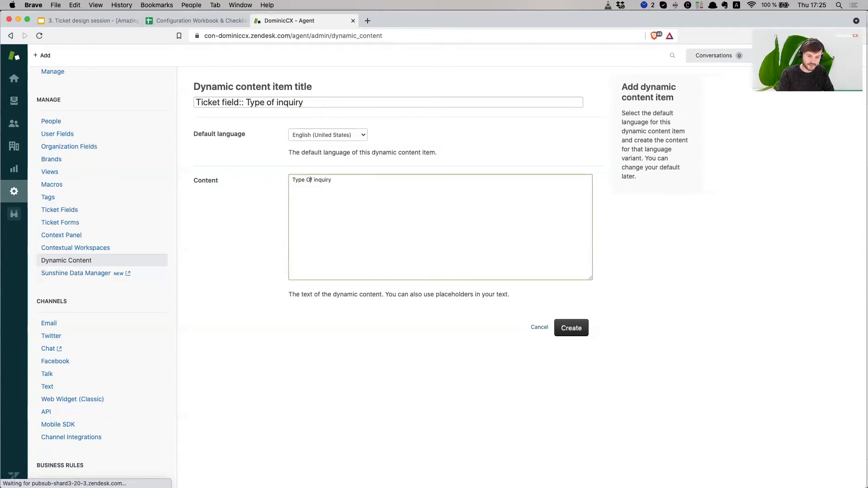
key("BackSpace")
type("I")
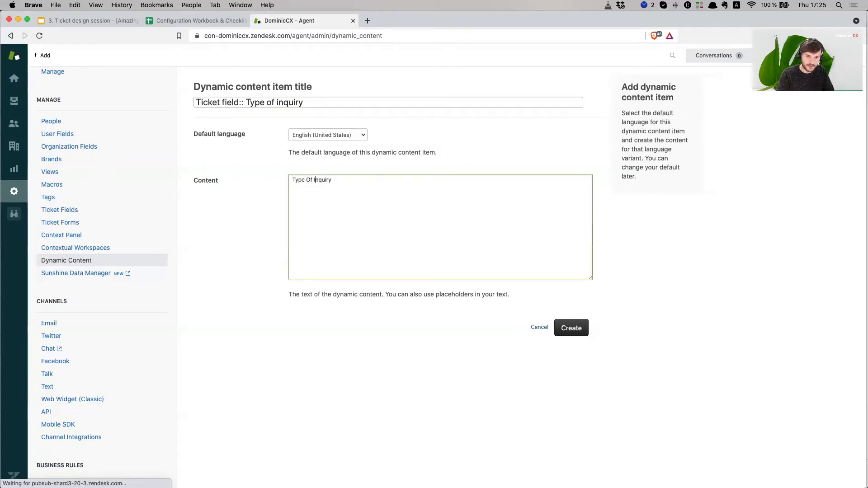
left_click(570, 333)
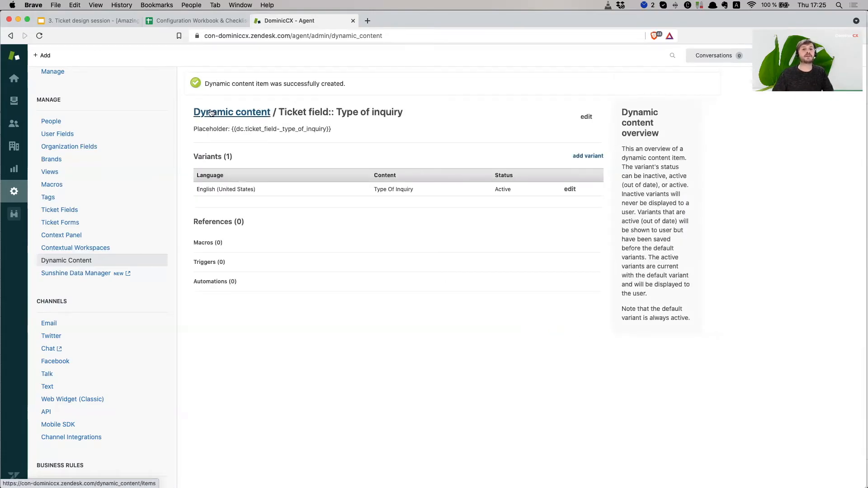
- Select the new item's title and its placeholder code on the item page
left_click_drag(402, 112, 275, 110)
left_click_drag(407, 114, 295, 112)
left_click(231, 129)
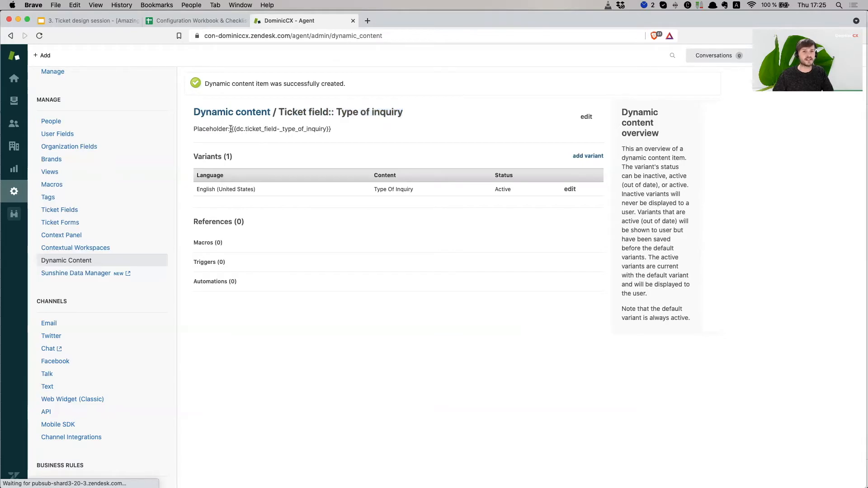
double_click(207, 130)
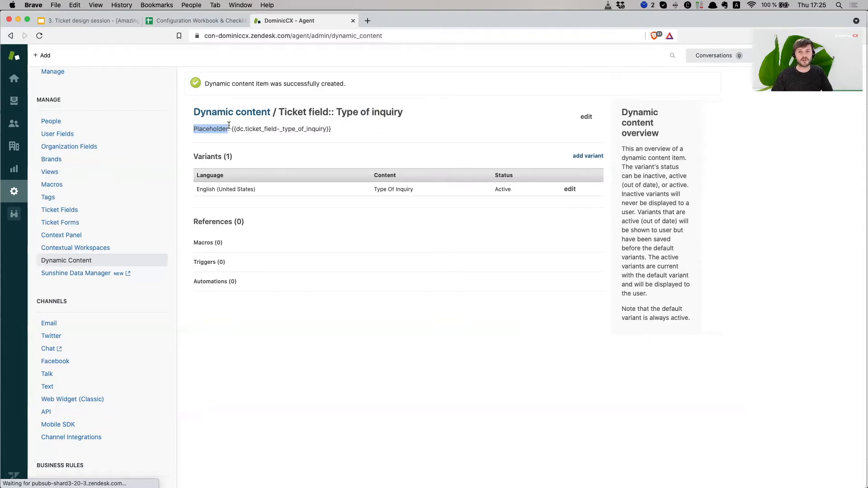
mouse_move(230, 129)
left_mouse_down()
mouse_move(336, 134)
mouse_move(232, 129)
left_mouse_up()
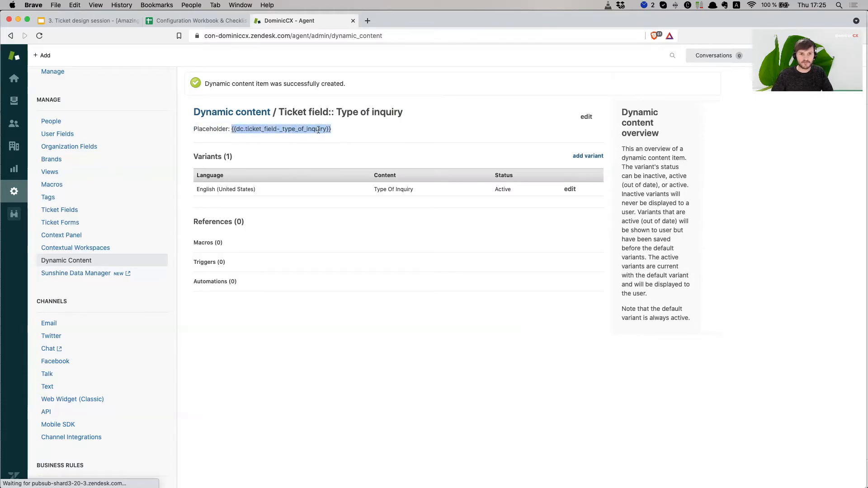
left_click(337, 132)
left_click_drag(336, 132, 284, 126)
left_click(267, 126)
left_click(271, 127)
left_click(288, 125)
left_click_drag(403, 112, 278, 111)
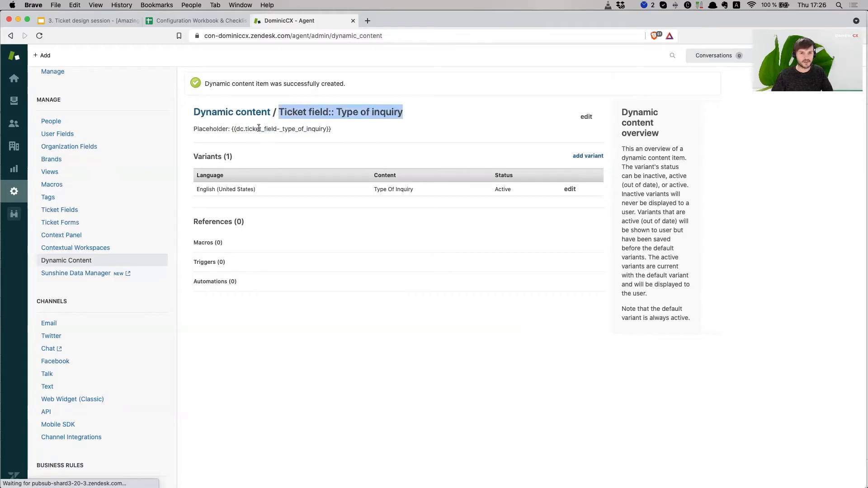
left_click_drag(264, 129, 328, 130)
left_click_drag(285, 111, 400, 111)
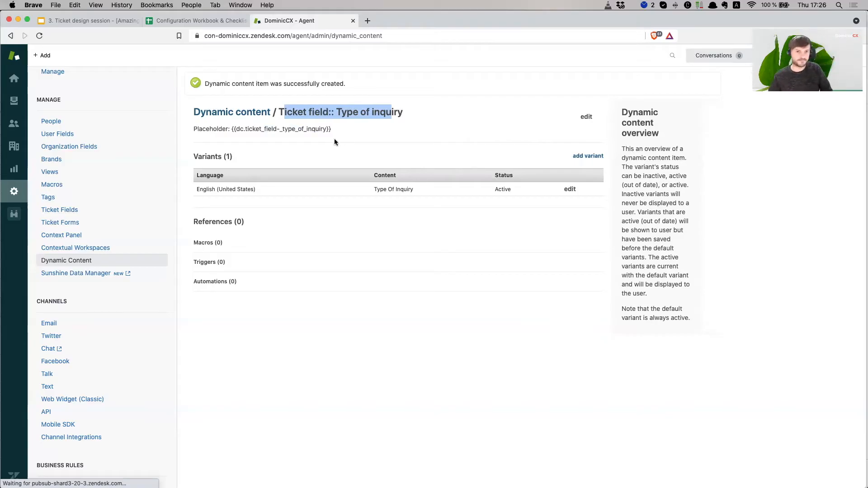
left_click(243, 129)
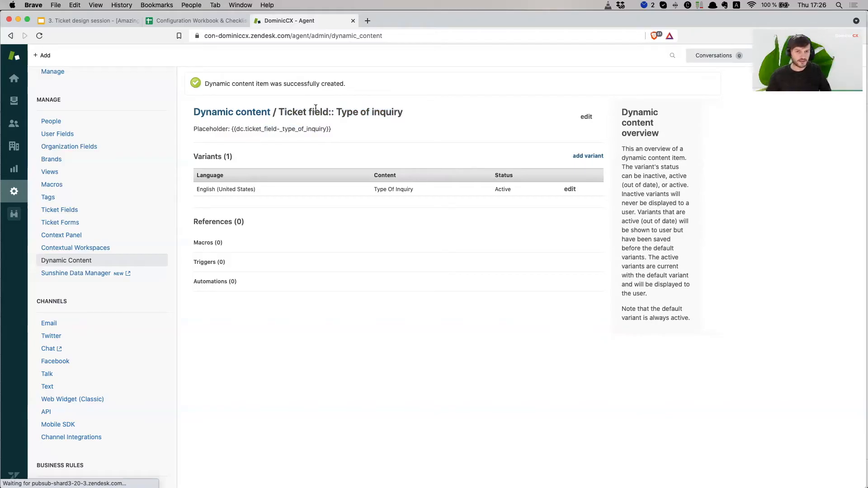
left_click_drag(332, 129, 232, 130)
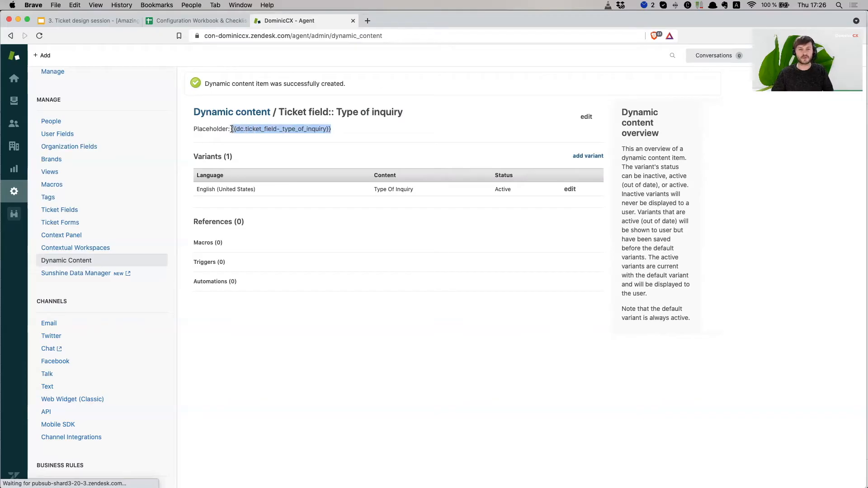
left_click(289, 129)
left_click_drag(334, 129, 241, 130)
left_click(236, 130)
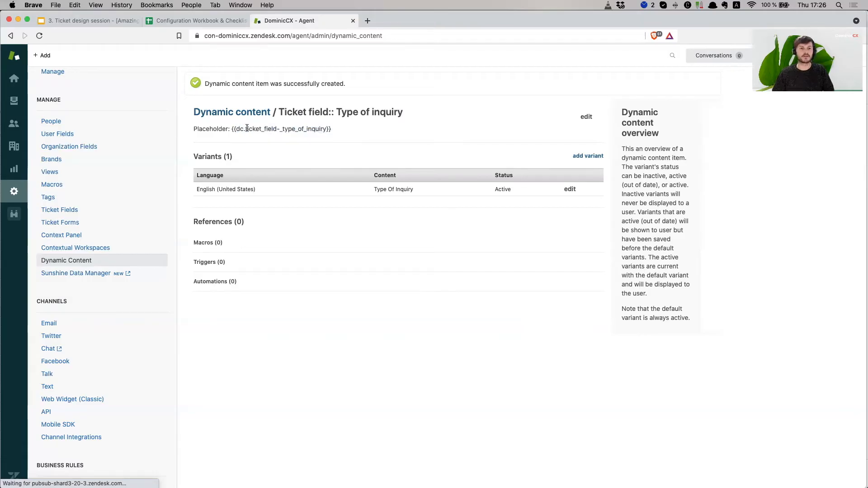
left_click_drag(331, 129, 232, 129)
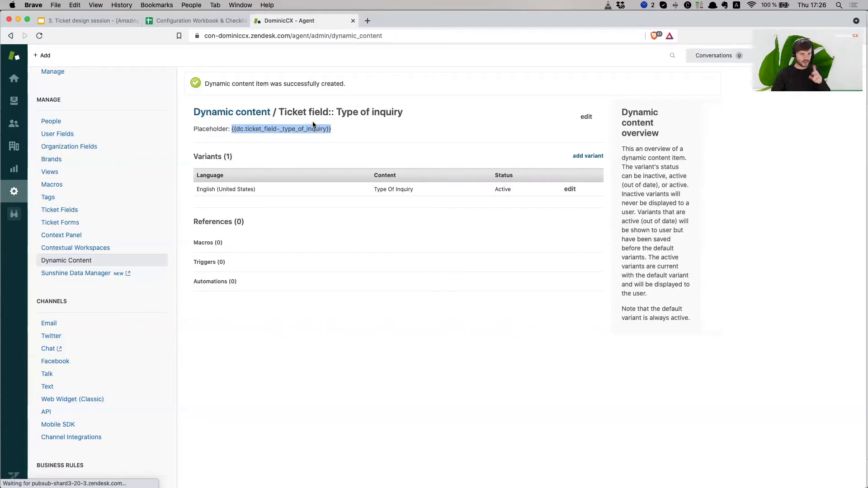
left_click(340, 132)
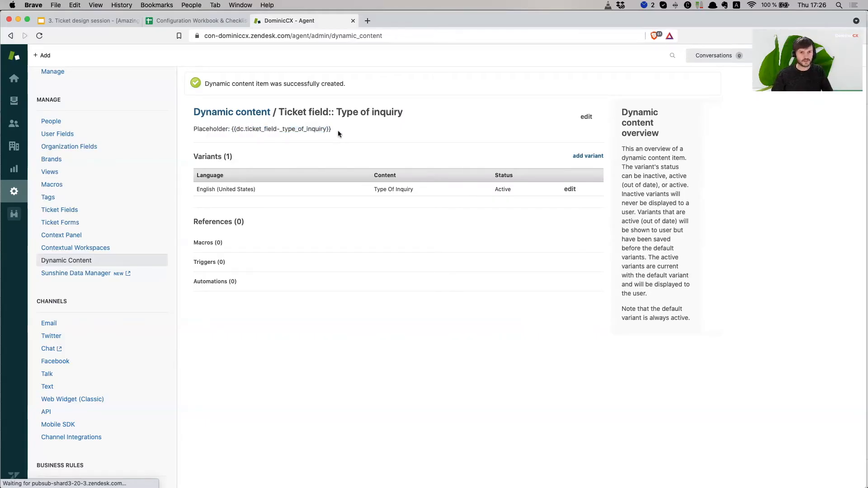
- Select the full placeholder and the English content 'Type Of Inquiry', then add a variant
left_click_drag(231, 130, 367, 130)
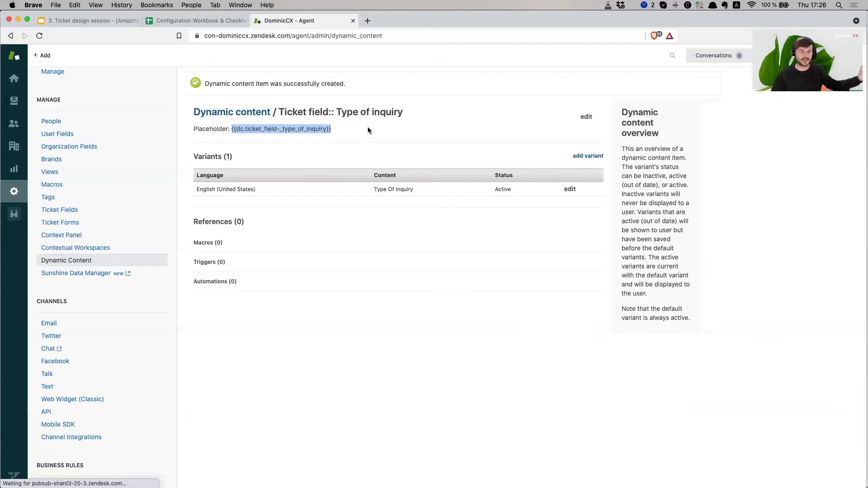
left_click(404, 133)
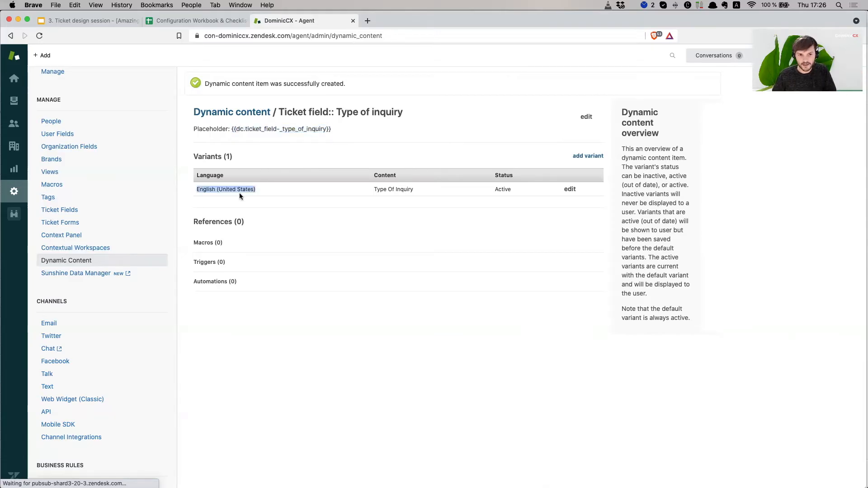
left_click_drag(374, 189, 425, 189)
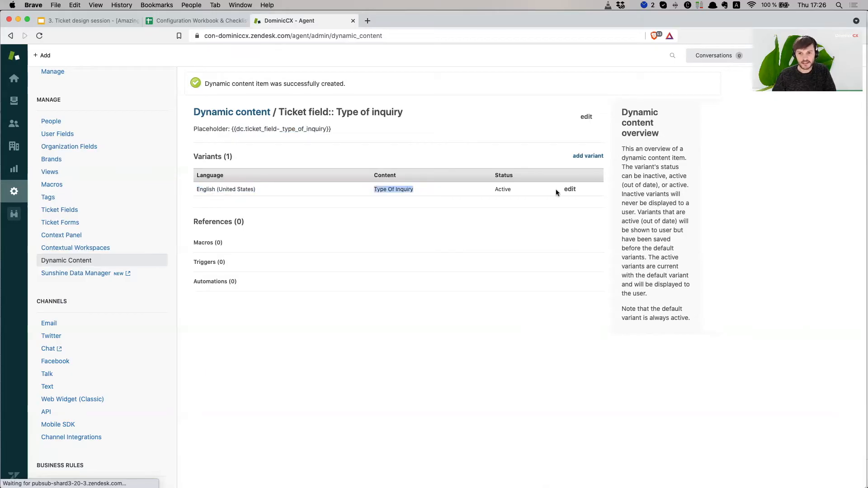
left_click(588, 156)
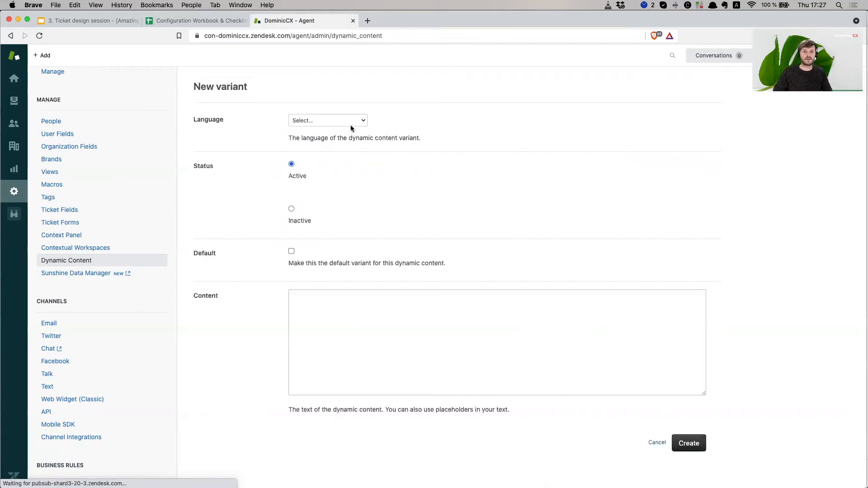
- Set the new variant's language to German and open Google Translate in another tab
left_click(351, 123)
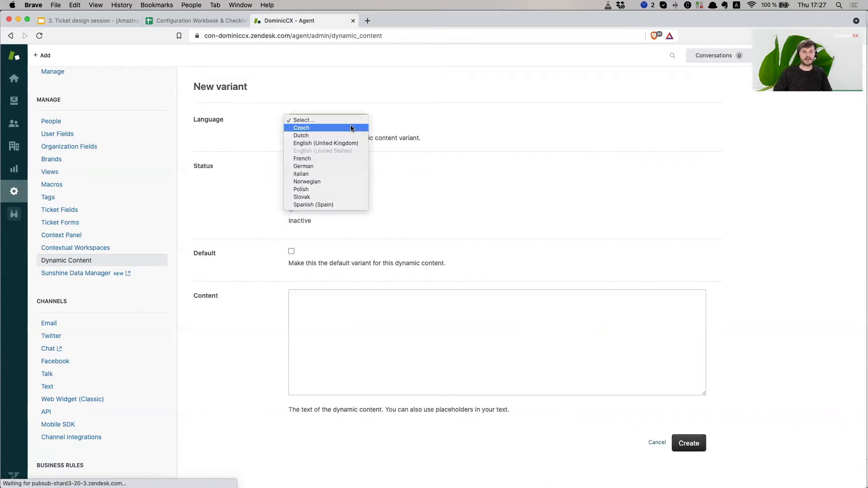
left_click(337, 166)
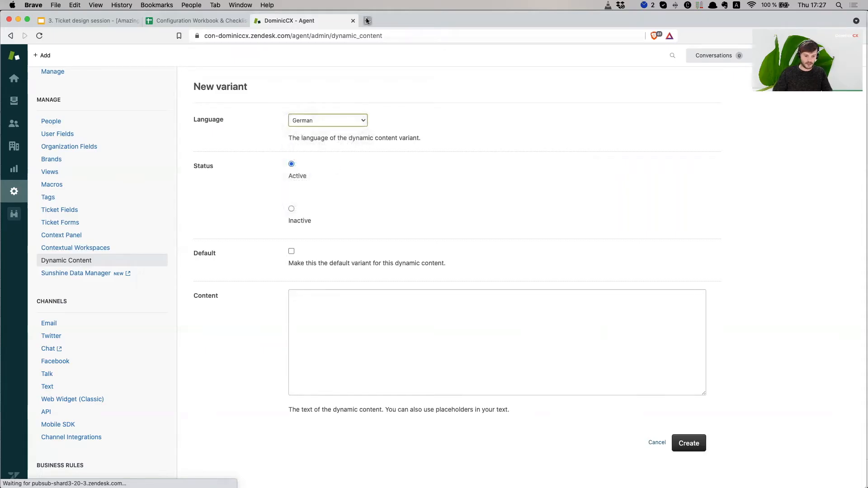
left_click(367, 20)
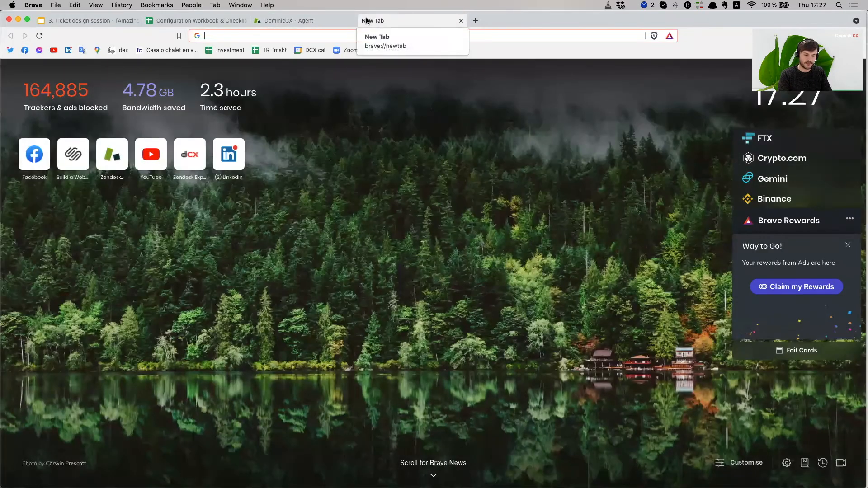
type("tra")
key("Return")
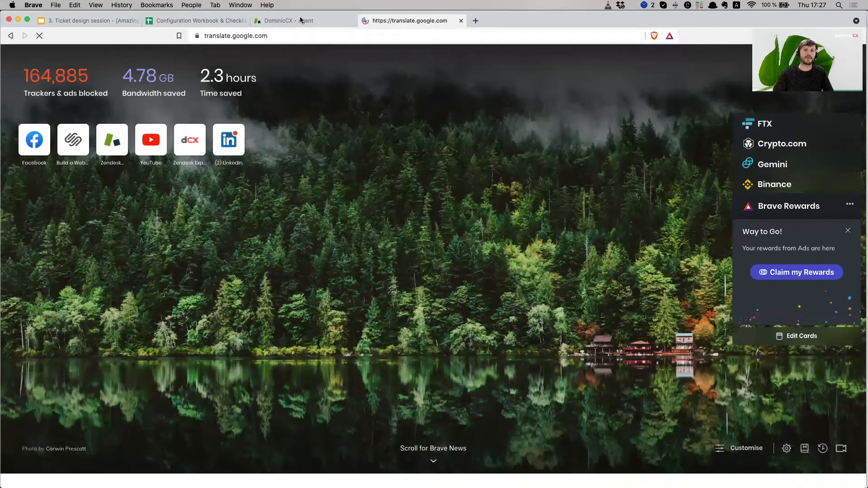
left_click(289, 20)
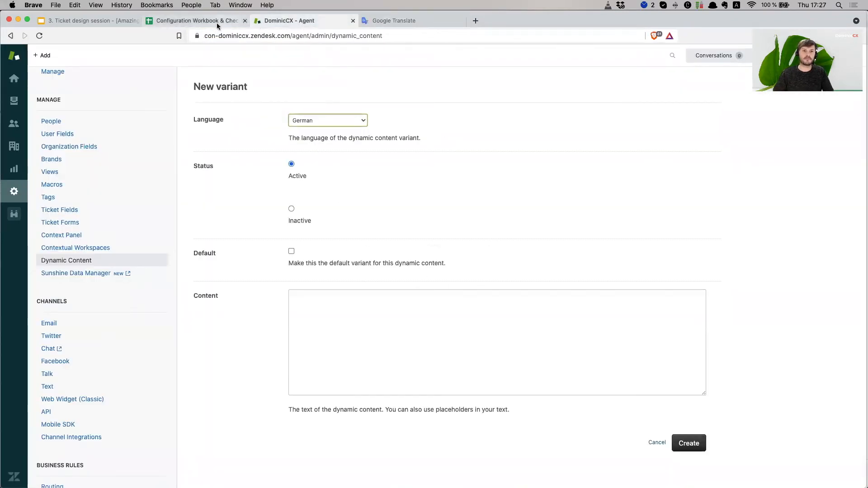
left_click(219, 22)
left_click(290, 22)
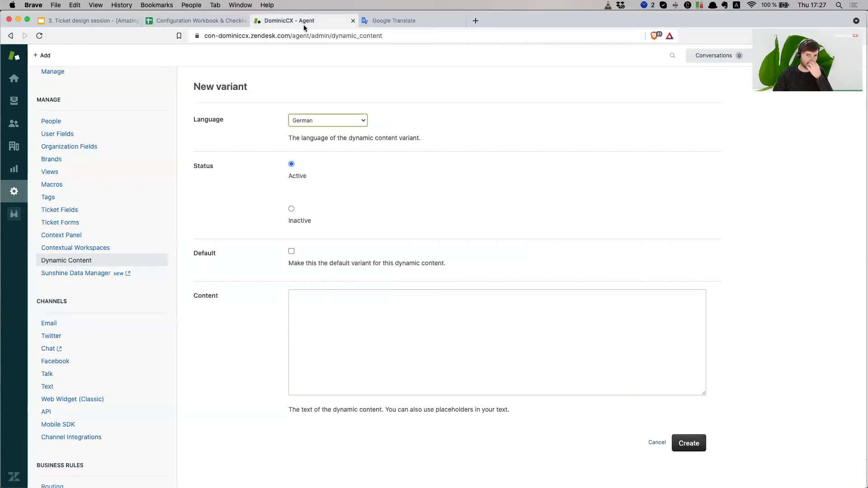
- Translate 'type of inquiry' to German and paste 'Art der Anfrage' into the variant content
left_click(394, 20)
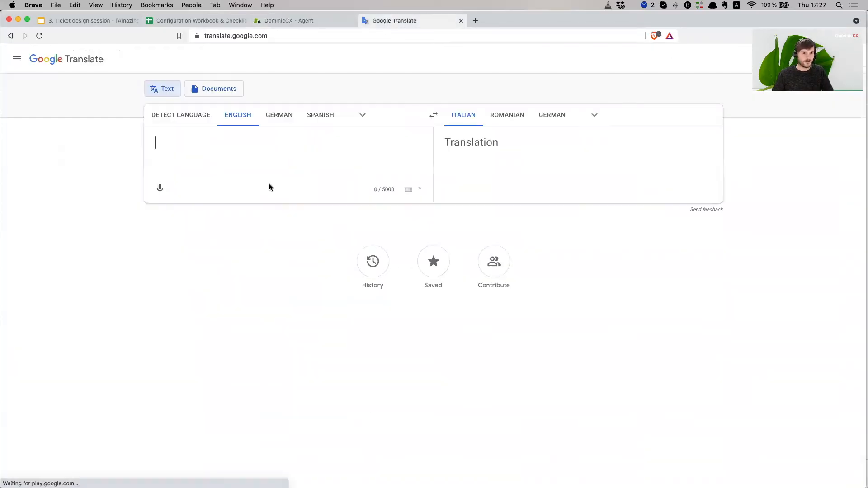
type("type of inquirt")
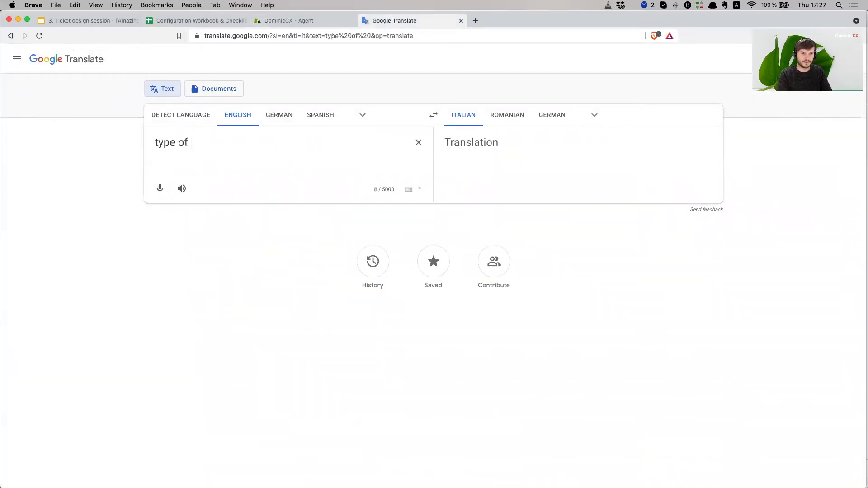
key("BackSpace")
type("y")
left_click(554, 117)
left_click_drag(536, 141, 442, 144)
key("super+c")
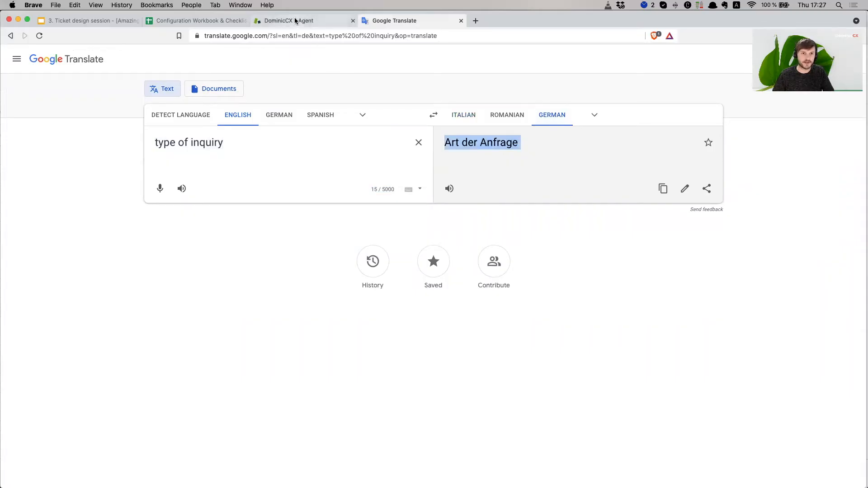
left_click(294, 21)
left_click(367, 313)
key("super+v")
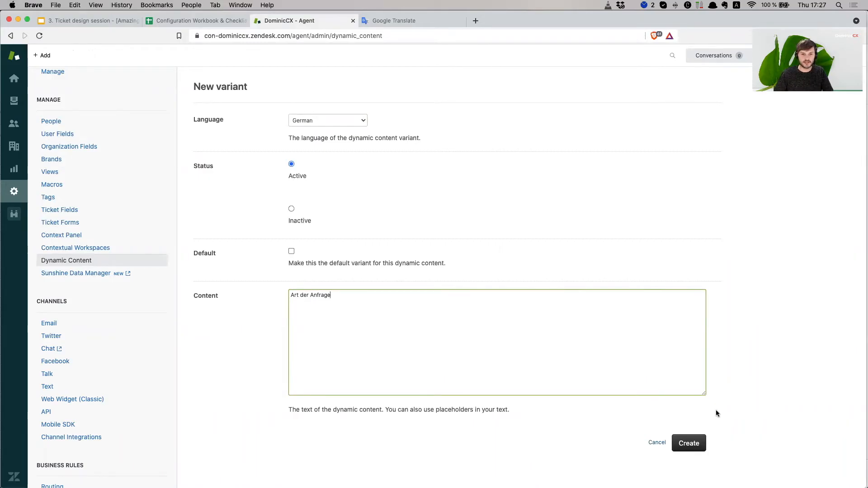
- Save the German variant 'Art der Anfrage', select the placeholder, and go to the configuration workbook
left_click(687, 446)
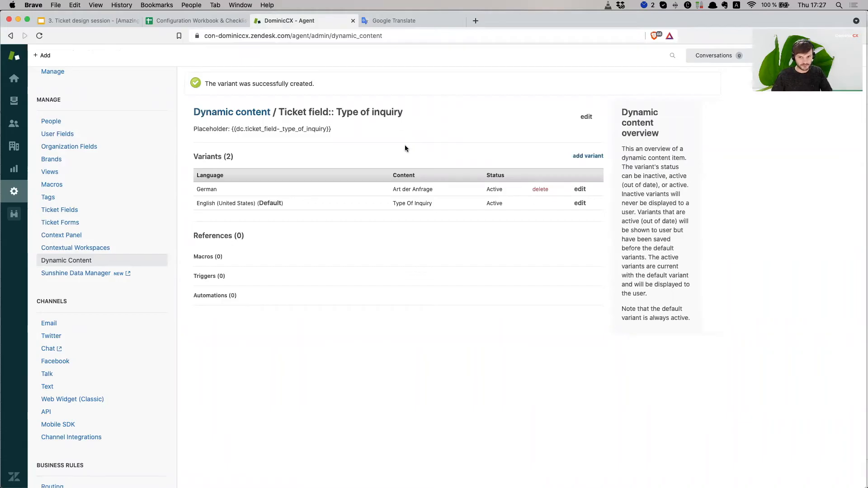
left_click_drag(331, 129, 231, 130)
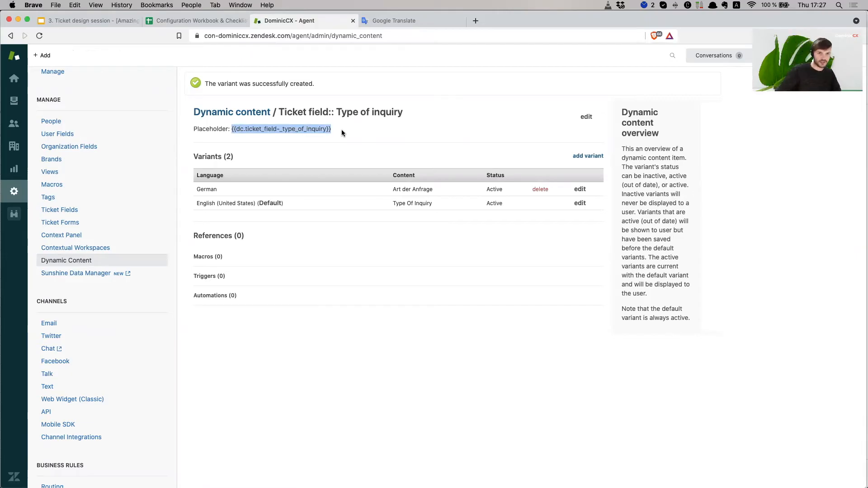
left_click(226, 21)
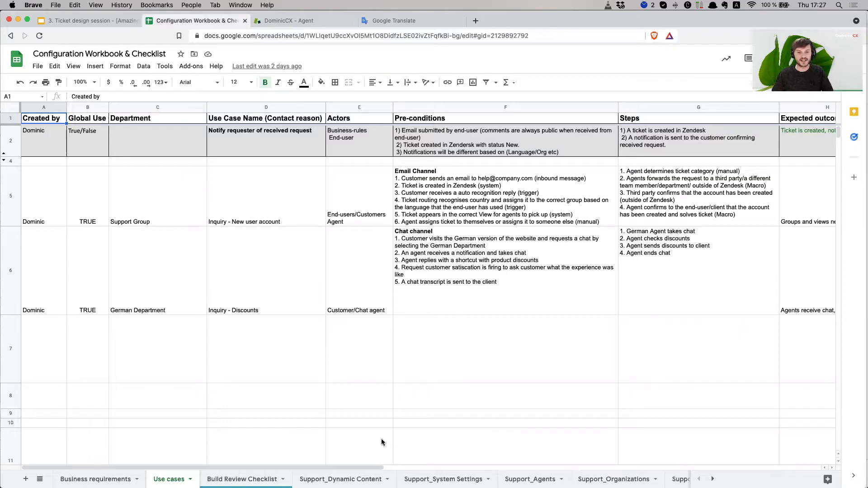
- Open the Support_Dynamic Content sheet and select the Zendesk item title 'Ticket field:: Type of inquiry'
left_click(340, 478)
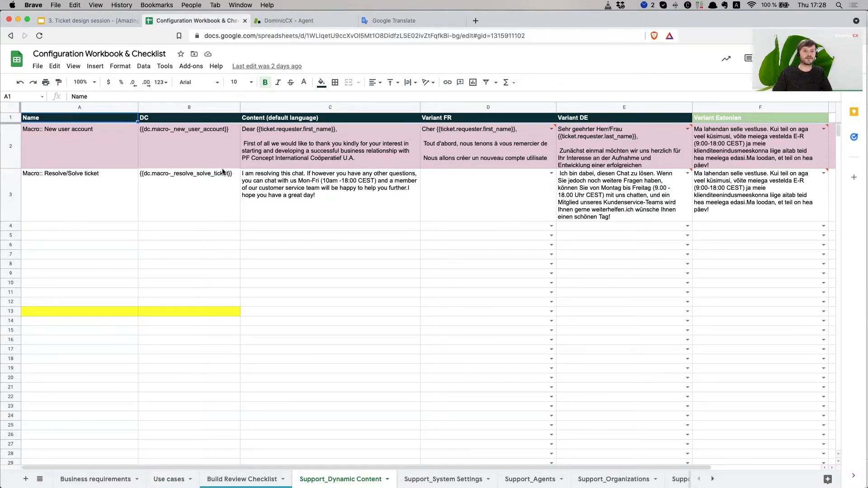
left_click(70, 219)
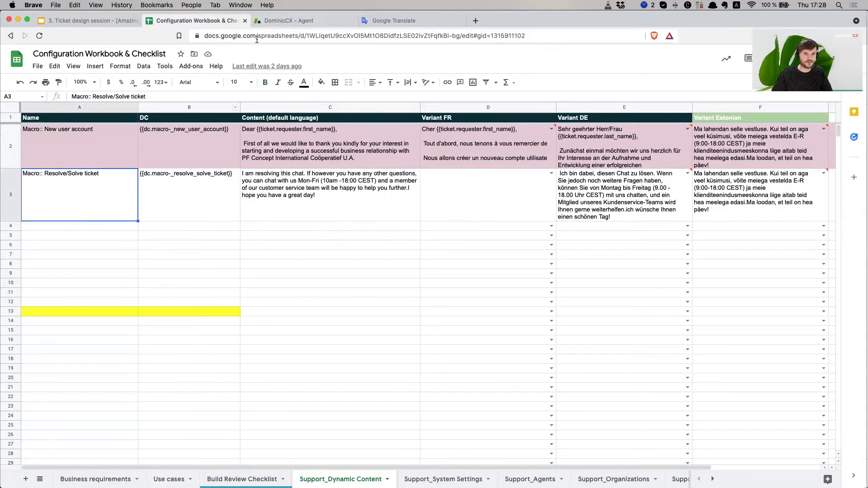
left_click(289, 21)
left_click_drag(404, 113, 279, 105)
key("super+c")
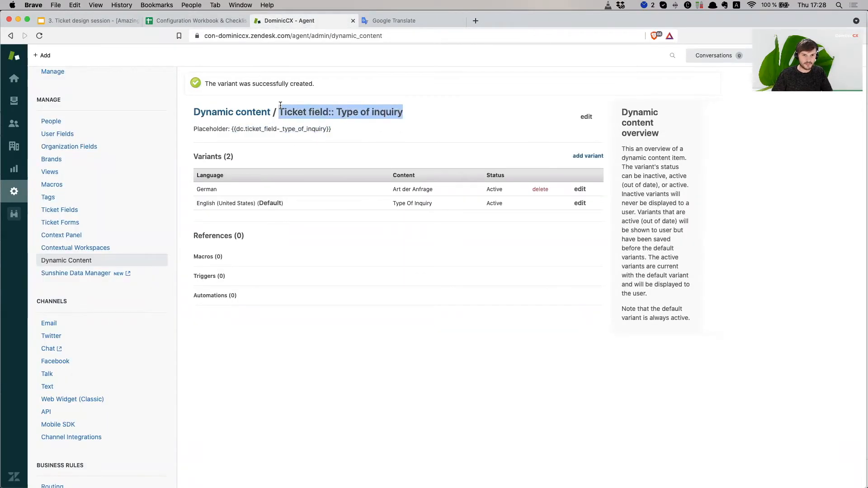
left_click(203, 21)
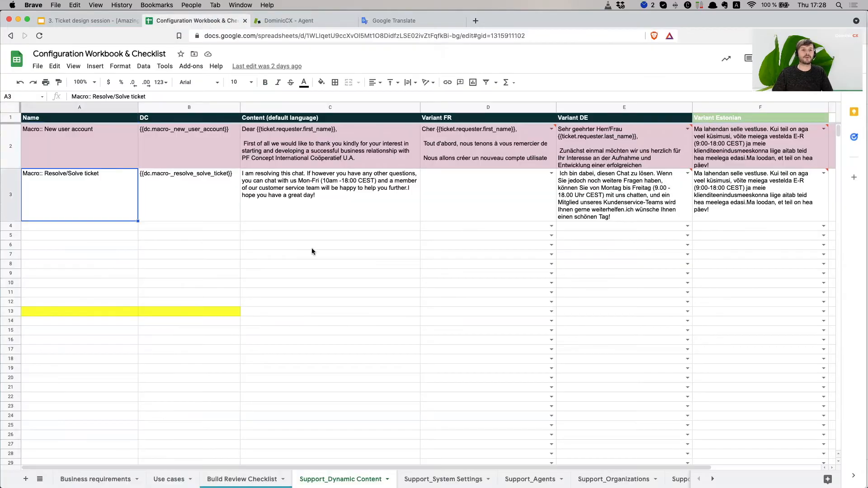
- Paste the item title 'Ticket field:: Type of inquiry' into cell A4
left_click(88, 227)
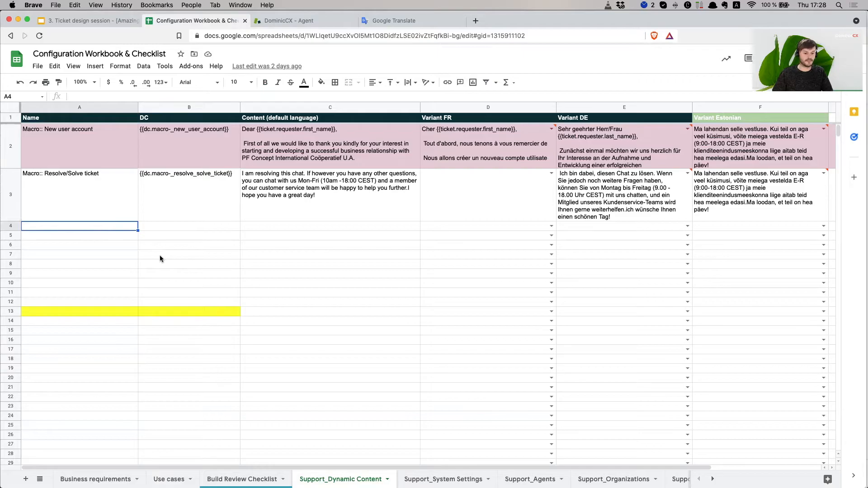
key("super+v")
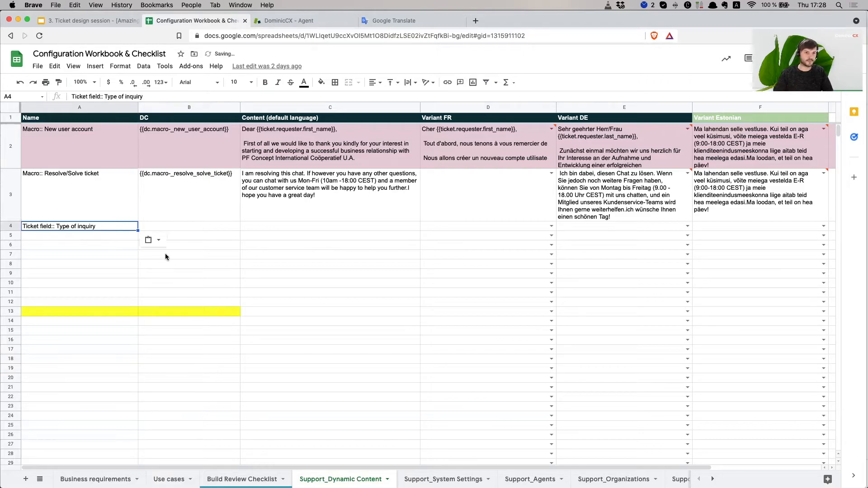
left_click(198, 230)
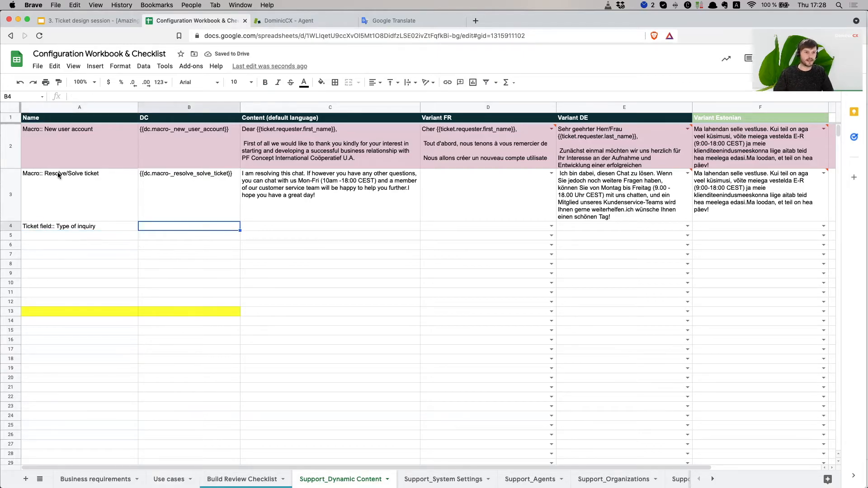
left_click(189, 120)
- Copy the placeholder code from Zendesk and try pasting it into B4, handling the clipboard extension prompt
left_click(259, 22)
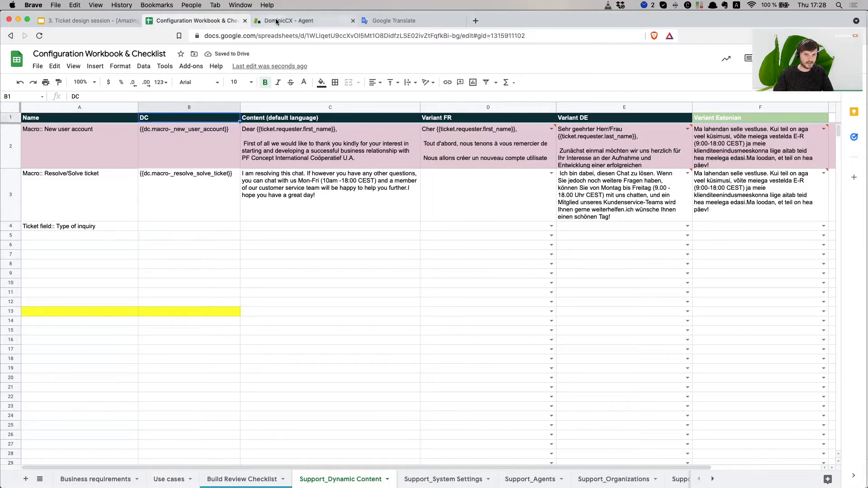
left_click(239, 133)
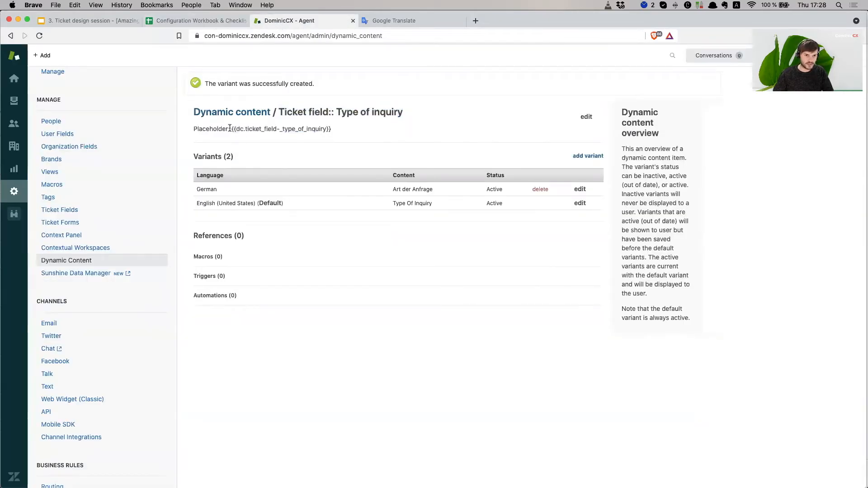
left_click_drag(231, 128, 336, 130)
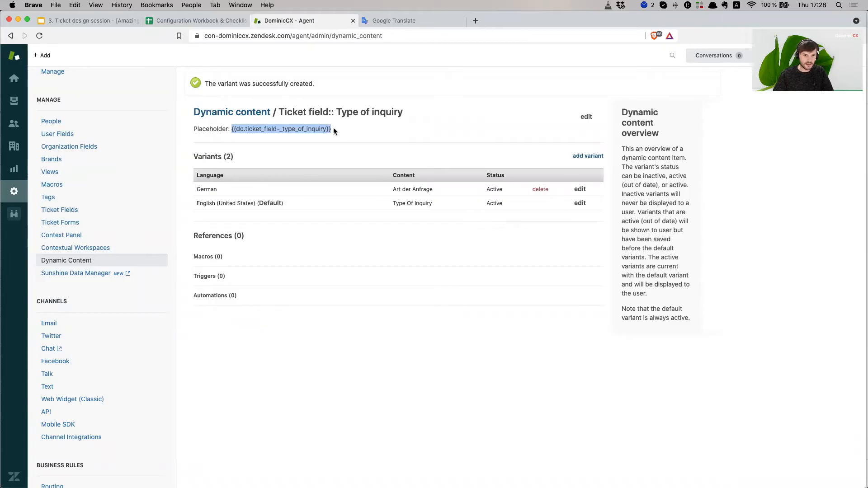
right_click(335, 131)
left_click(349, 148)
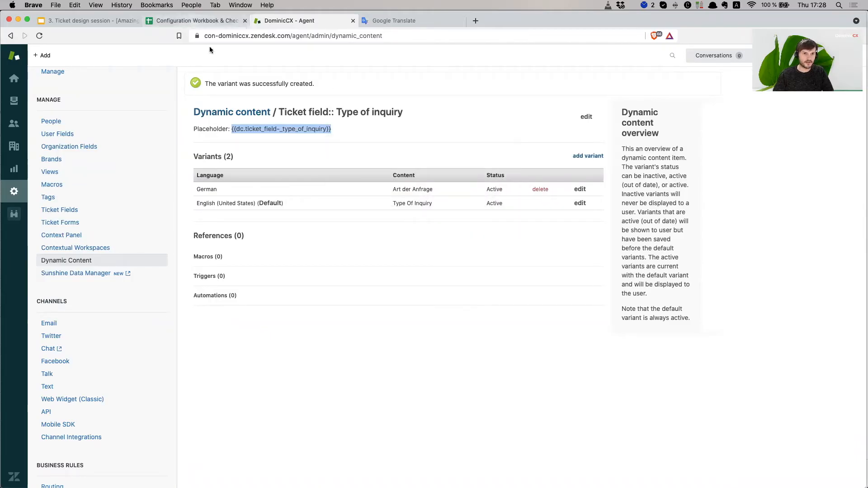
left_click(195, 20)
left_click(158, 226)
right_click(159, 226)
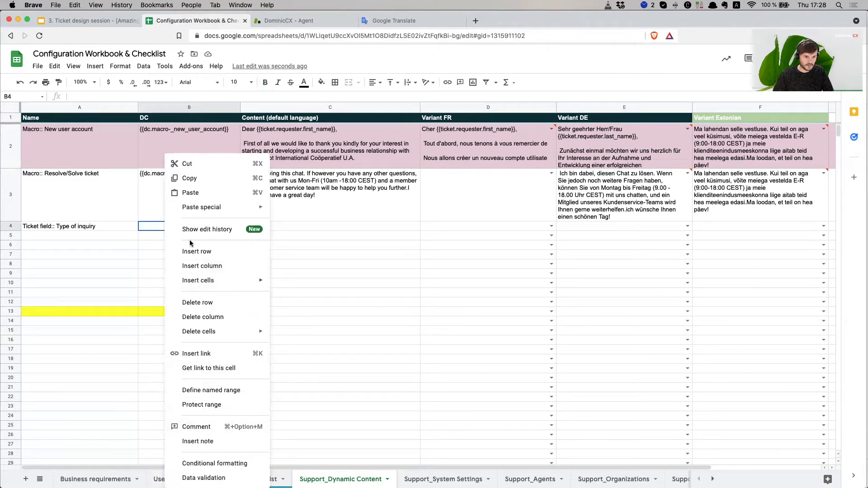
left_click(191, 192)
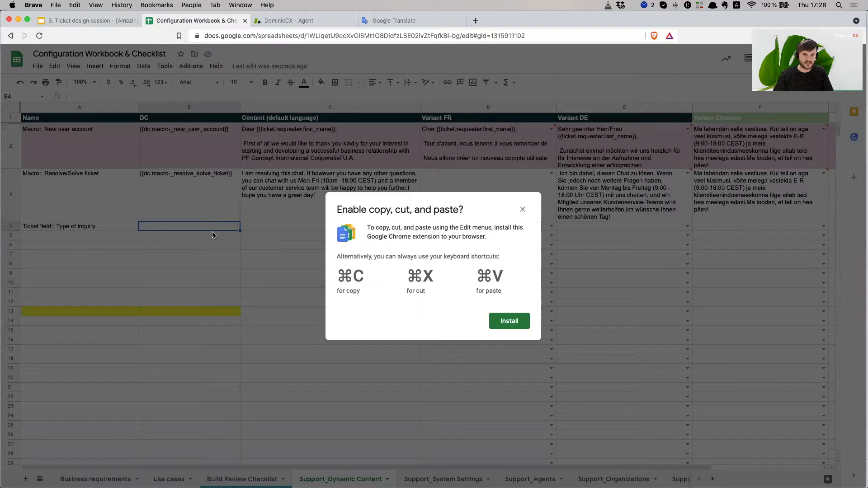
left_click(511, 320)
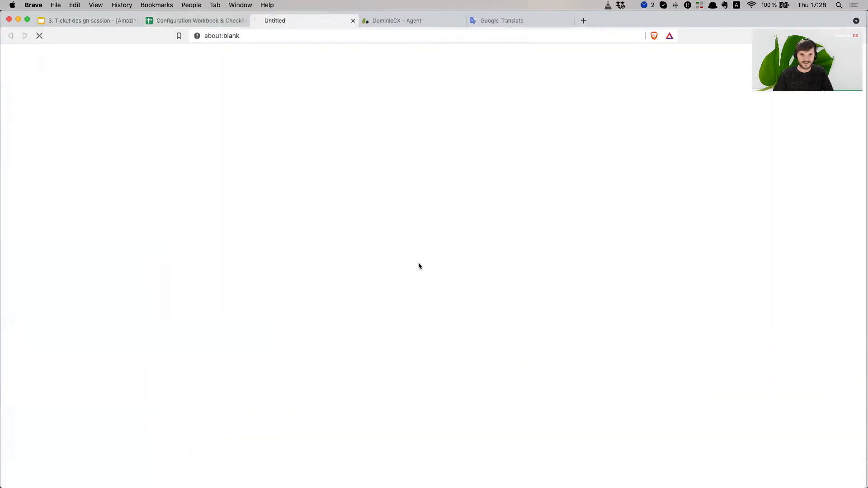
left_click(353, 21)
- Paste {{dc.ticket_field-_type_of_inquiry}} into cell B4 and select the default content column C
double_click(196, 227)
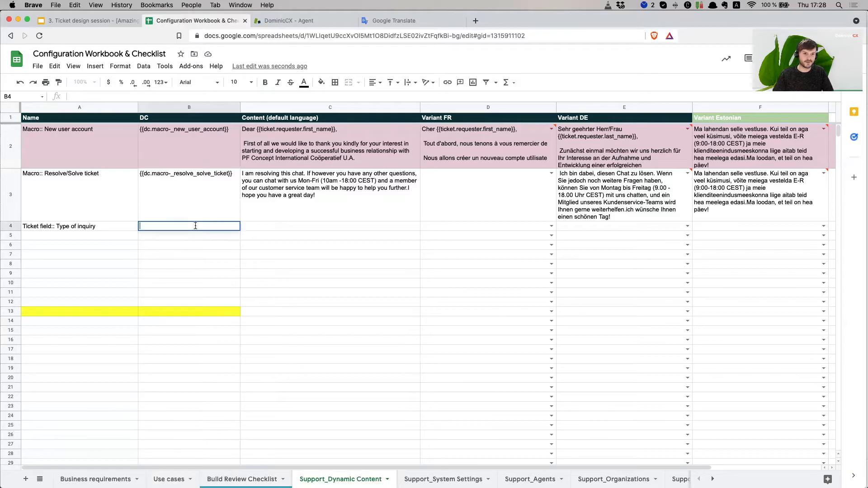
right_click(195, 226)
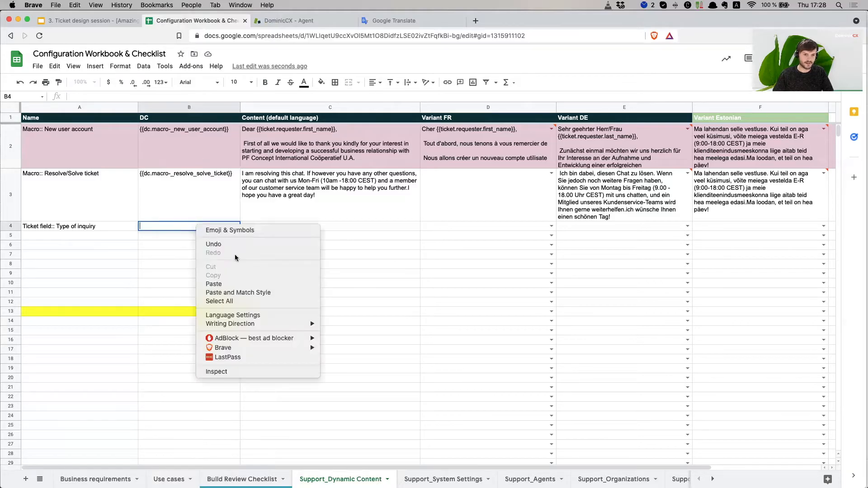
left_click(224, 285)
left_click(262, 226)
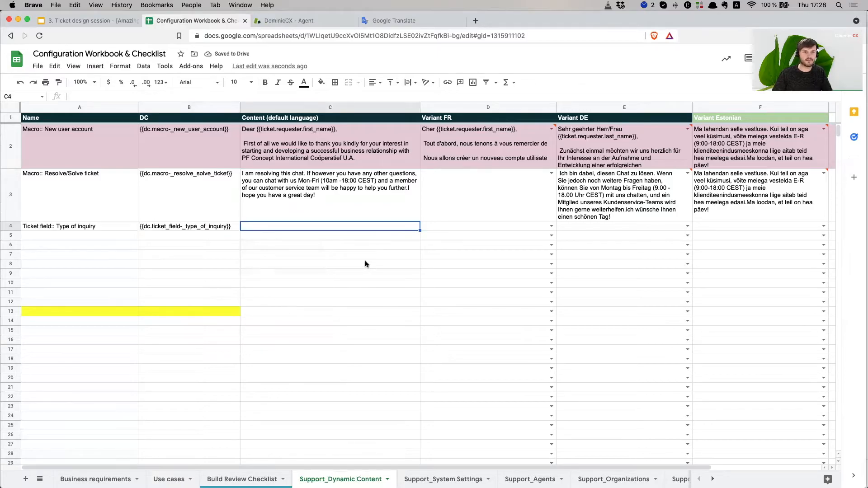
left_click(284, 108)
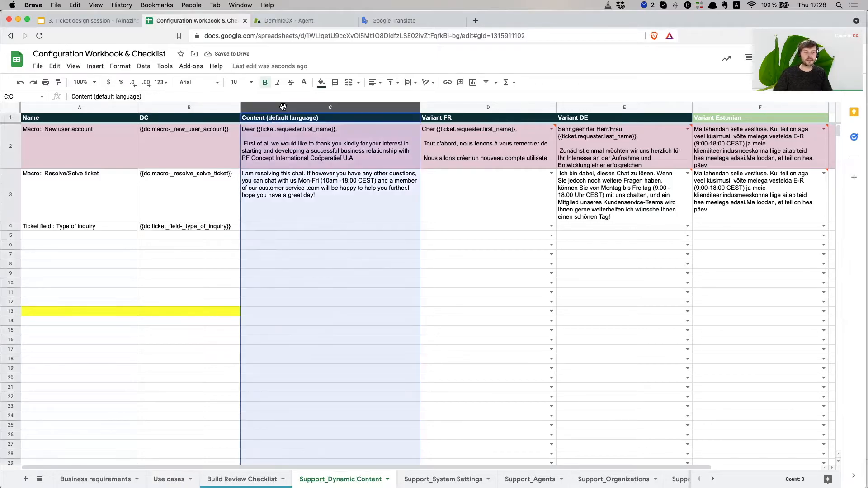
left_click(292, 23)
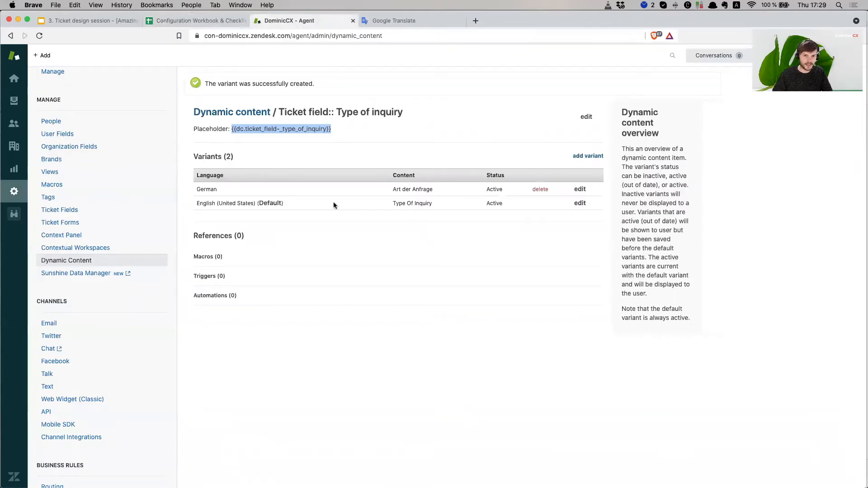
- Copy 'Type Of Inquiry' from Zendesk and paste it into cell C4 as the default content
left_click_drag(433, 204, 393, 204)
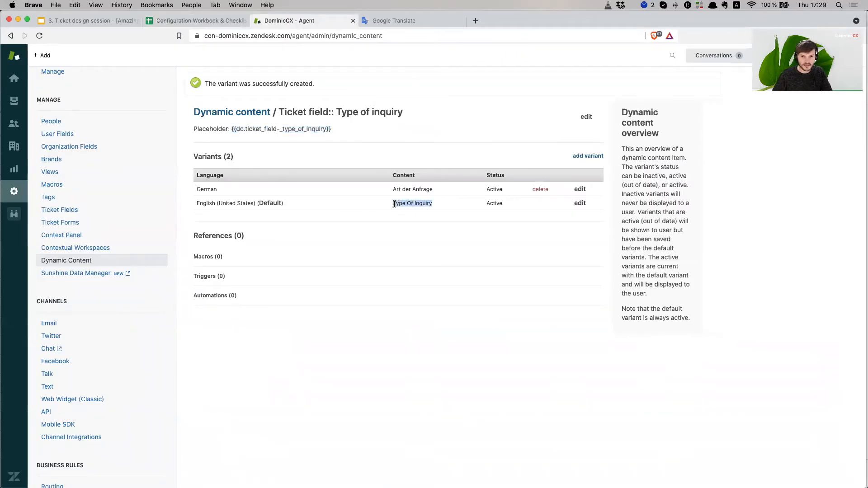
right_click(394, 204)
left_click(409, 225)
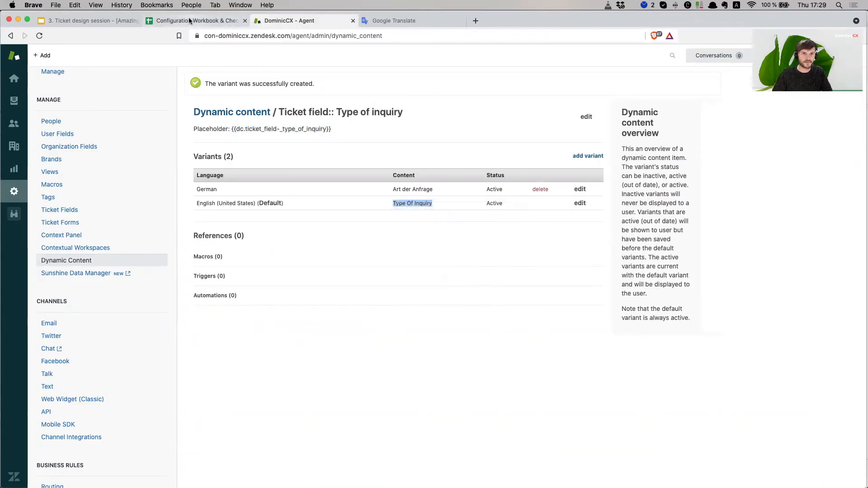
left_click(189, 21)
left_click(267, 227)
right_click(267, 227)
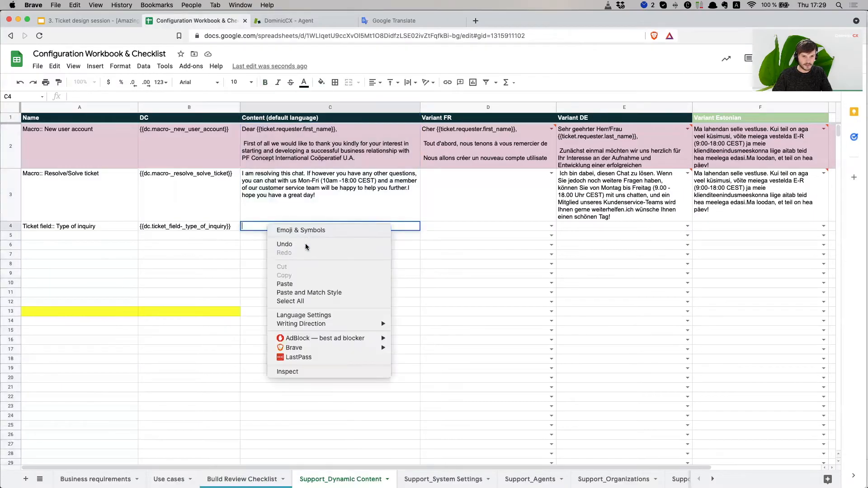
left_click(285, 283)
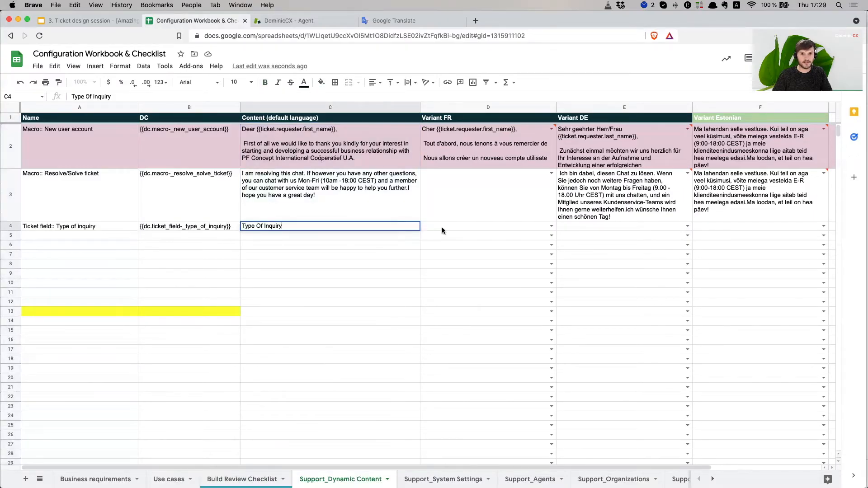
left_click(451, 228)
- Move the Variant DE column ahead of Variant FR and paste 'Art der Anfrage' into D4
left_click(601, 107)
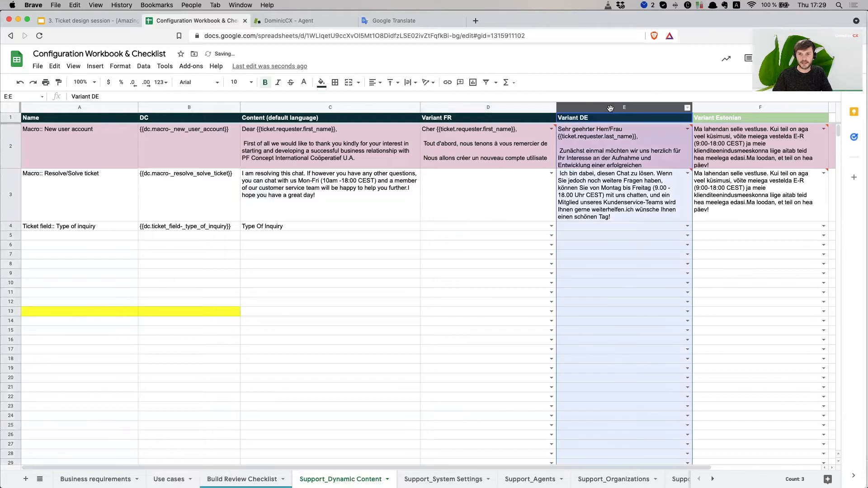
left_click_drag(600, 107, 511, 109)
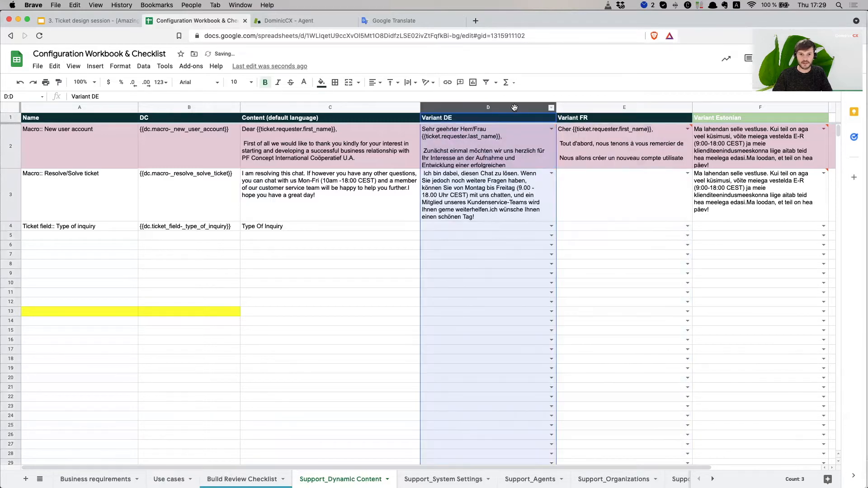
left_click(445, 229)
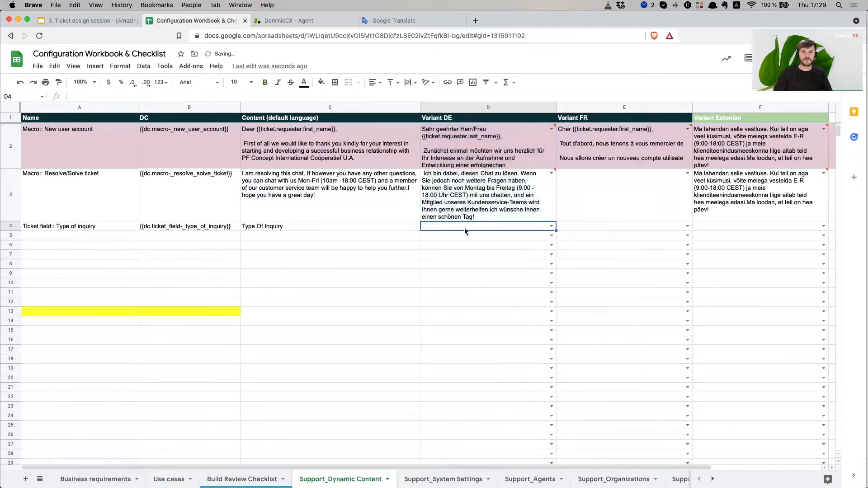
left_click(274, 21)
left_click_drag(435, 190, 394, 190)
key("super+c")
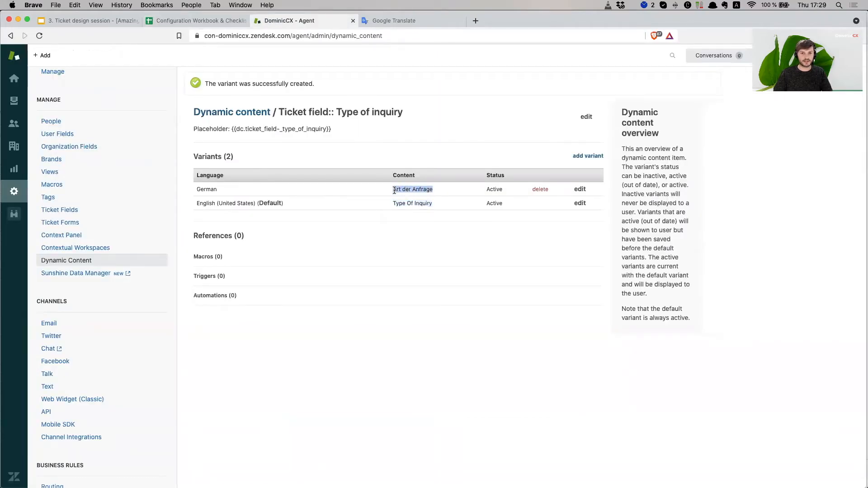
left_click(199, 21)
double_click(448, 225)
key("super+v")
left_click(482, 324)
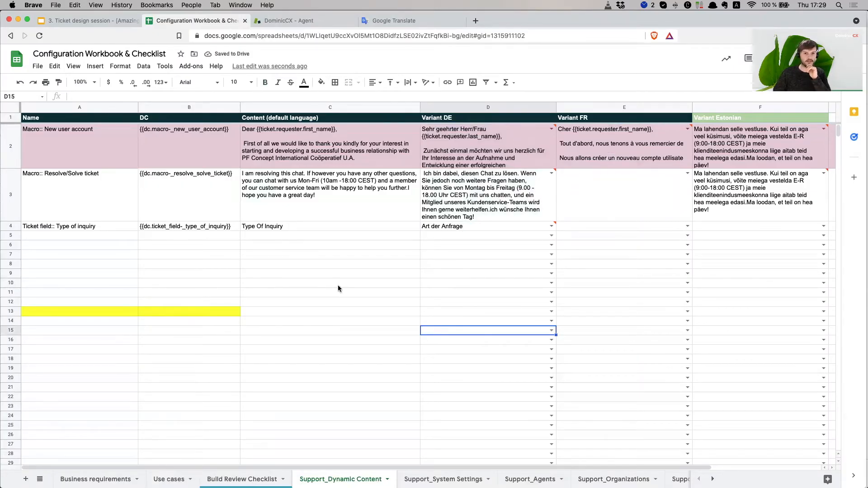
- Inspect D4's allowed-values list and its Invalid validation warning without changing the entry
left_click(435, 227)
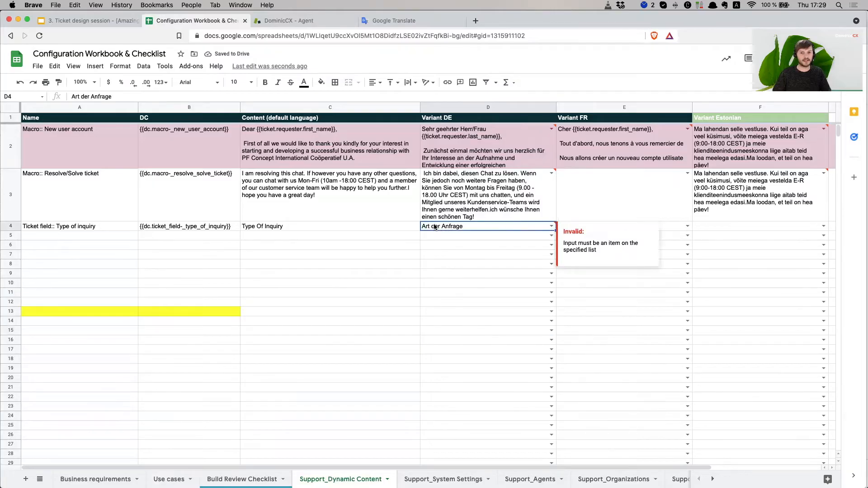
left_click(552, 226)
left_click(506, 346)
left_click(475, 227)
left_click(445, 293)
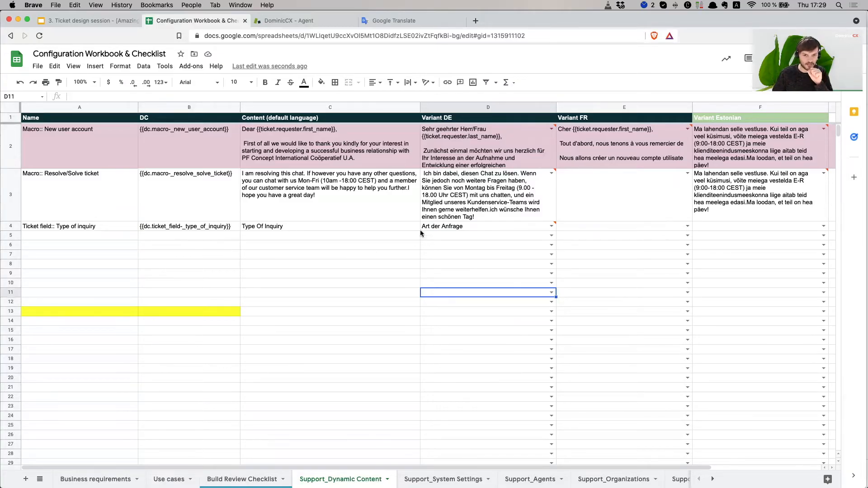
left_click(491, 227)
- Review the item name, placeholder, default content and German variant in A4–D4, then return to Zendesk
left_click(293, 229)
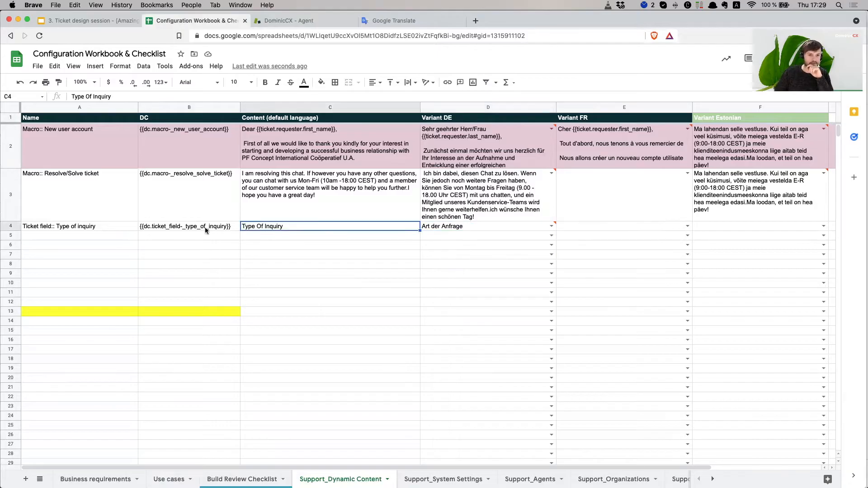
left_click(91, 227)
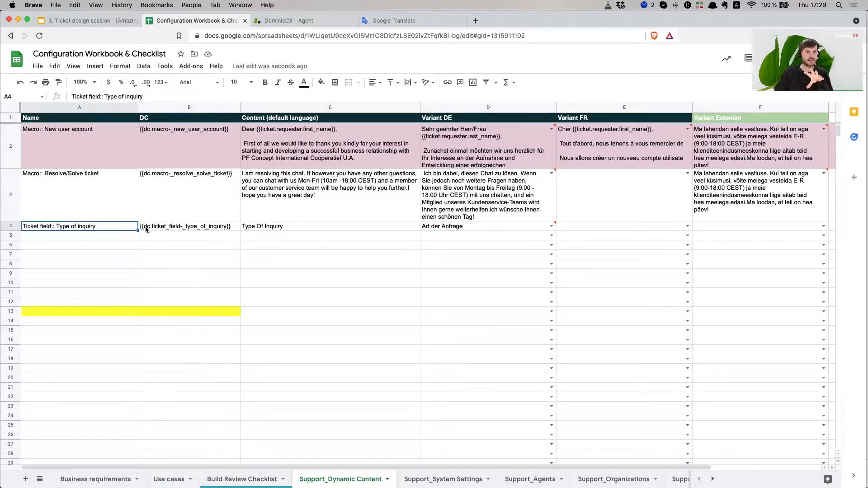
left_click(183, 225)
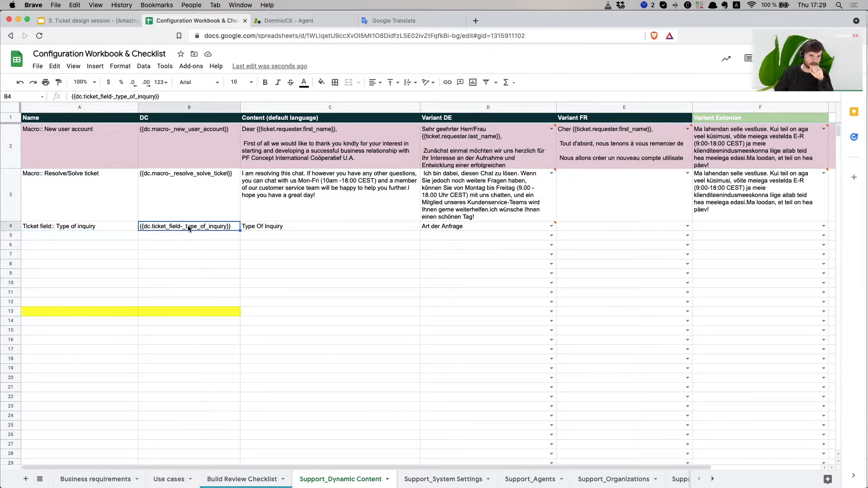
left_click(280, 220)
left_click(281, 227)
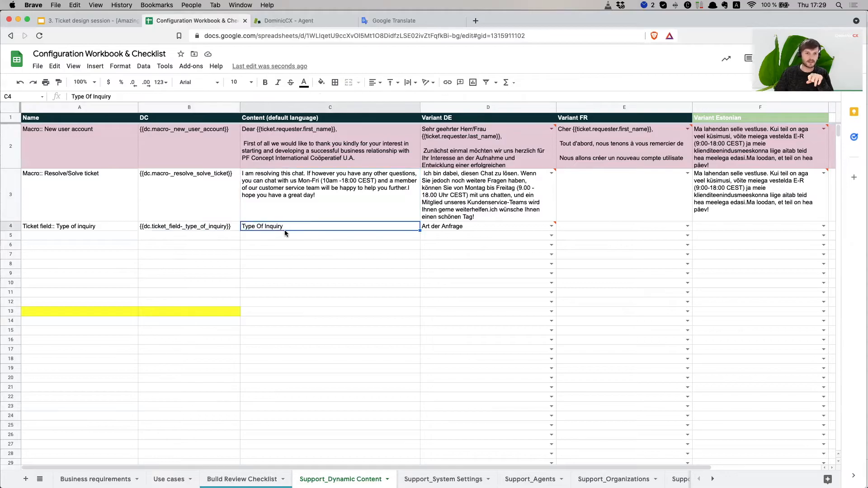
left_click(279, 120)
left_click(390, 229)
left_click(451, 227)
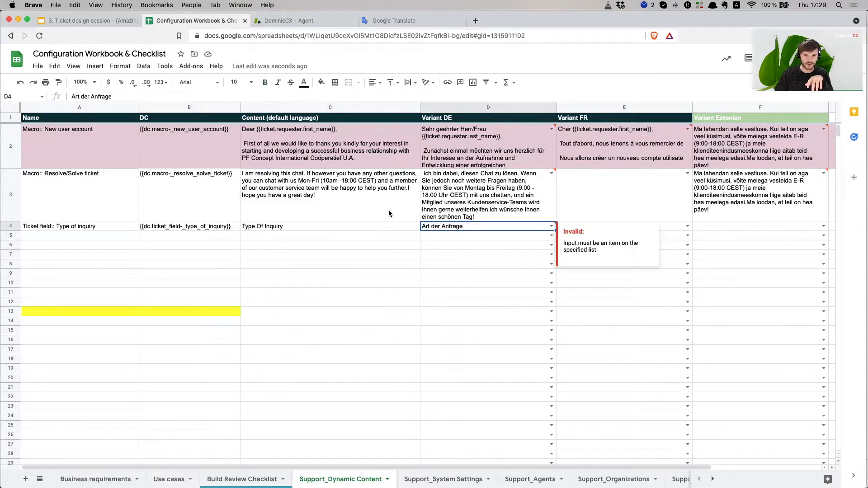
left_click(384, 244)
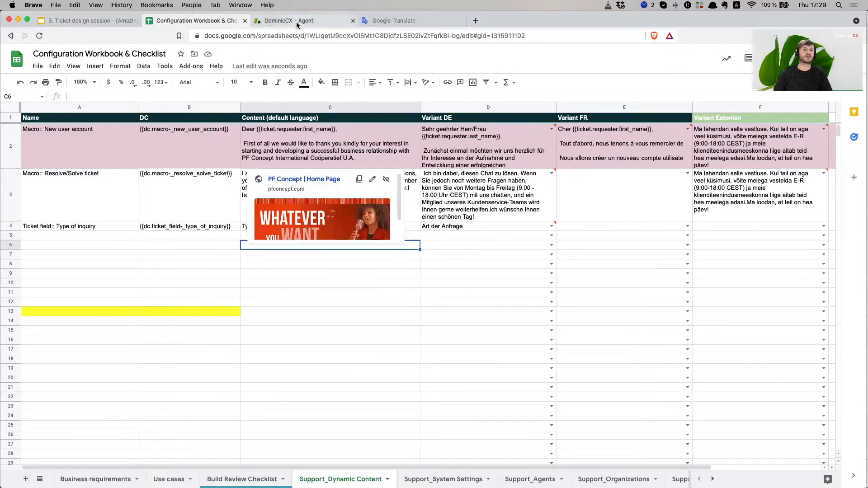
left_click(297, 23)
left_click(340, 359)
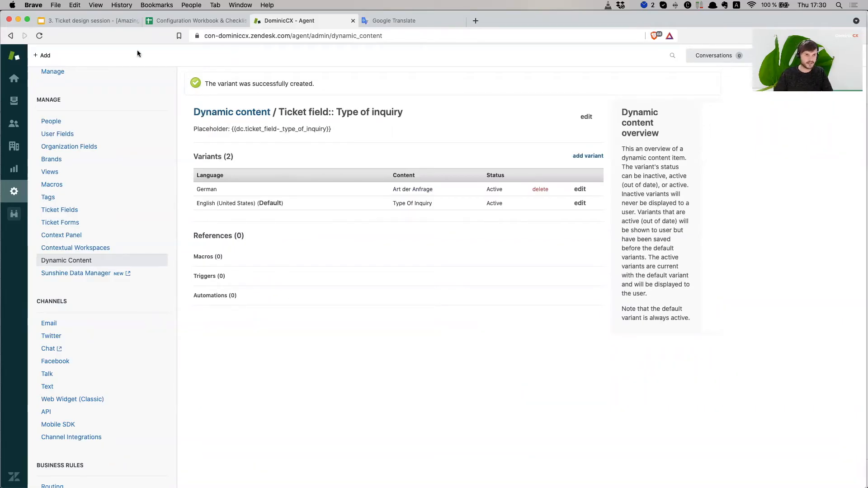
- Switch to the '3. Ticket design session' presentation, showing the 'Now it's your turn!' slide
left_click(99, 20)
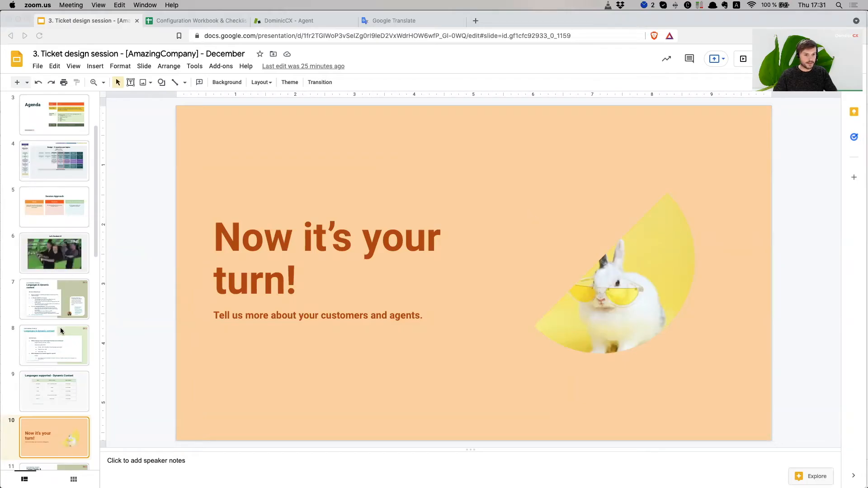
- Go to slide 11, 'Ticket fields & forms', in the presentation
scroll(61, 331, "down", 5)
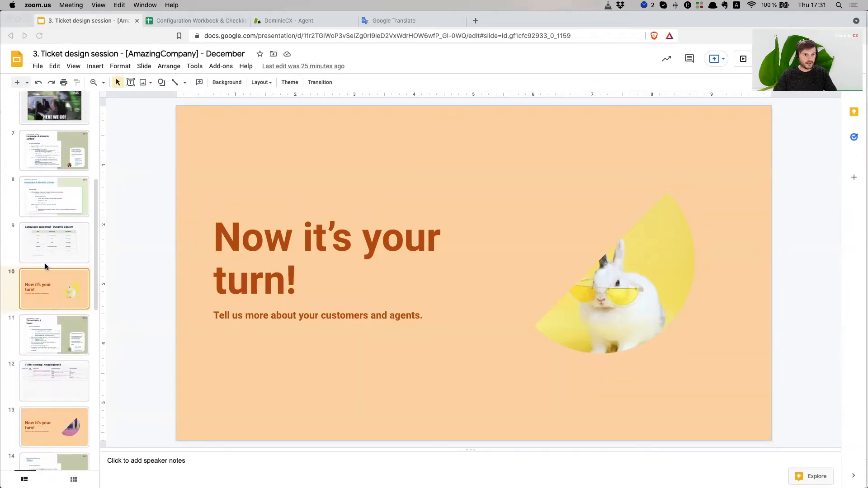
left_click(38, 324)
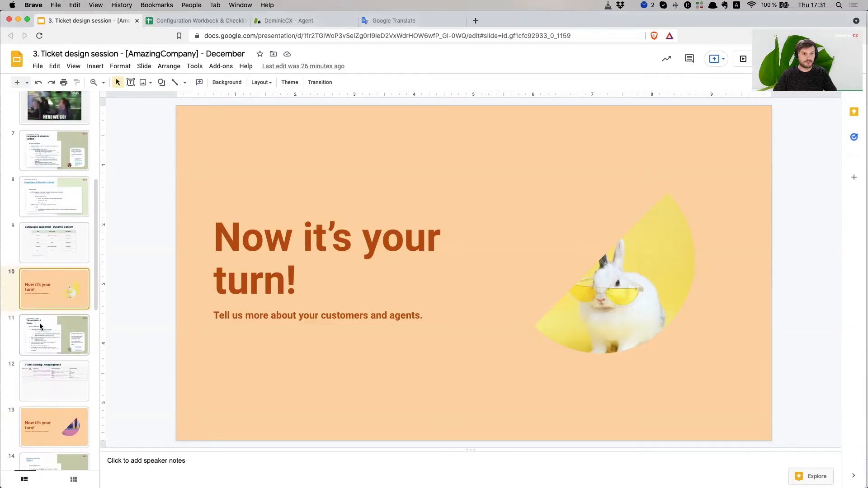
left_click(37, 328)
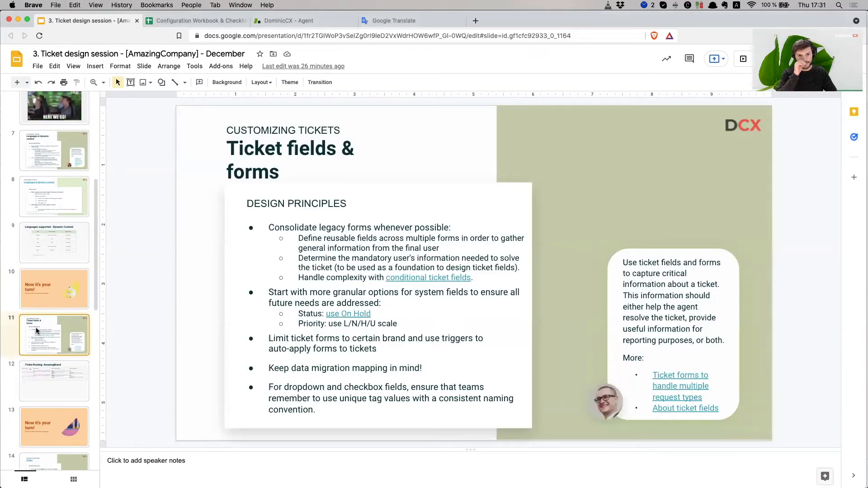
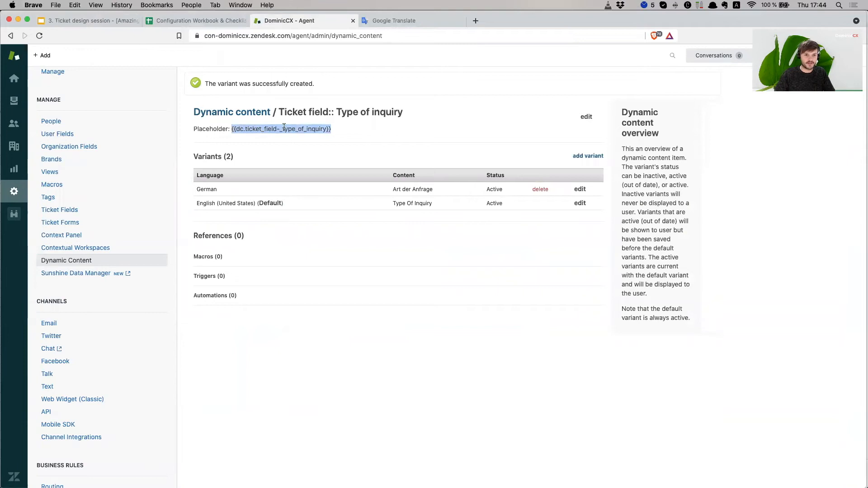
- Highlight the Type of inquiry title and its placeholder, then go to the Ticket Fields admin page
left_click_drag(405, 112, 288, 112)
left_click(345, 128)
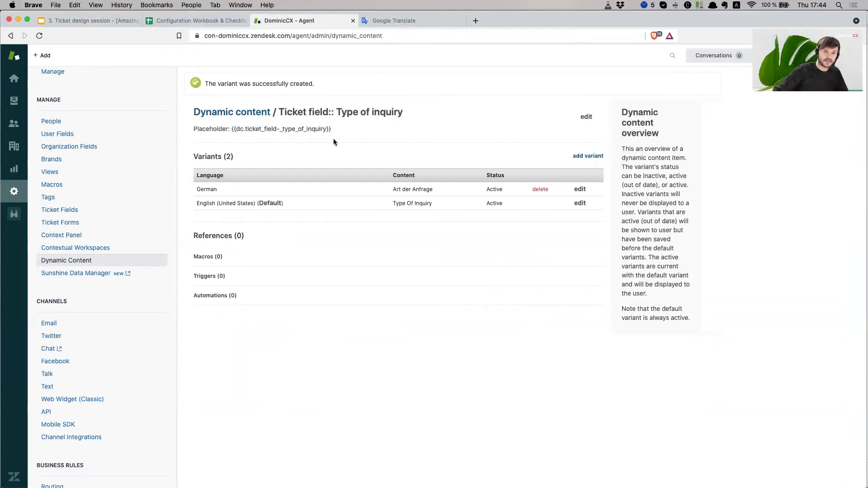
left_click_drag(333, 131, 236, 129)
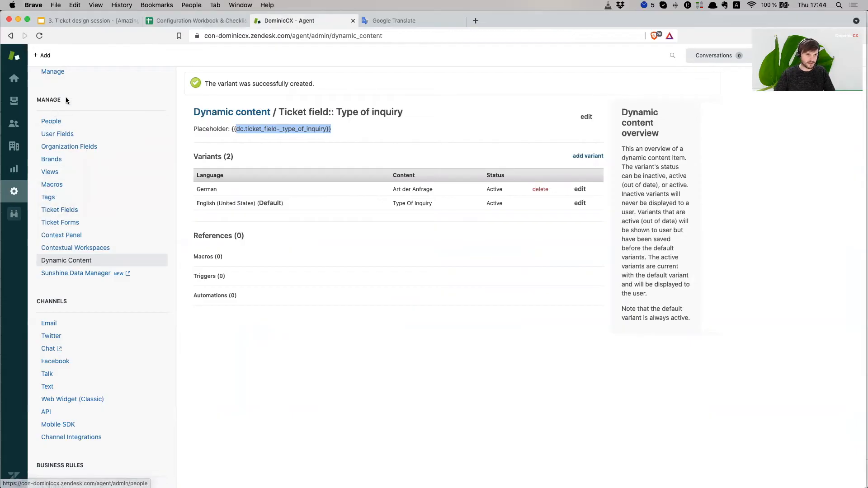
left_click(73, 211)
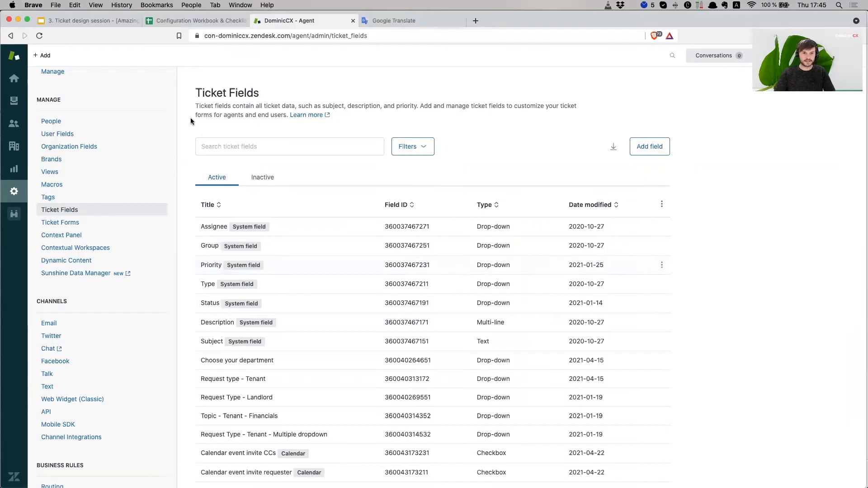
left_click(246, 142)
type("inq")
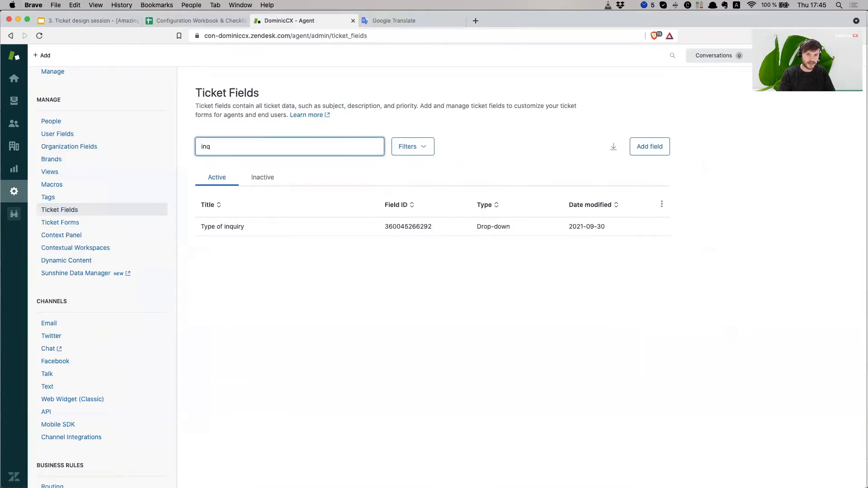
left_click(662, 227)
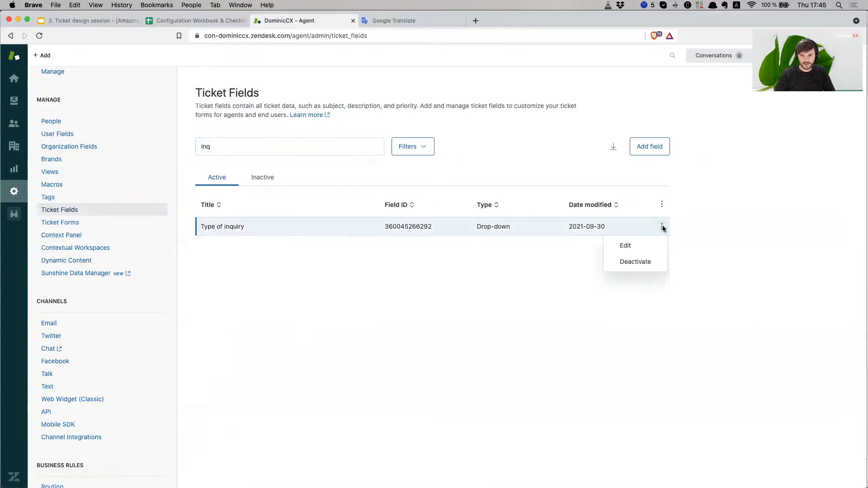
left_click(647, 266)
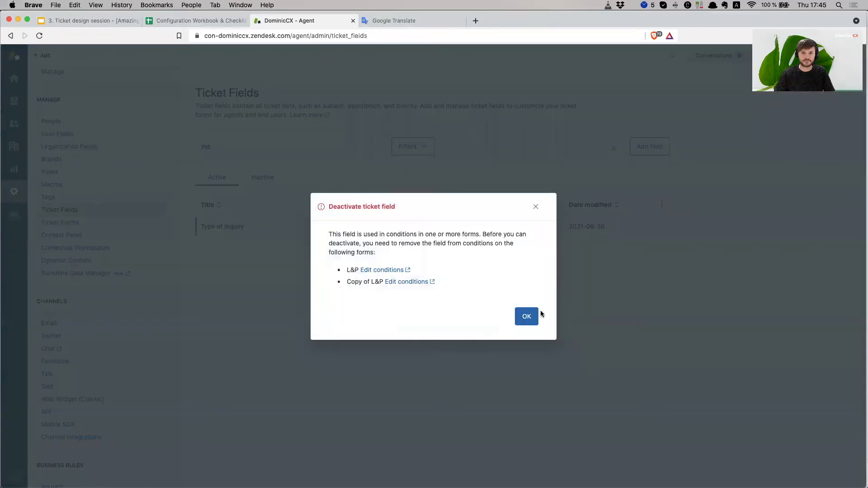
left_click(528, 320)
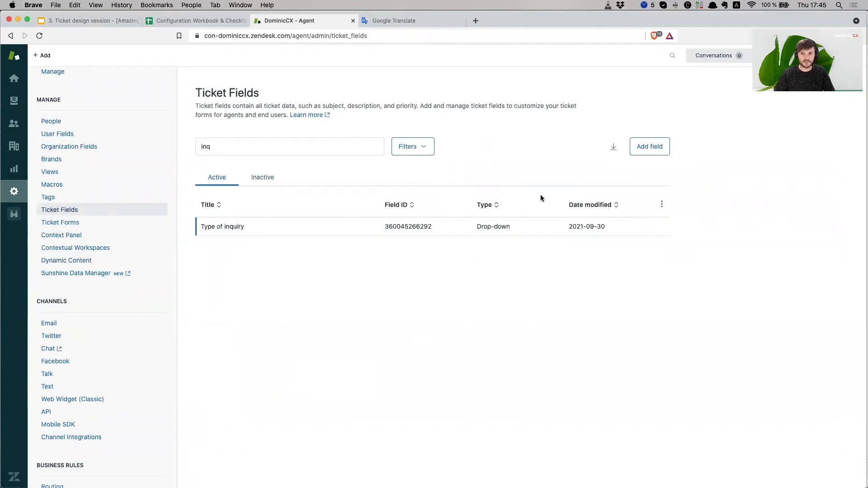
left_click(223, 146)
key("BackSpace")
key("BackSpace")
key("BackSpace")
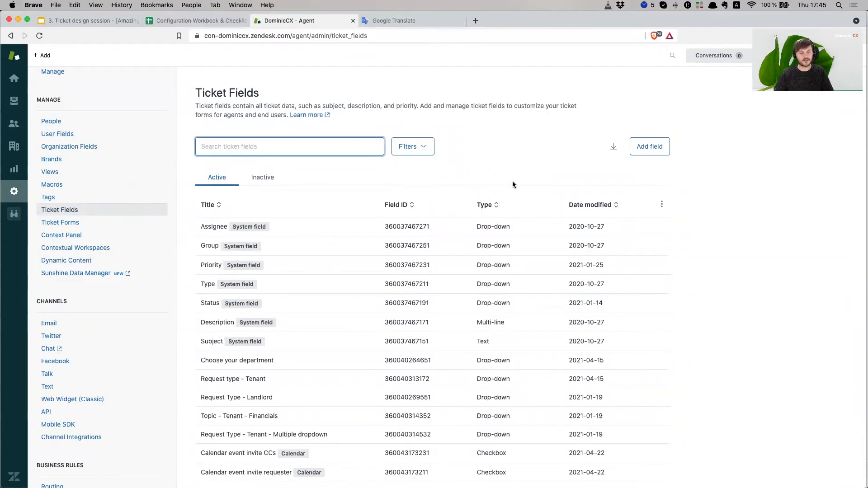
- Add a new ticket field titled 'Type of Inquiry for Demo'
left_click(658, 149)
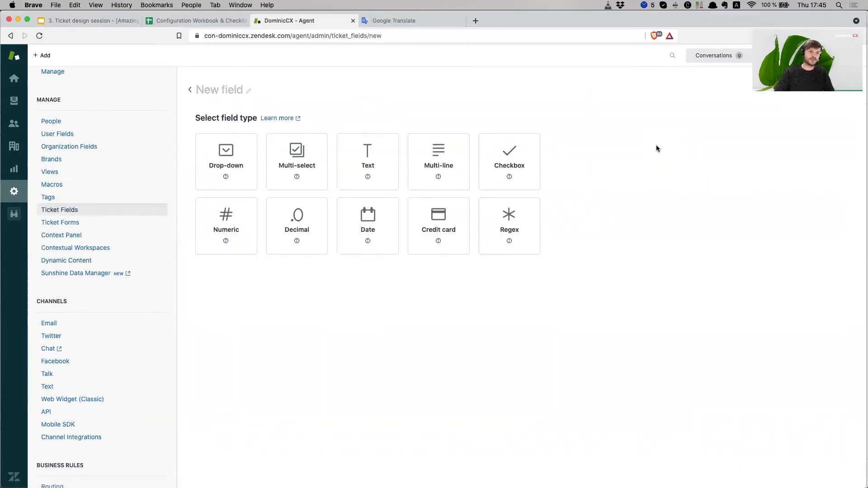
left_click(229, 88)
type("Ty")
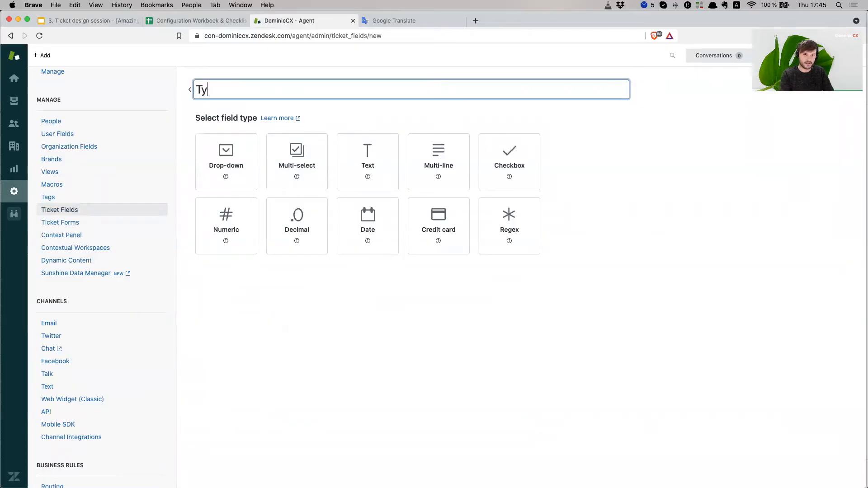
type("pe of In")
key("BackSpace")
key("BackSpace")
type("Inquit")
key("BackSpace")
type("ry")
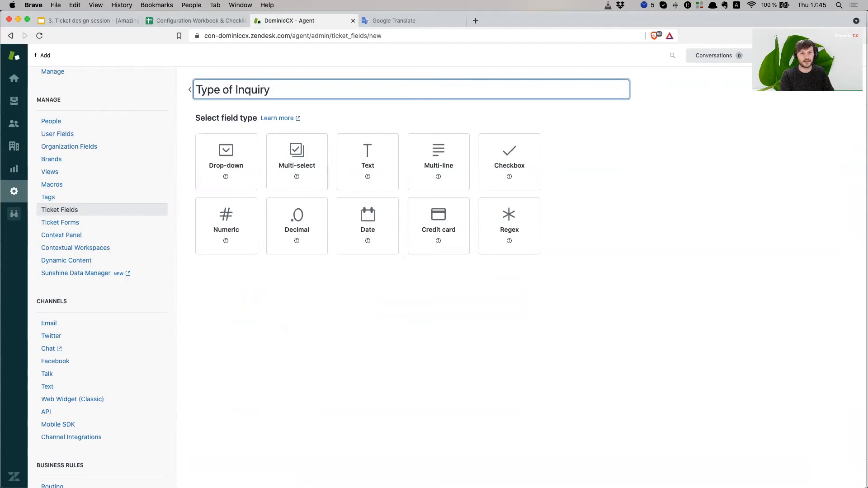
type(" for Demo")
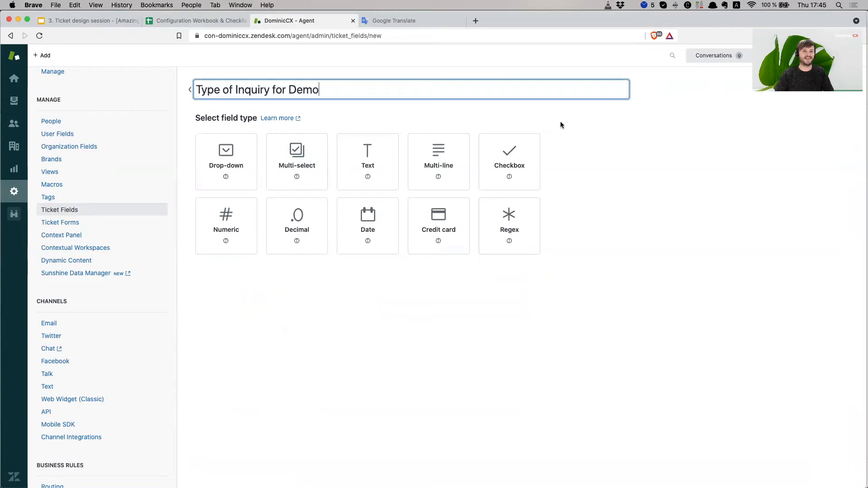
left_click(624, 186)
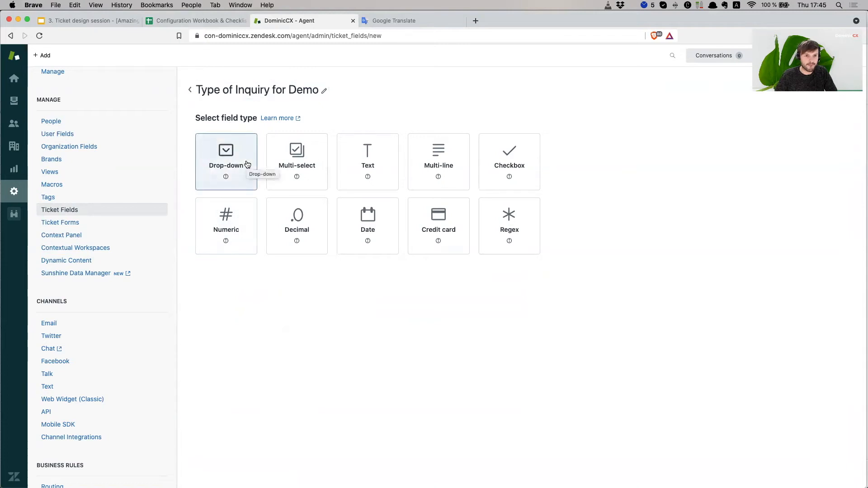
- Preview the multi-select, text, multi-line, checkbox and numeric types, then settle on Drop-down
left_click(247, 164)
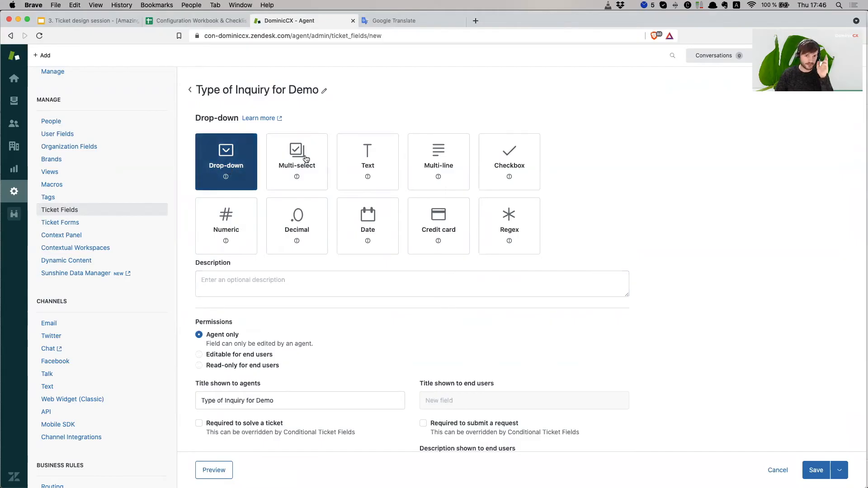
left_click(298, 166)
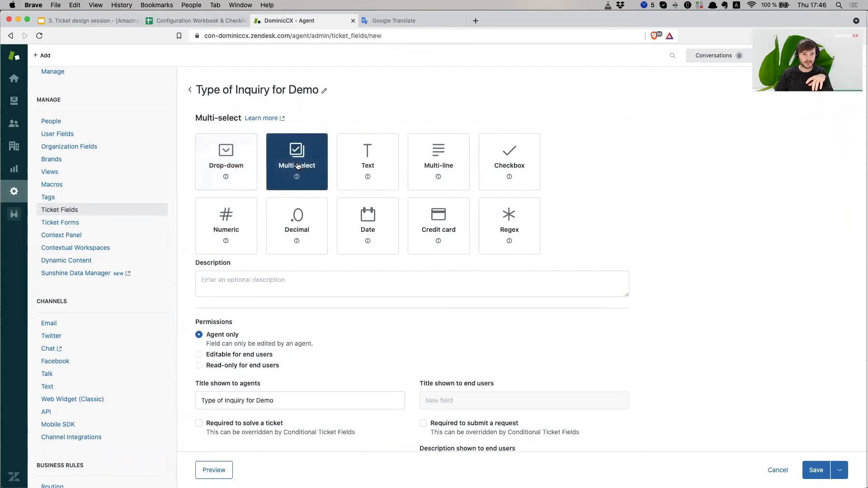
left_click(361, 165)
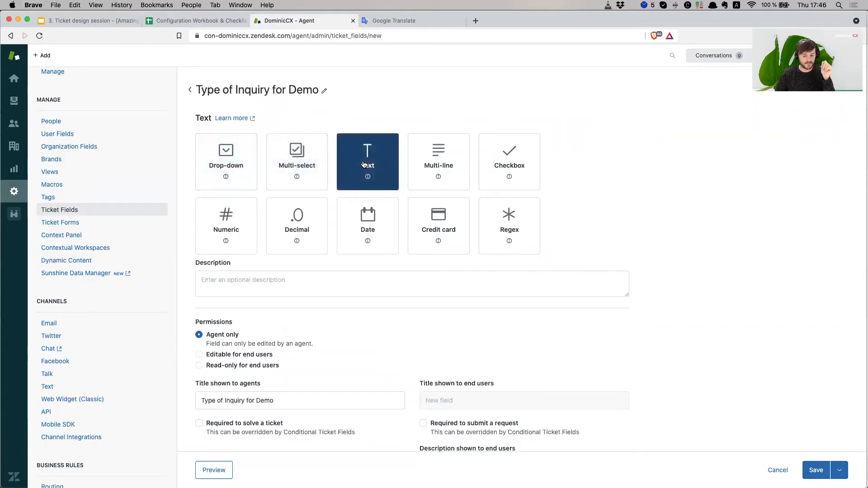
left_click(431, 164)
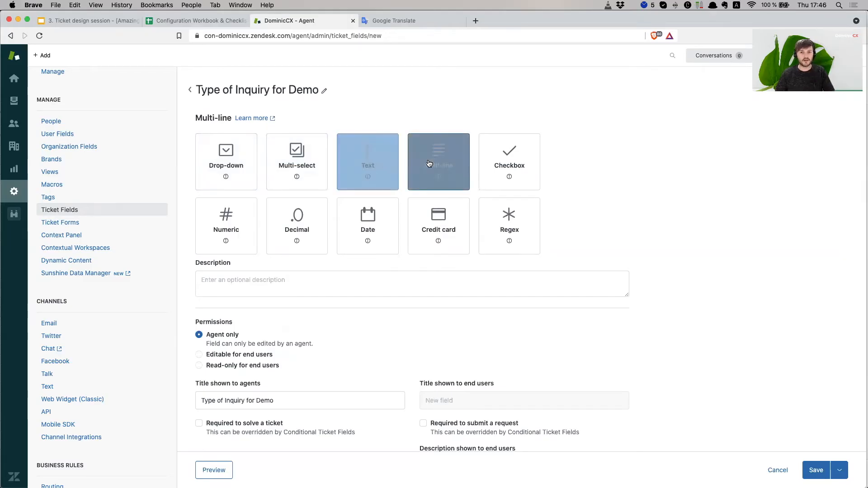
left_click(505, 155)
left_click(219, 231)
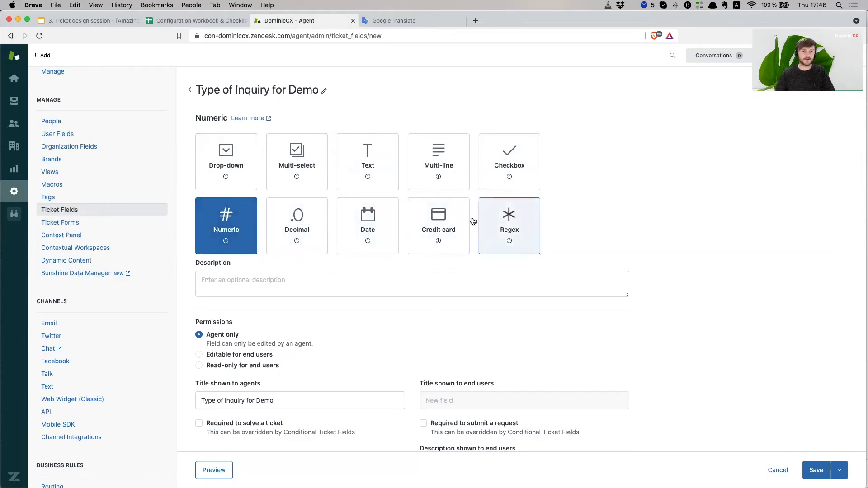
left_click(230, 165)
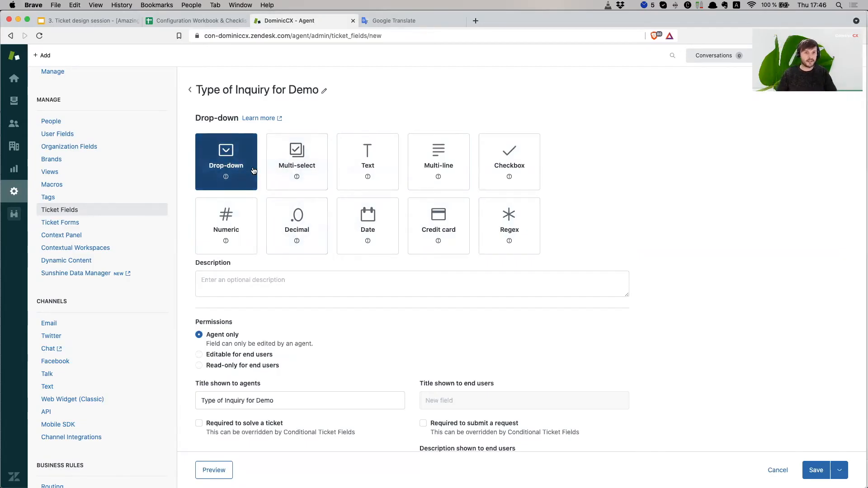
- Make the field editable for end users and select the agent and end-user titles
left_click(231, 287)
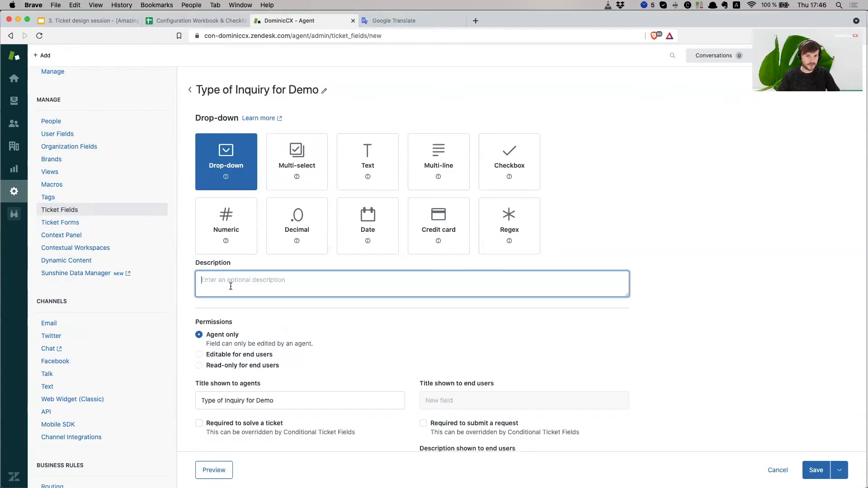
scroll(231, 286, "down", 3)
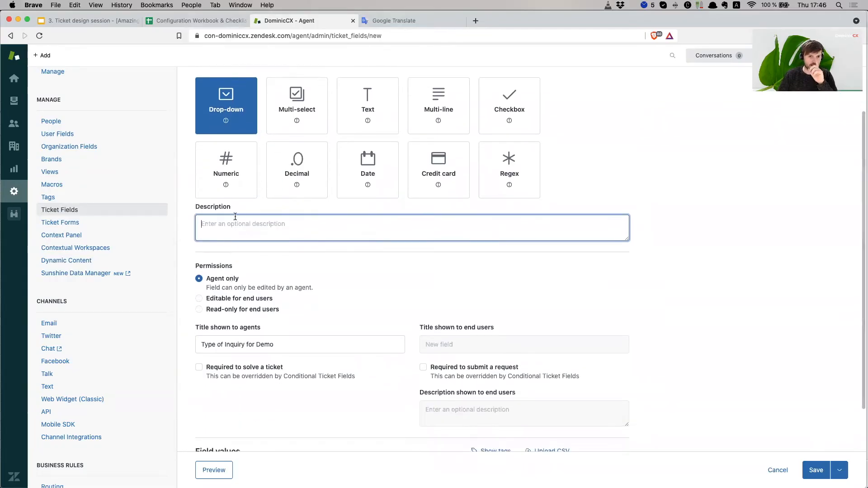
scroll(235, 217, "up", 3)
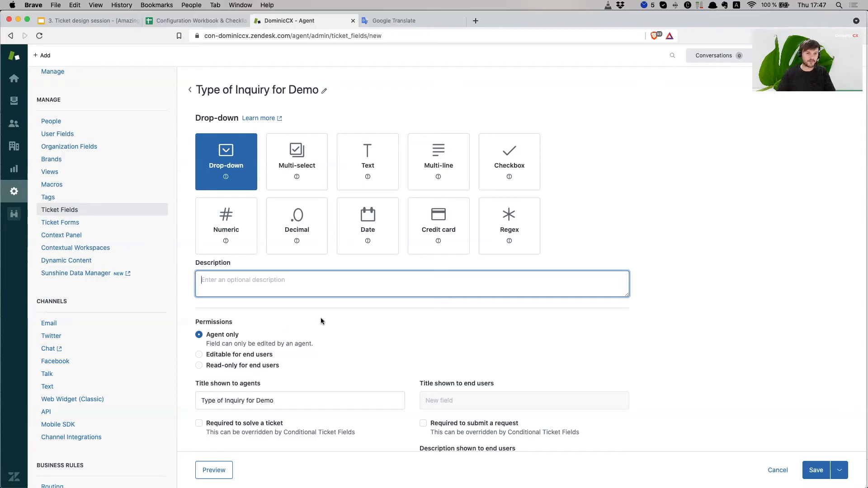
scroll(322, 321, "down", 5)
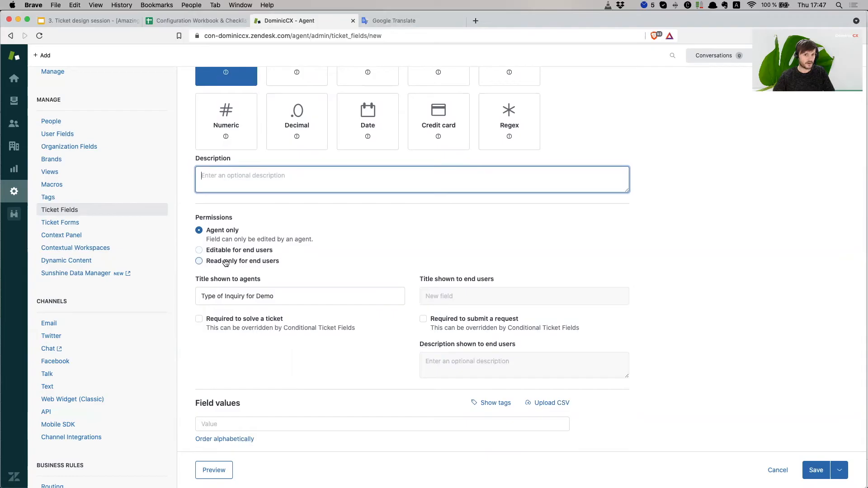
left_click(219, 232)
left_click(229, 251)
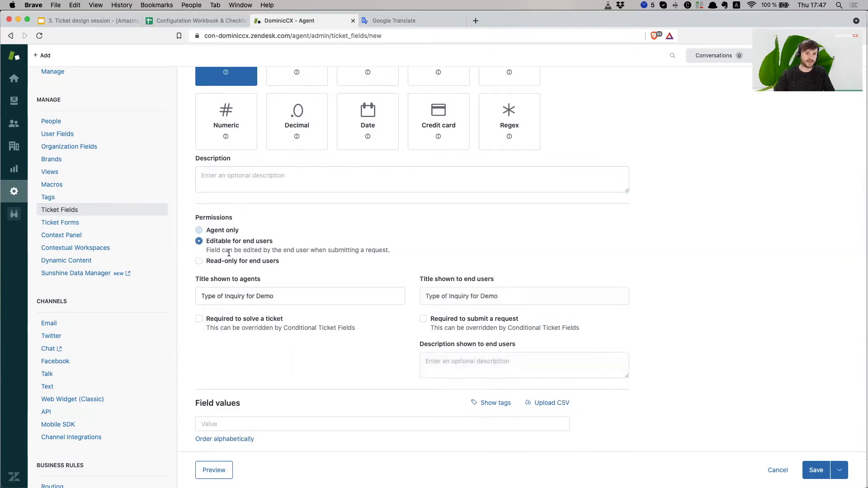
triple_click(293, 293)
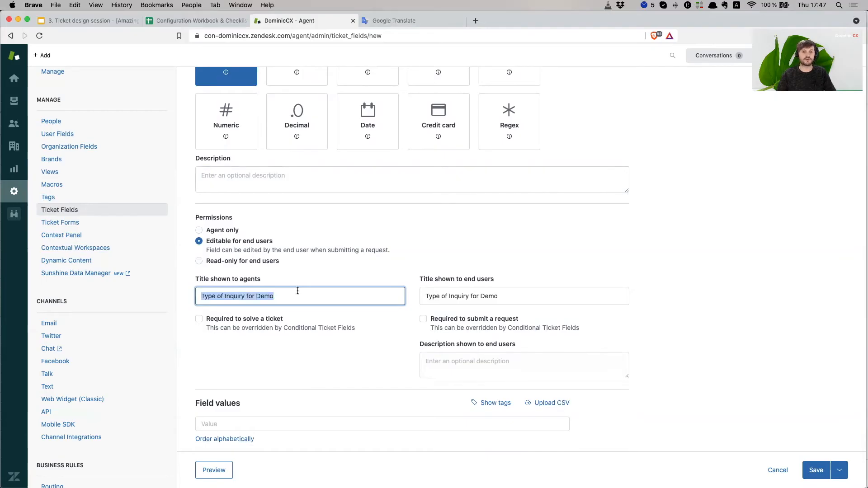
triple_click(495, 296)
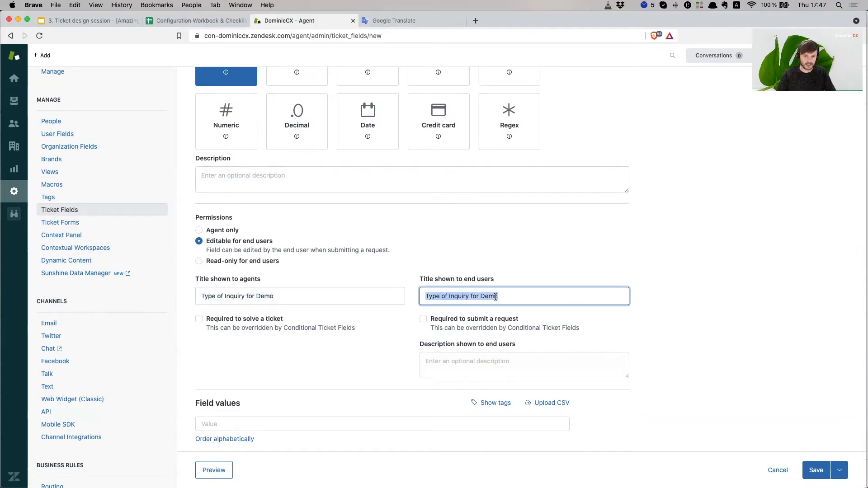
left_click(613, 255)
triple_click(285, 291)
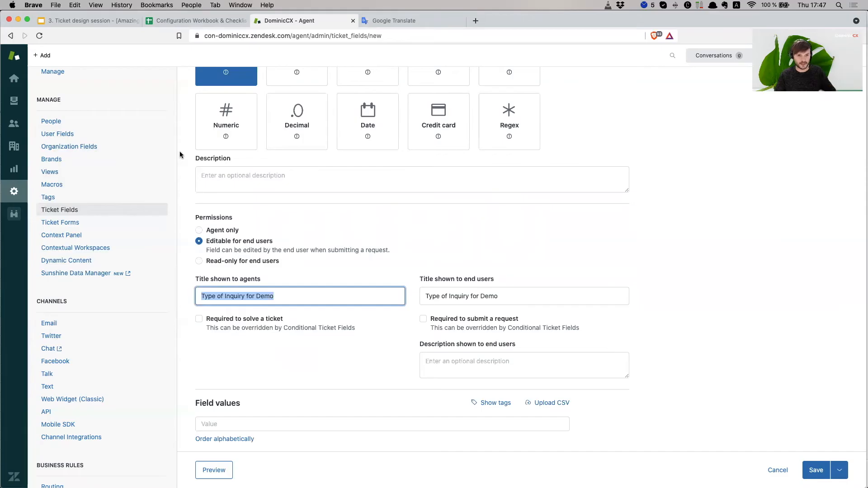
triple_click(286, 296)
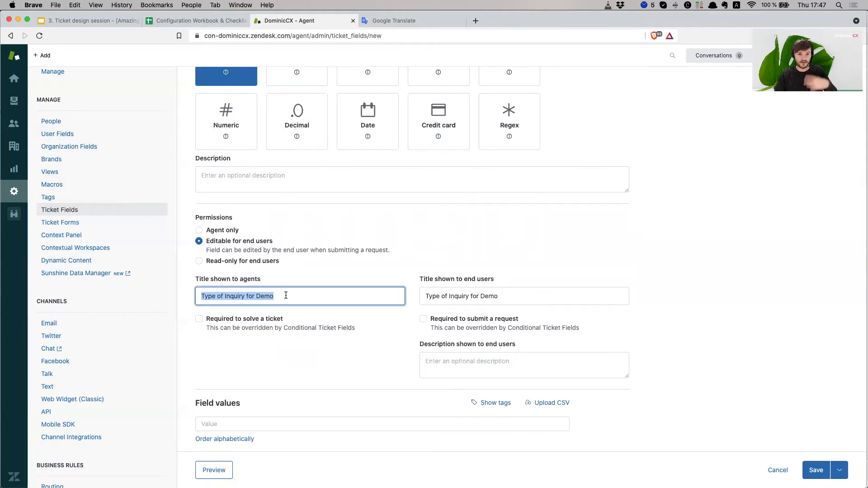
triple_click(286, 295)
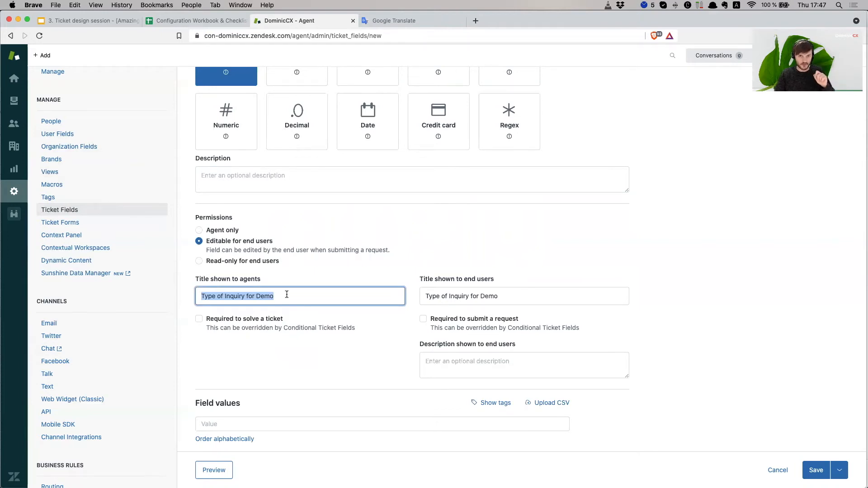
- Copy the {{dc.ticket_field-_type_of_inquiry}} placeholder from workbook cell B4 and return to the field form
left_click(204, 21)
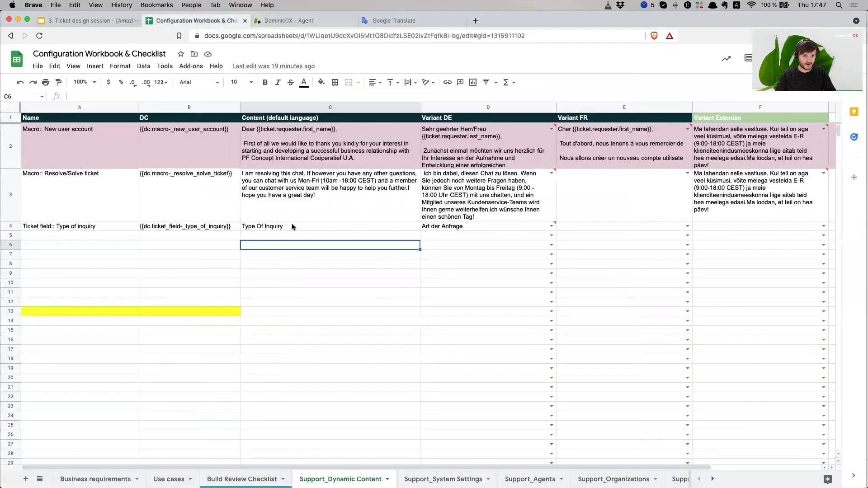
left_click(185, 228)
key("super+c")
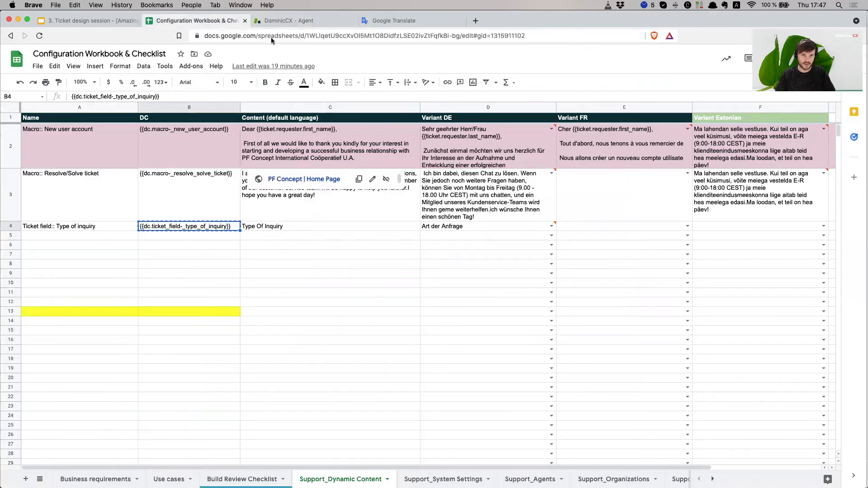
left_click(286, 21)
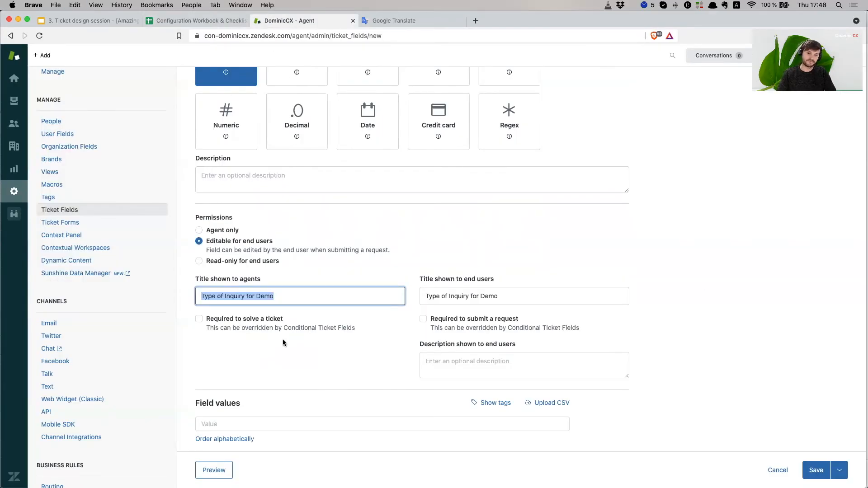
- Replace both the agent and end-user titles with the pasted {{dc.ticket_field-_type_of_inquiry}} placeholder
left_click(294, 306)
left_click(304, 296)
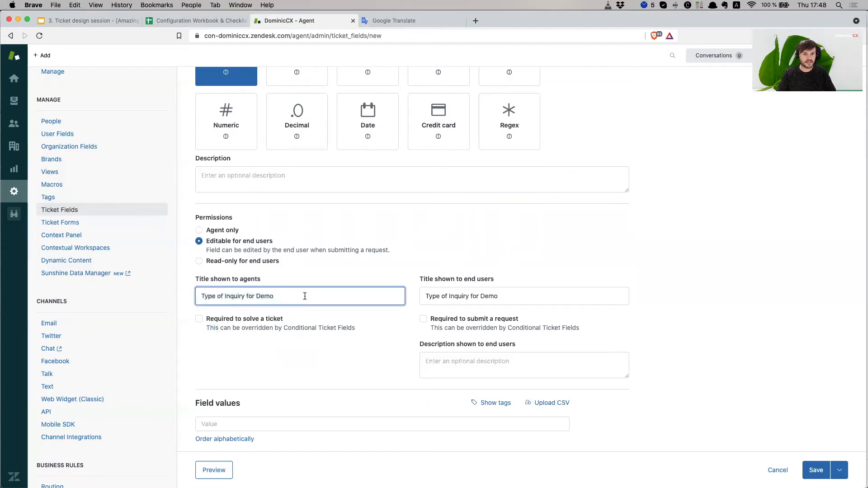
key("super+a")
key("BackSpace")
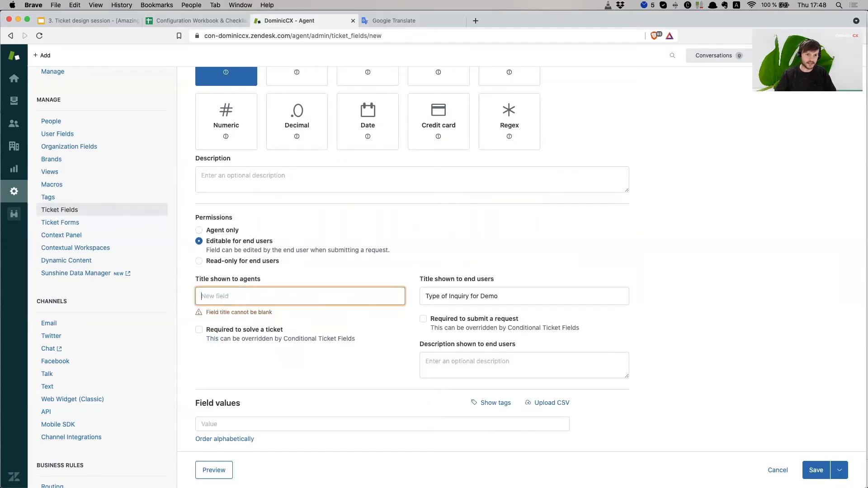
right_click(259, 303)
left_click(277, 362)
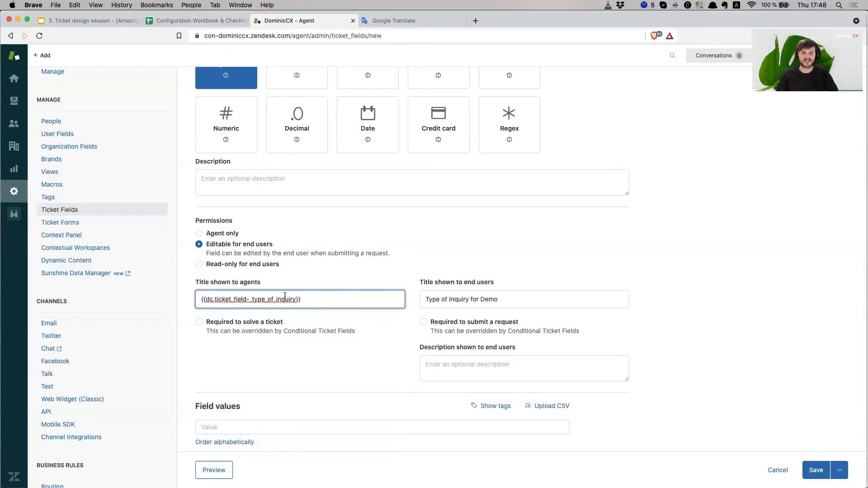
triple_click(457, 293)
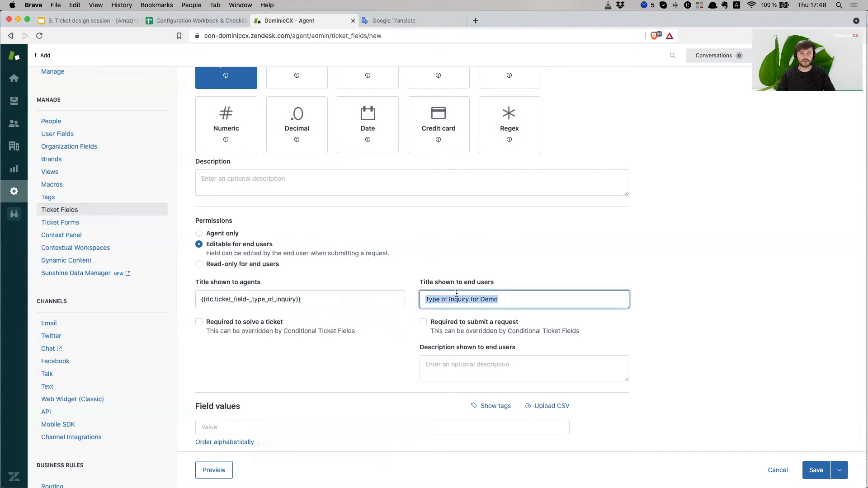
key("BackSpace")
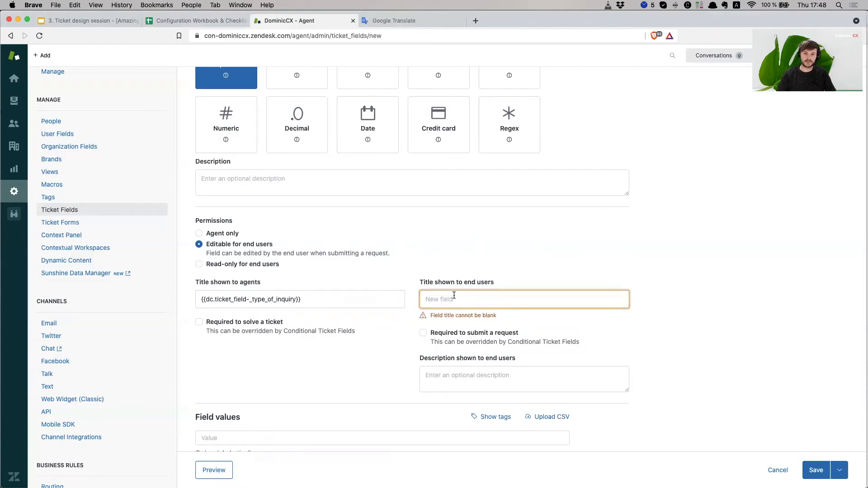
right_click(451, 300)
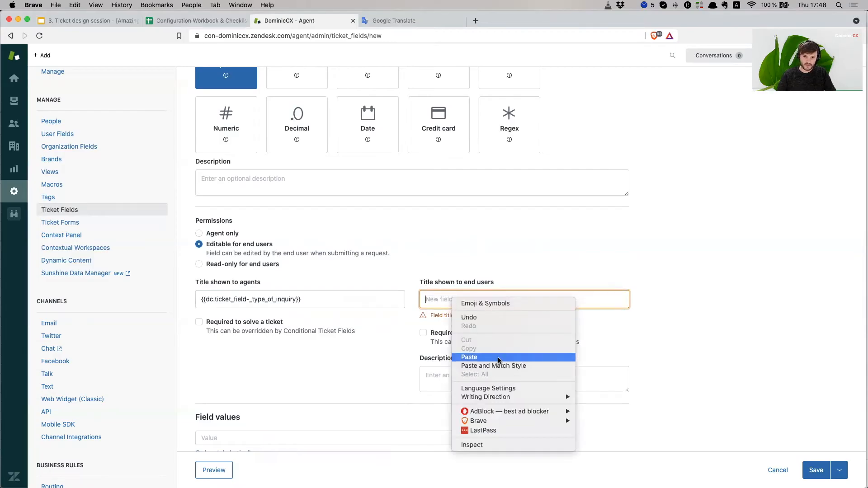
left_click(470, 357)
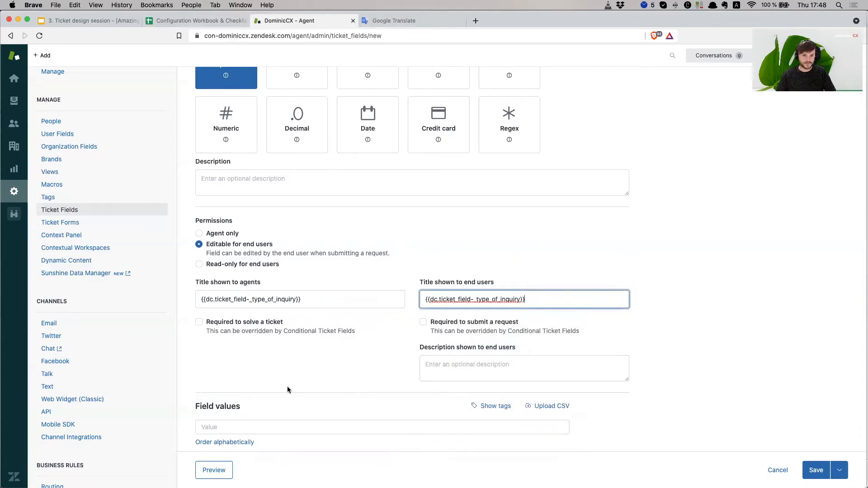
- Make the field required to solve a ticket and required to submit a request
scroll(260, 354, "down", 1)
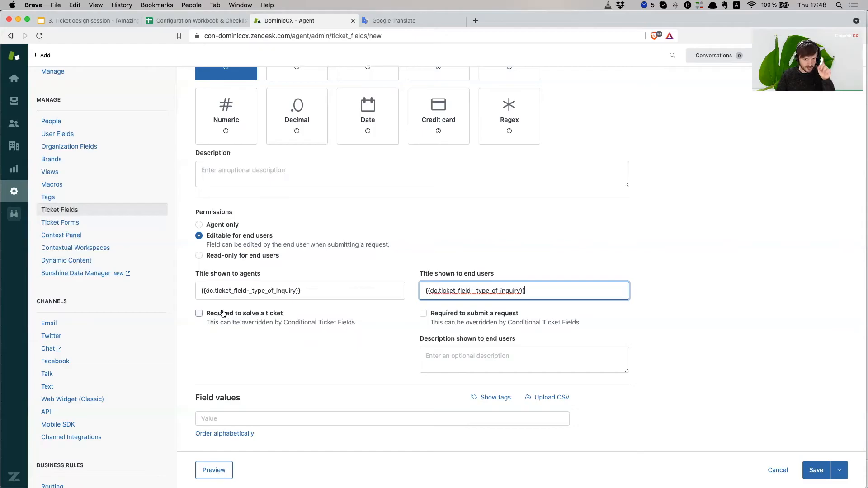
left_click(200, 315)
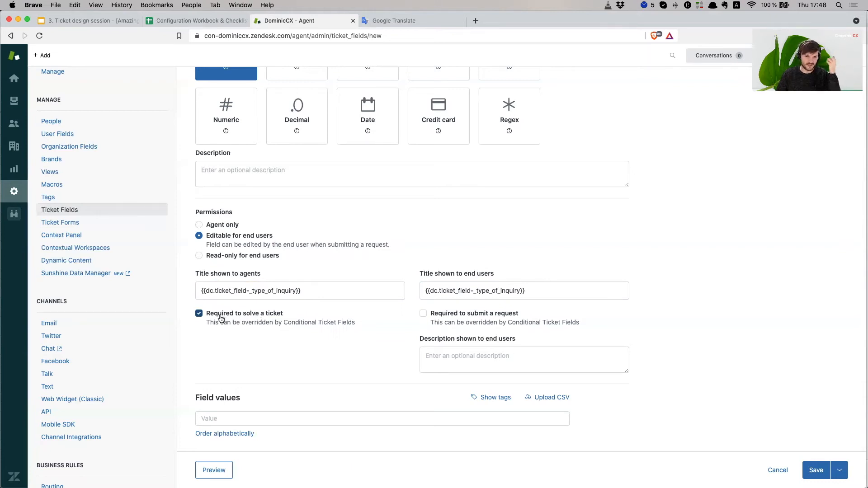
scroll(318, 279, "up", 2)
scroll(318, 279, "up", 3)
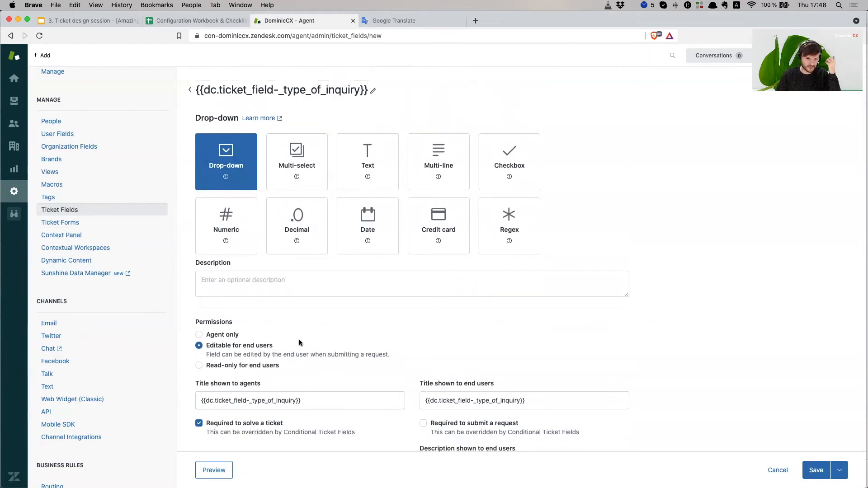
scroll(302, 357, "down", 2)
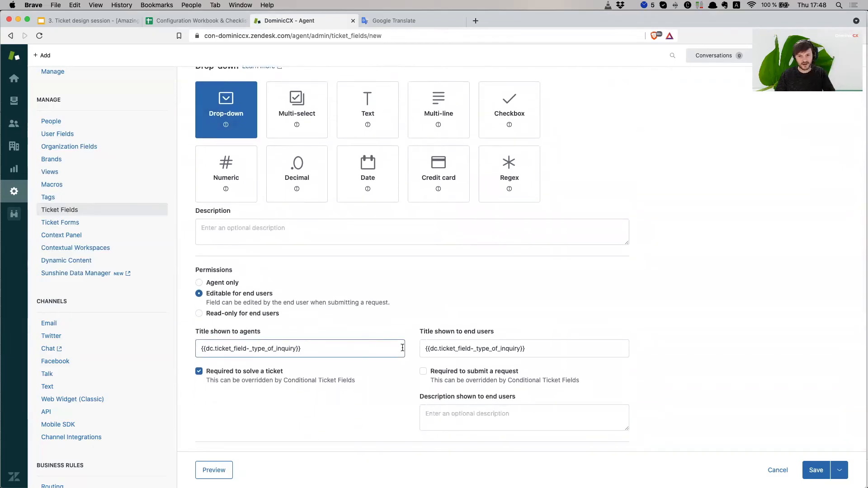
scroll(403, 349, "down", 1)
left_click(430, 349)
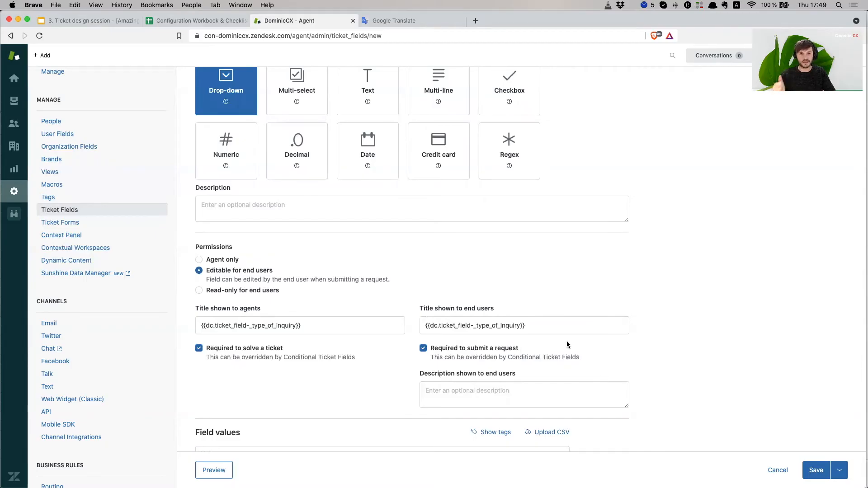
left_click(498, 388)
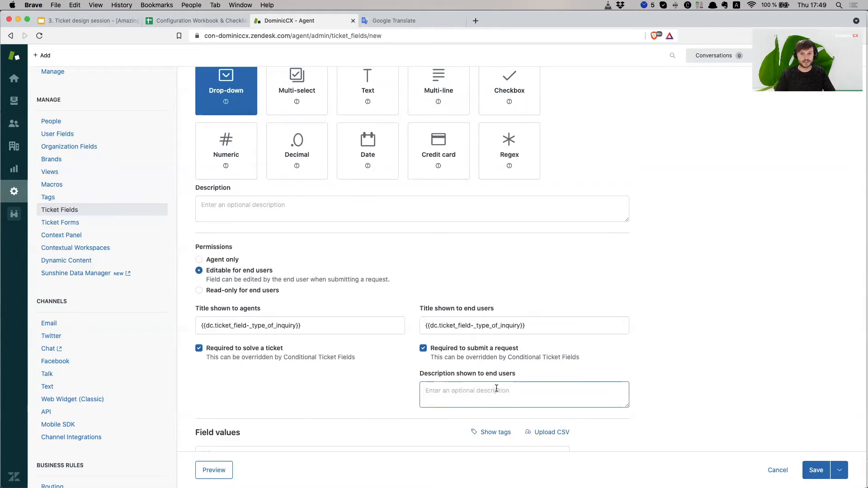
scroll(612, 361, "down", 1)
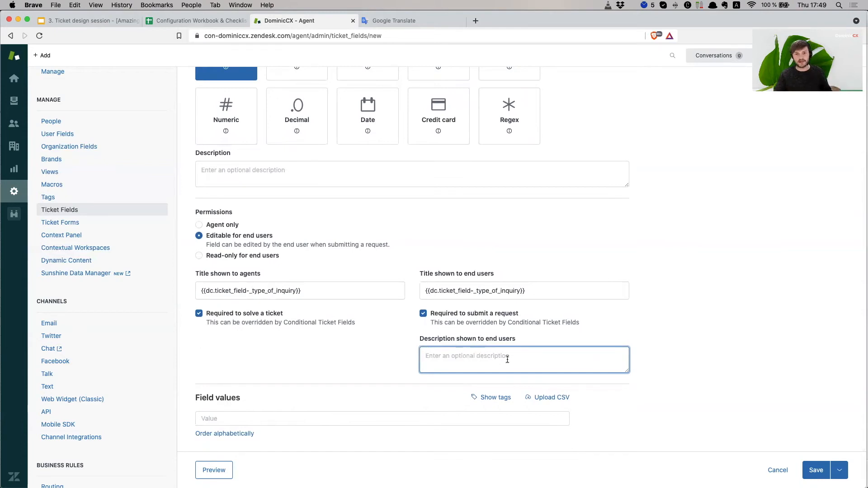
scroll(402, 217, "up", 3)
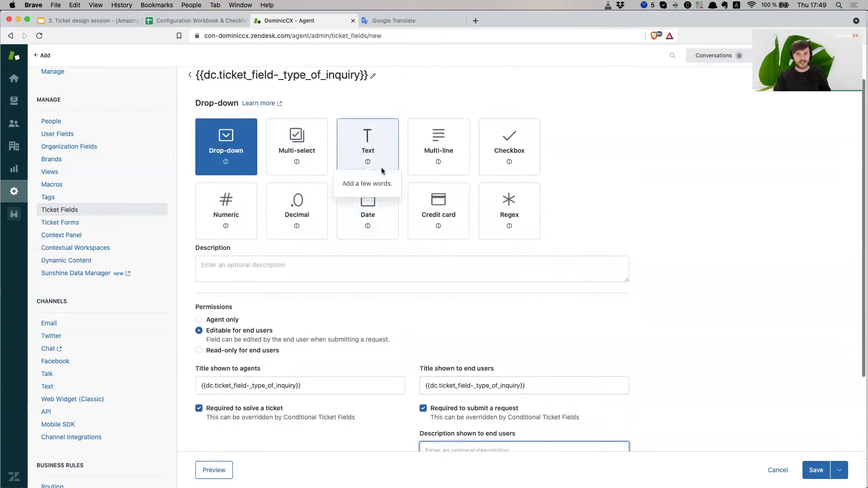
scroll(521, 267, "down", 3)
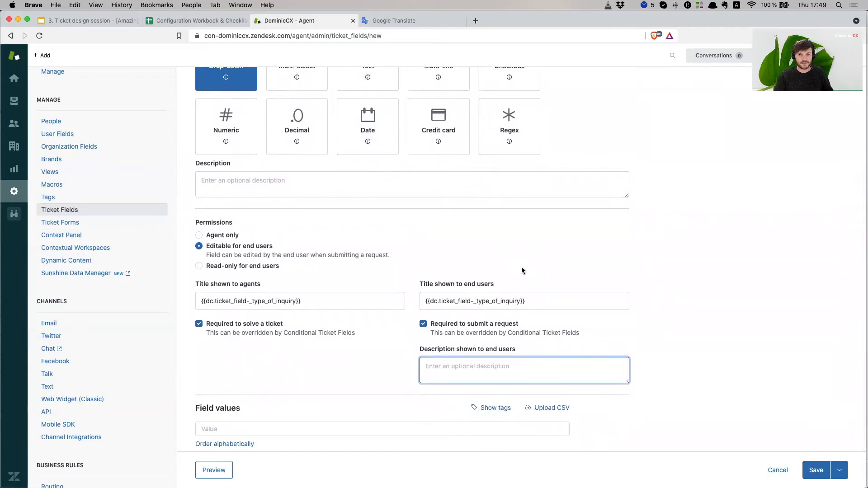
scroll(523, 270, "up", 2)
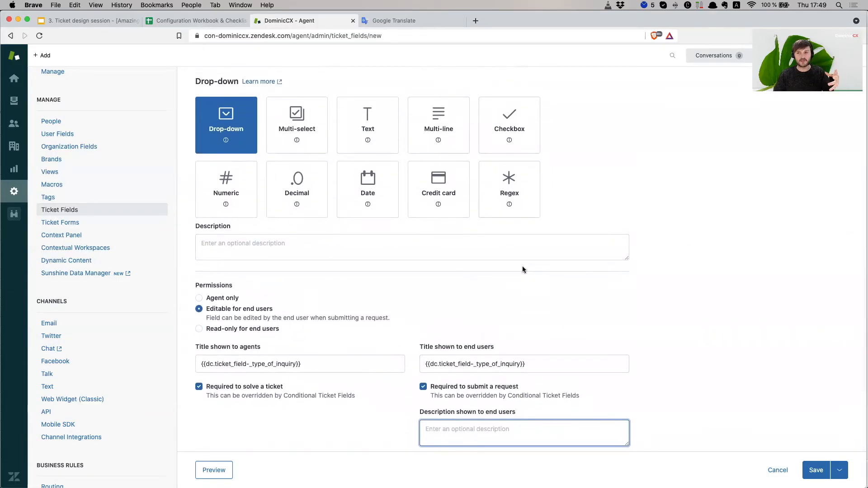
scroll(522, 270, "down", 1)
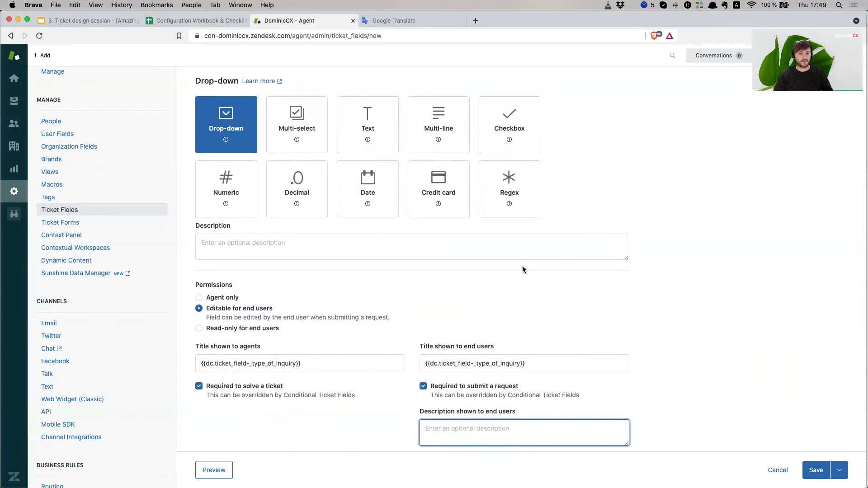
scroll(522, 269, "down", 3)
scroll(475, 361, "up", 3)
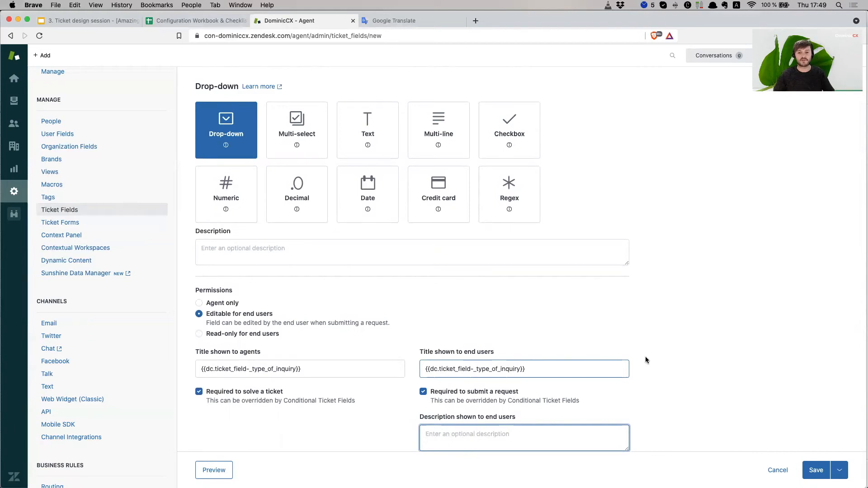
scroll(727, 355, "down", 3)
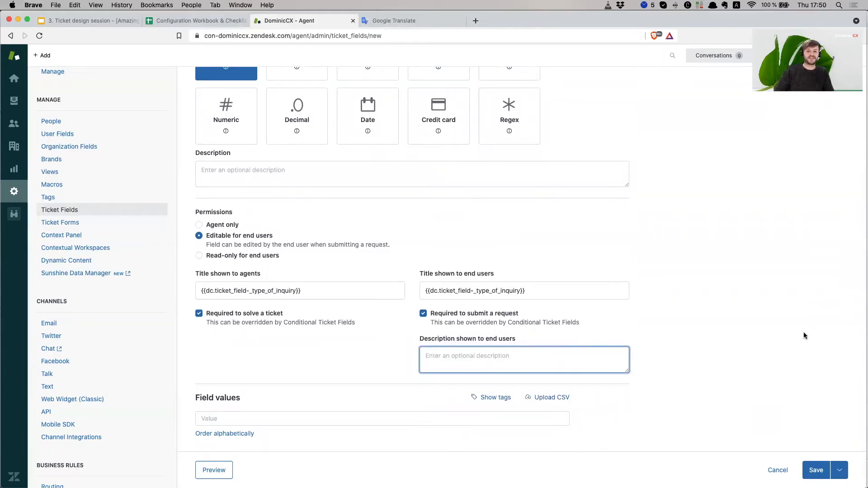
scroll(641, 362, "up", 1)
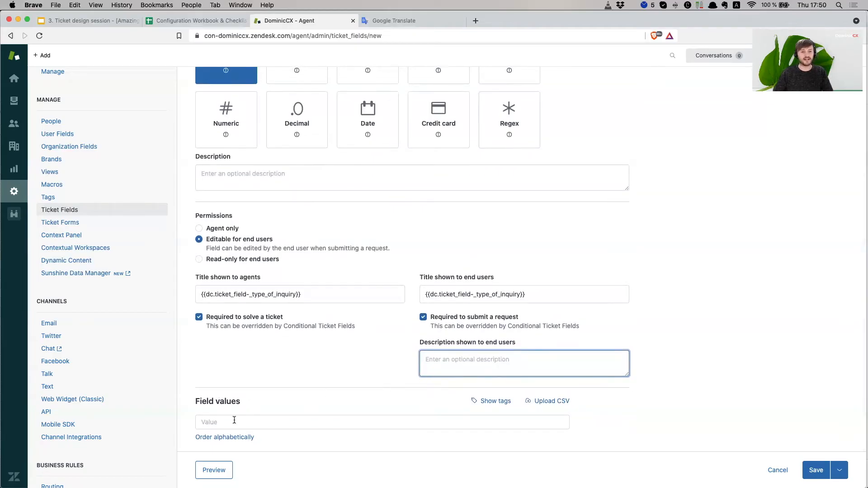
- Scroll to Field values and place the caret in the first drop-down Value box
scroll(226, 311, "up", 5)
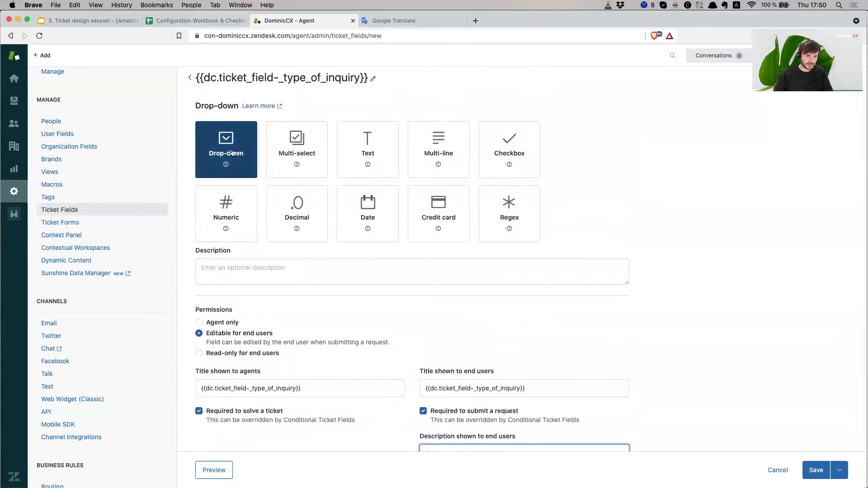
scroll(256, 192, "down", 5)
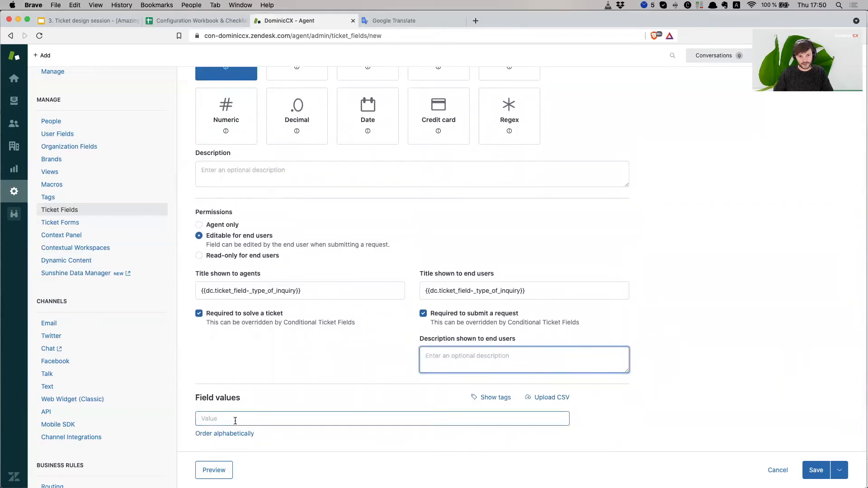
left_click(235, 421)
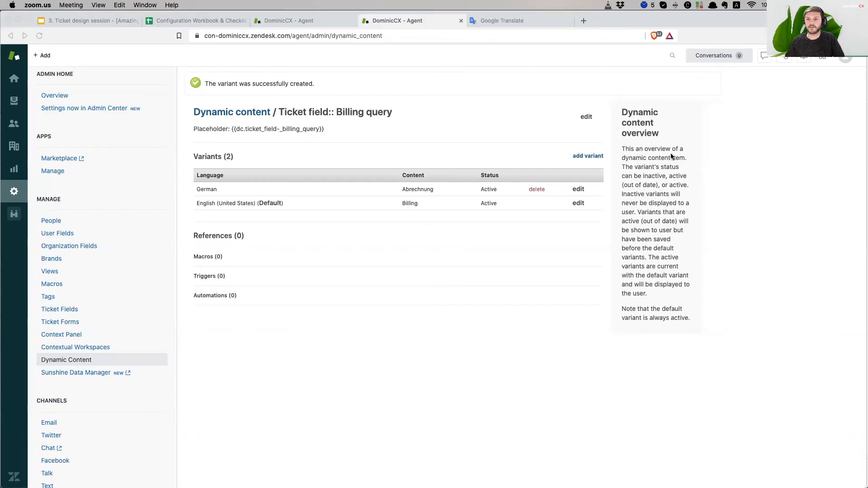
- Check the Billing query cells in the workbook, close the duplicate agent tab, and focus the first Value box
left_click(346, 293)
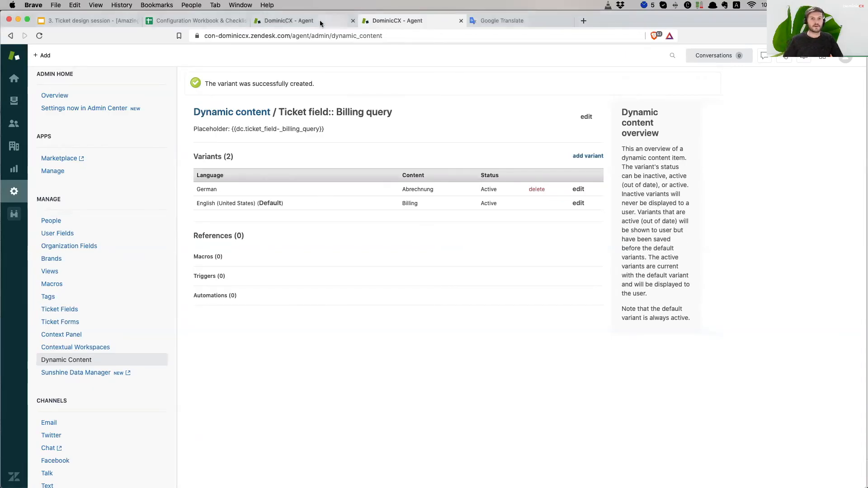
left_click(187, 20)
left_click_drag(50, 226, 297, 249)
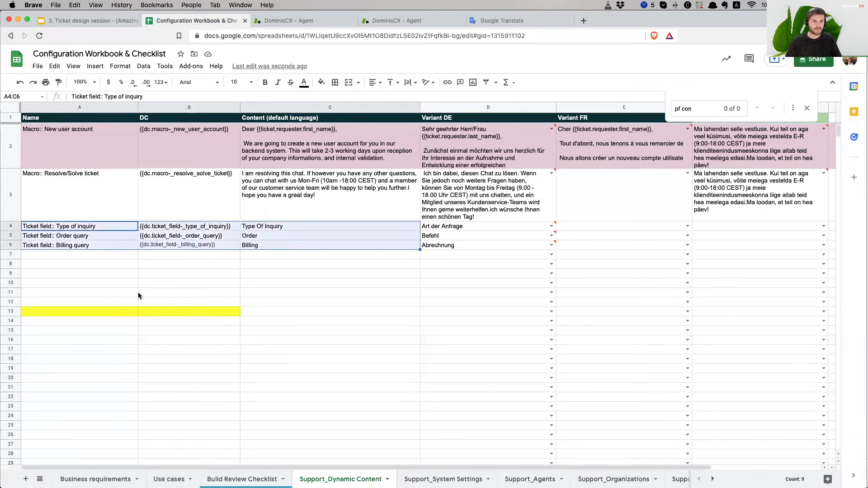
left_click(423, 284)
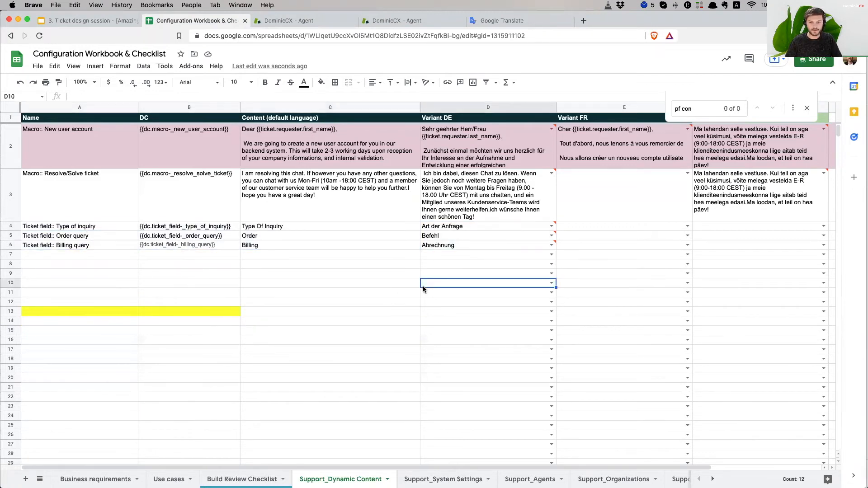
left_click(262, 245)
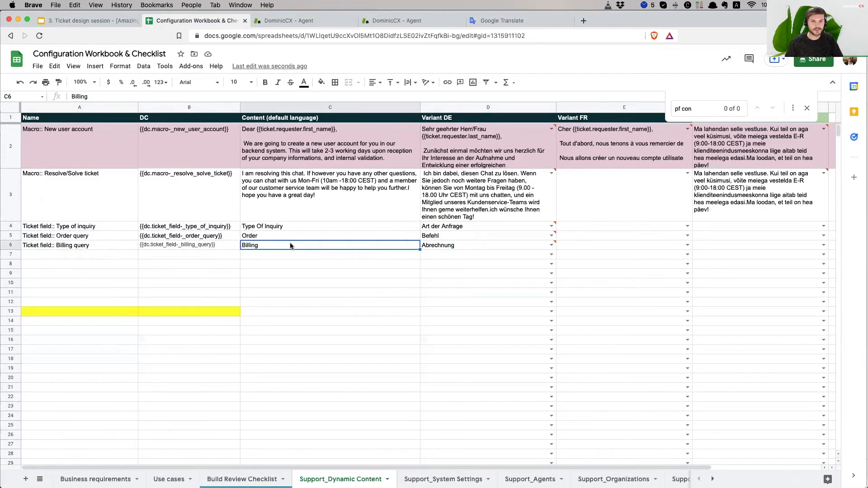
left_click(308, 22)
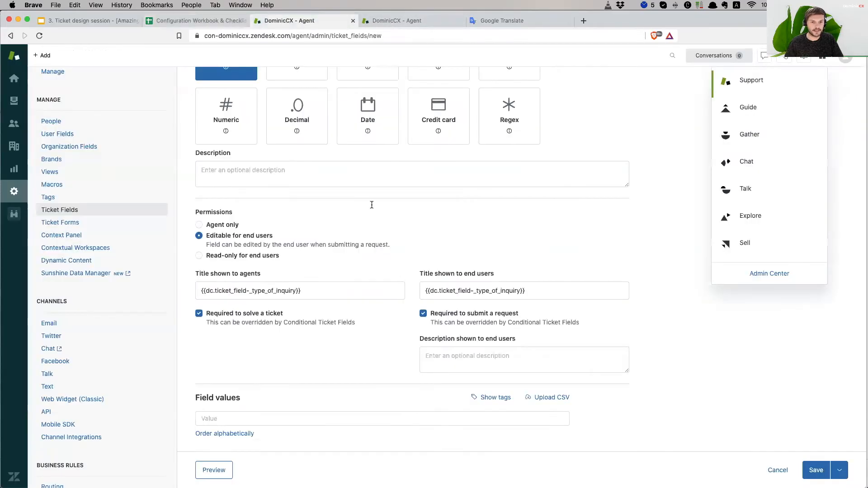
left_click(461, 21)
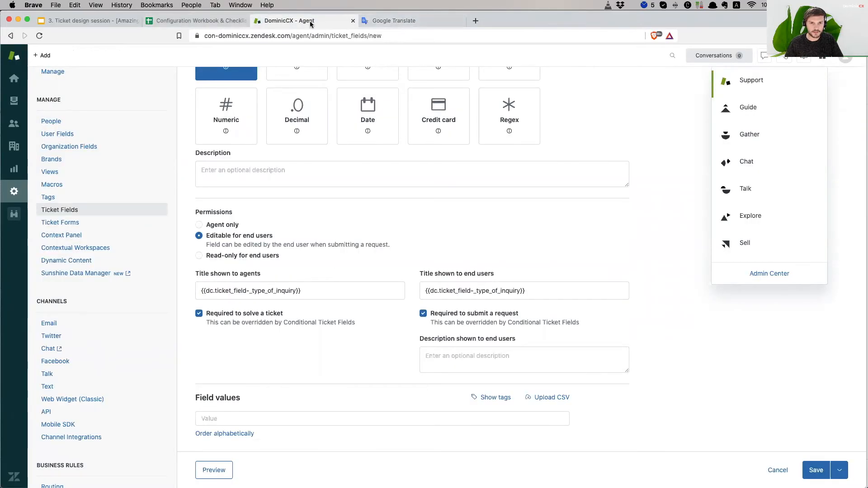
left_click(248, 415)
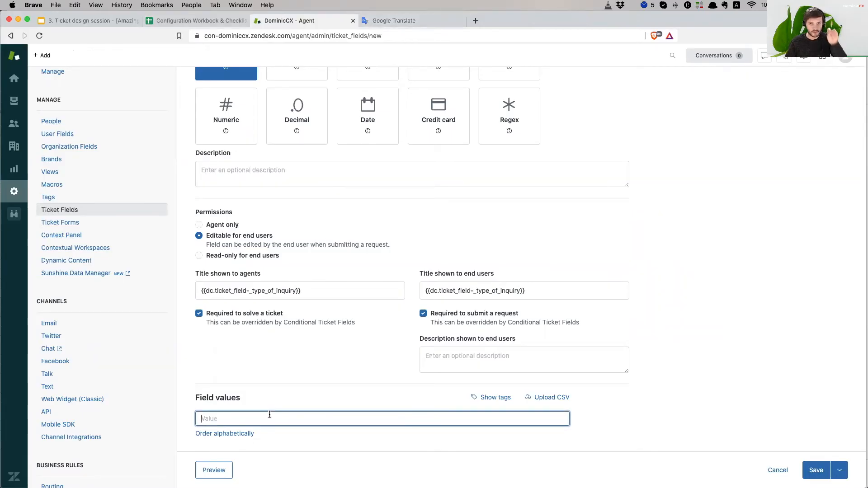
- Paste {{dc.ticket_field-_order_query}} from B5 and {{dc.ticket_field-_billing_query}} from B6 as the first two values
left_click(208, 22)
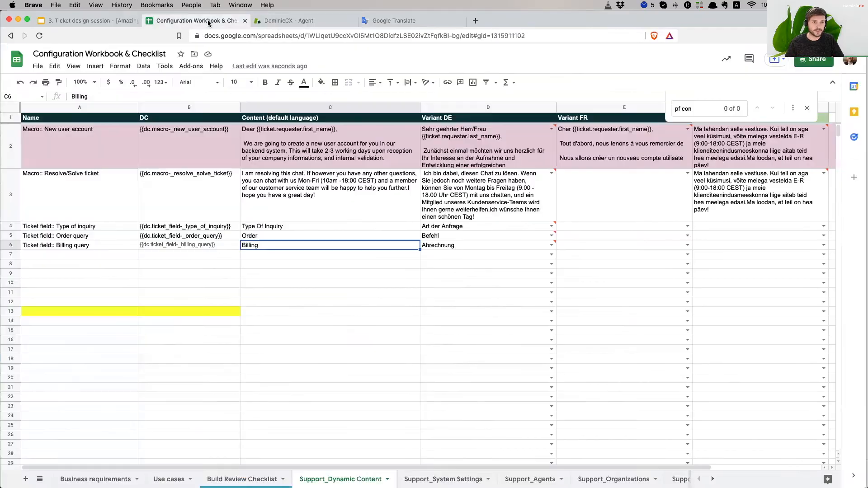
key("Up")
key("Left")
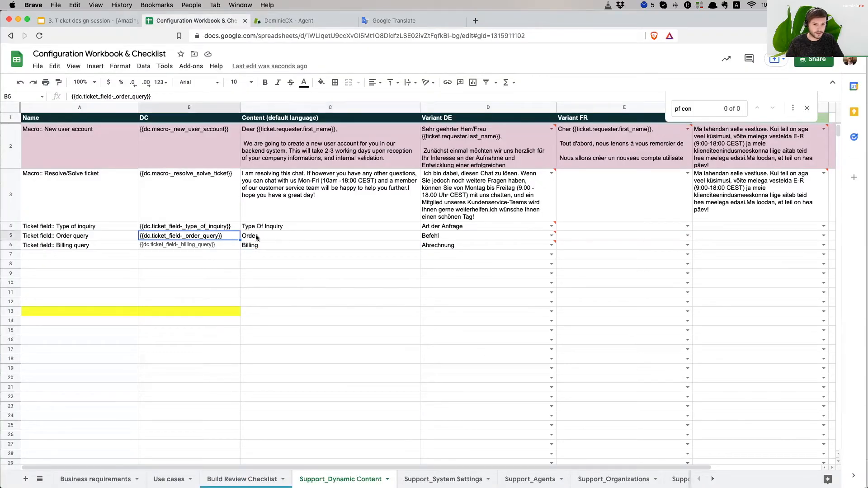
key("super+c")
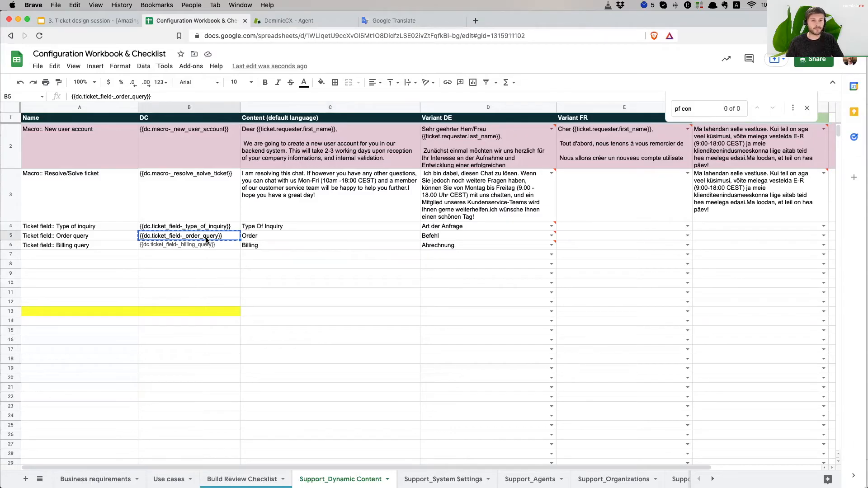
left_click(290, 21)
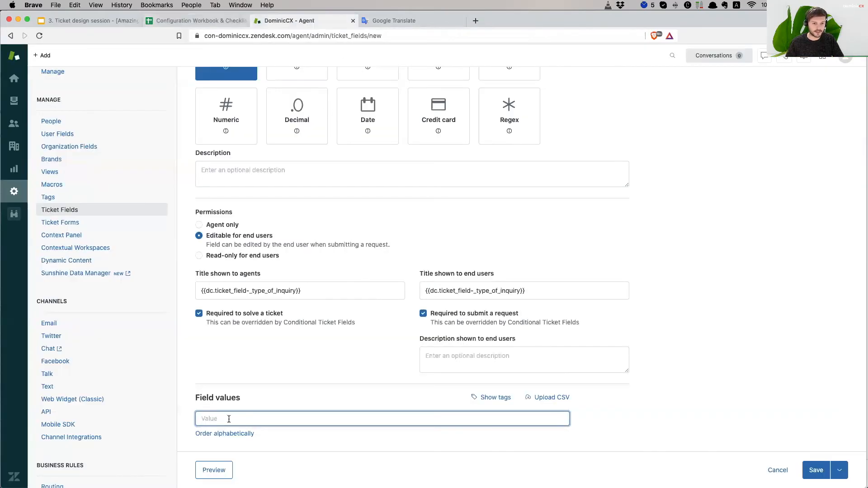
key("super+v")
scroll(362, 407, "down", 1)
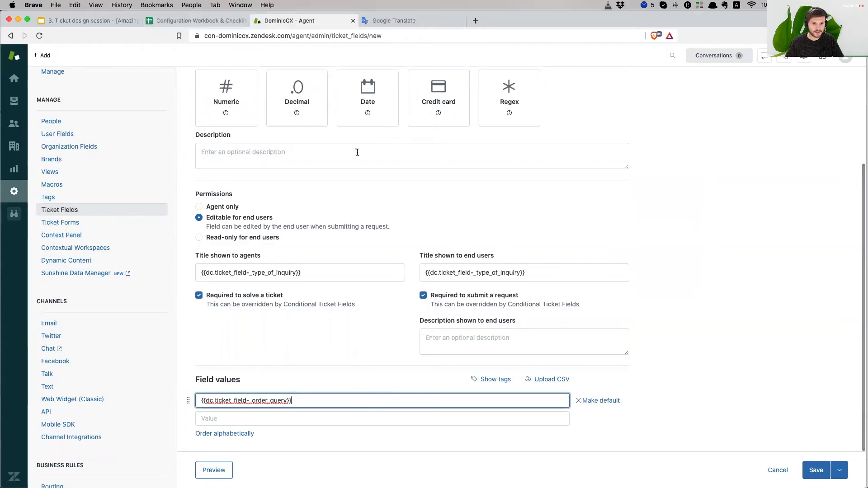
left_click(219, 21)
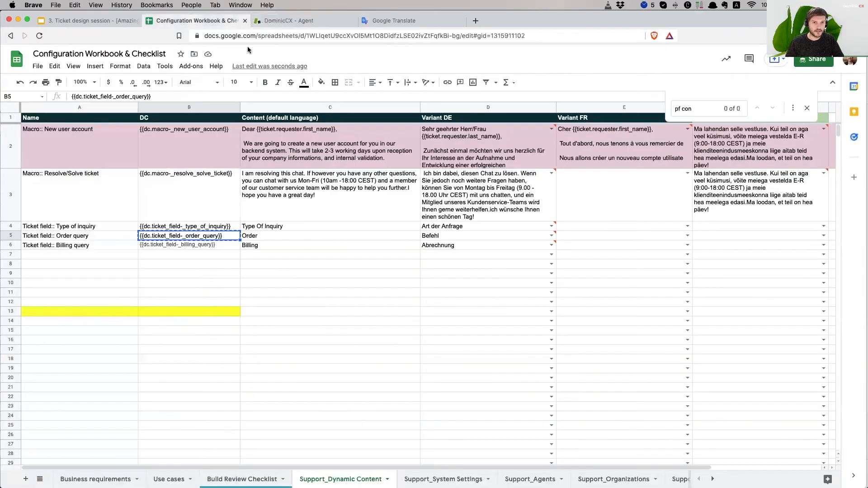
left_click(224, 248)
key("super+c")
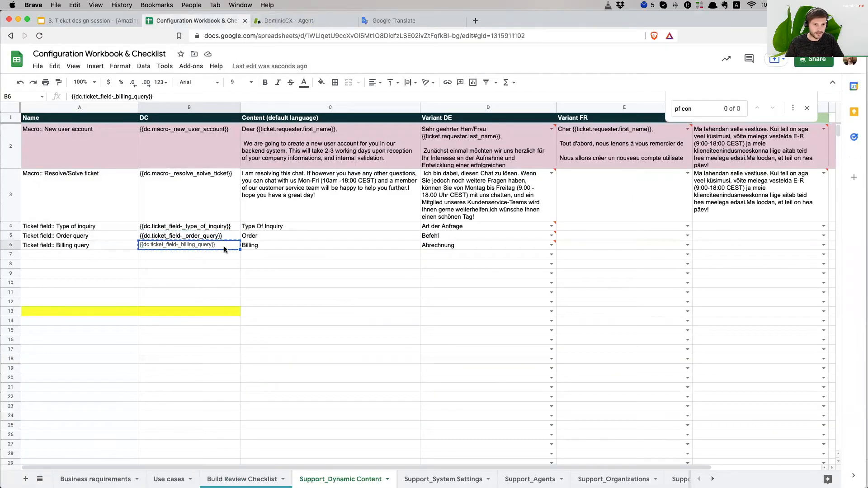
left_click(238, 421)
key("super+v")
scroll(460, 404, "down", 1)
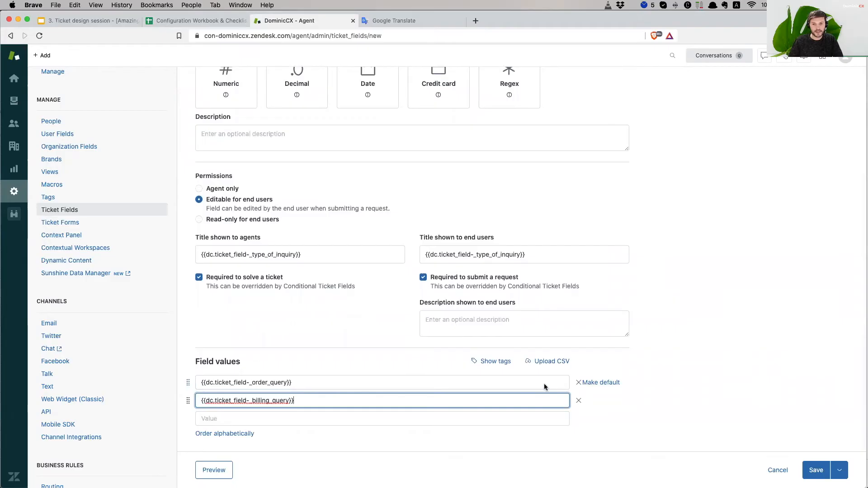
- Show the tags under each field value and review the order query value
left_click(495, 361)
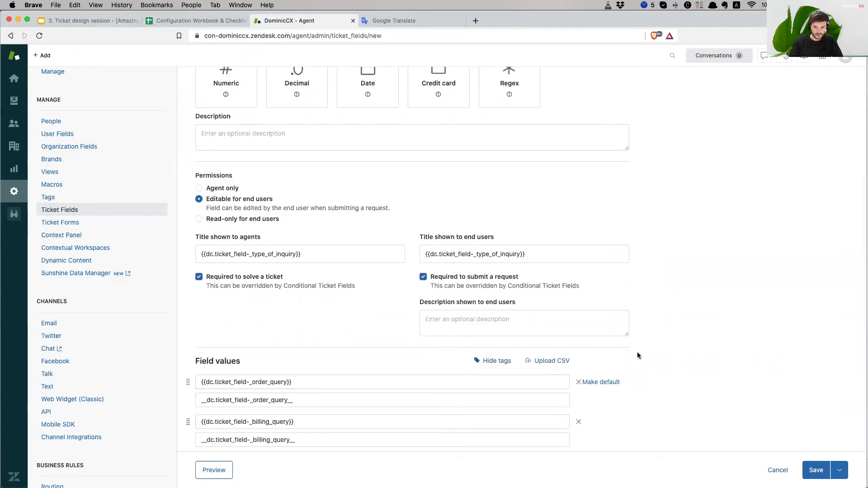
scroll(637, 355, "down", 3)
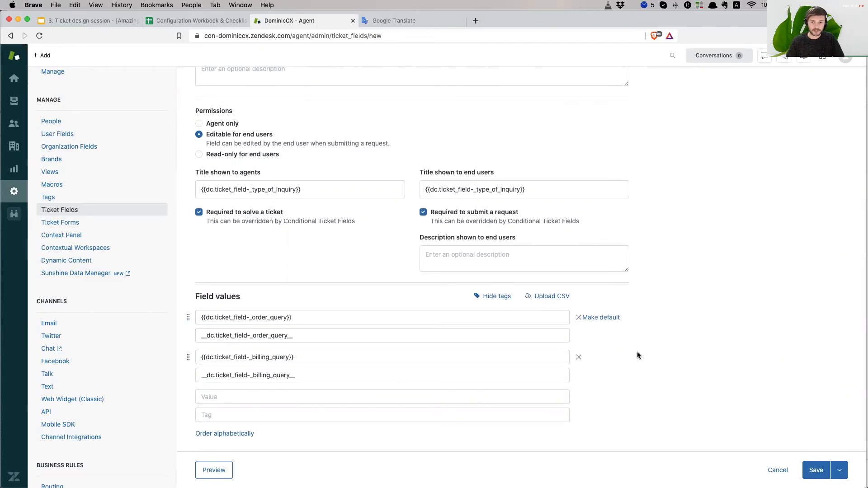
scroll(682, 341, "up", 5)
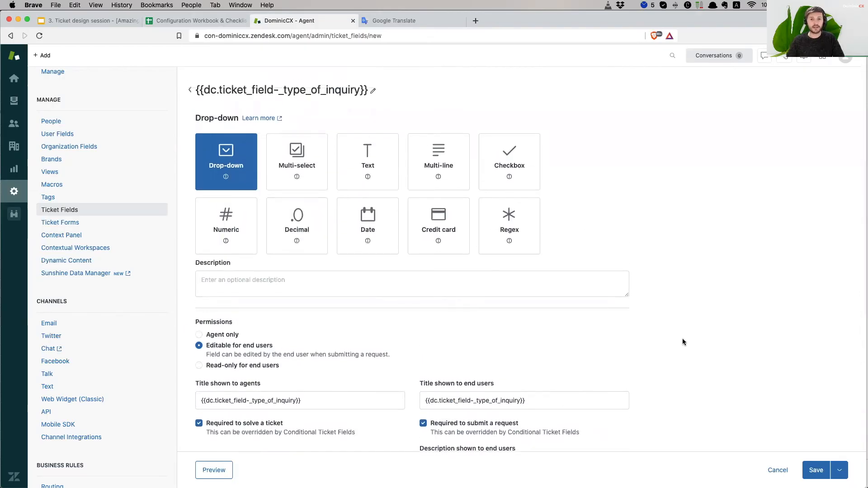
scroll(684, 342, "down", 5)
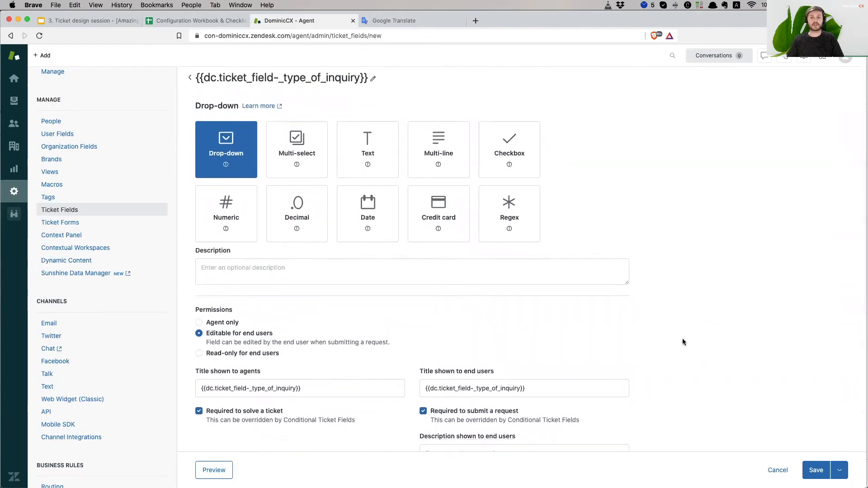
scroll(682, 338, "down", 2)
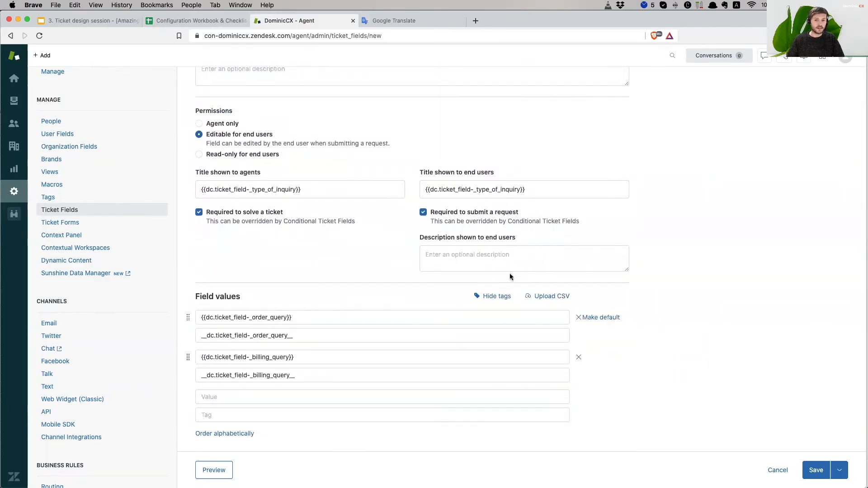
left_click(236, 322)
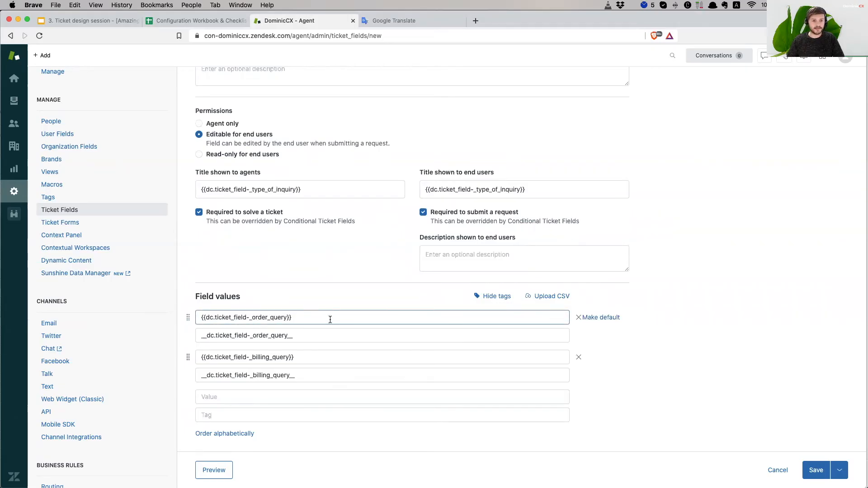
- Add a third value 'Product' and select its 'product' tag
left_click(239, 396)
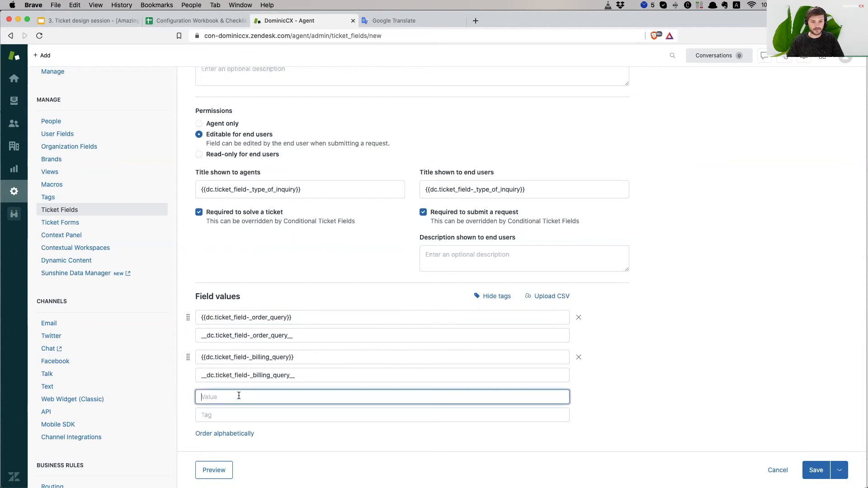
type("Product")
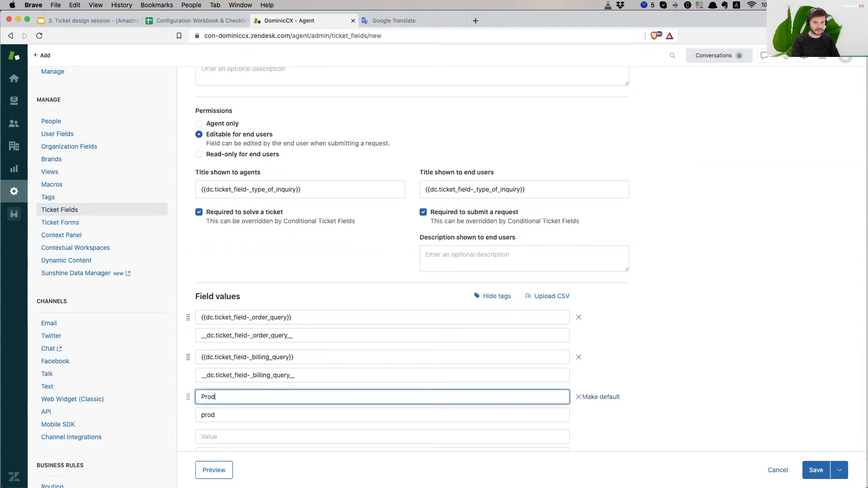
left_click(246, 412)
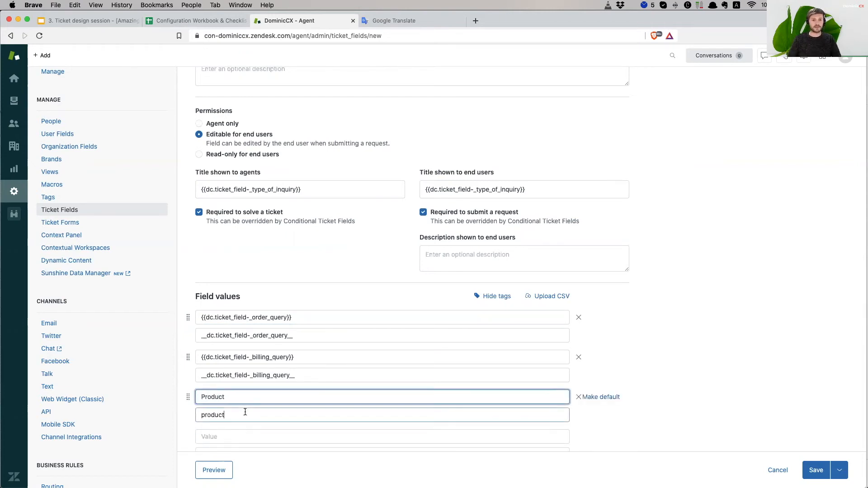
double_click(239, 415)
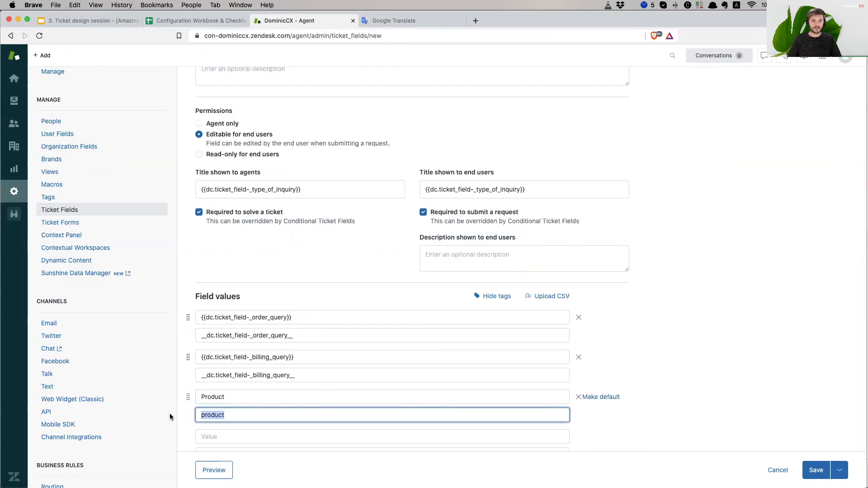
- Delete the Product value and set the order query value's tag to 'order'
double_click(238, 397)
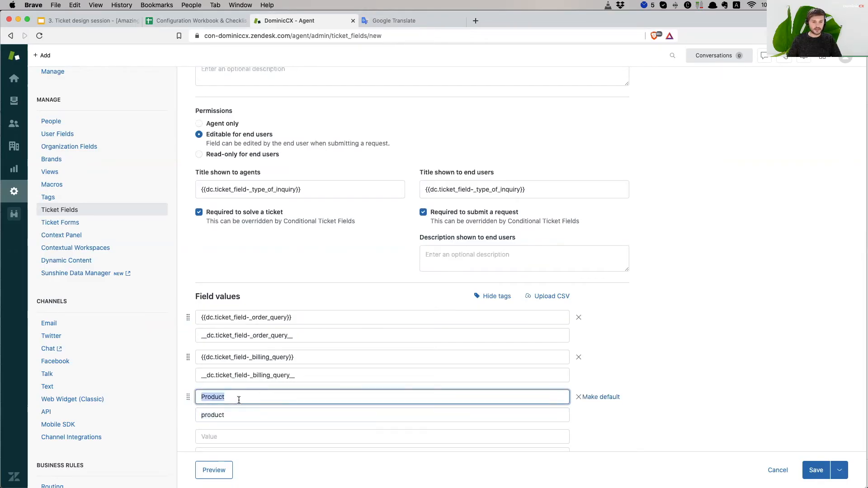
key("BackSpace")
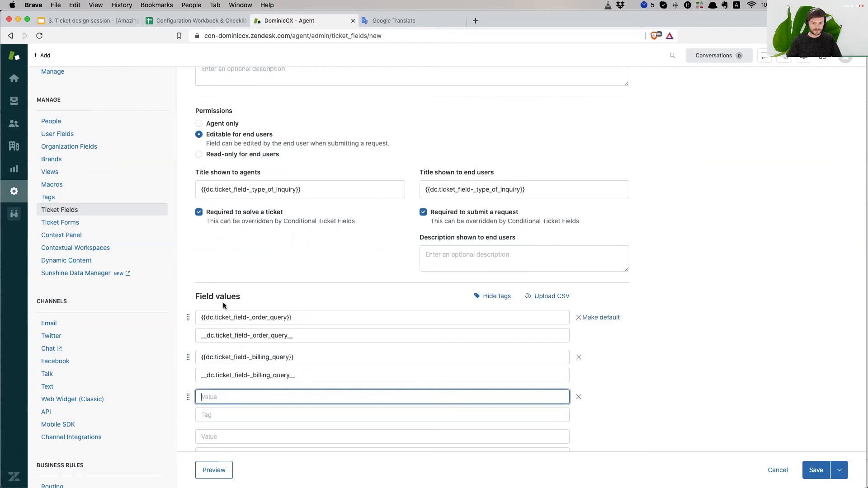
left_click(299, 317)
left_click(313, 342)
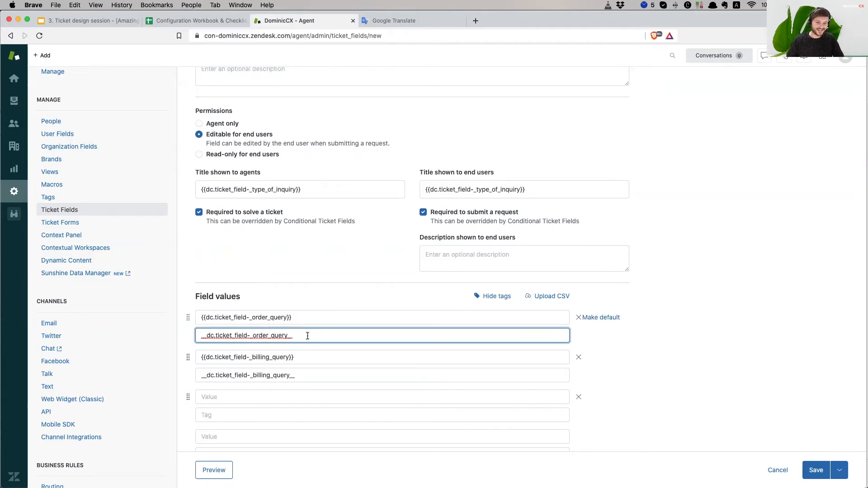
left_click_drag(305, 335, 153, 333)
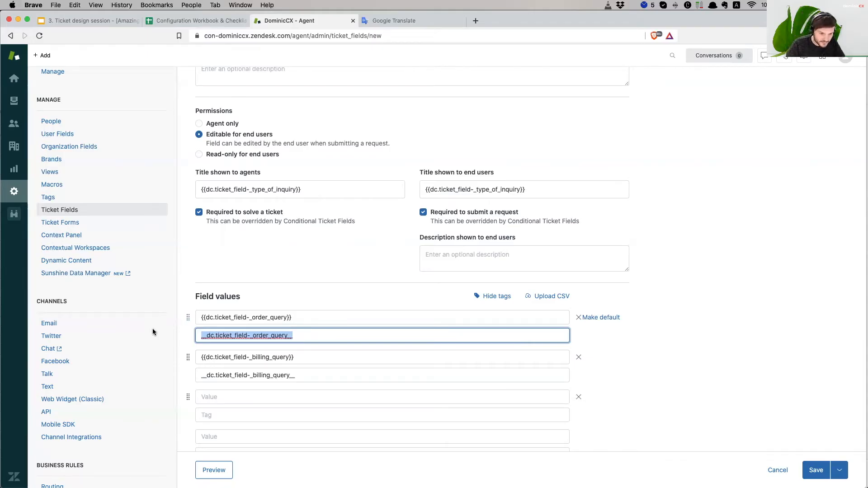
type("o")
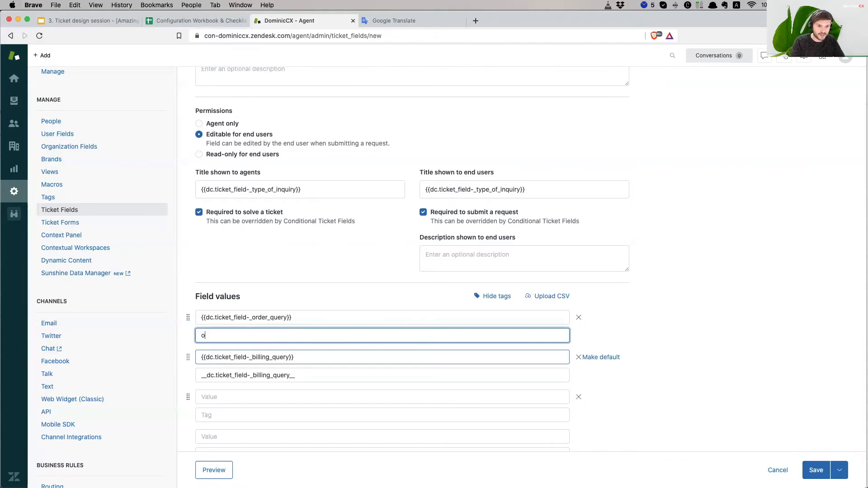
type("rder")
- Set the billing query value's tag to 'billing', leaving the third row's tag empty
left_click(332, 374)
key("super+a")
type("billing")
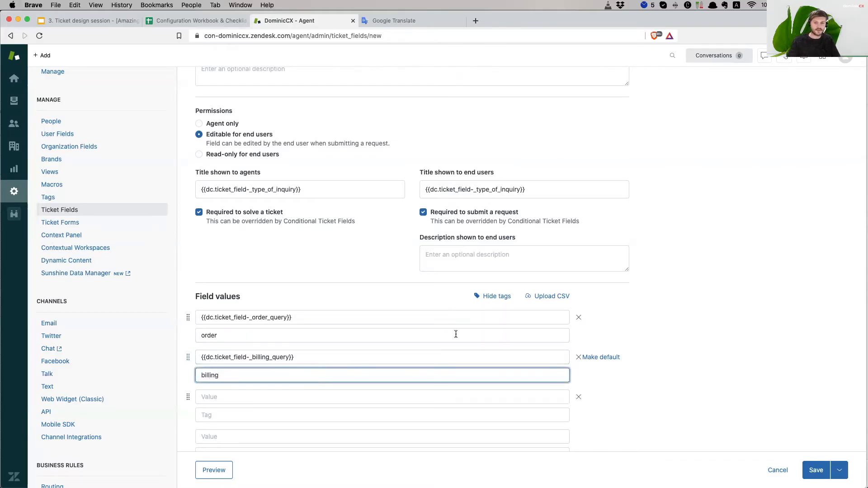
left_click(750, 327)
scroll(466, 384, "down", 2)
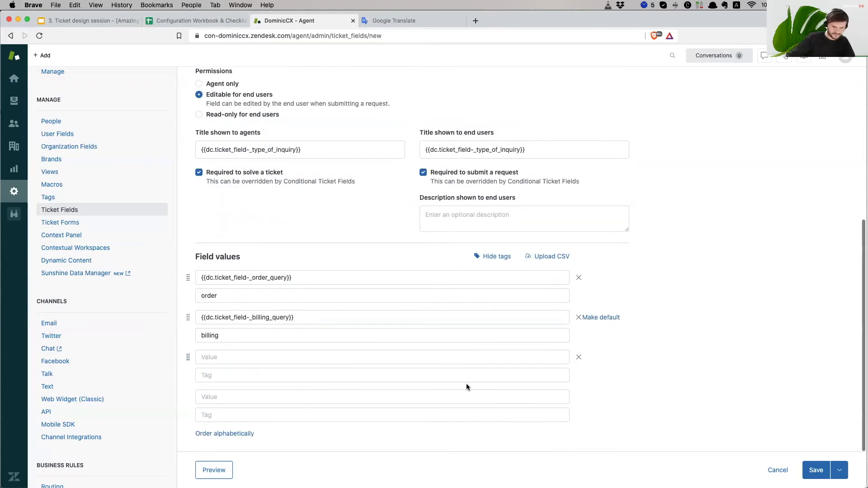
left_click(470, 375)
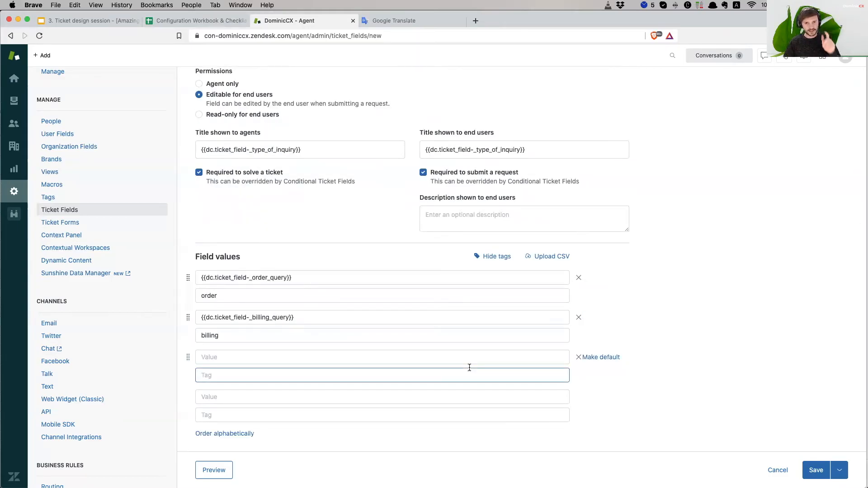
left_click(723, 389)
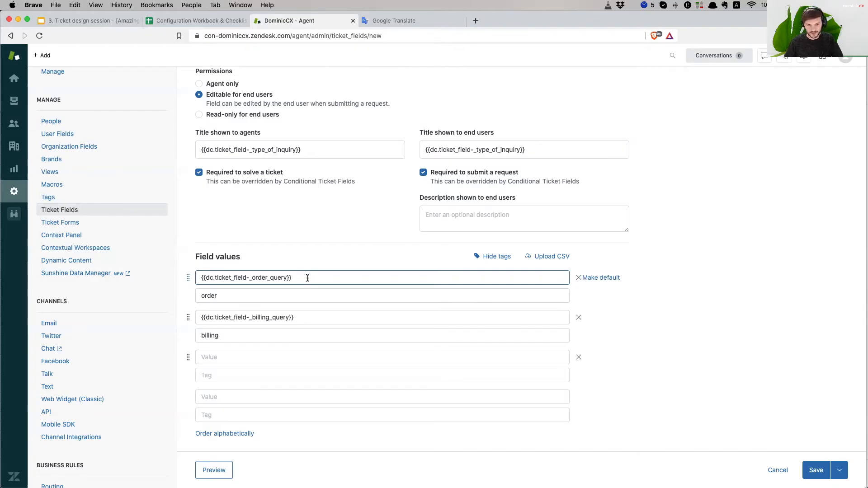
left_click(306, 279)
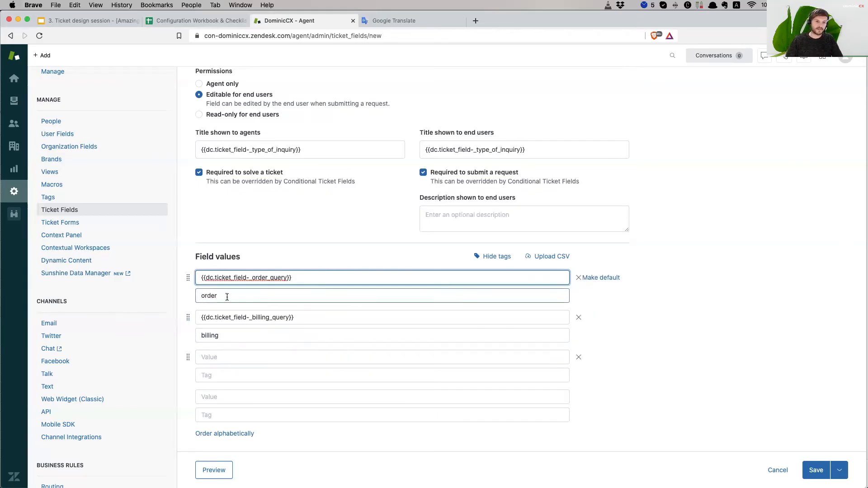
left_click(279, 295)
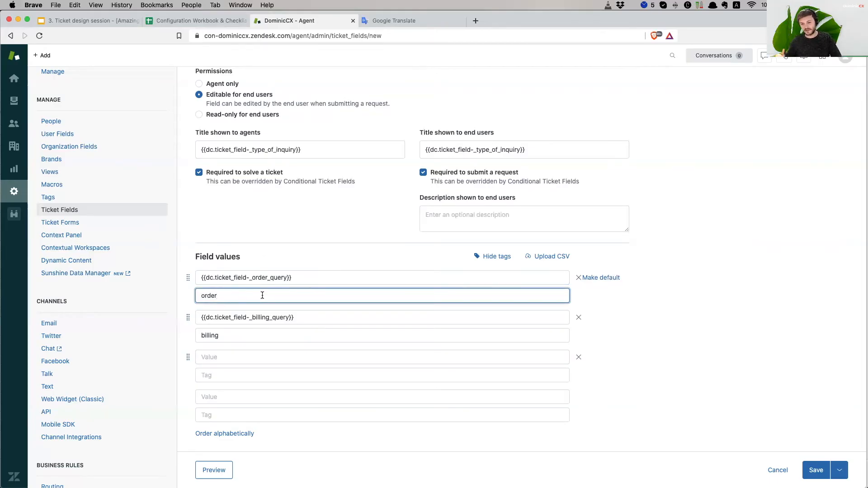
left_click(225, 336)
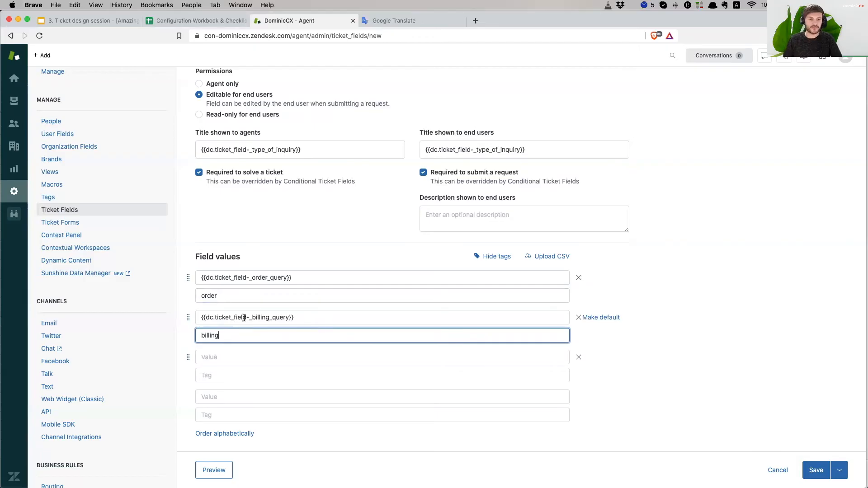
left_click(239, 298)
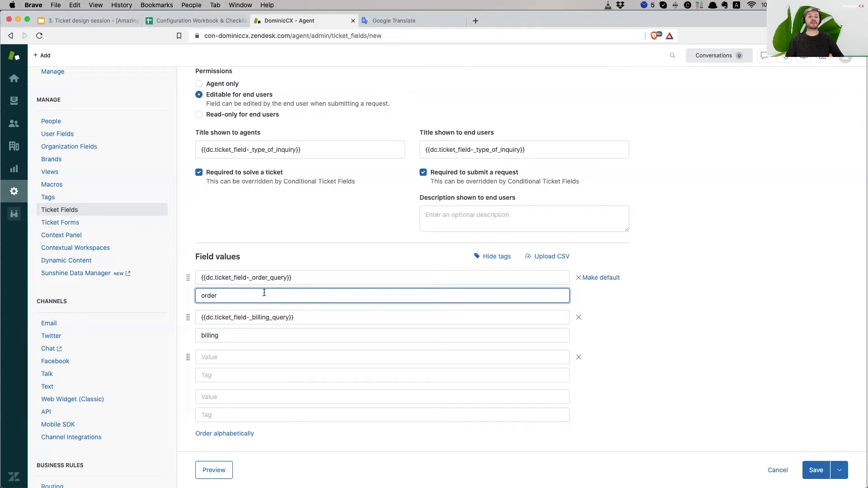
left_click(335, 281)
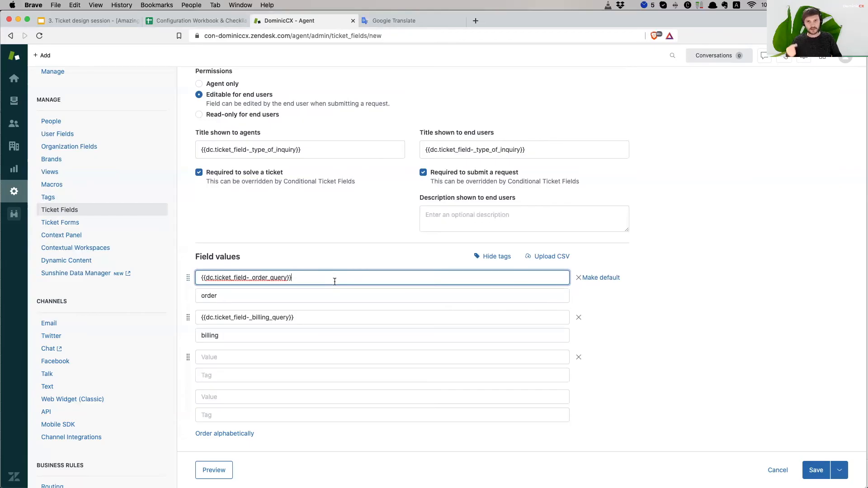
left_click(274, 298)
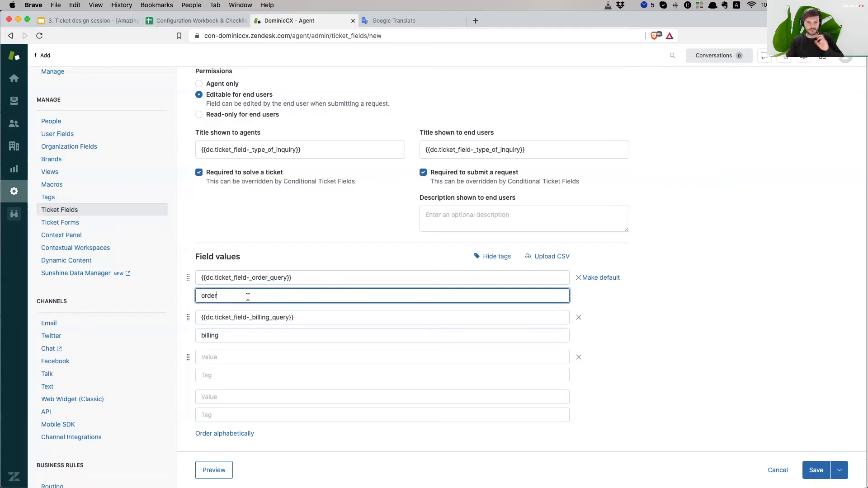
left_click(312, 281)
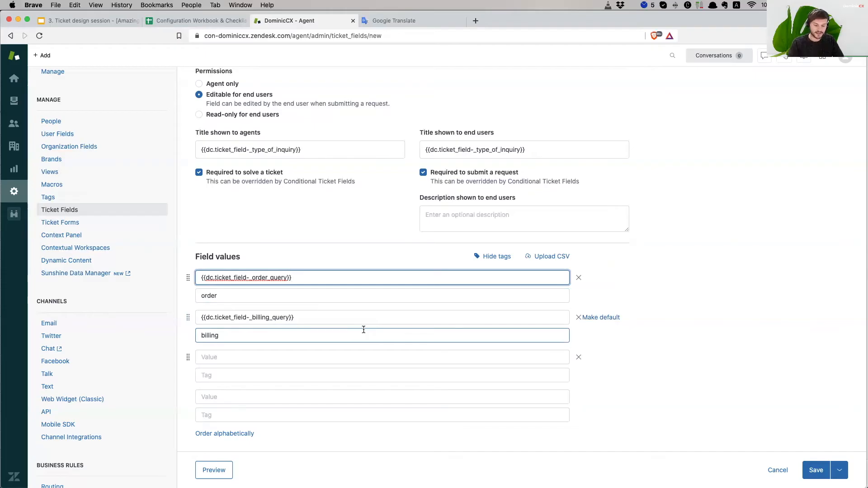
- Append '::Delivery issue' to the first value and drag the empty row up beneath it
type("\"\"")
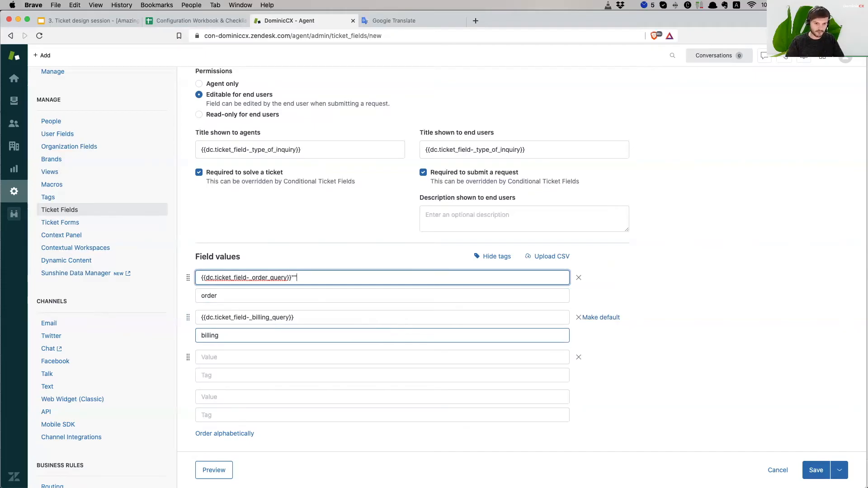
key("BackSpace")
key("BackSpace")
type("::")
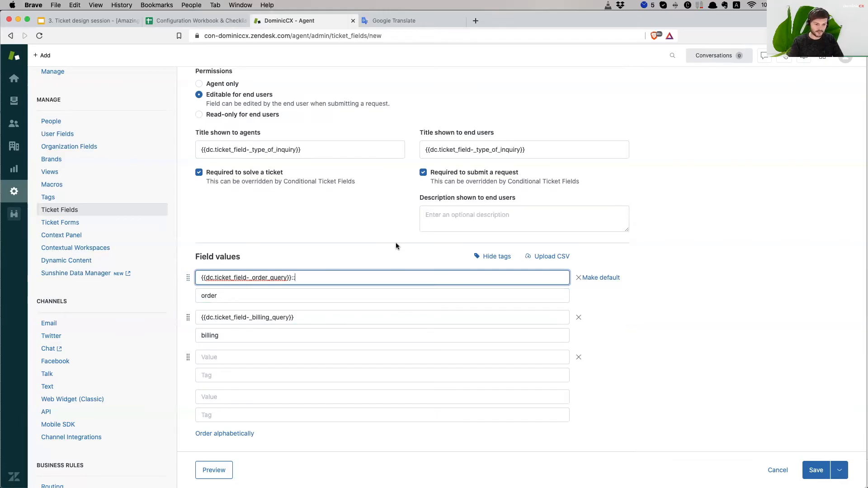
type("D")
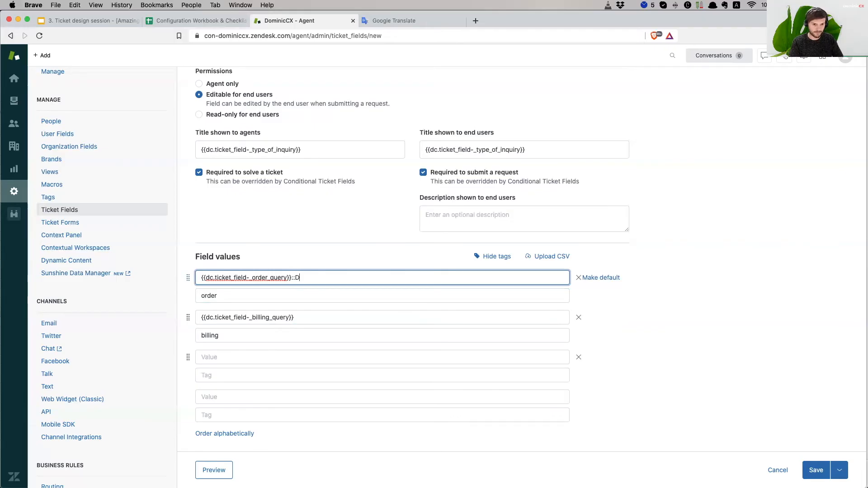
type("elivery issue")
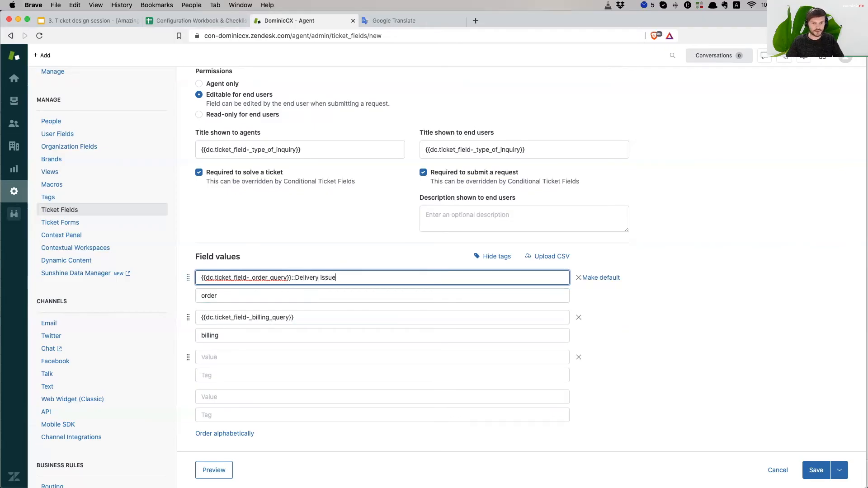
left_click_drag(364, 280, 204, 271)
key("super+c")
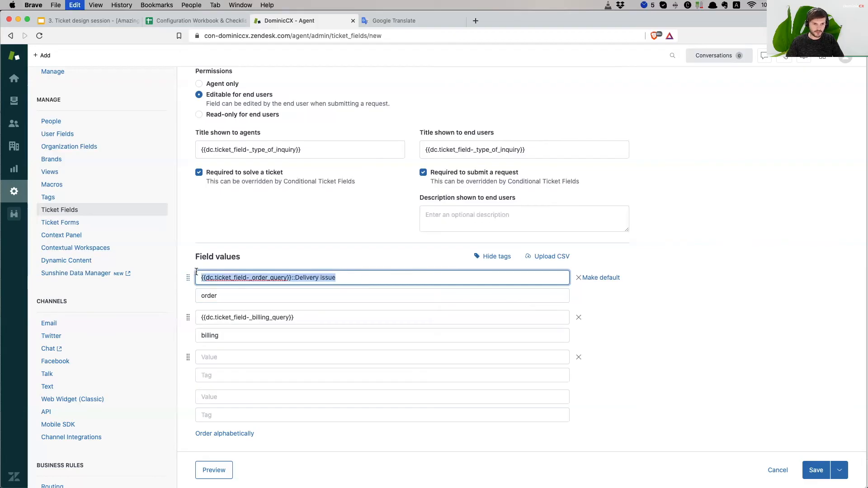
left_click_drag(188, 358, 188, 318)
left_click(256, 319)
- Paste the Delivery issue value into the new row and change it to Payment issue
key("super+v")
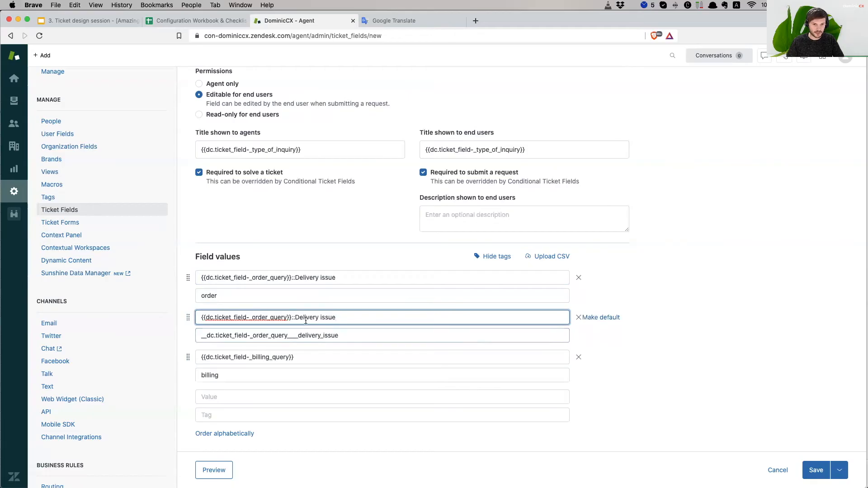
left_click_drag(336, 318, 295, 317)
double_click(296, 318)
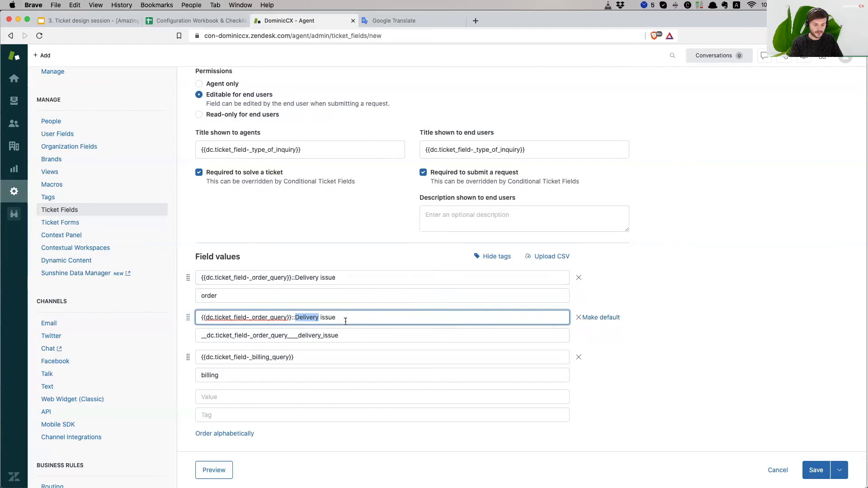
type("Payment")
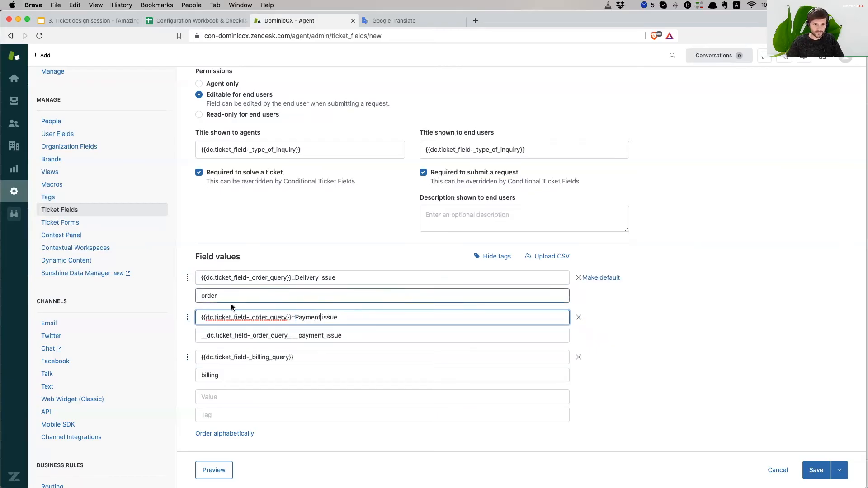
- Set the option tags to order_delivery_issue and order_payment_issue
left_click(312, 297)
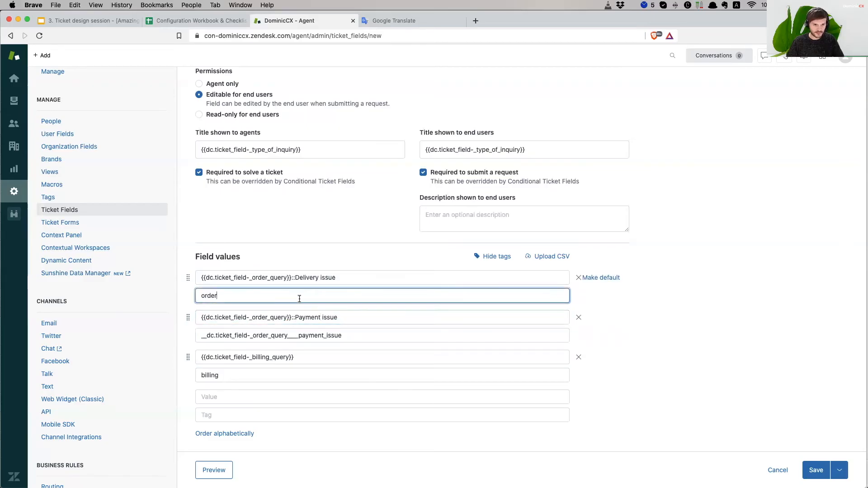
type("_delivery_")
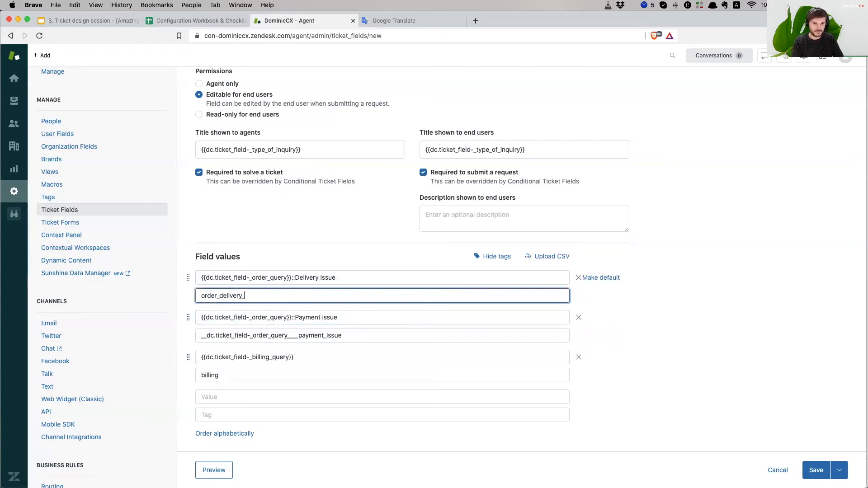
key("BackSpace")
type("-")
type("issue")
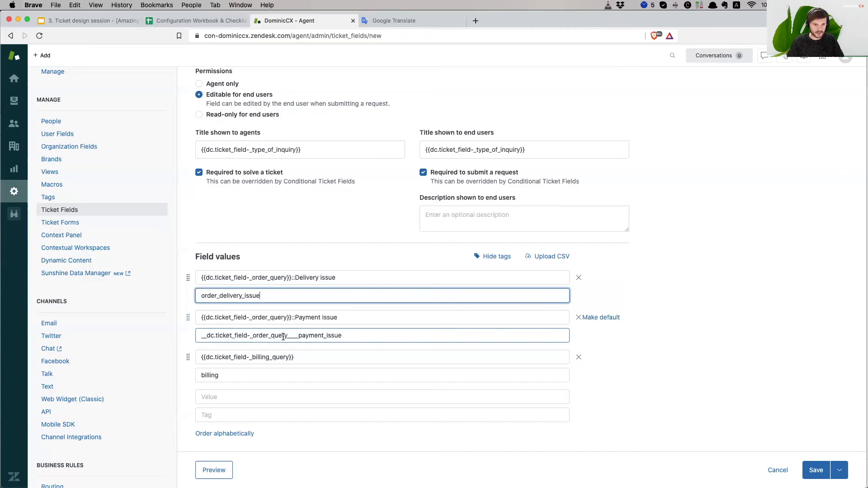
left_click_drag(288, 336, 167, 335)
type("order")
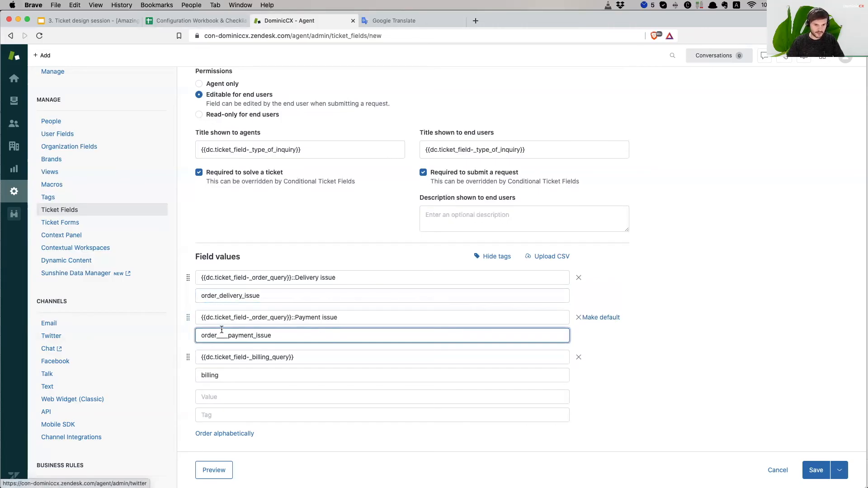
key("BackSpace")
key("BackSpace")
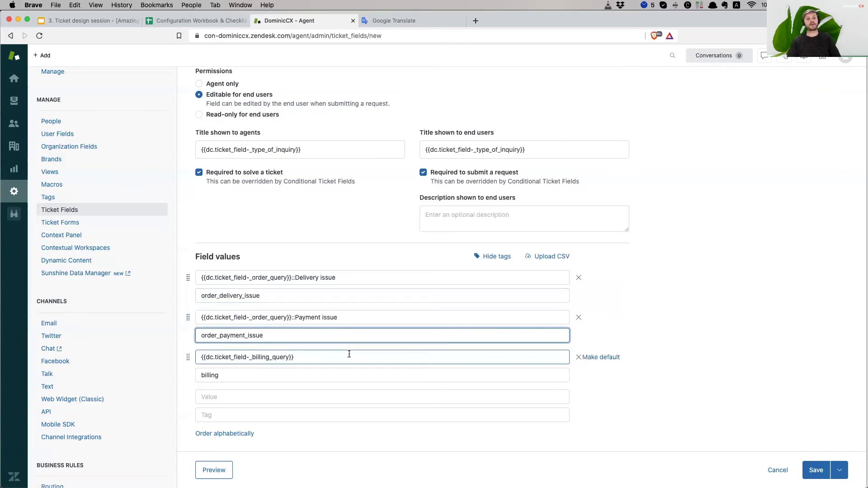
- Review the Delivery issue and Payment issue values and their tags
left_click_drag(295, 317, 413, 316)
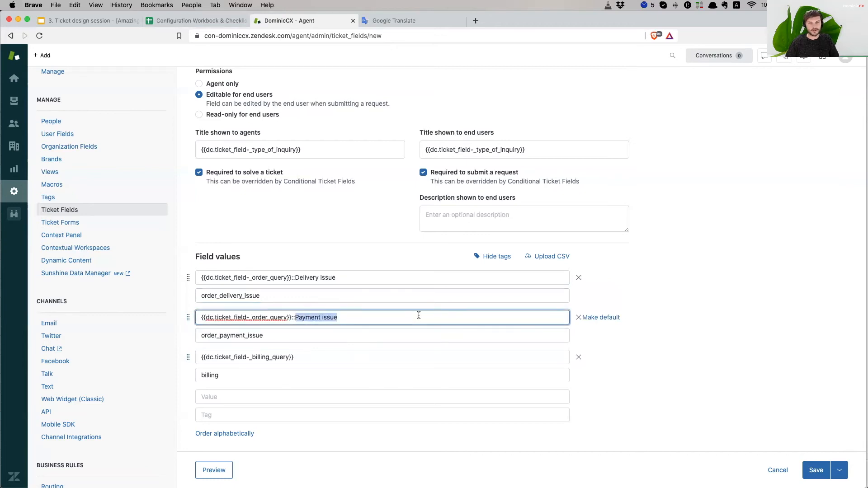
left_click(717, 322)
left_click(311, 342)
left_click(441, 353)
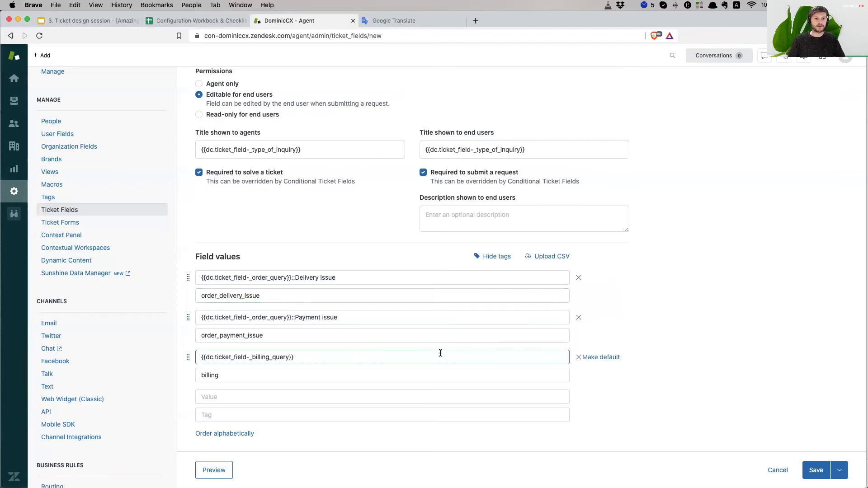
left_click(296, 335)
left_click(324, 317)
left_click(292, 279)
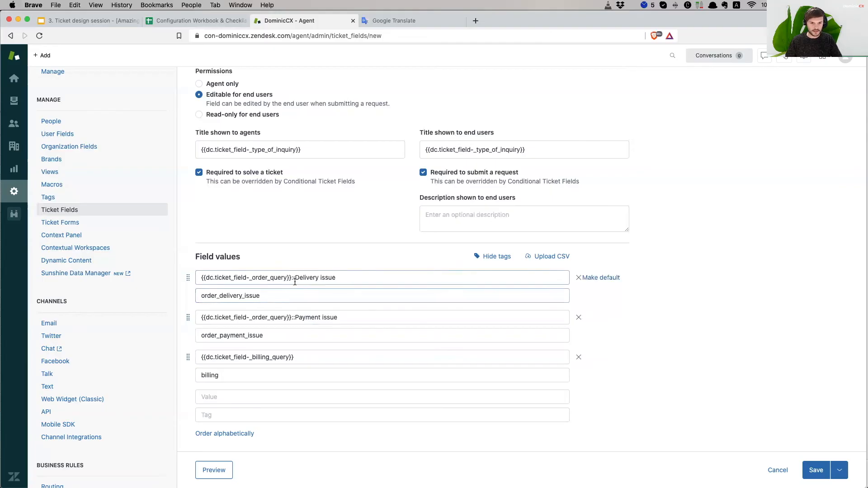
left_click(384, 323)
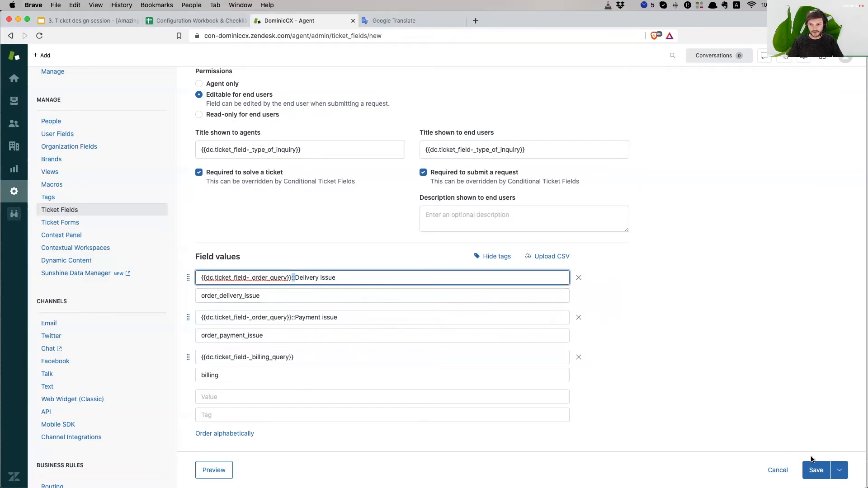
- Save the new Type Of Inquiry field, then search 'type of in' and clear the search
left_click(814, 473)
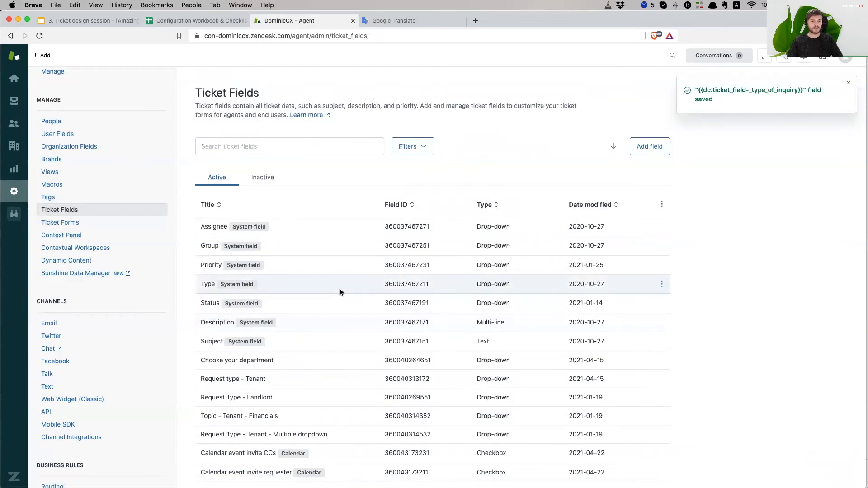
left_click(281, 147)
type("type of in")
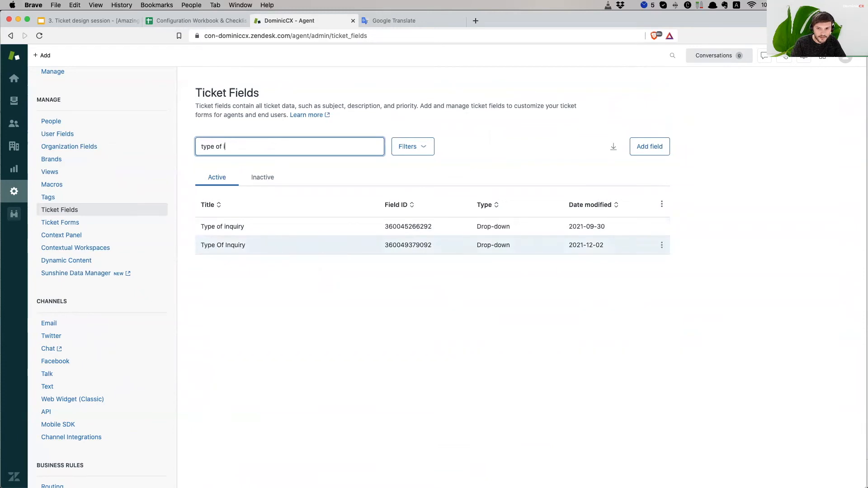
key("BackSpace")
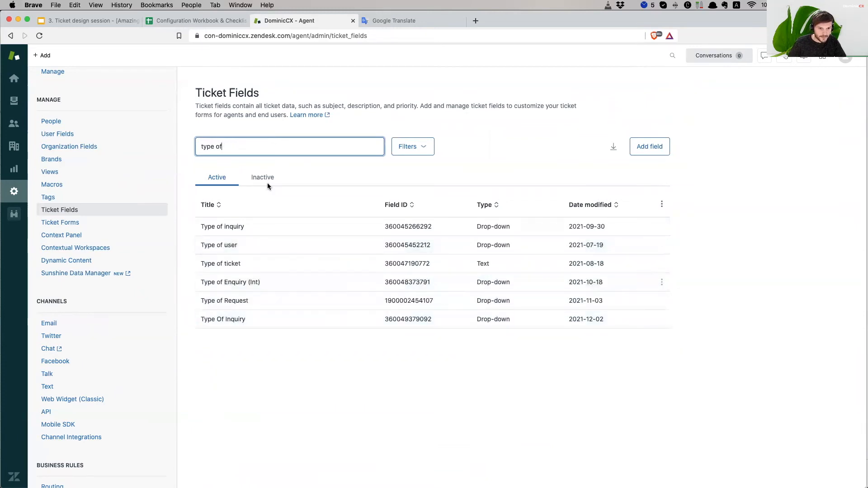
triple_click(253, 142)
key("BackSpace")
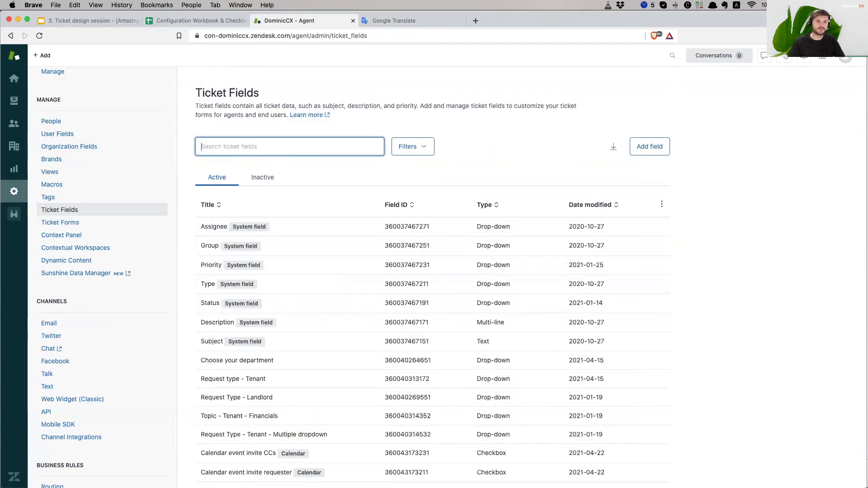
- Reload Ticket Fields and filter the list by 'type of'
left_click(40, 36)
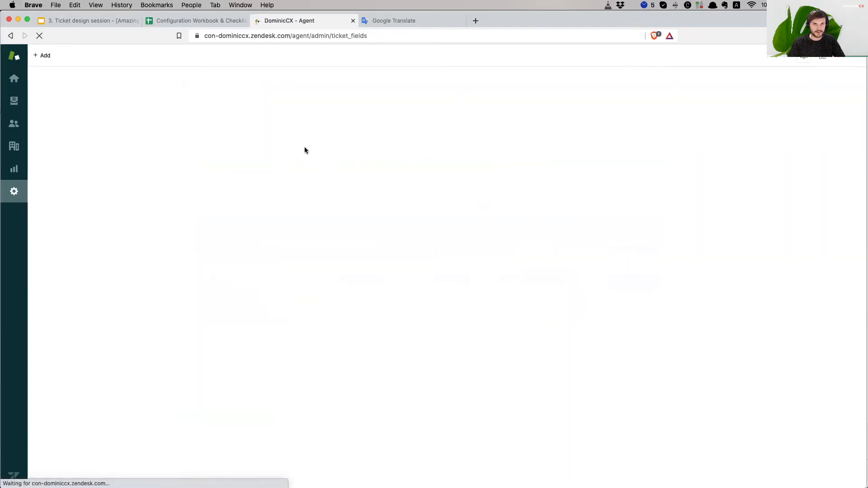
left_click(306, 146)
type("type of")
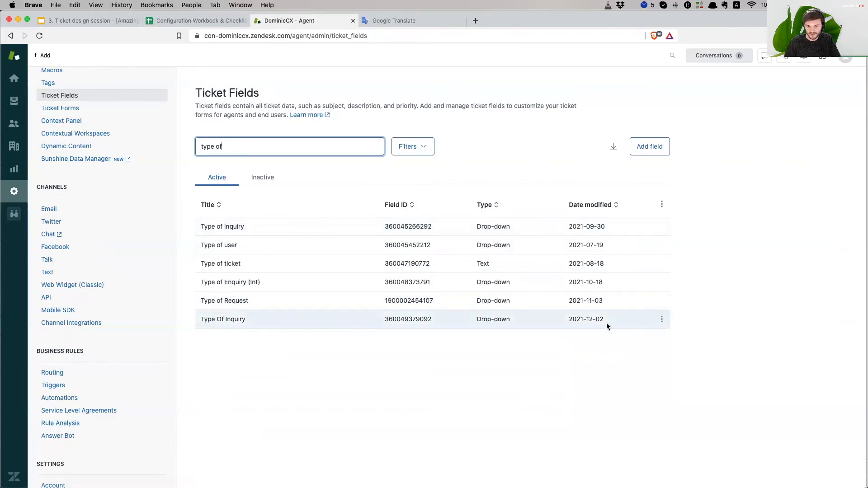
- Sort the matches by date modified, then go to Ticket Forms and add a new form
left_click(597, 205)
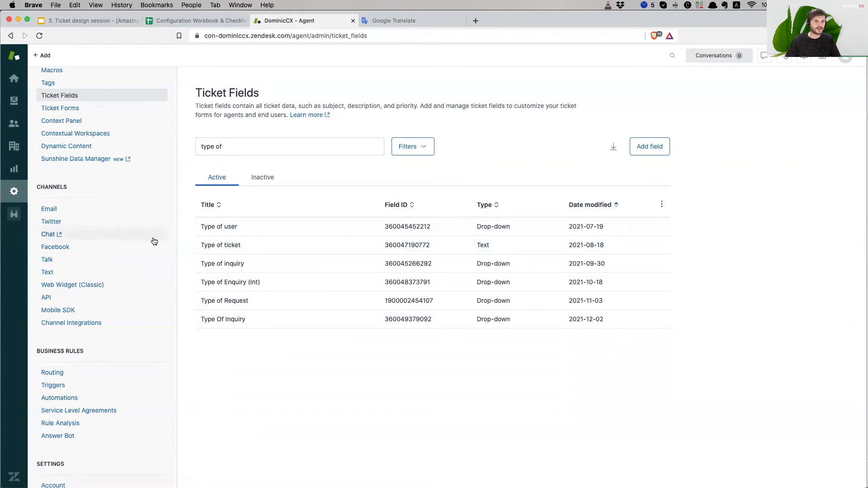
scroll(169, 250, "down", 1)
scroll(168, 249, "up", 5)
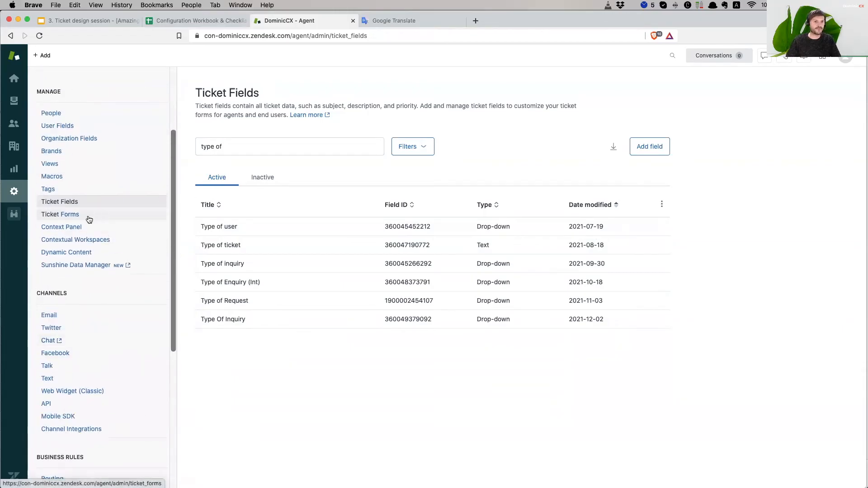
left_click(89, 220)
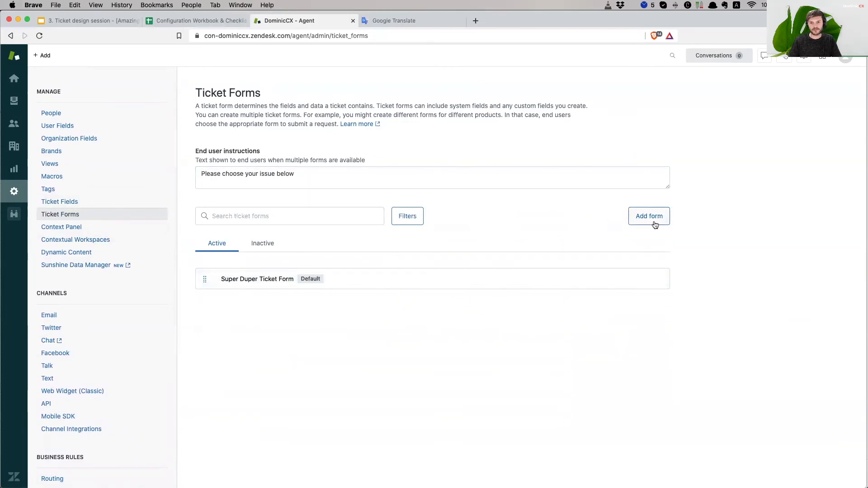
left_click(653, 222)
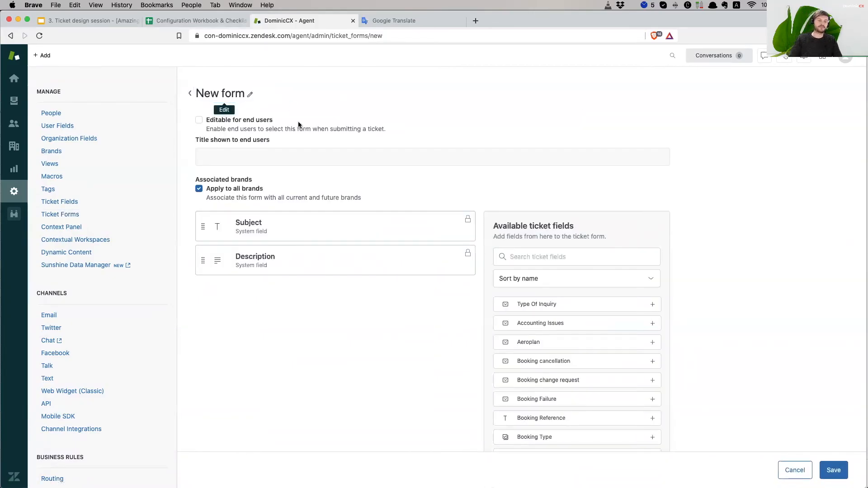
- Name the form AmazingForm, tick Editable for end users, and paste AmazingForm as the end-user title
triple_click(224, 94)
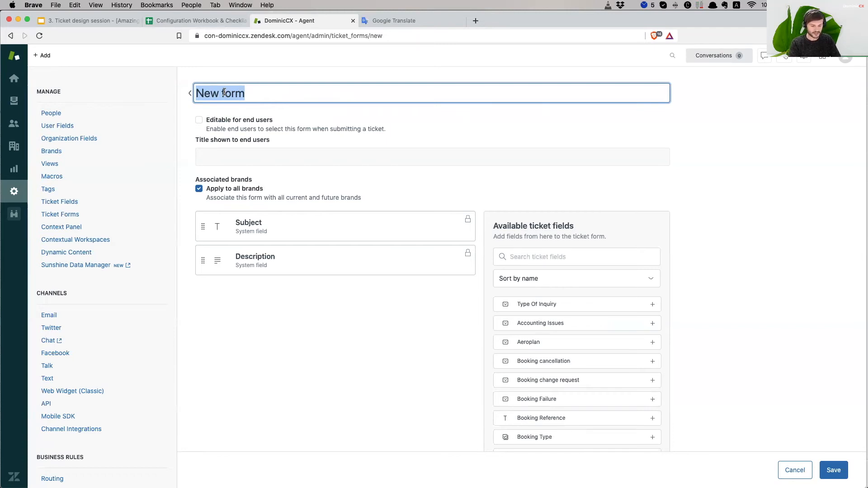
type("Am")
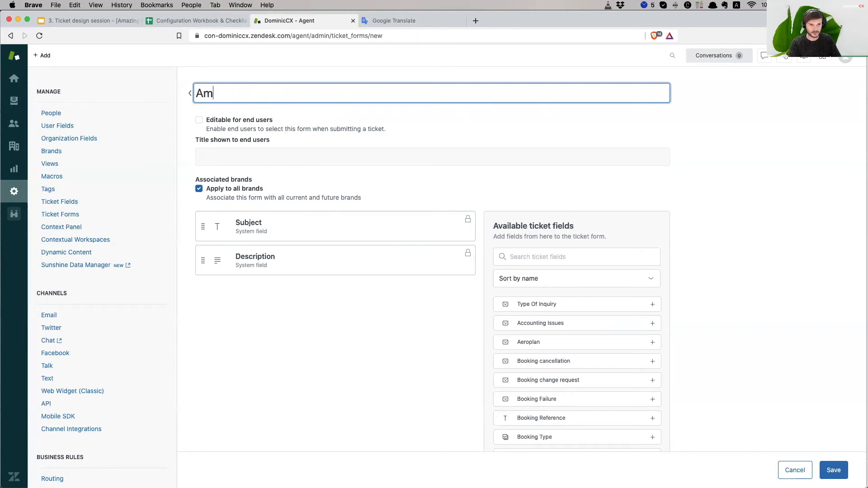
type("azingFoermm")
left_click(216, 120)
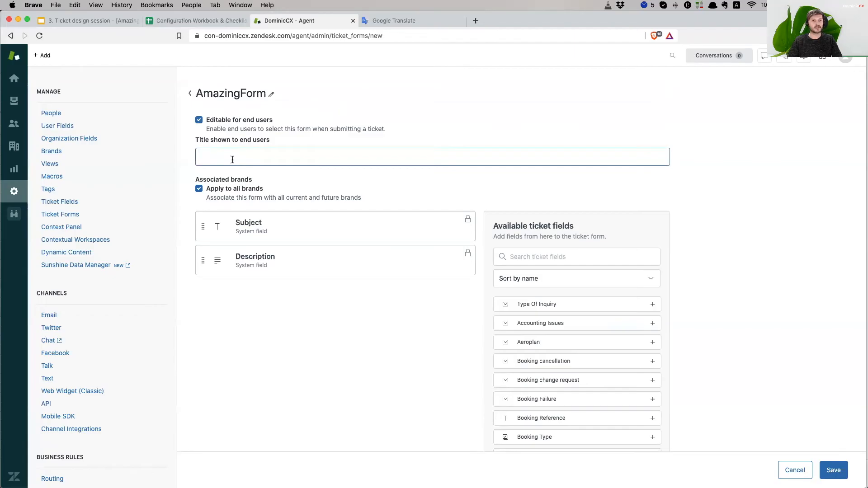
left_click(236, 152)
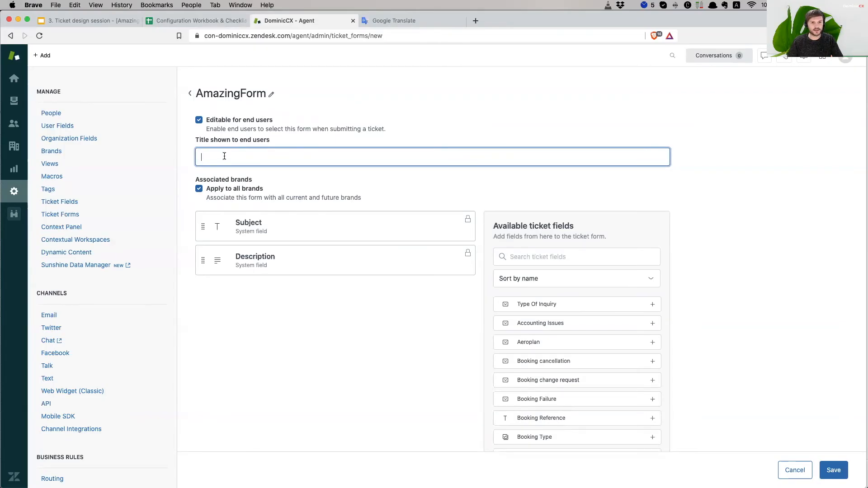
left_click(236, 94)
left_click(233, 155)
type("AmazingForm")
scroll(378, 291, "down", 2)
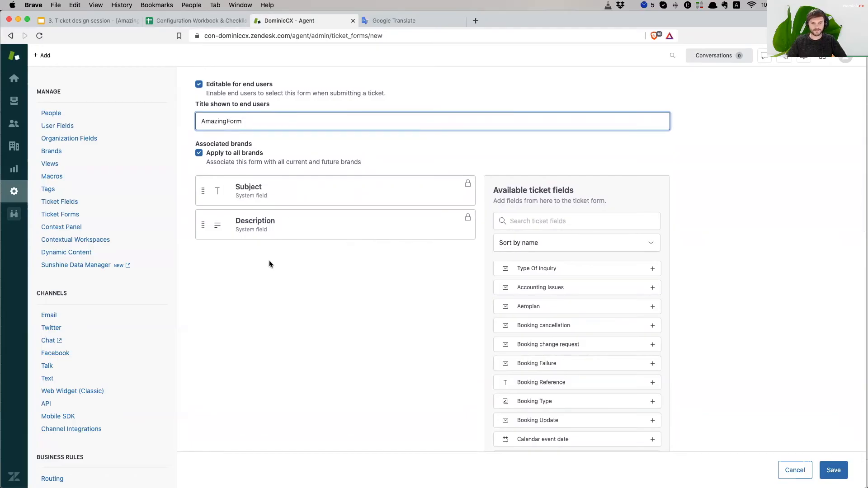
- Search available fields for 'type of' and add Type Of Inquiry to AmazingForm
left_click(251, 193)
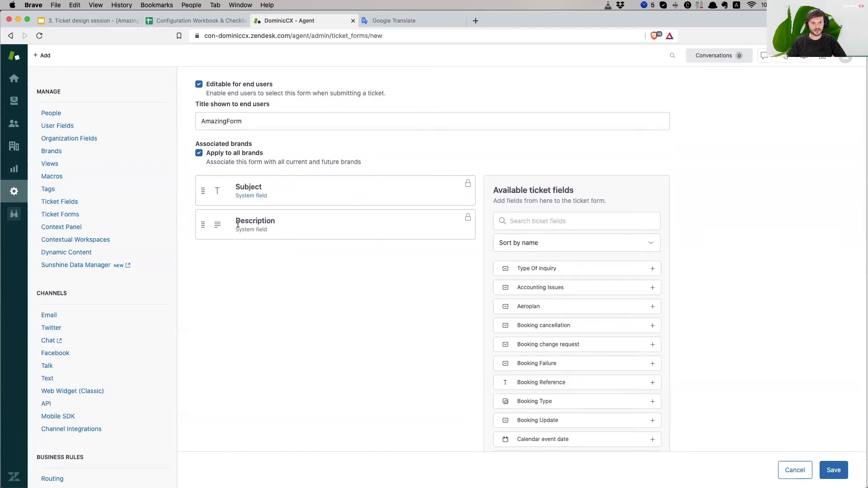
left_click(252, 225)
scroll(618, 275, "down", 4)
scroll(618, 275, "down", 4)
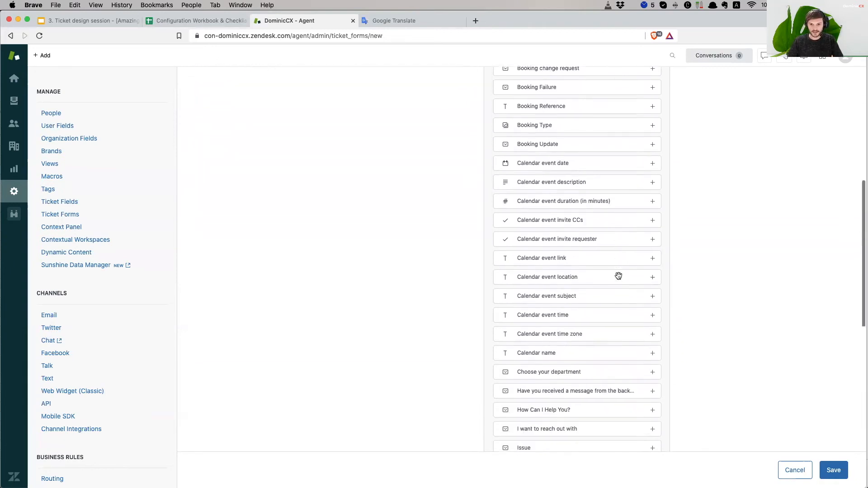
scroll(617, 275, "up", 6)
scroll(618, 274, "up", 2)
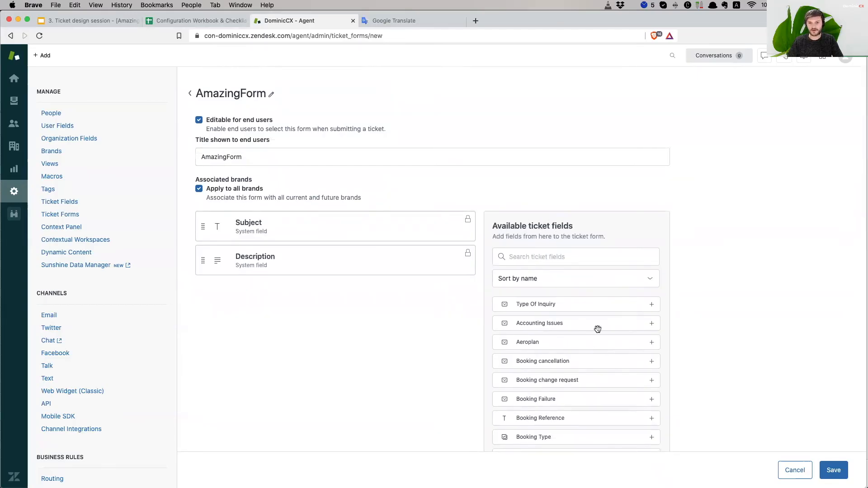
scroll(625, 351, "down", 3)
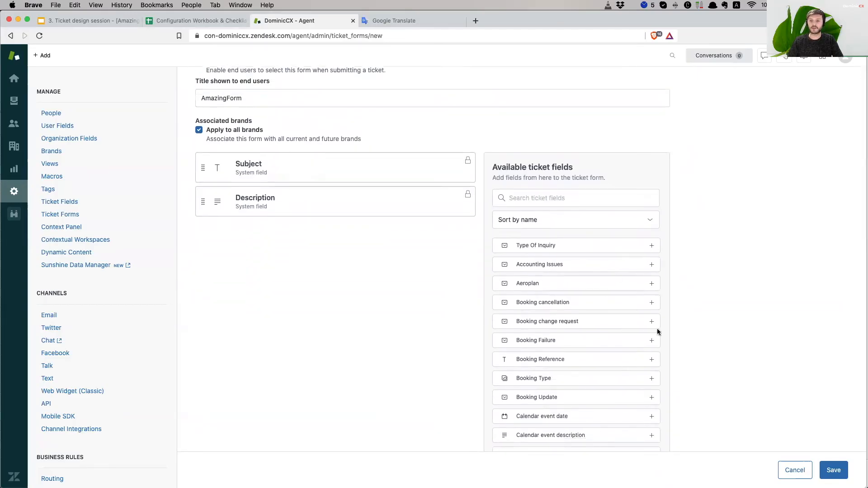
scroll(655, 328, "down", 3)
scroll(620, 302, "down", 4)
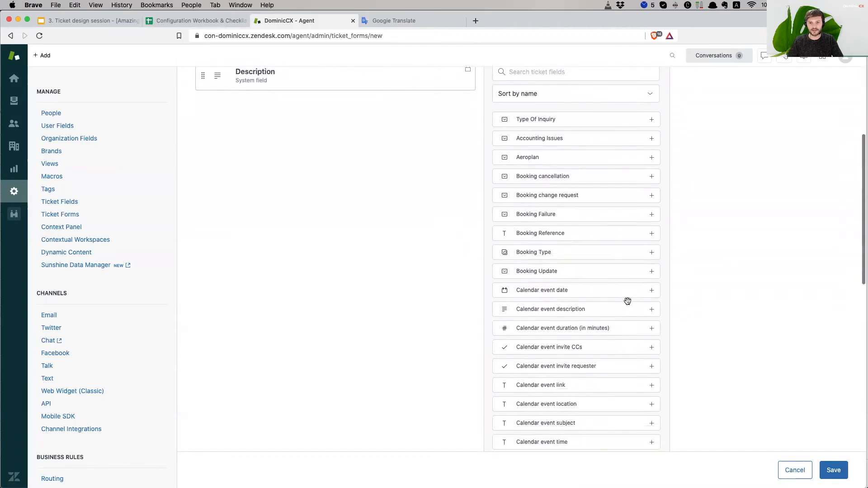
scroll(628, 301, "down", 20)
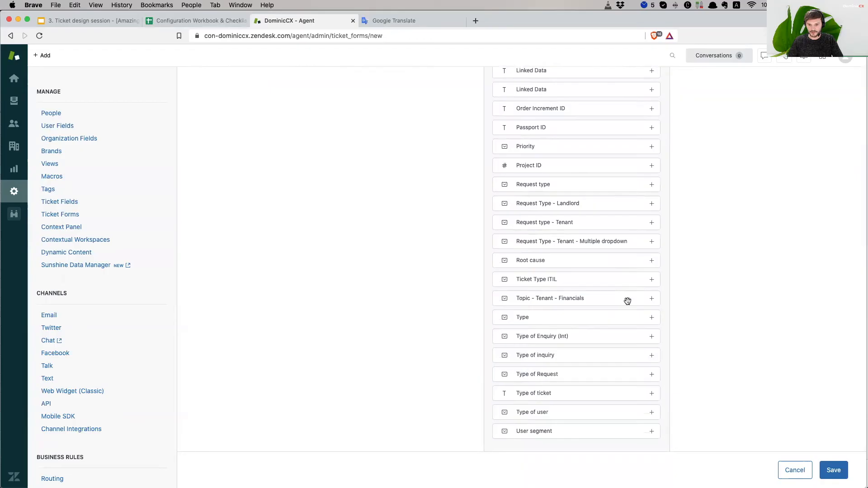
scroll(625, 304, "up", 20)
left_click(532, 252)
type("type of")
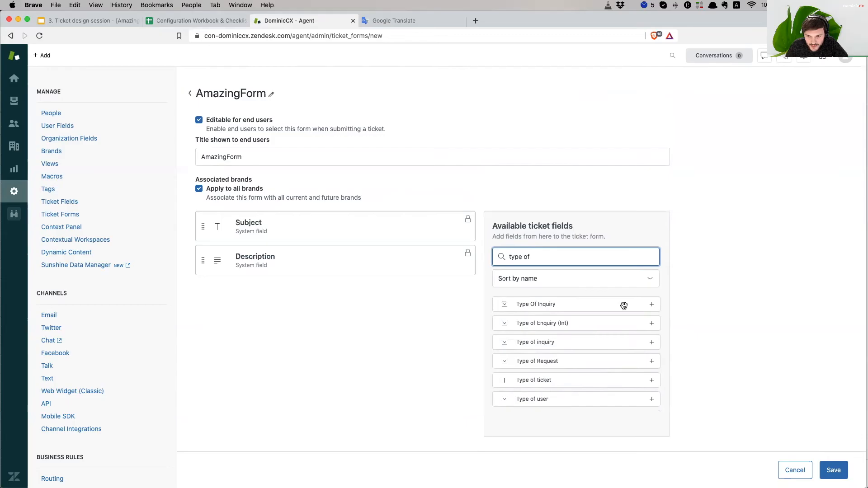
left_click(652, 305)
- Clear the field search and add the Priority and Type fields
left_click_drag(524, 256, 552, 254)
key("super+a")
key("BackSpace")
scroll(612, 356, "down", 2)
scroll(613, 357, "down", 10)
scroll(614, 357, "down", 12)
scroll(613, 358, "down", 6)
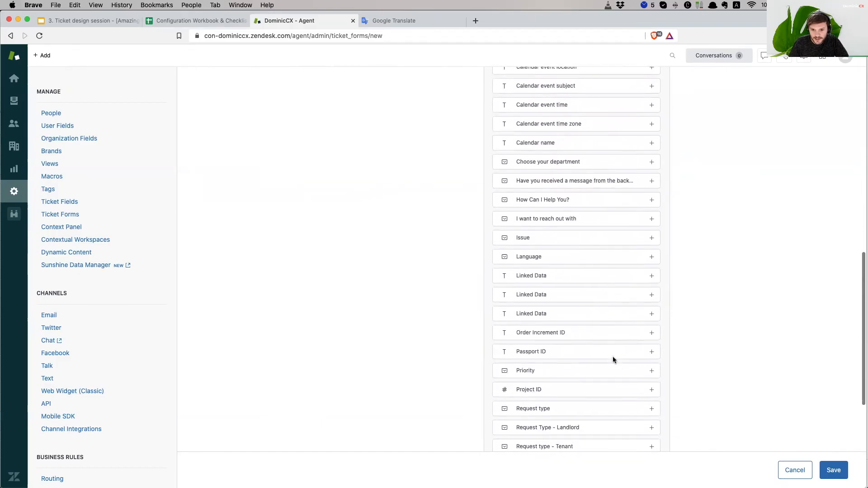
left_click(652, 317)
scroll(627, 369, "down", 7)
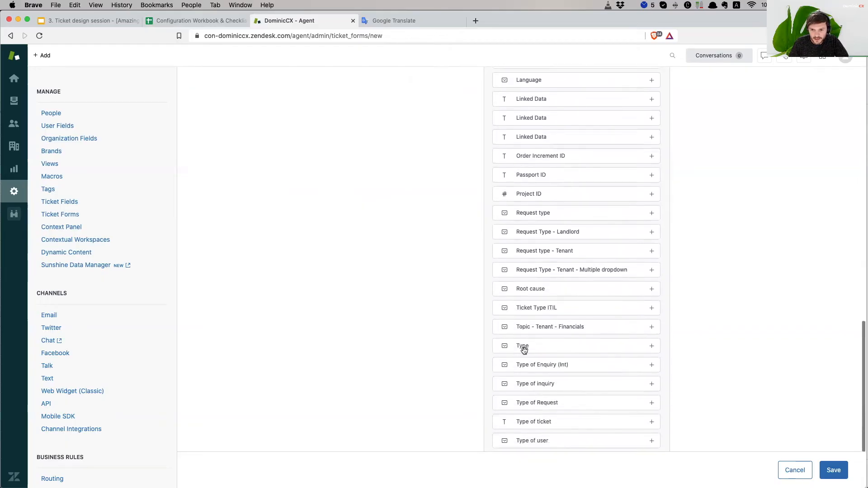
left_click(652, 346)
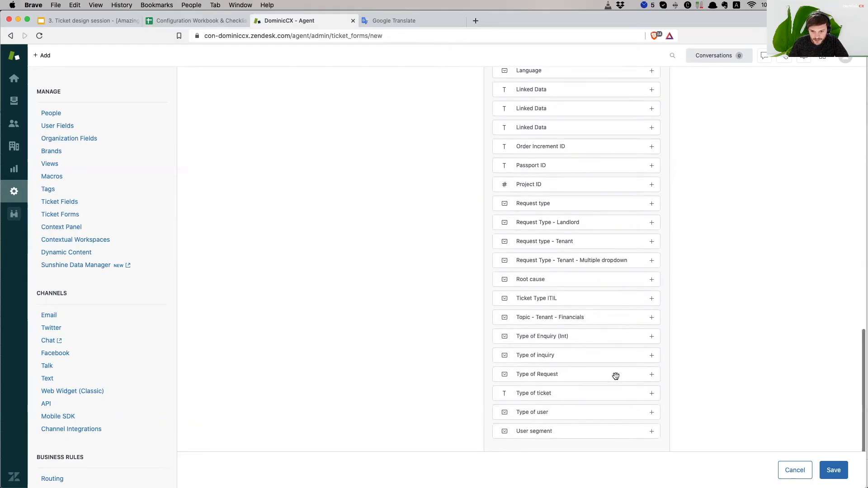
scroll(320, 353, "up", 15)
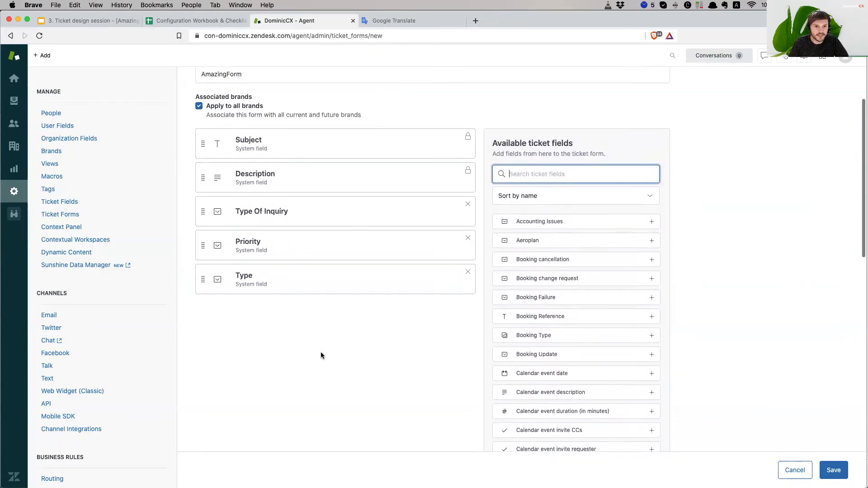
- Drag Type Of Inquiry to the top above Subject, reorder Priority and Type, and save
scroll(321, 355, "up", 3)
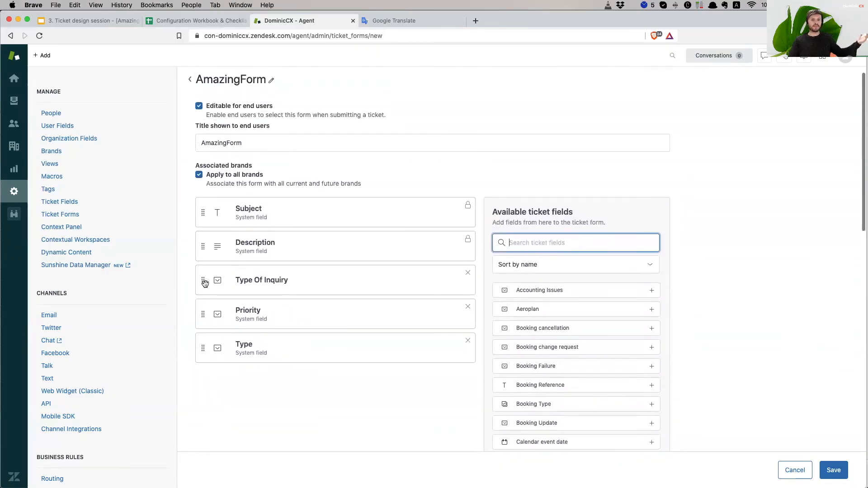
left_click_drag(202, 314, 202, 280)
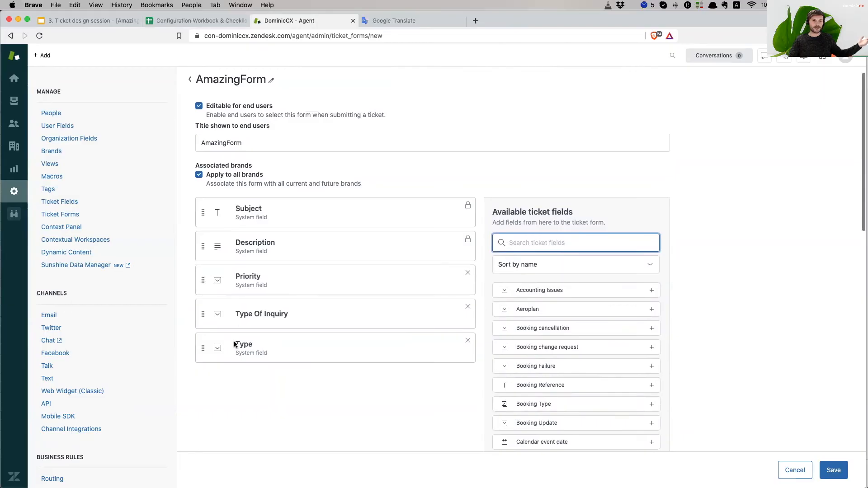
left_click_drag(201, 349, 200, 314)
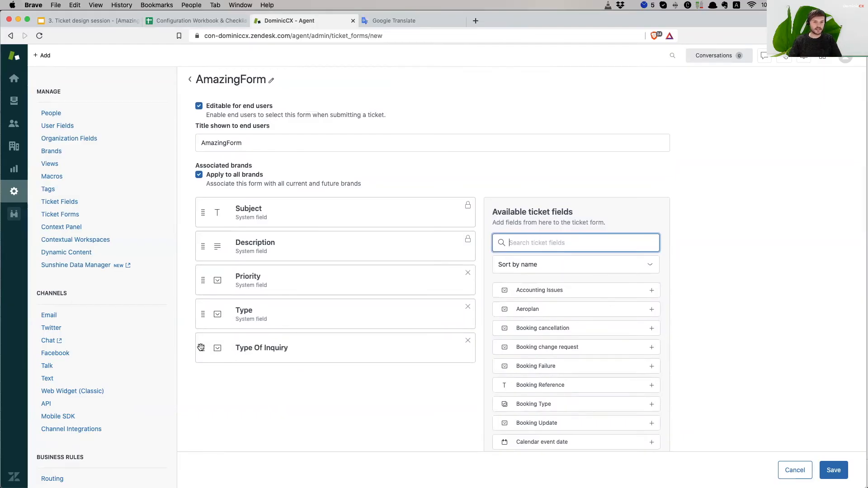
left_click_drag(200, 348, 198, 210)
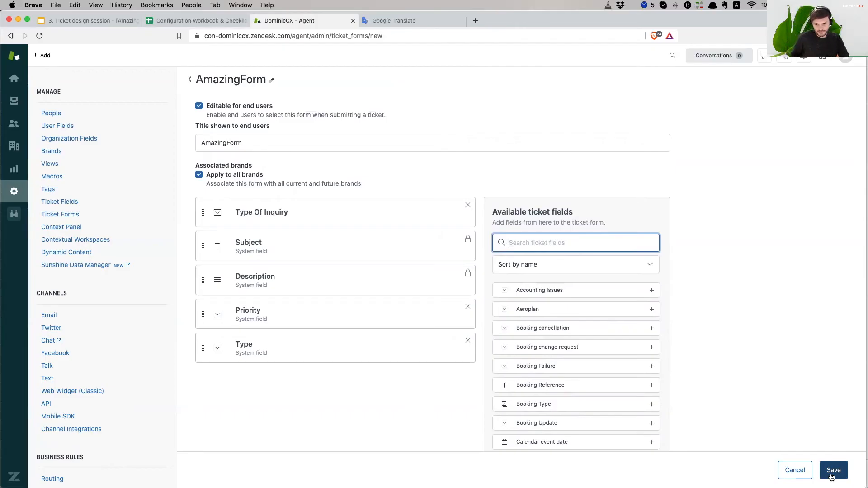
left_click(832, 477)
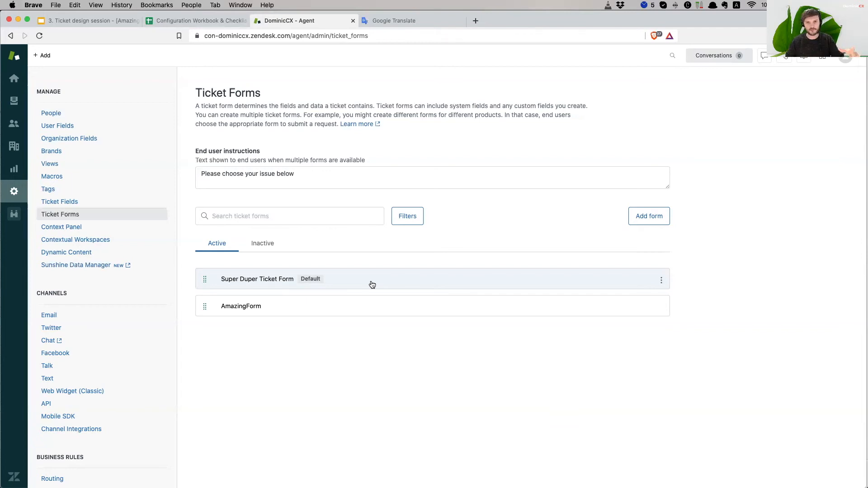
- Try dragging AmazingForm above Super Duper Ticket Form, leaving it second in the list
scroll(137, 301, "up", 1)
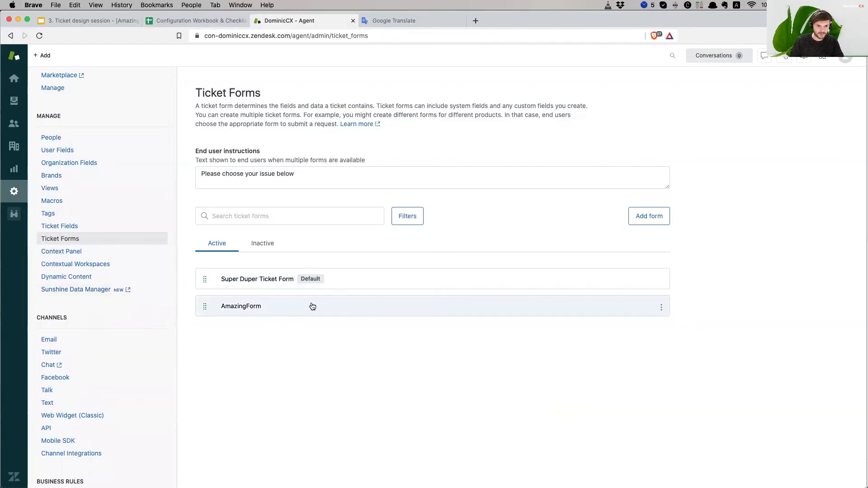
mouse_move(208, 308)
left_mouse_down()
mouse_move(202, 277)
mouse_move(204, 309)
left_mouse_up()
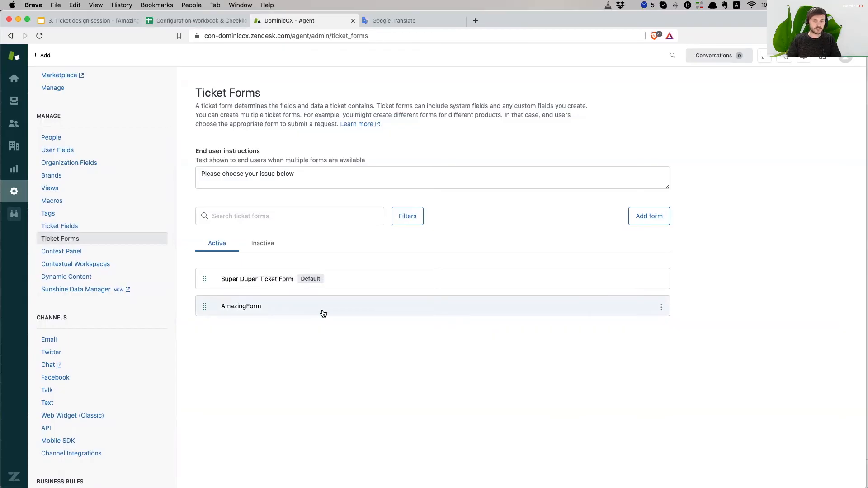
scroll(136, 188, "up", 3)
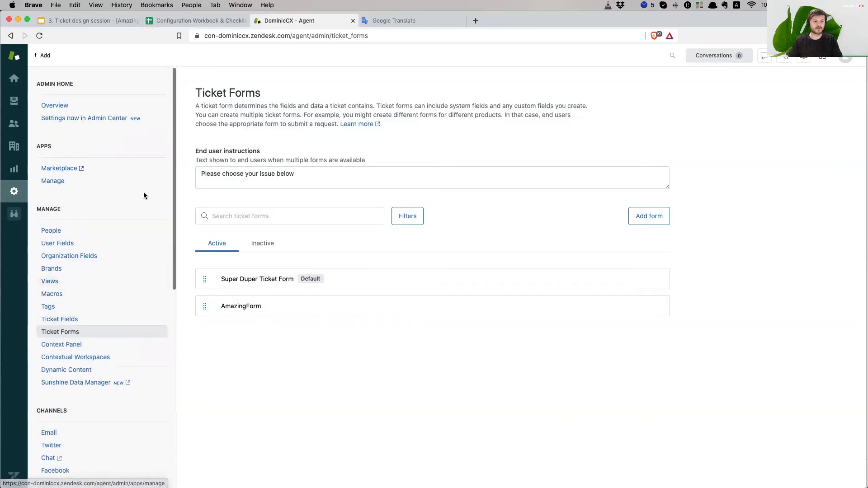
left_click(41, 54)
- Create a new ticket, closing and reopening the draft, and choose the DominicCX brand
left_click(49, 91)
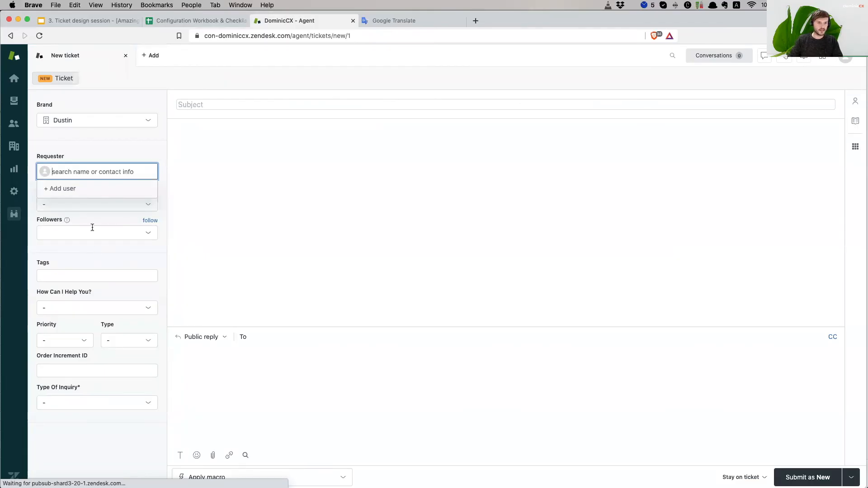
left_click(146, 153)
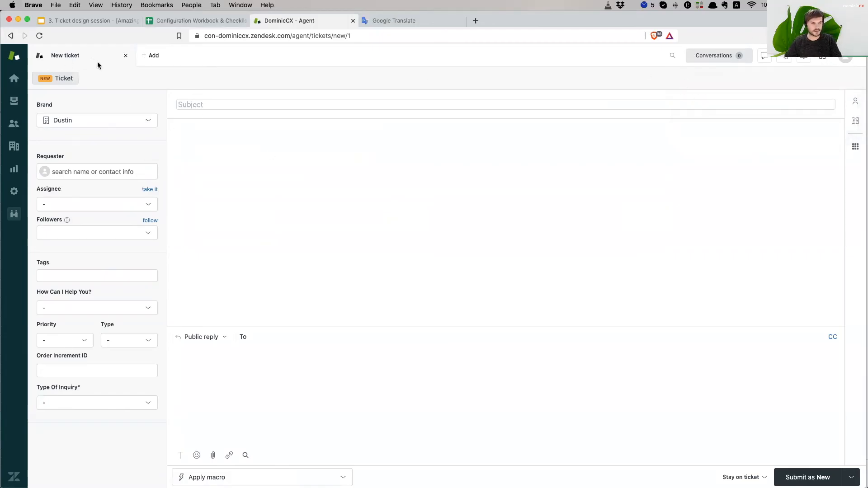
left_click(127, 56)
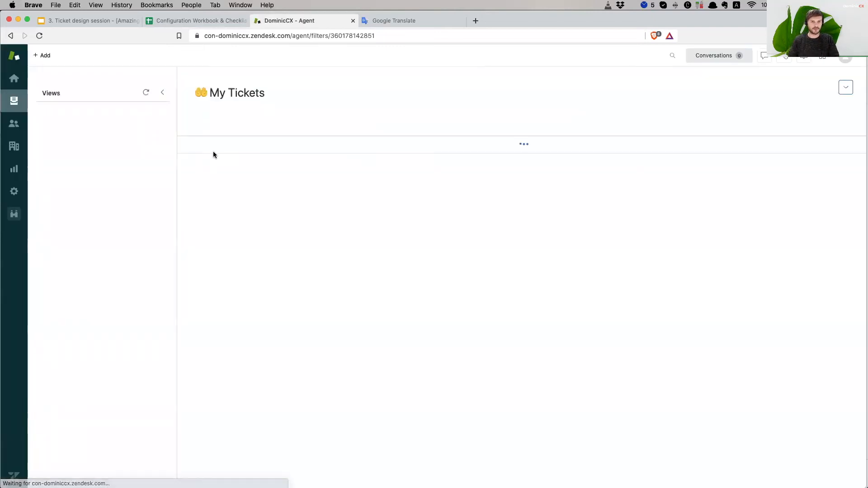
left_click(45, 56)
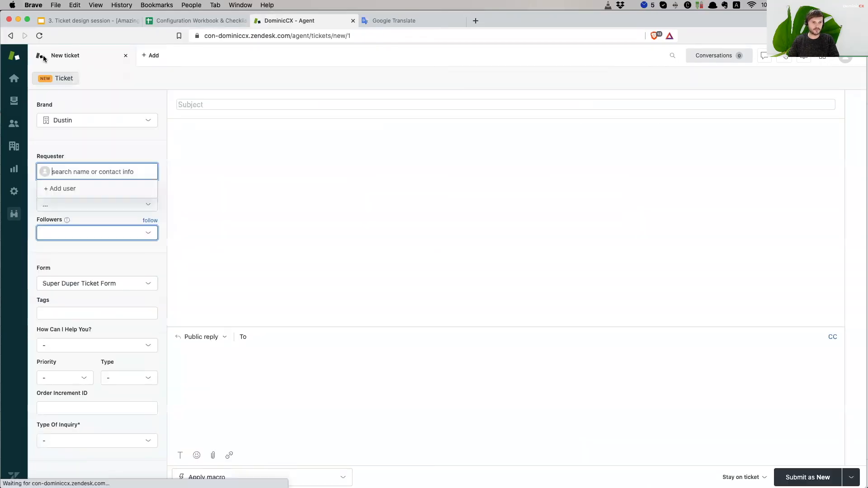
left_click(127, 139)
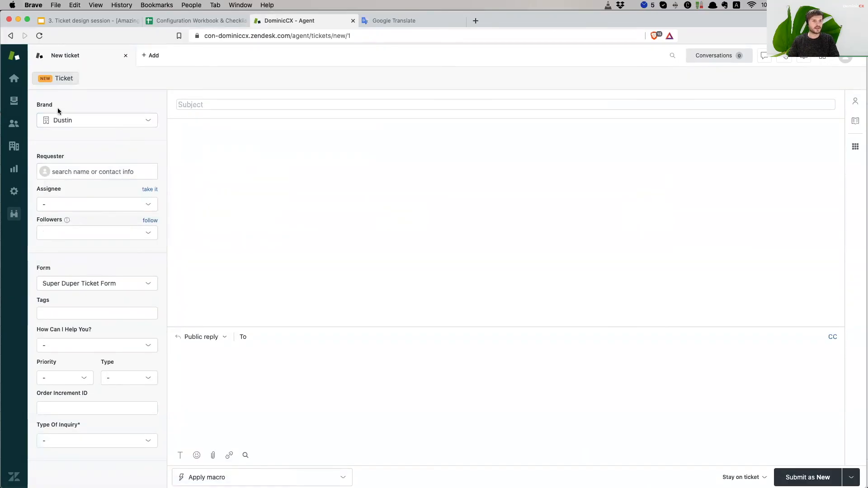
left_click(96, 122)
left_click(109, 149)
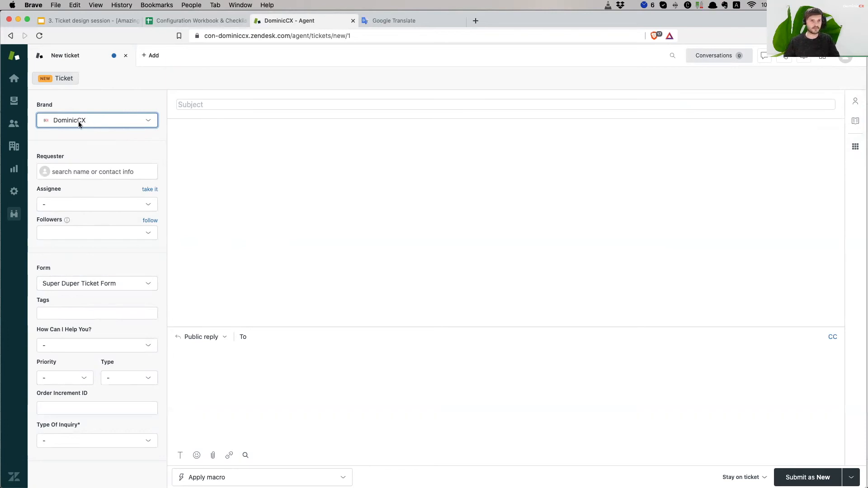
- Set the requester by entering the existing user's e-mail, then open the Form dropdown
left_click(81, 174)
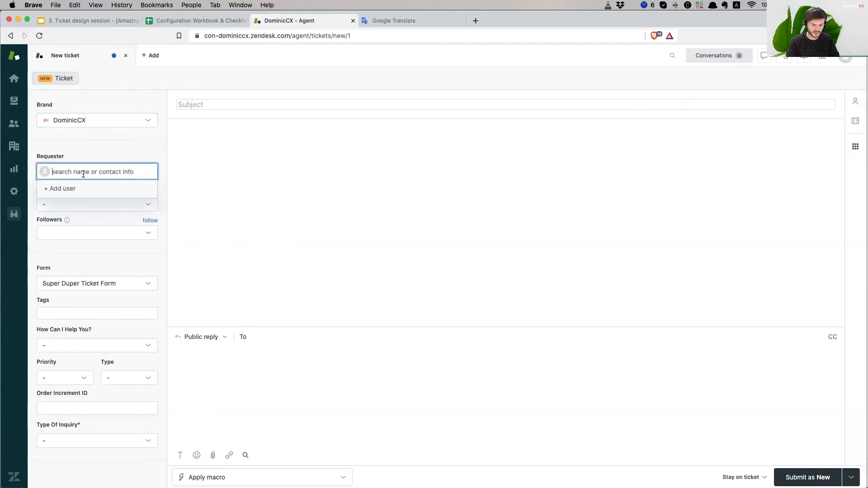
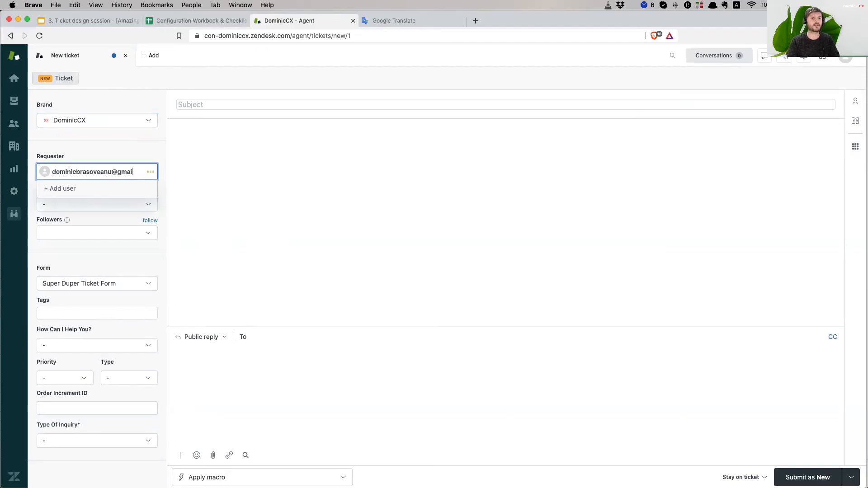
key("Return")
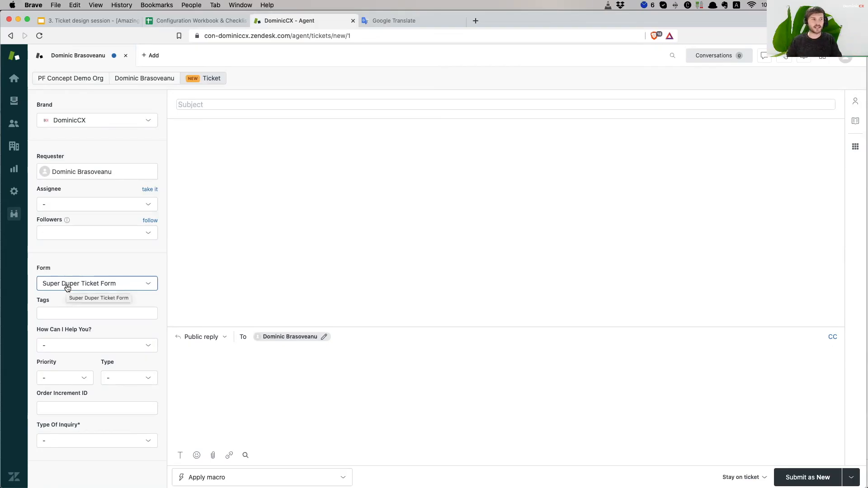
left_click(109, 290)
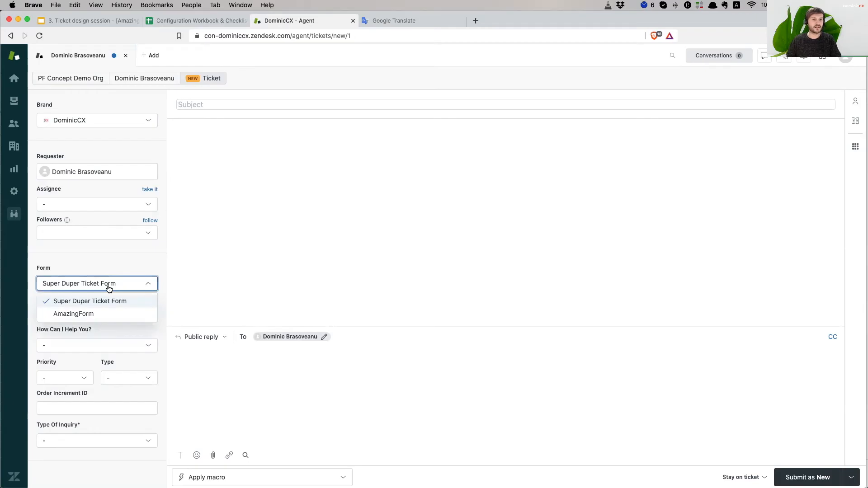
- Switch the ticket form to AmazingForm and add a first-name tag to the ticket
left_click(107, 314)
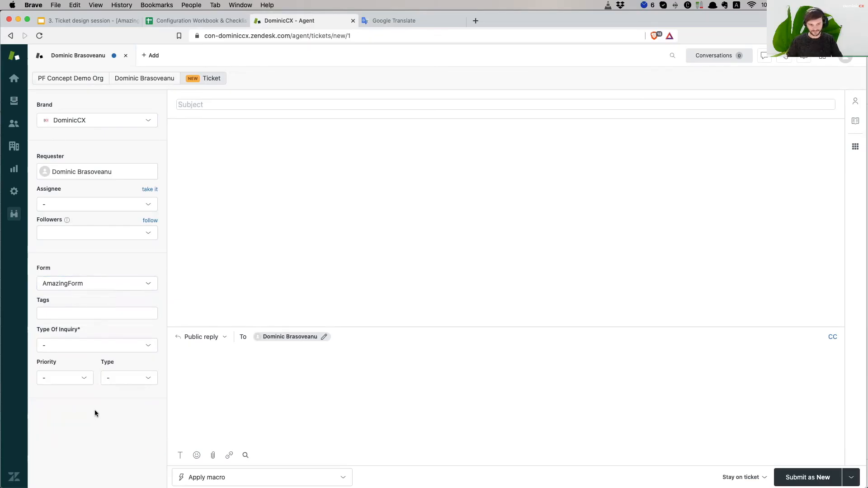
left_click(46, 312)
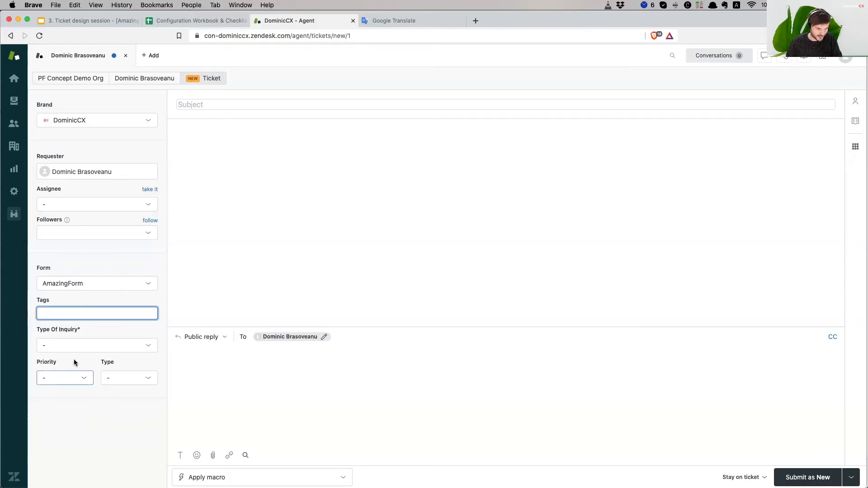
left_click(62, 317)
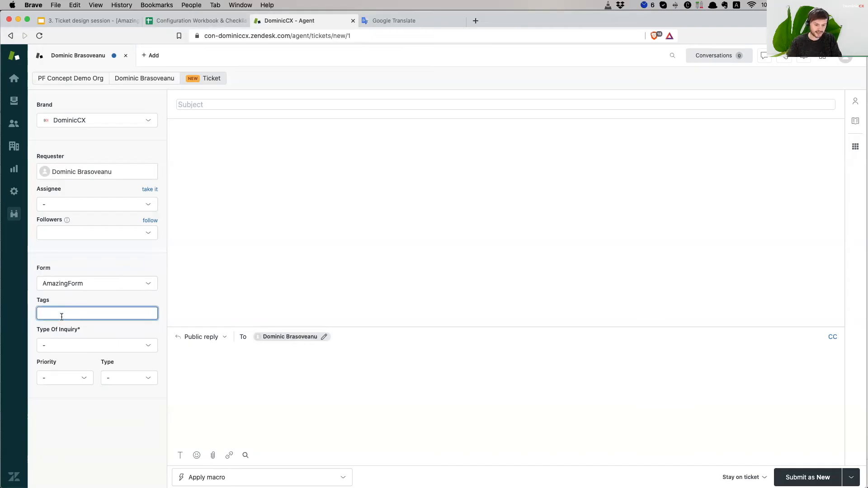
type("dominic")
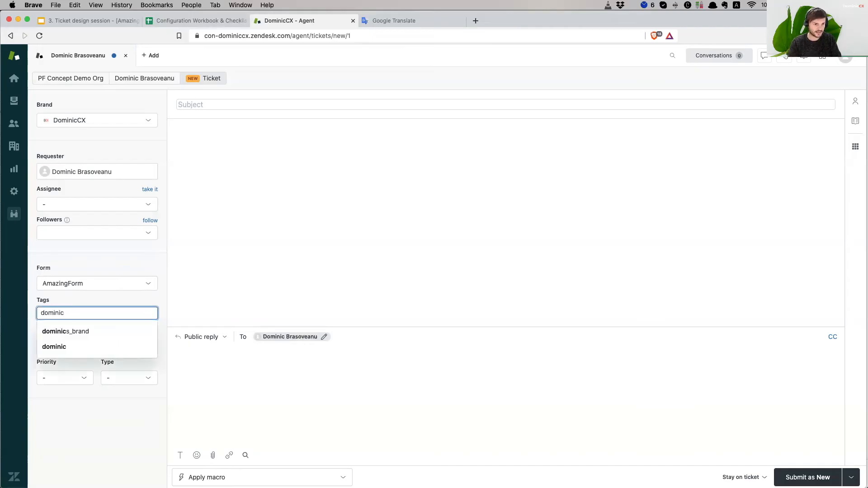
key("Return")
left_click(103, 303)
- Add a second tag, 'cx', to the ticket
left_click(99, 319)
type("cx")
key("Return")
left_click(97, 443)
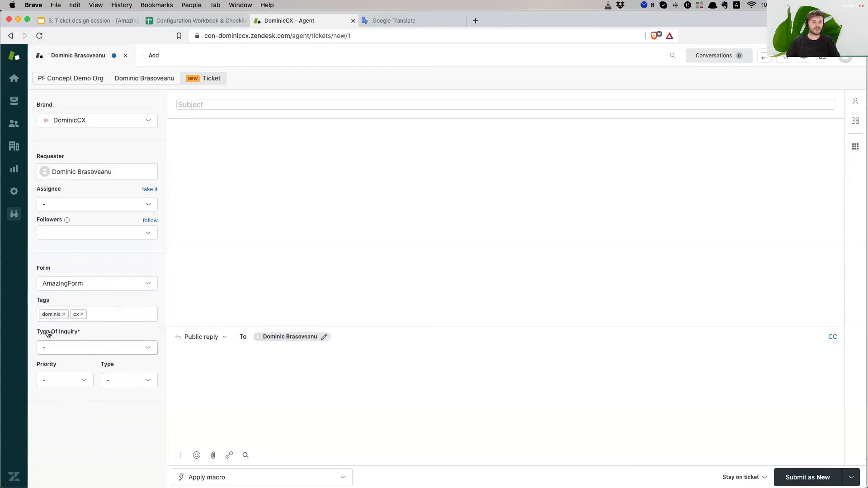
- Set Type Of Inquiry to Billing after browsing the Order subcategories
left_click(77, 348)
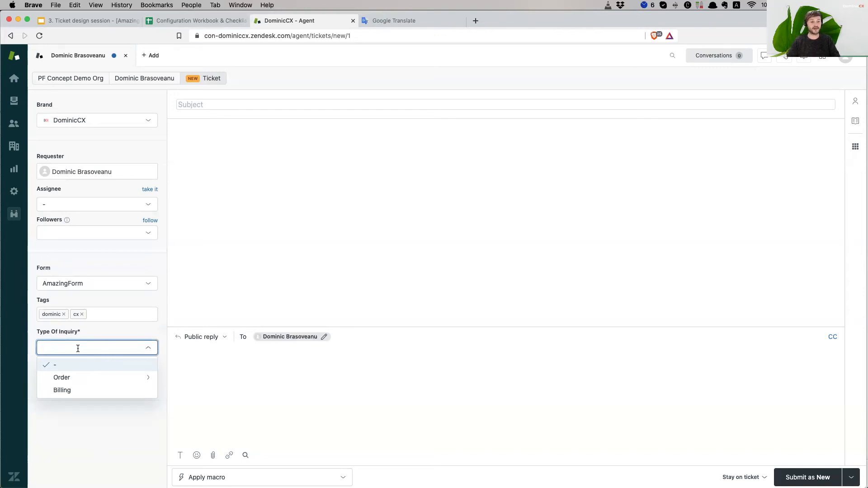
left_click(152, 434)
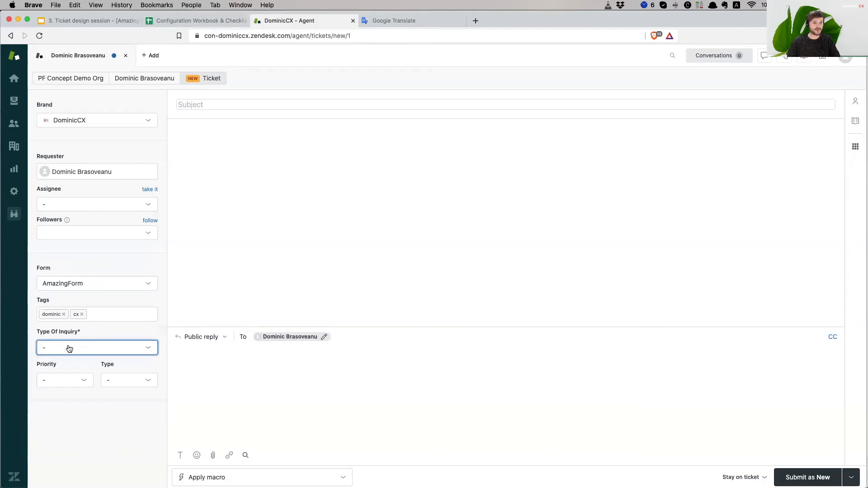
left_click(69, 348)
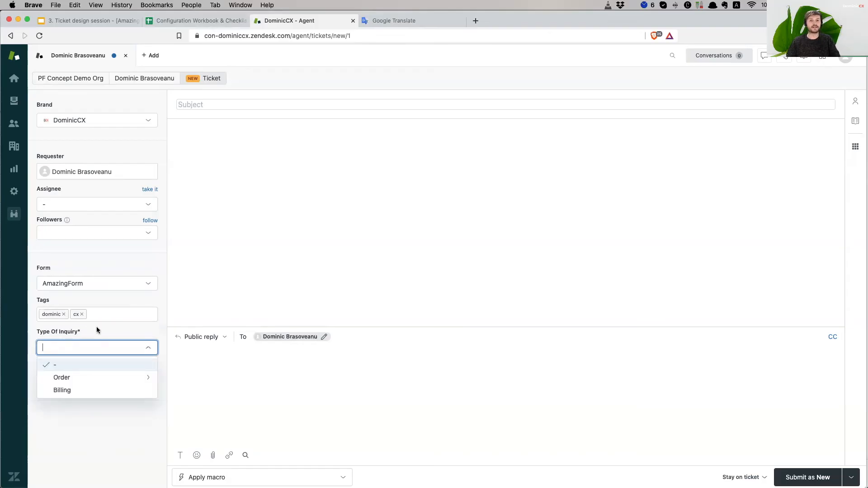
left_click(98, 434)
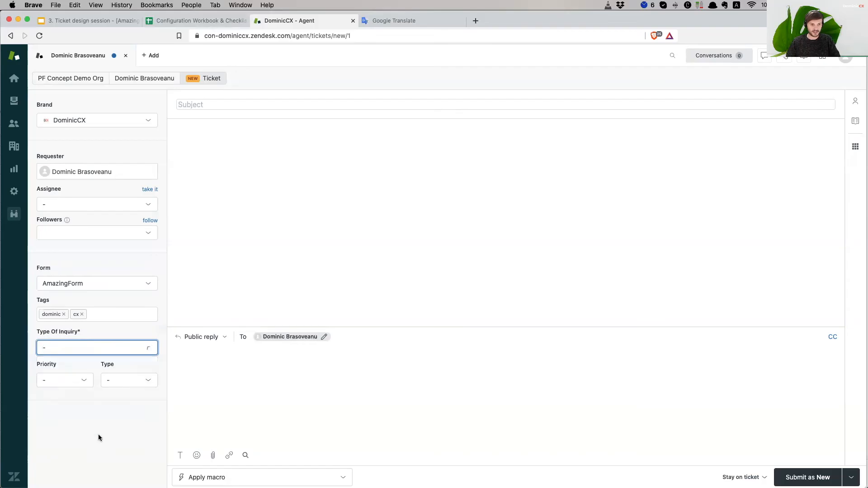
left_click(110, 349)
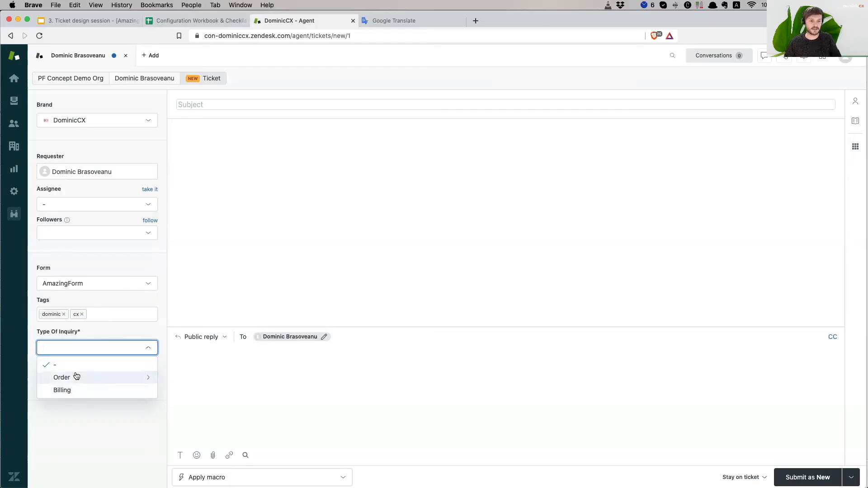
left_click(134, 379)
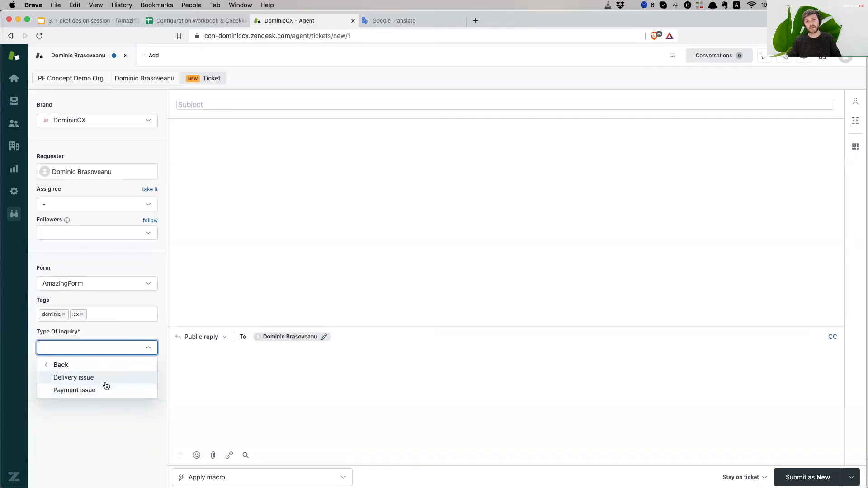
left_click(63, 365)
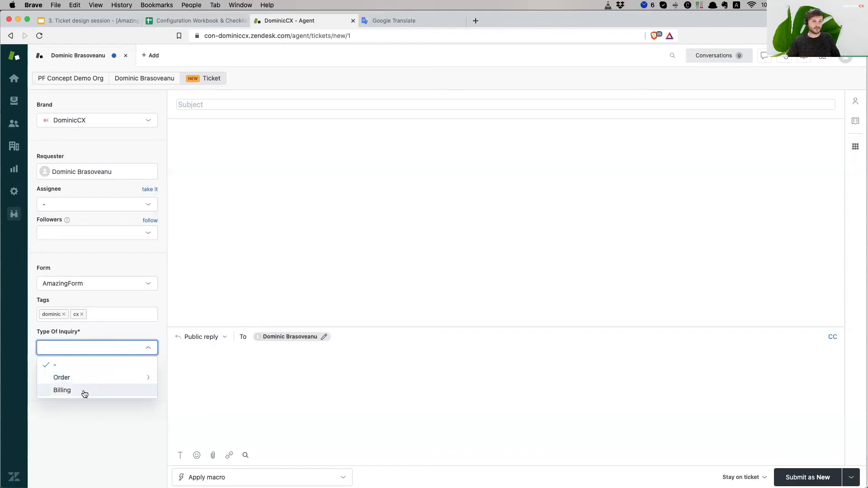
left_click(89, 391)
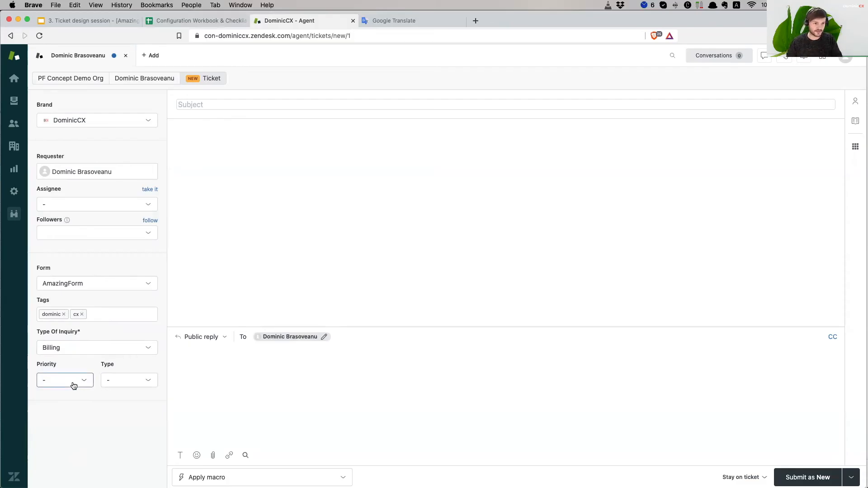
- Set the ticket priority to High, then bring up the ticket Type choices
left_click(73, 385)
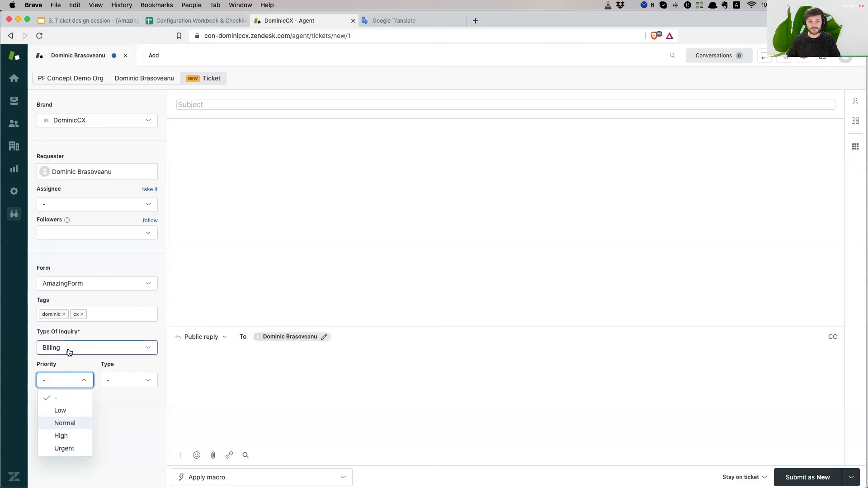
left_click(74, 439)
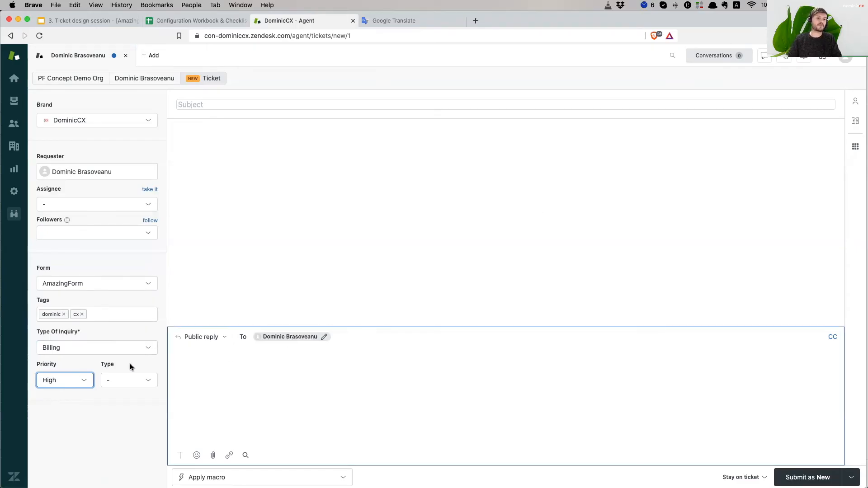
left_click(51, 380)
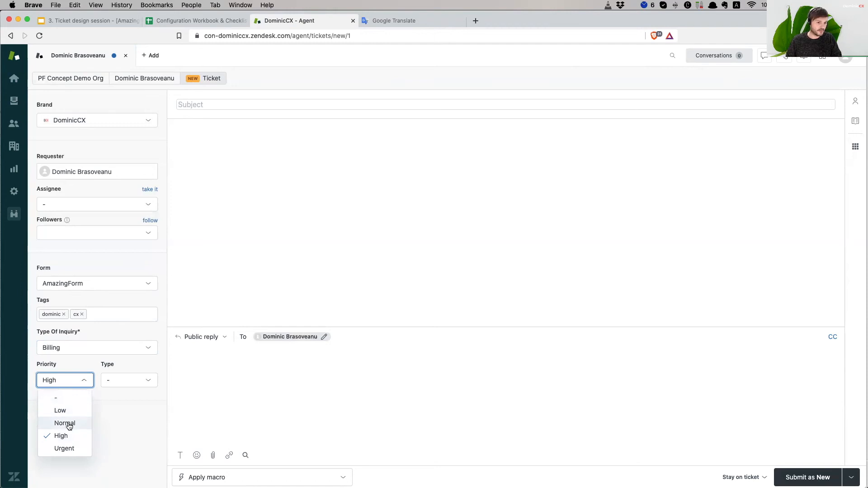
left_click(118, 445)
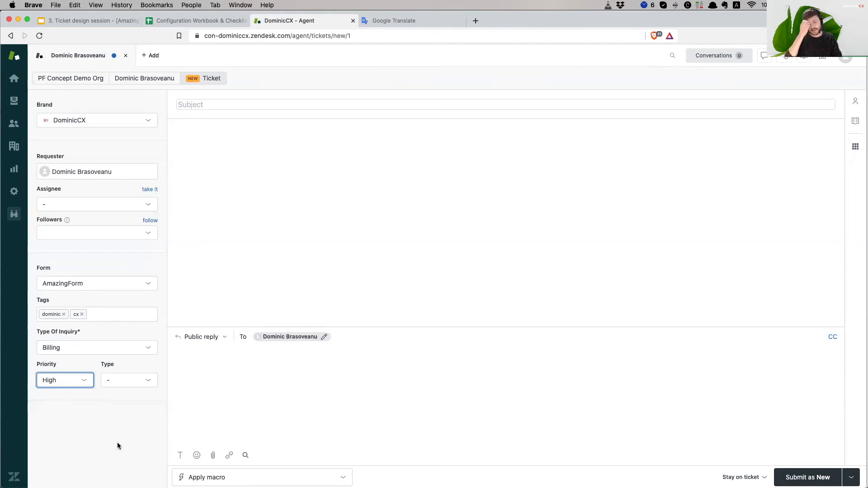
left_click(123, 385)
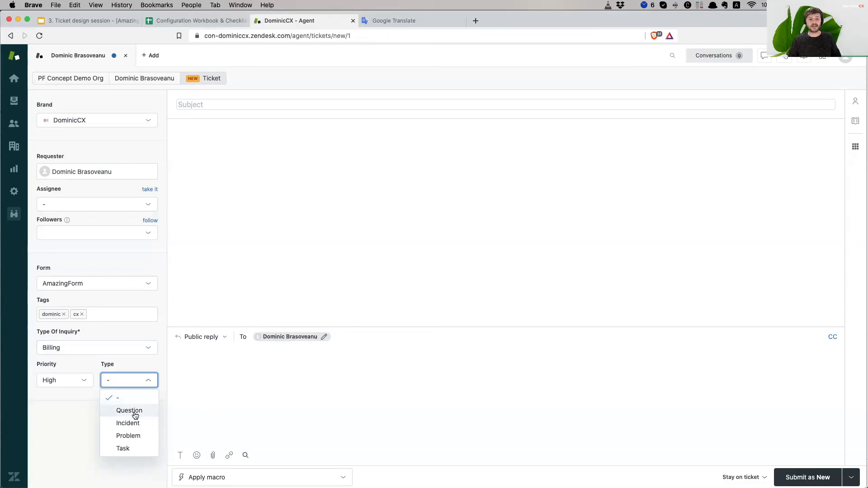
- Change the ticket Type from Question to Incident, adding the Linked problem field
left_click(135, 415)
left_click(142, 385)
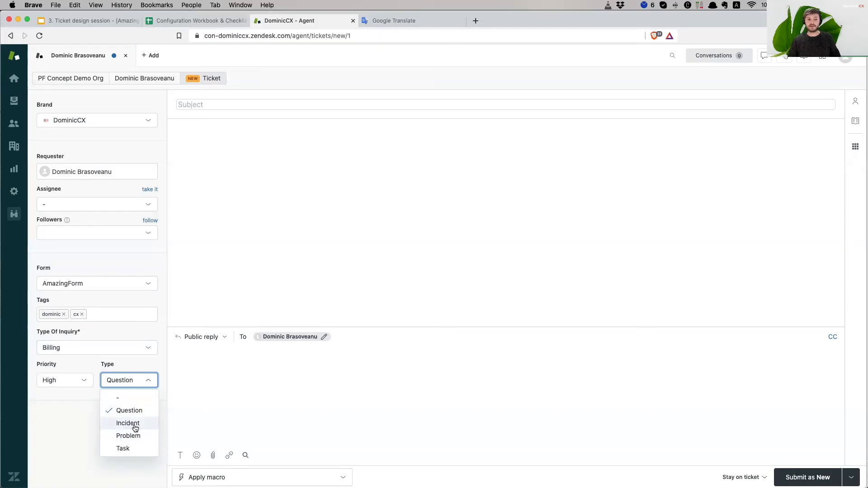
left_click(139, 426)
left_click(124, 385)
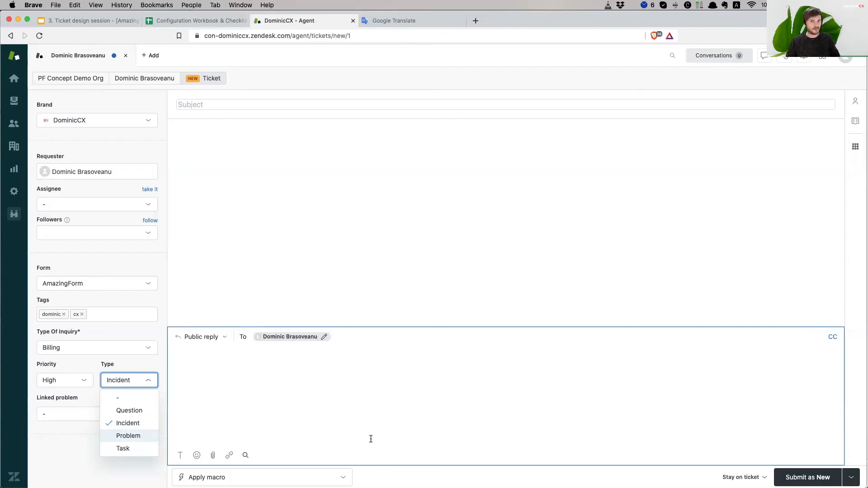
- Change the ticket Type from Problem to Task so a Due date field appears
left_click(126, 437)
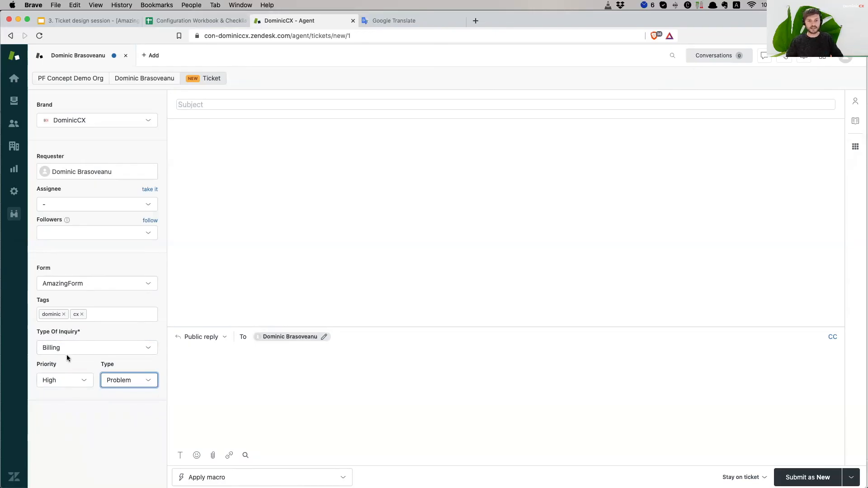
left_click(121, 381)
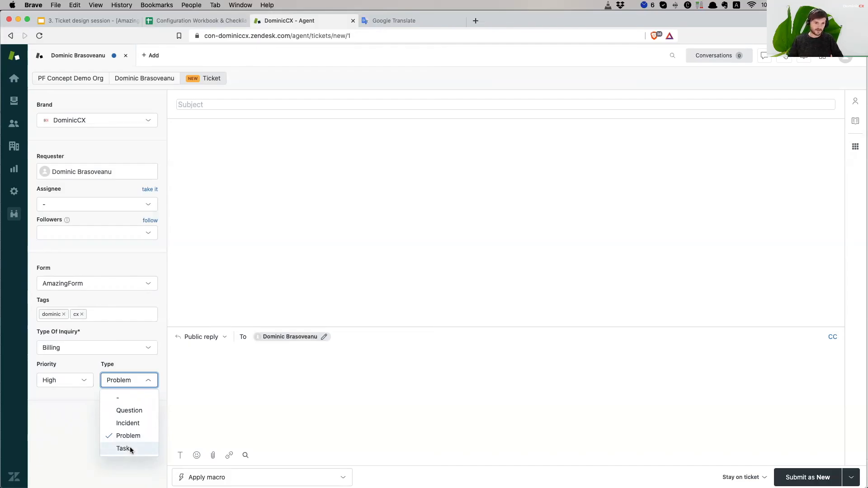
left_click(130, 449)
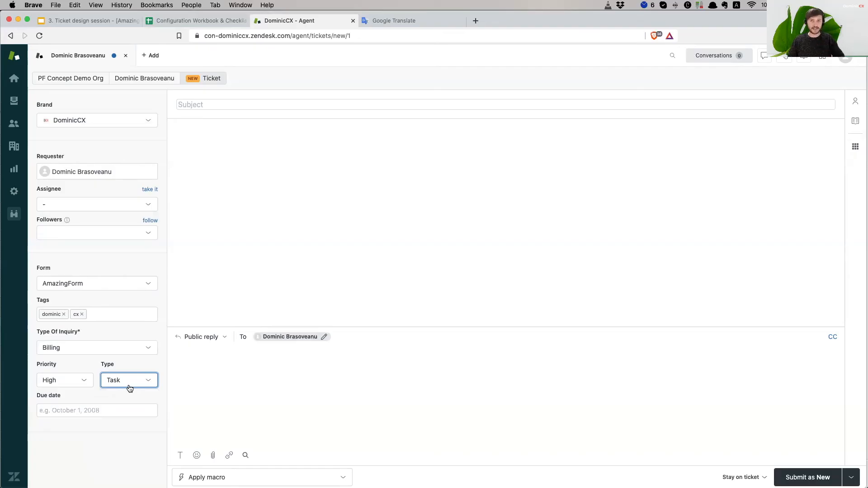
- Pick December 10, 2021 as the task's Due date in the calendar
left_click(84, 411)
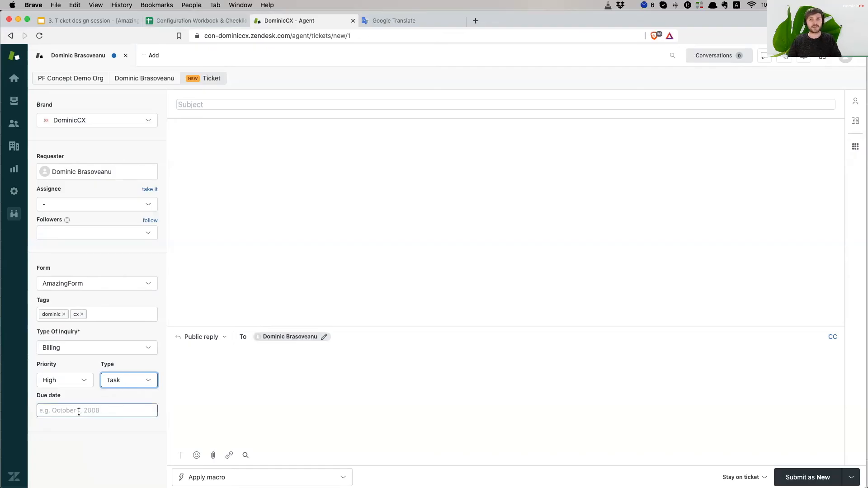
left_click(79, 412)
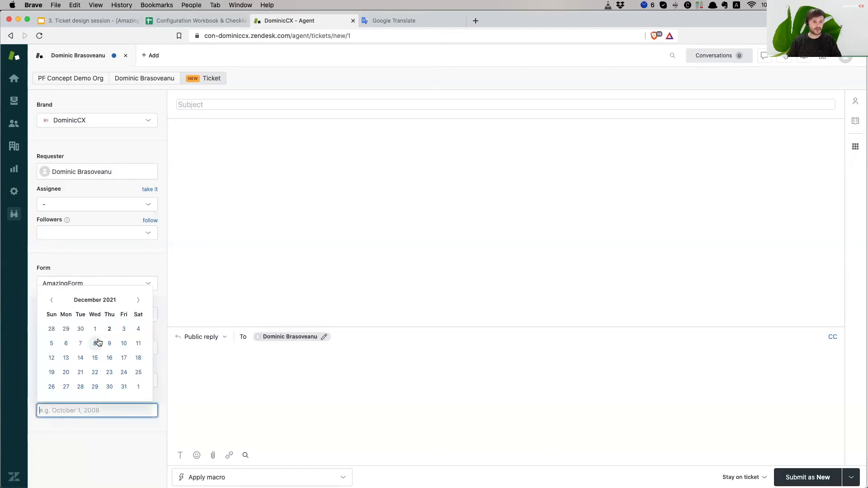
left_click(122, 344)
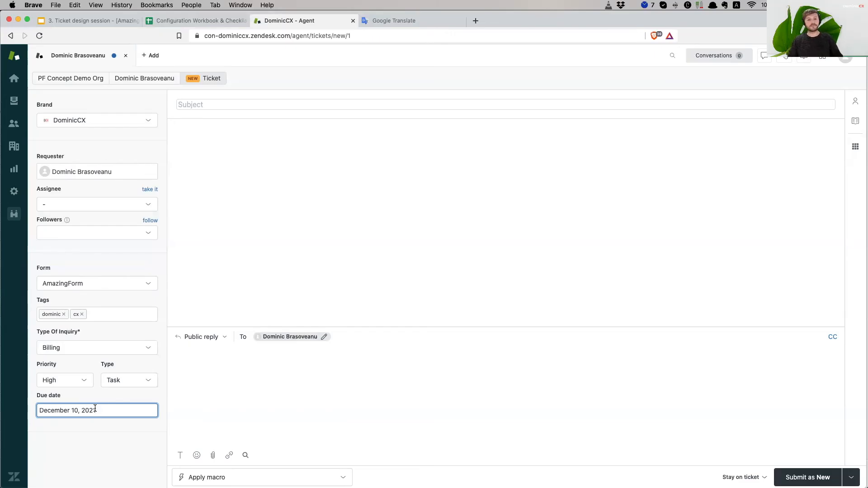
left_click(259, 426)
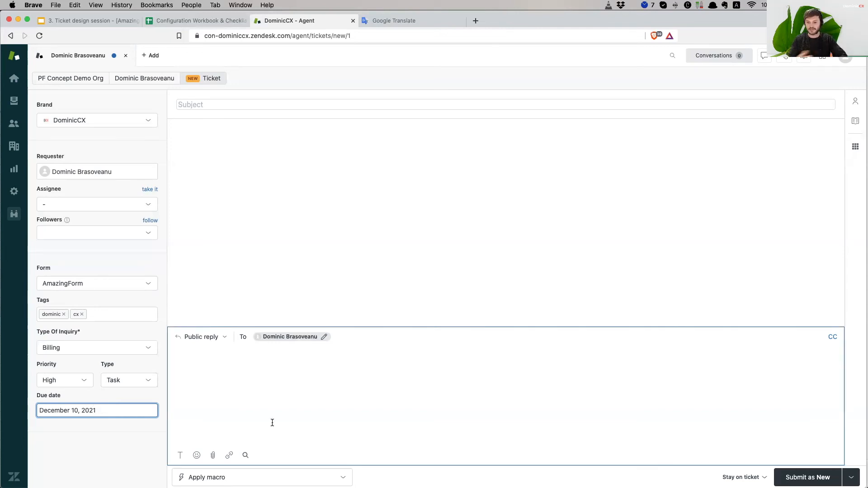
left_click(286, 179)
left_click(209, 104)
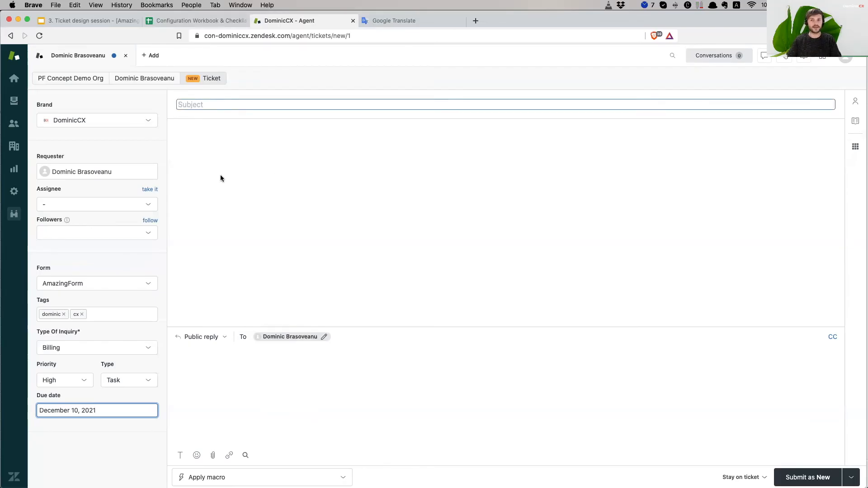
- Enter 'Give the ticket a subject' as the ticket subject and copy it
left_click(224, 101)
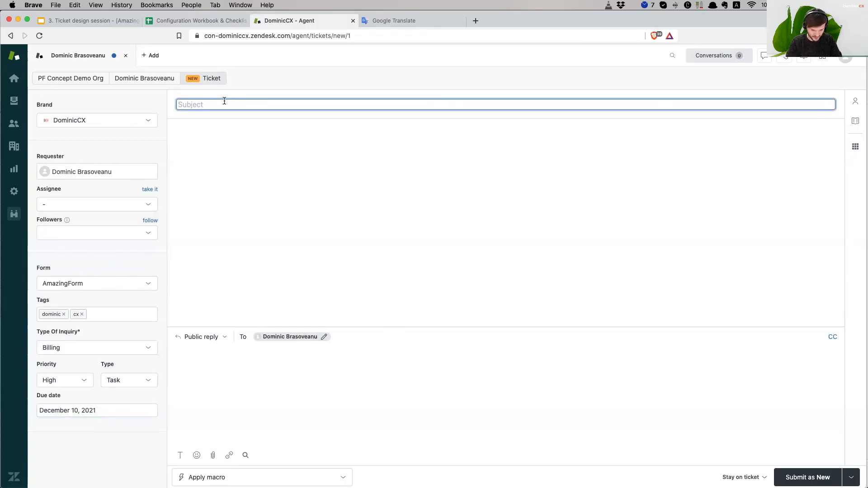
type("Give the ticket a subject")
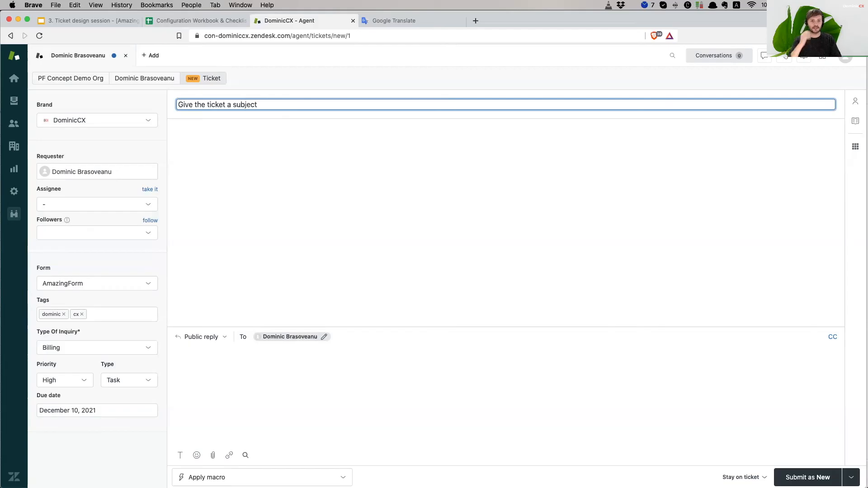
key("super+a")
key("super+c")
- Fill the ticket body with the subject text pasted repeatedly
left_click(234, 355)
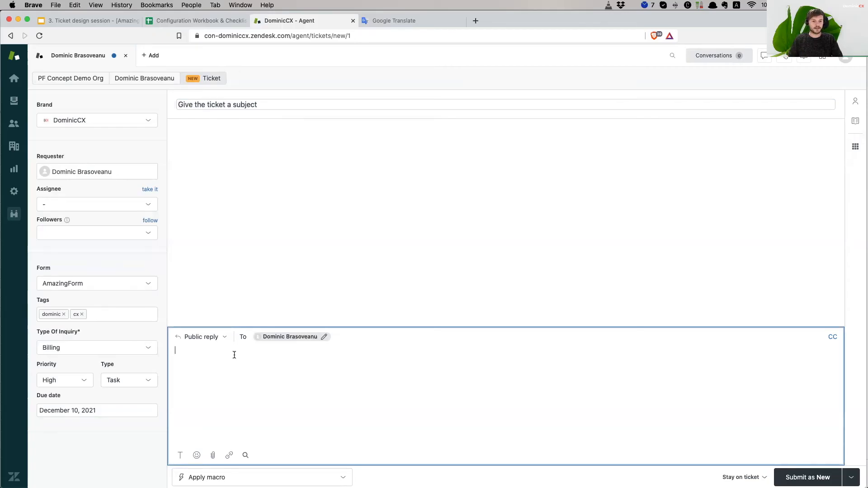
key("super+v")
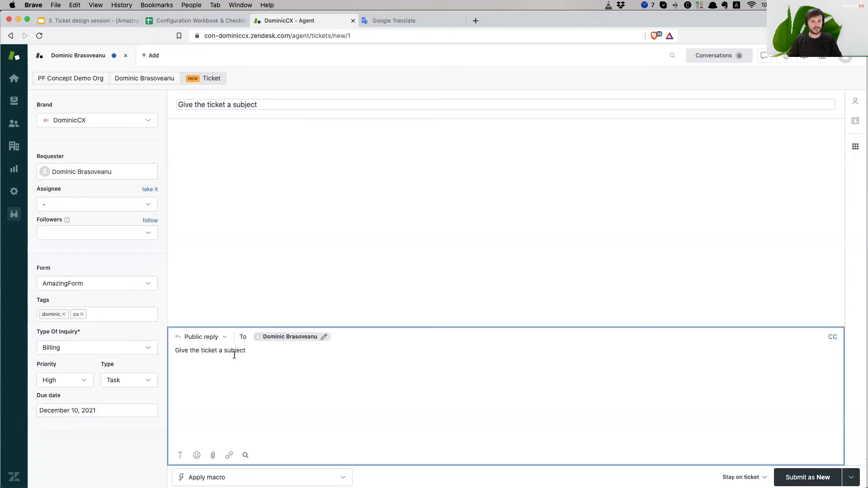
key("super+a")
key("super+v")
key("super+v")
key("super+v")
key("super+v")
key("super+v")
key("super+v")
key("super+v")
key("super+v")
key("super+v")
key("super+v")
key("super+v")
key("super+v")
key("super+v")
key("super+v")
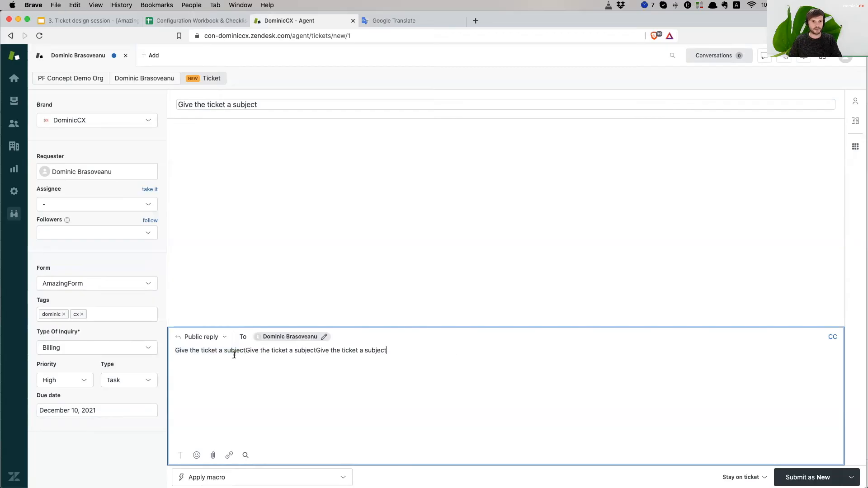
key("super+a")
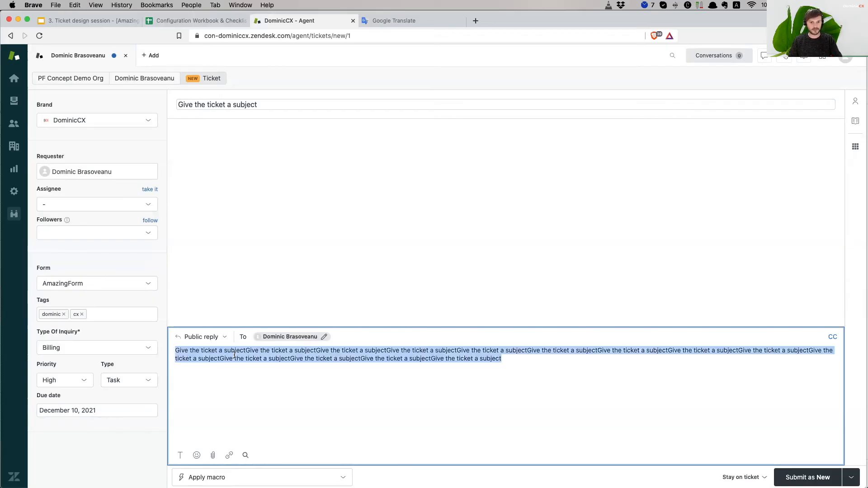
key("super+c")
key("super+v")
key("super+v")
key("super+v")
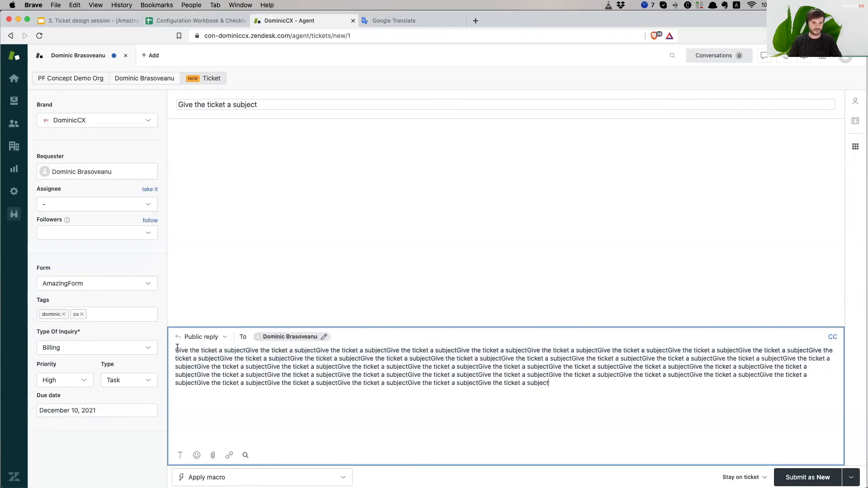
- Add a 'Hi there,' greeting and a 'Best,' sign-off with the sender's name, then submit as new
left_click(175, 350)
key("Return")
key("Return")
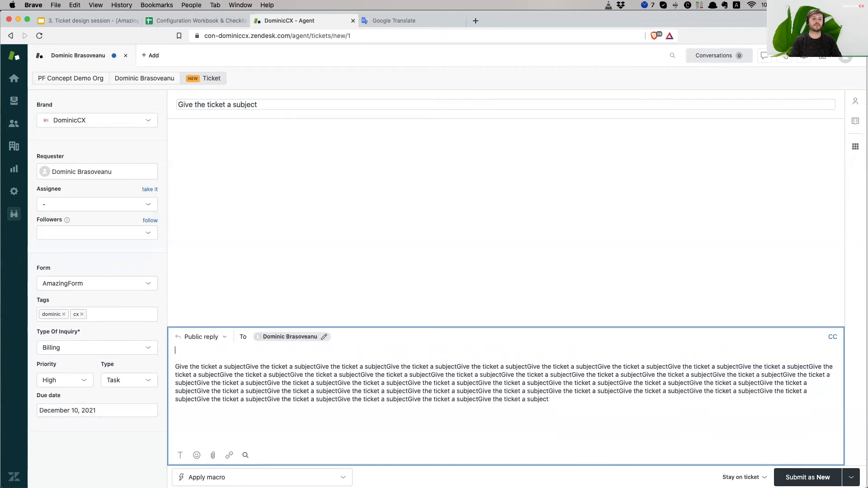
type("Hi there,")
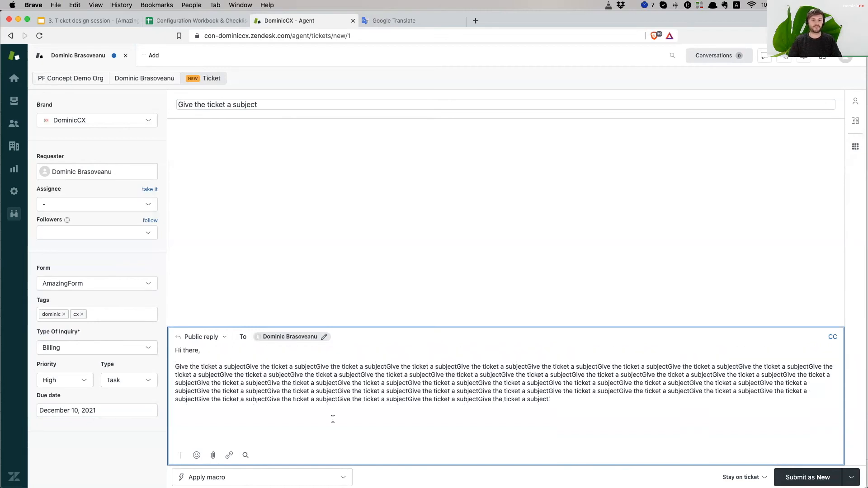
left_click(568, 396)
type(".")
key("Return")
key("Return")
type("BVest")
key("BackSpace")
type("est,")
key("Return")
type("Dominic")
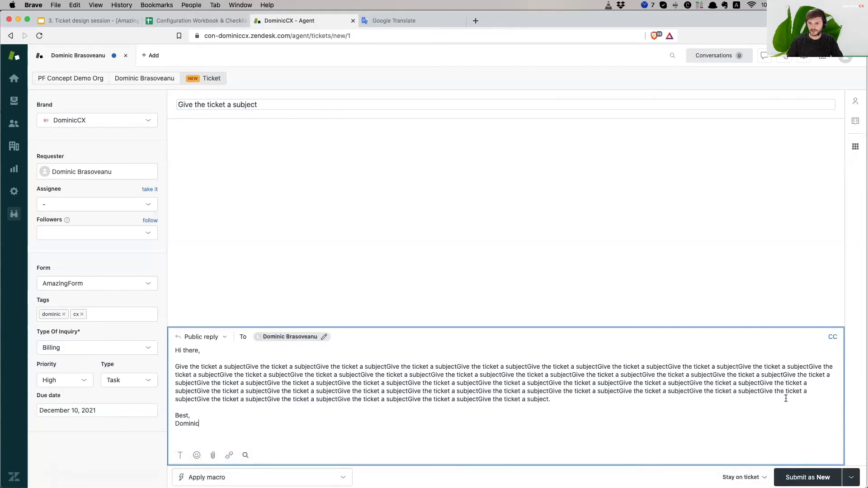
left_click(794, 475)
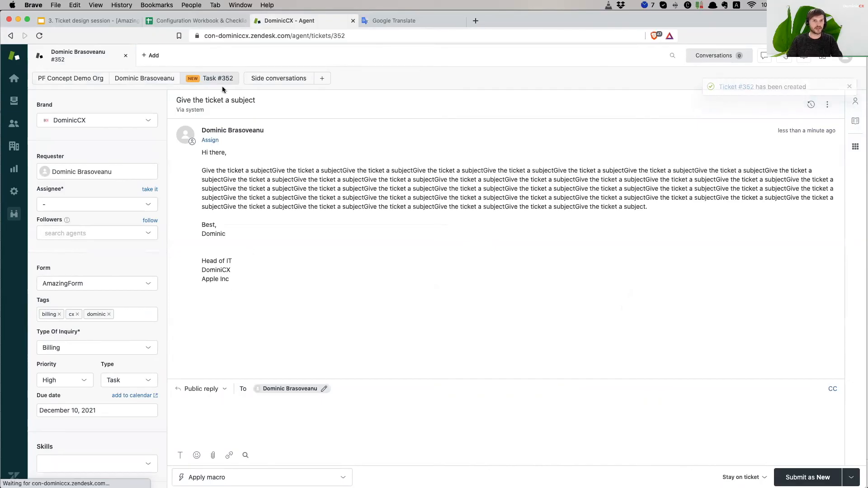
- Select ticket #352's subject and body text, then bring up the submit status menu
triple_click(306, 97)
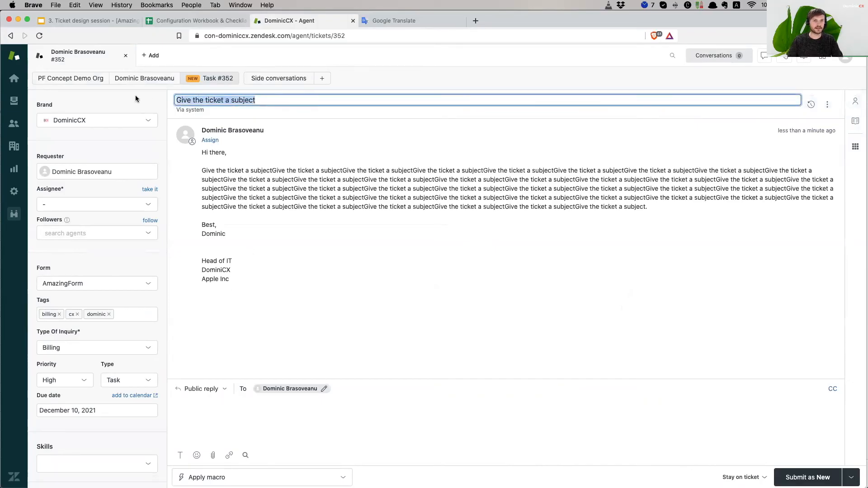
left_click_drag(235, 270, 209, 179)
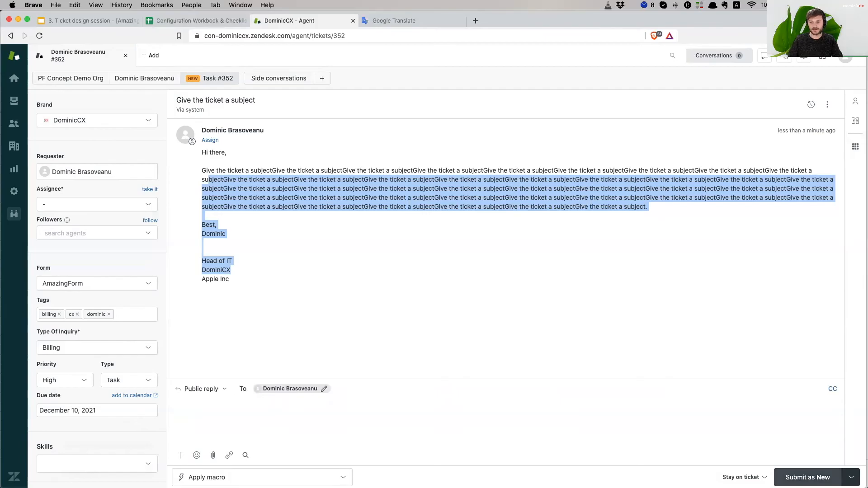
left_click(852, 477)
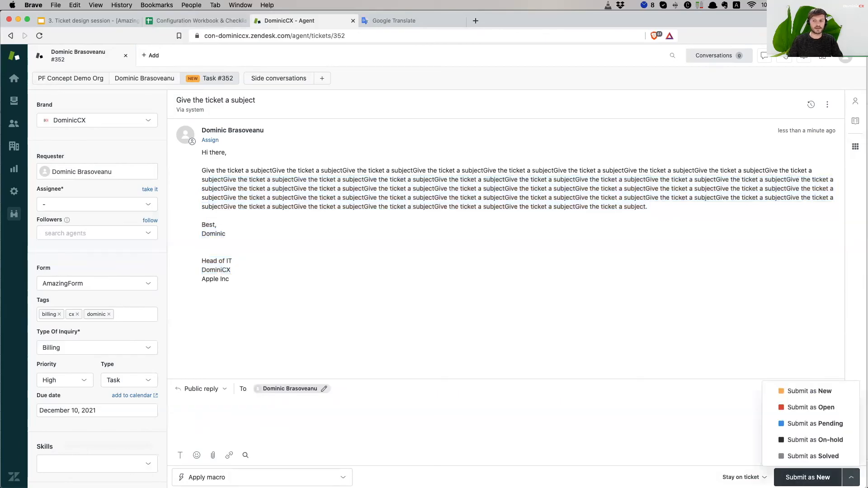
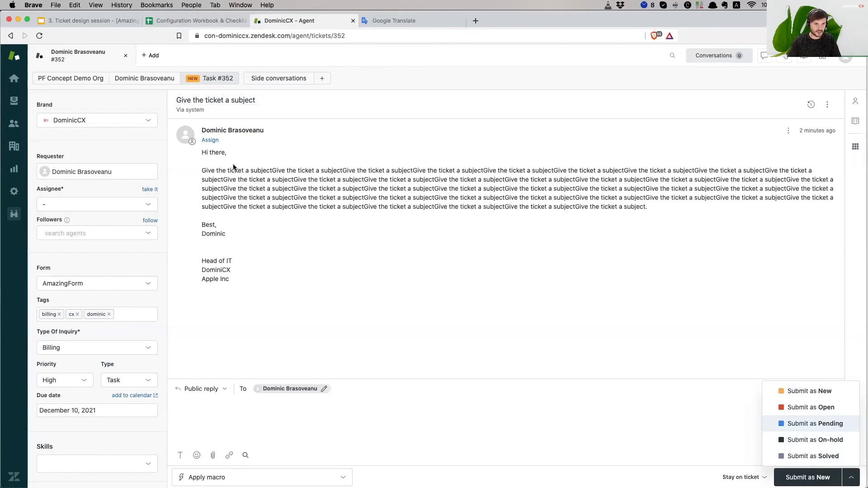
- Dismiss the submit status menu and open the PF Concept Demo Org page from ticket #352
left_click(596, 418)
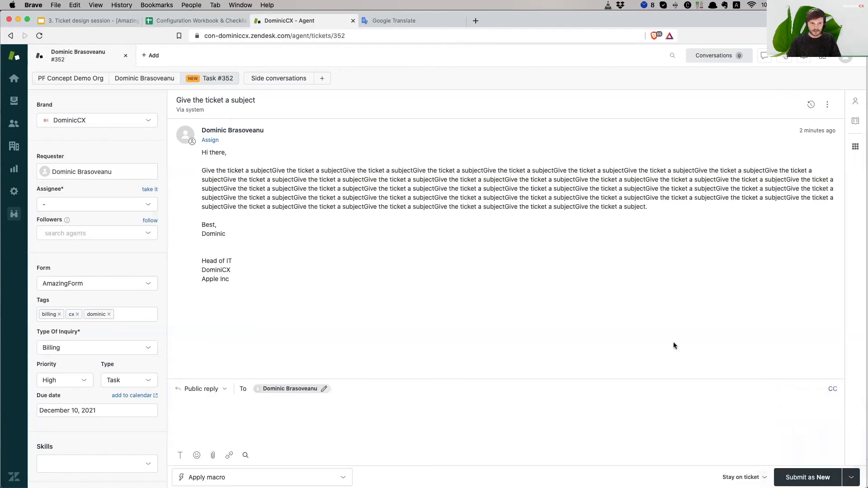
left_click(74, 78)
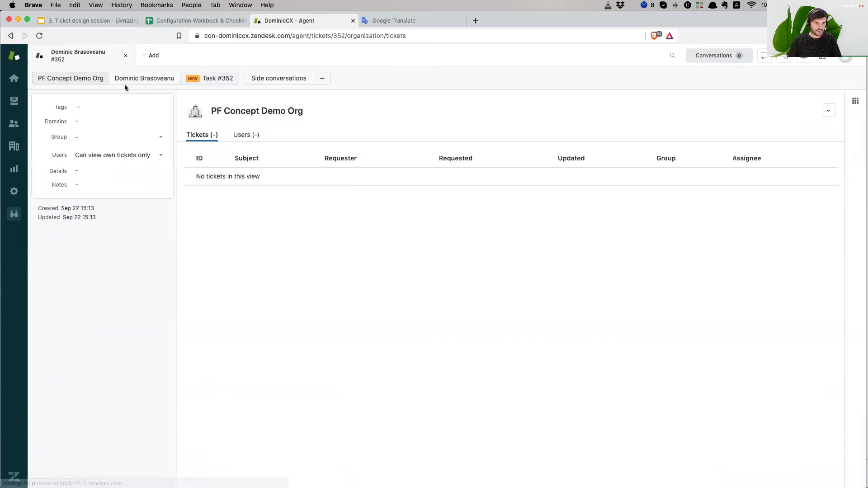
- Assign the requester to German Organisation, check its page, then go back to ticket #352
left_click(153, 84)
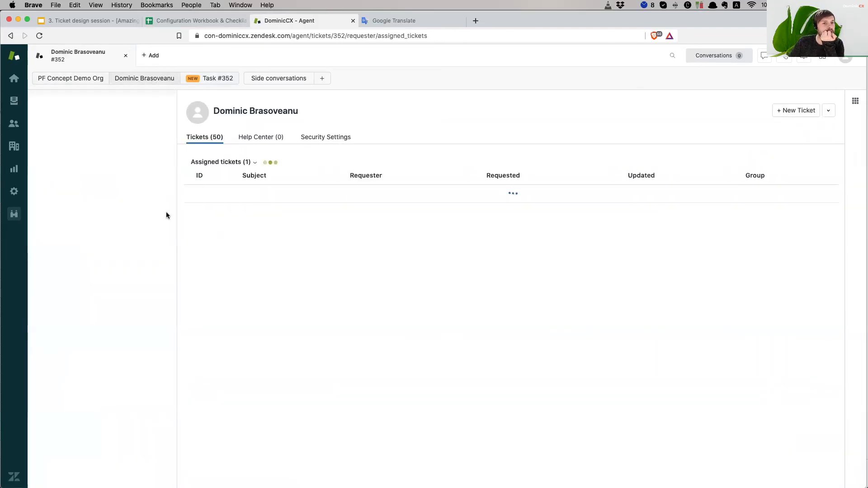
left_click(130, 218)
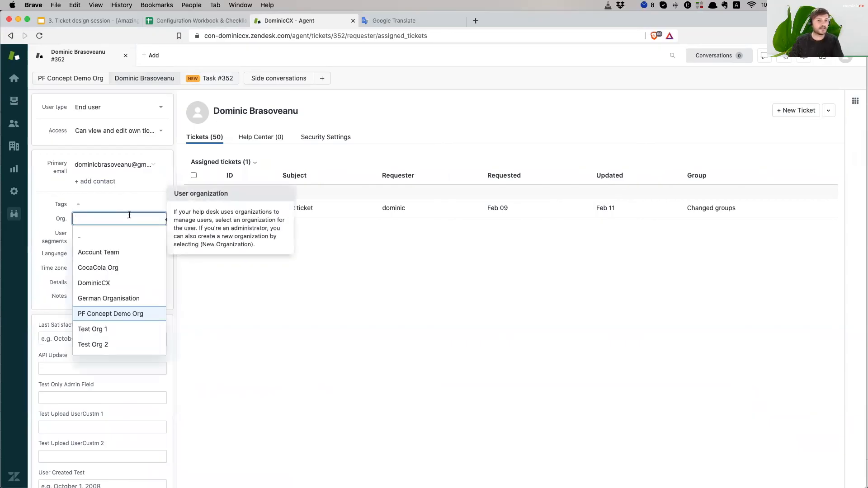
left_click(134, 299)
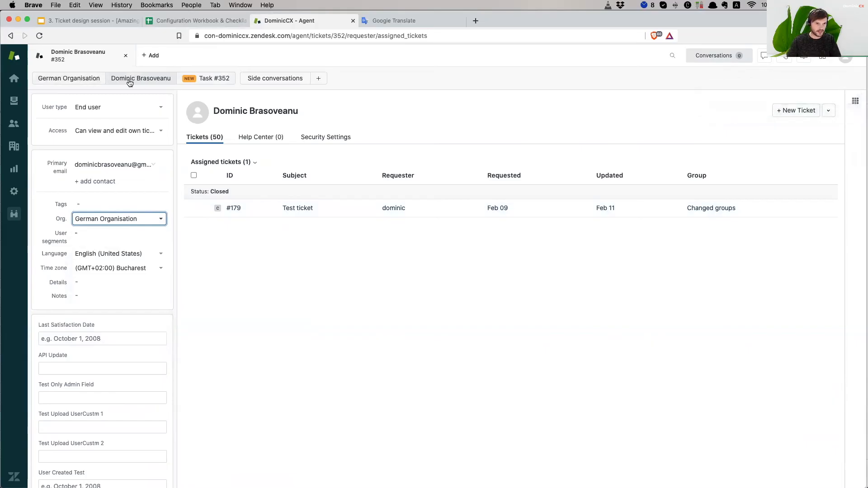
left_click(73, 79)
left_click(127, 81)
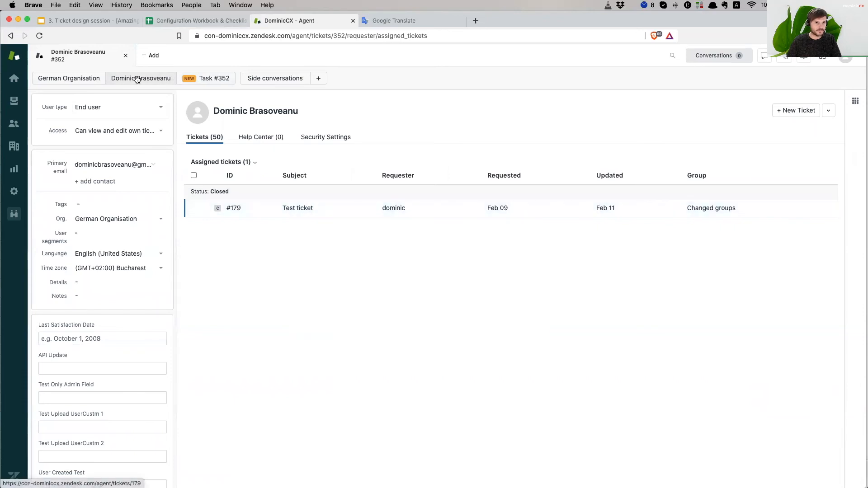
left_click(215, 79)
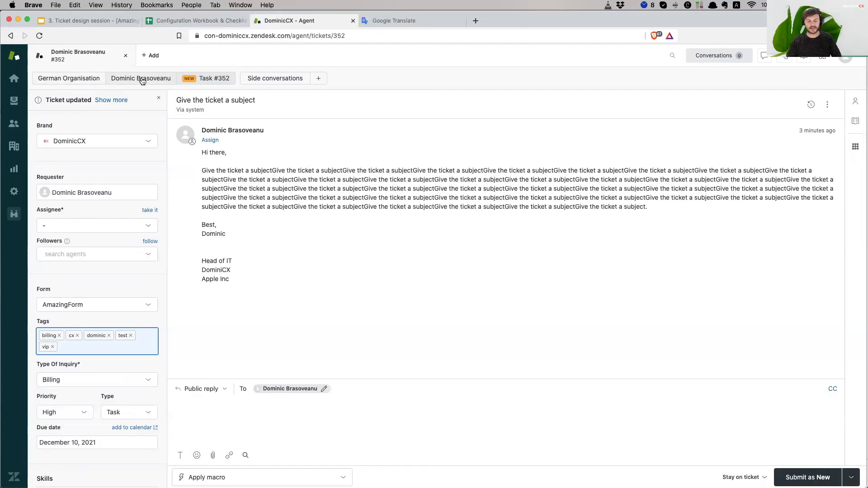
- Review the requester's user fields, then open German Organisation showing tags test and vip
left_click(138, 78)
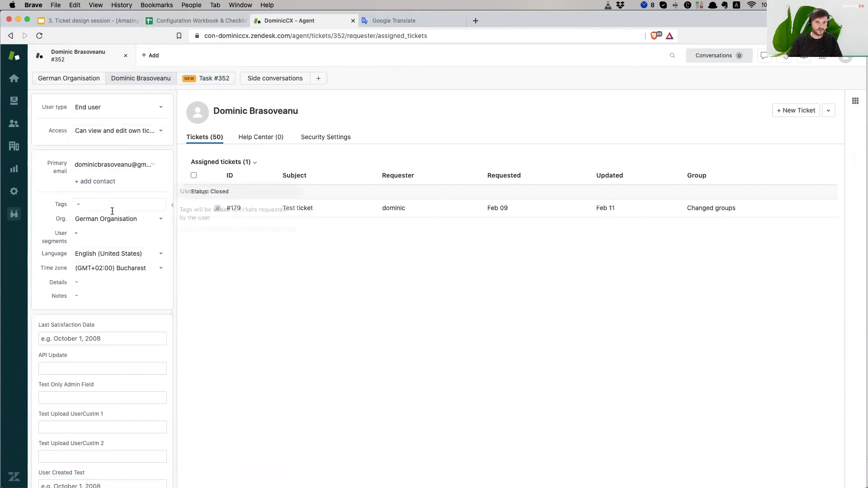
scroll(112, 256, "down", 1)
scroll(111, 258, "down", 3)
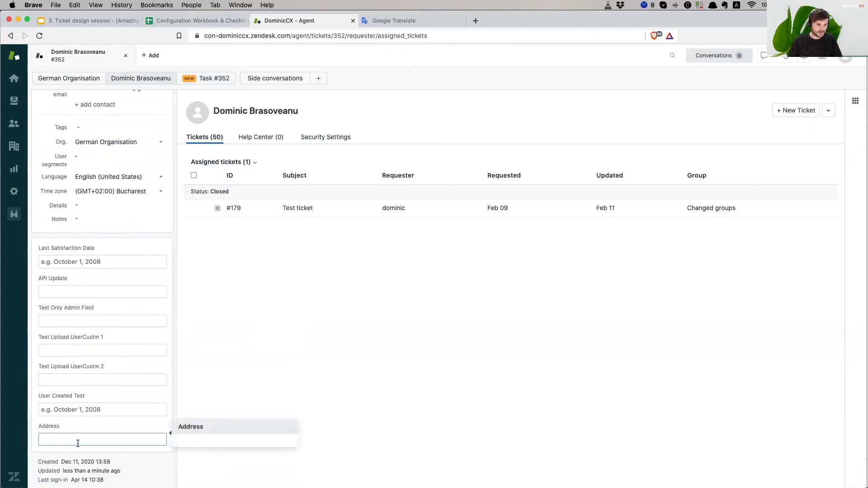
scroll(73, 411, "up", 3)
scroll(73, 407, "up", 1)
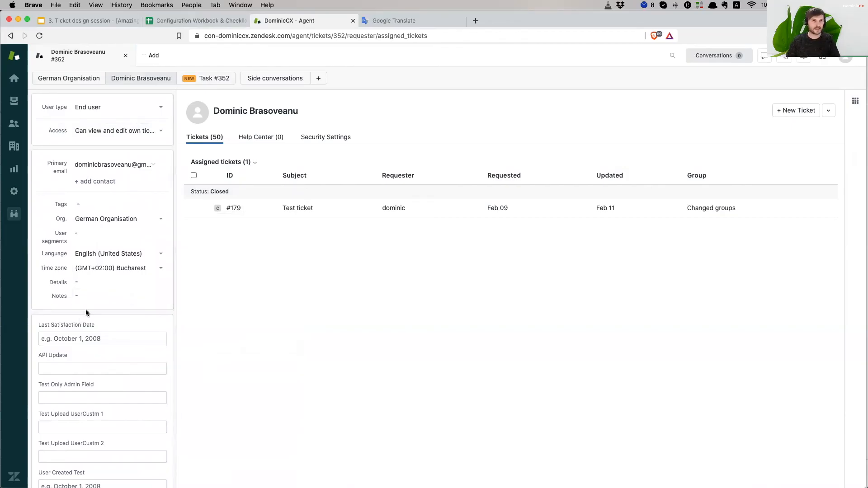
left_click(67, 78)
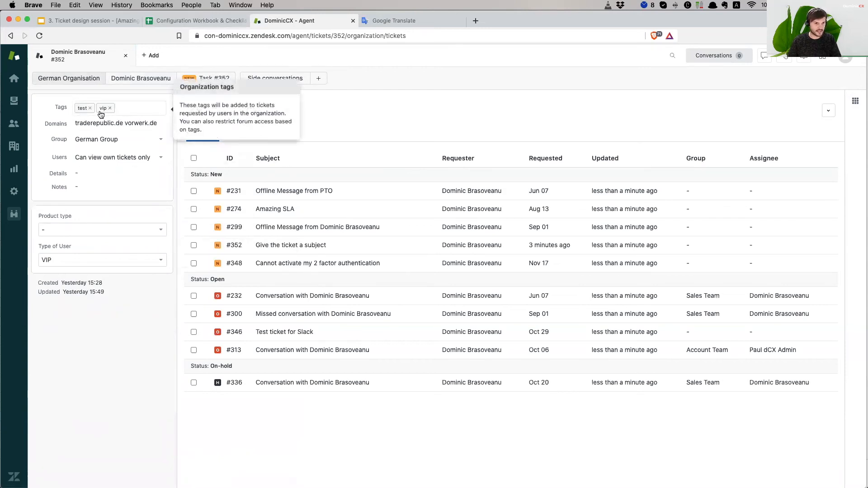
- Delete every mapped domain from German Organisation, let it autosave, and return to ticket #352
left_click(110, 123)
key("super+a")
key("BackSpace")
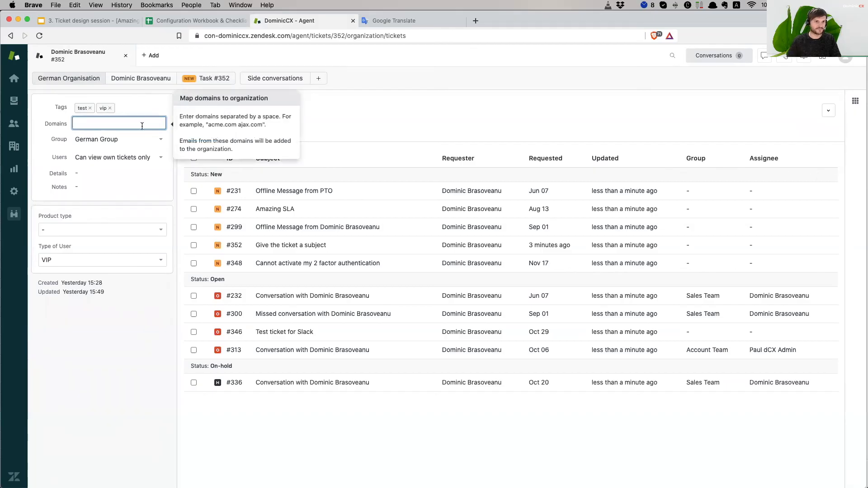
left_click(123, 397)
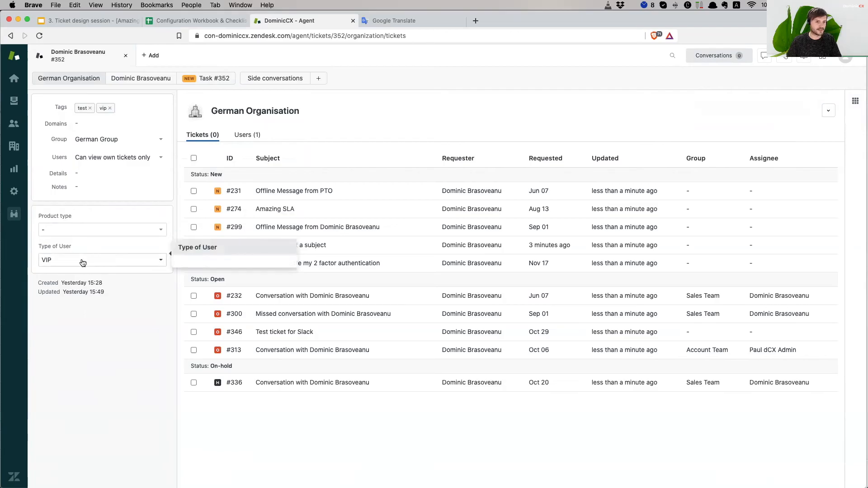
left_click(206, 80)
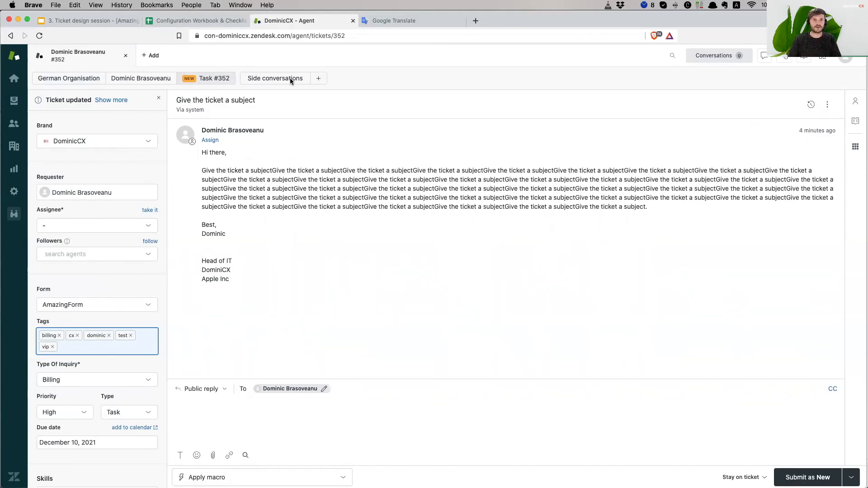
- Show the side conversation channel choices Email, Slack and Ticket on ticket #352
left_click(320, 80)
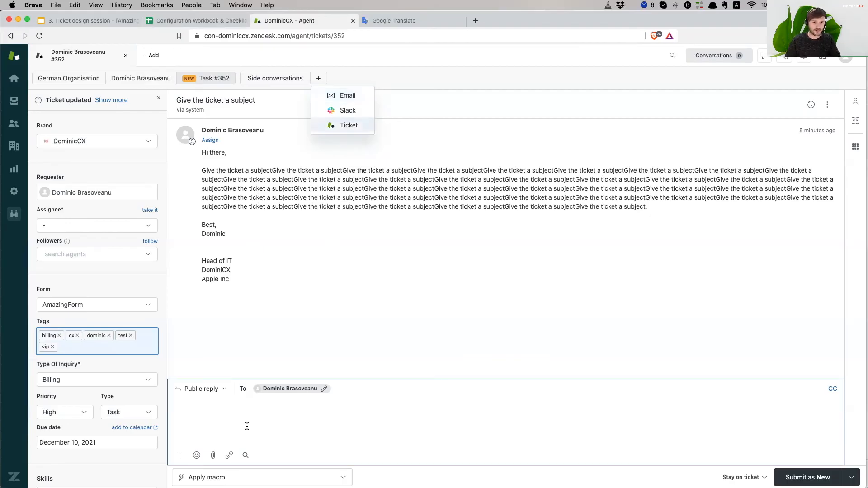
- Start an email side conversation to the suggested contact, subject 'I need more info', body 'Hi, Blabla'
left_click(349, 97)
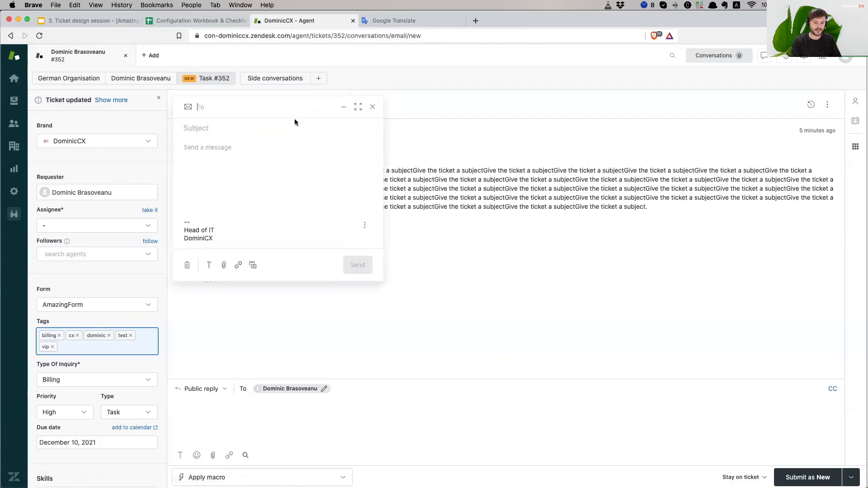
type("hi@")
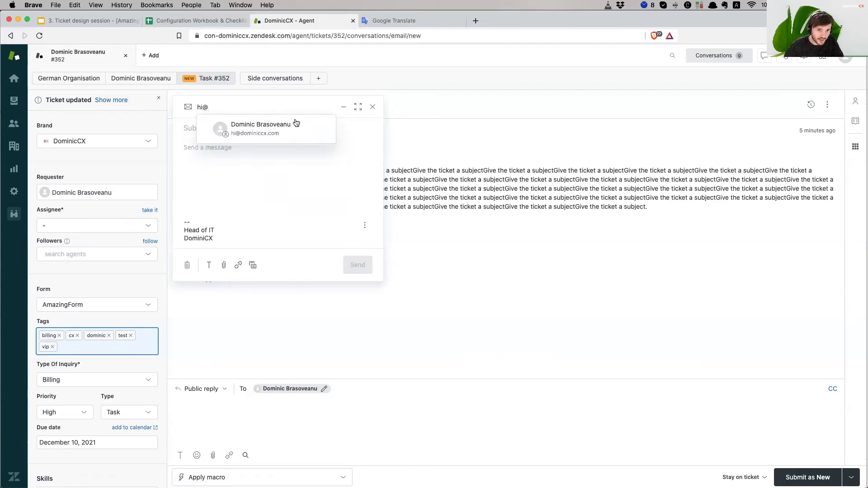
left_click(254, 134)
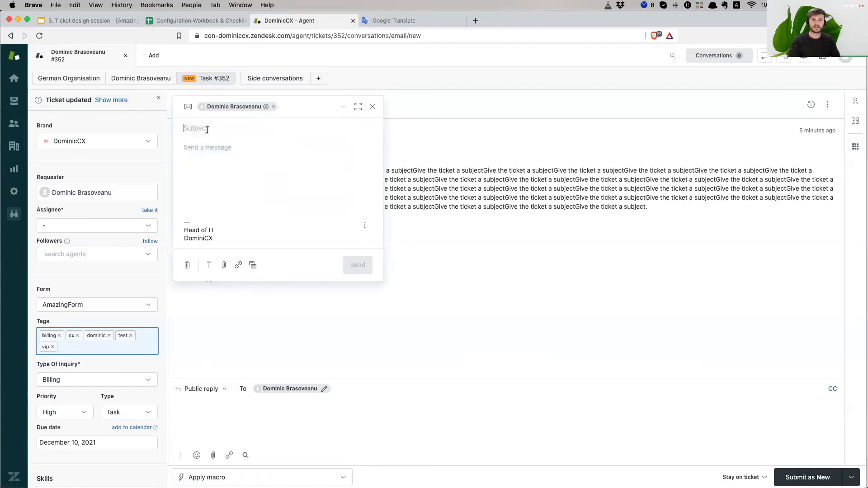
left_click(207, 130)
type("Hi")
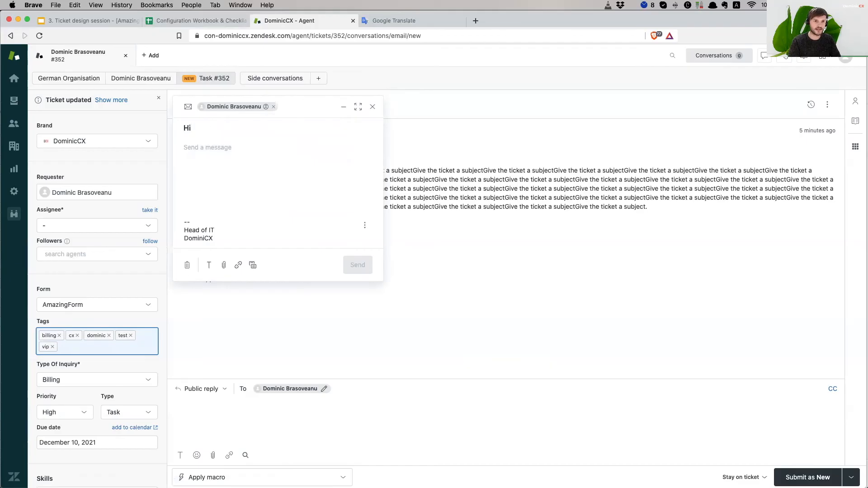
key("BackSpace")
key("BackSpace")
type("I need more info ")
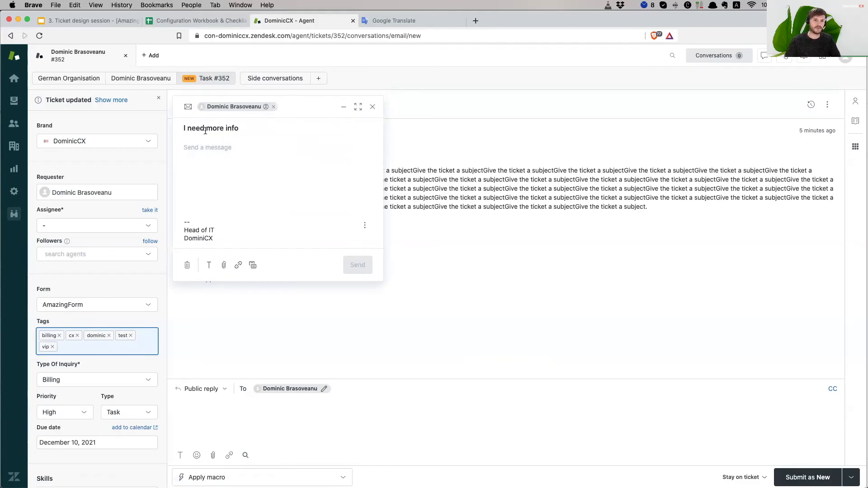
type("Hi,  ")
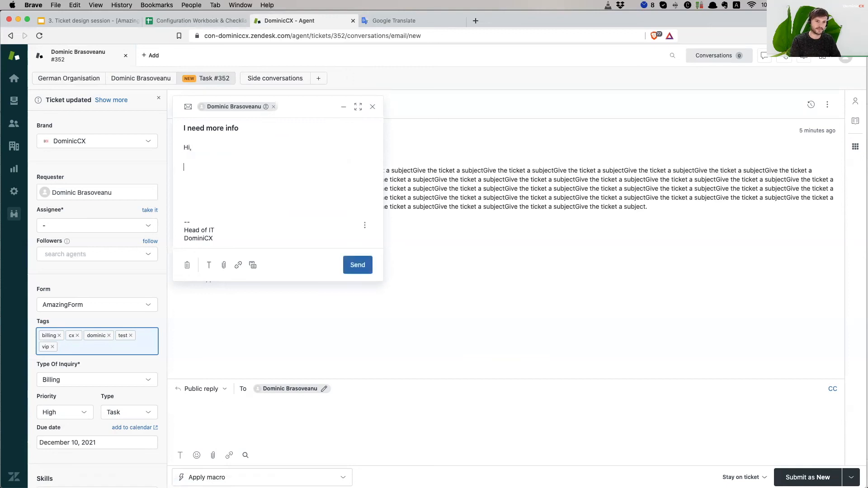
type("Blabla")
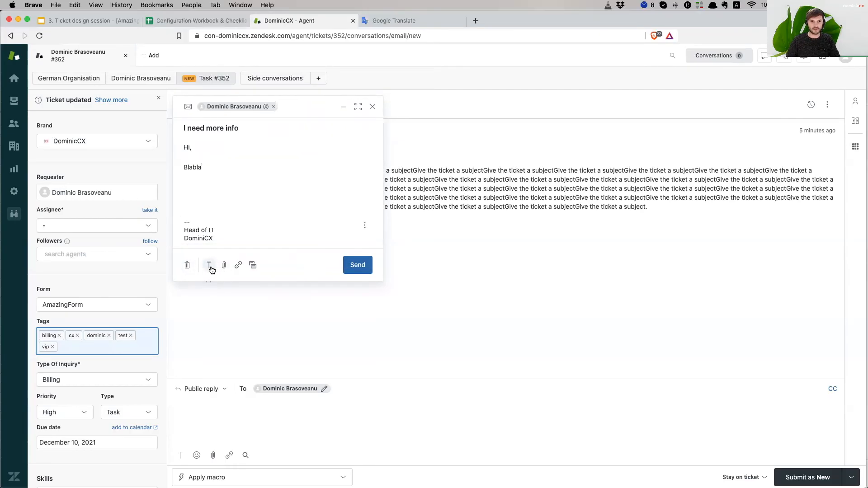
- Quote the ticket's original comment in the email and send it
left_click(253, 266)
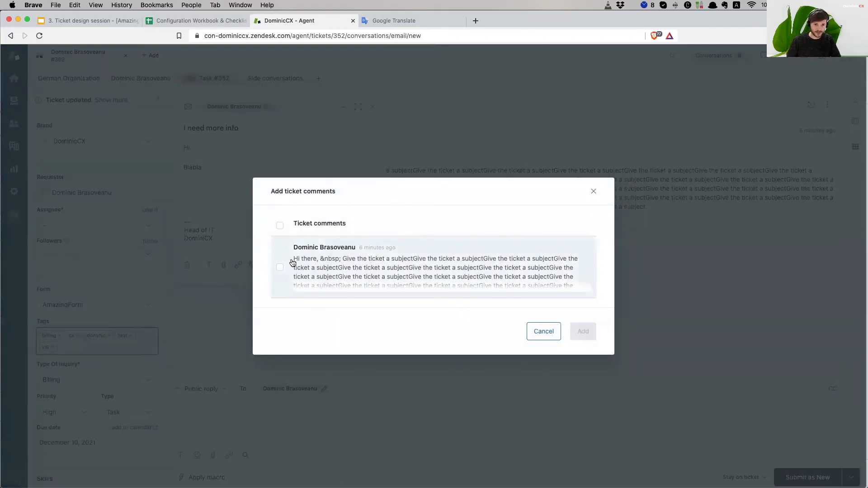
left_click(280, 268)
left_click(579, 331)
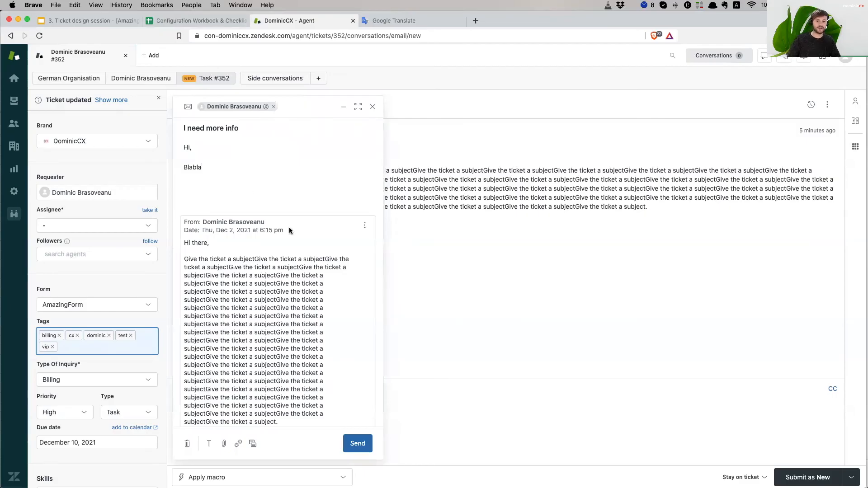
scroll(290, 230, "down", 3)
left_click(357, 442)
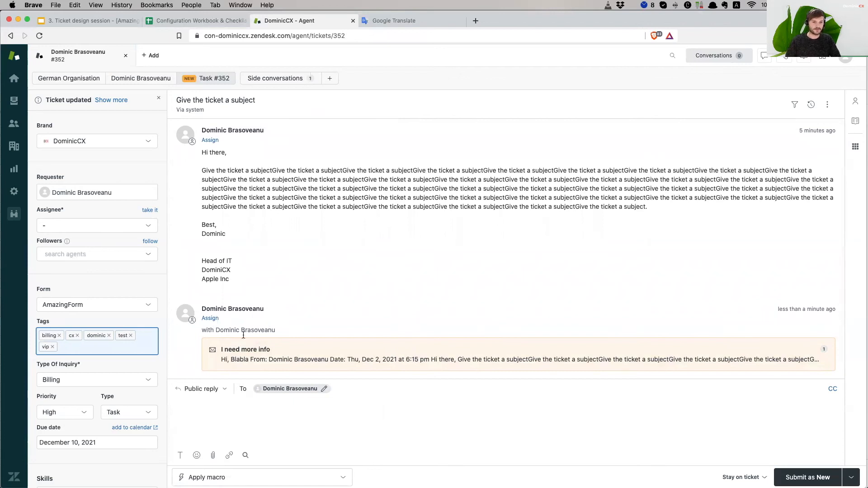
- Write an internal note about requesting more client info and leaving escalation notes, then submit as New
scroll(252, 348, "down", 1)
left_click(203, 394)
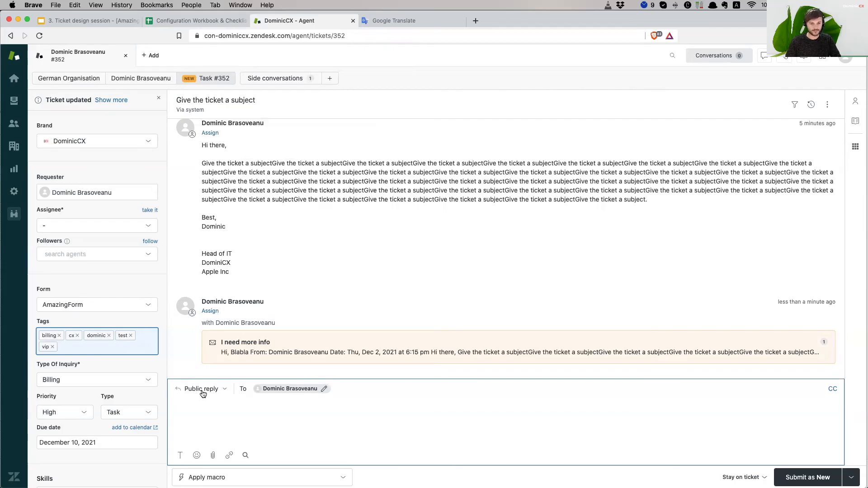
left_click(201, 390)
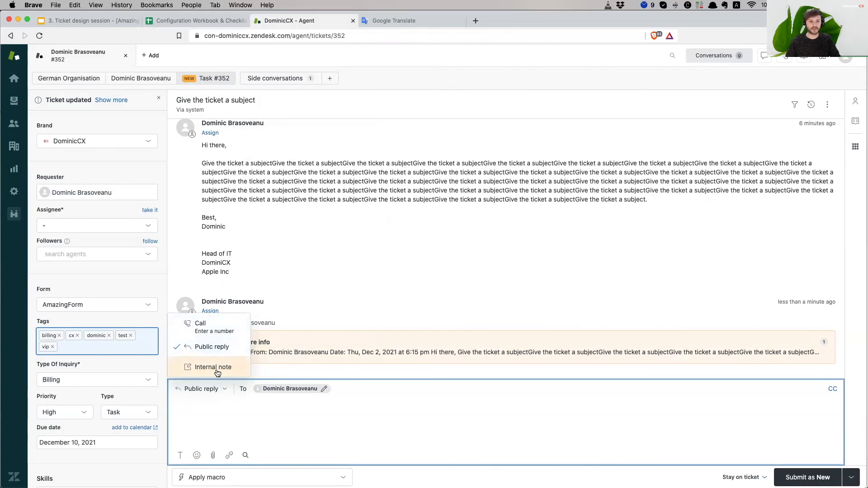
left_click(217, 368)
type("Q")
key("BackSpace")
type("A way fior me")
key("BackSpace")
key("BackSpace")
key("BackSpace")
type("or me")
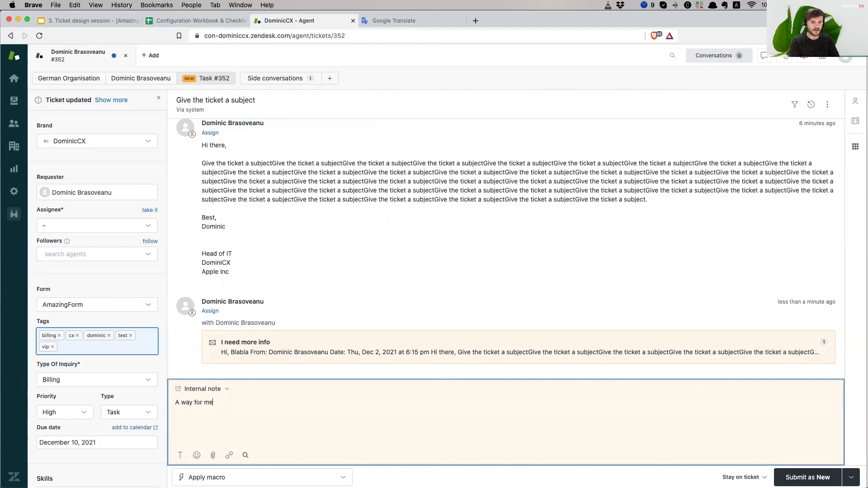
type(" as an agent to ")
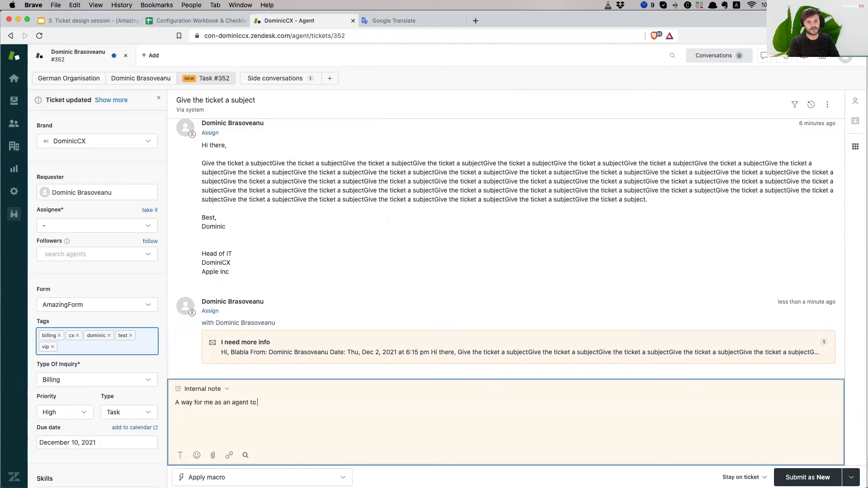
type("ask for more information for")
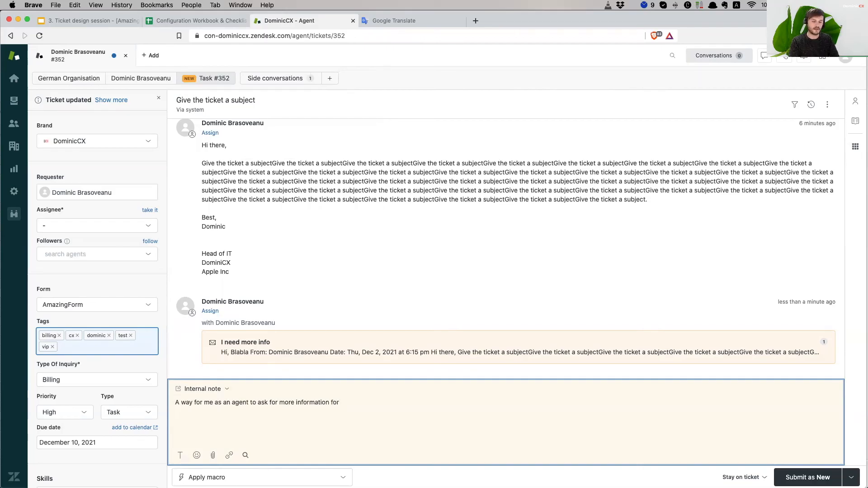
type(" the client")
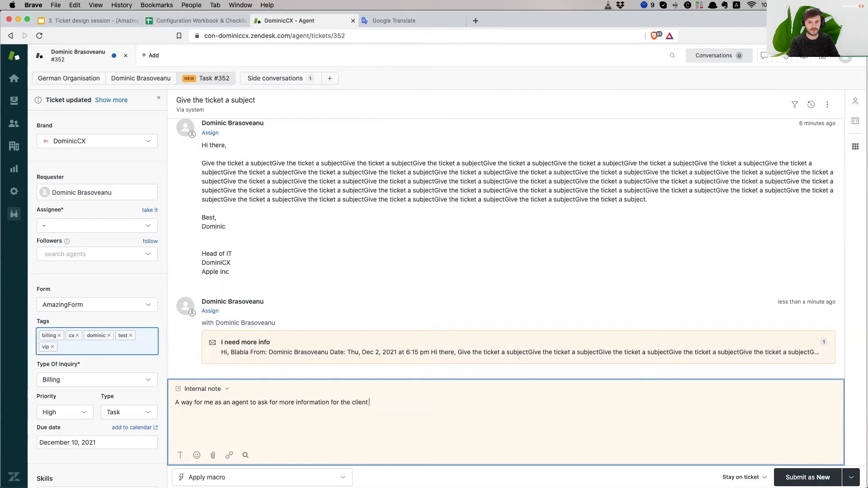
type(" and also")
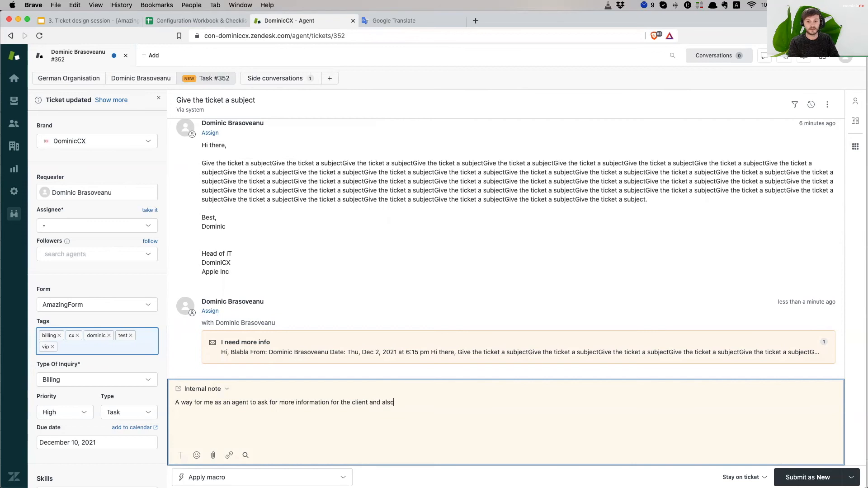
type(" maybe leave notes for whoever ")
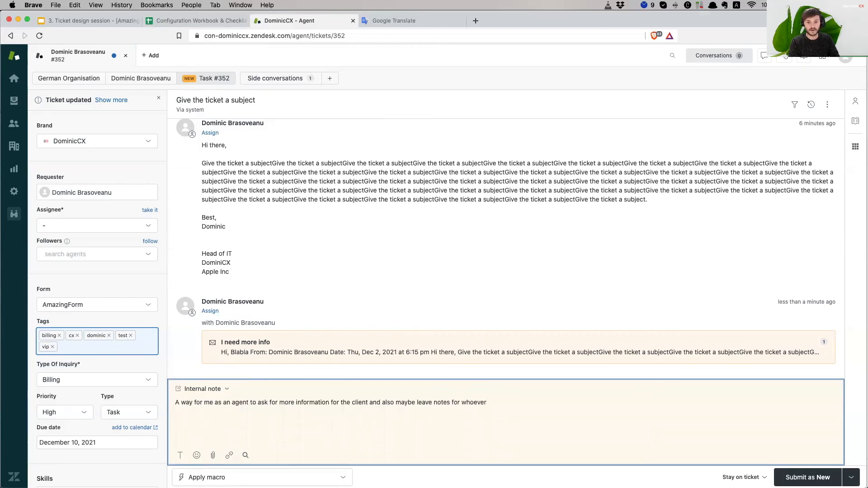
type("I will escalate this to.")
left_click(849, 475)
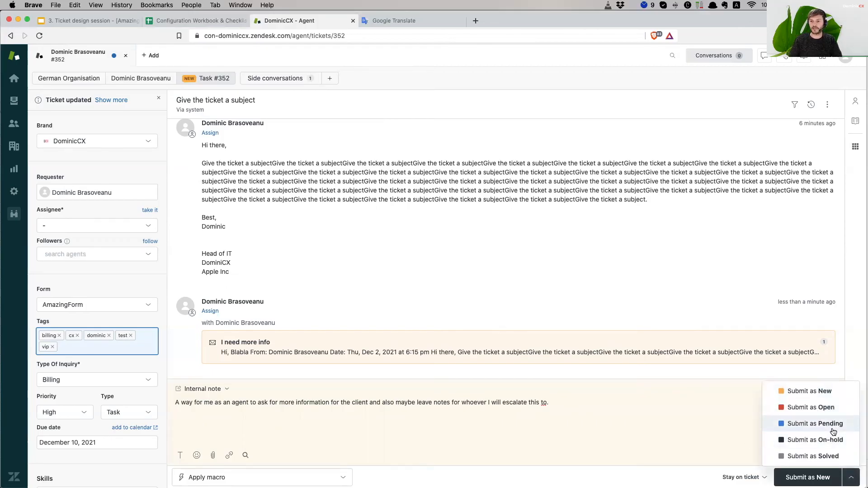
left_click(833, 395)
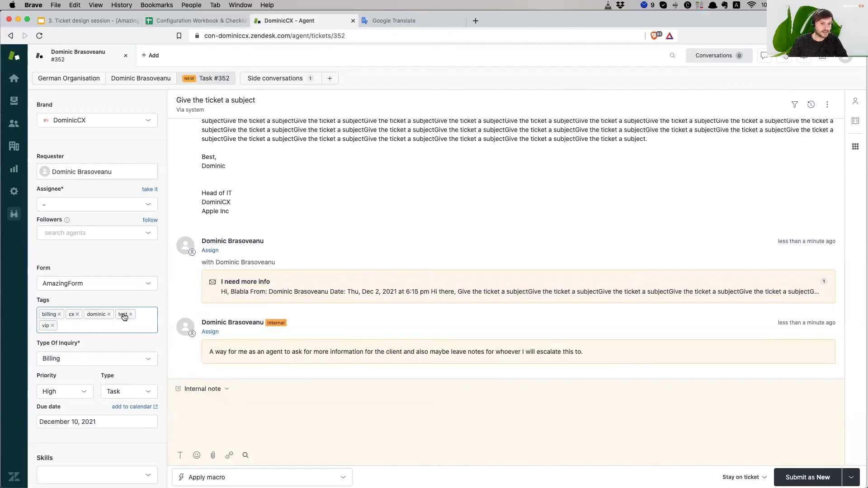
left_click(69, 78)
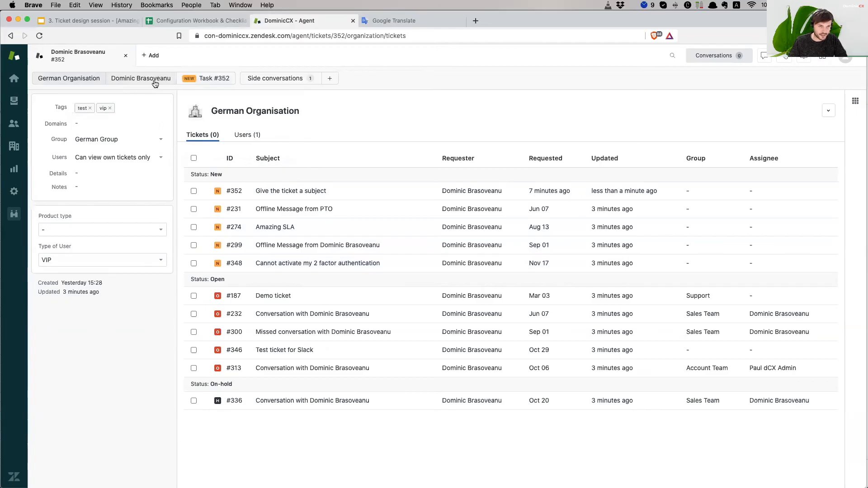
left_click(138, 78)
left_click(199, 79)
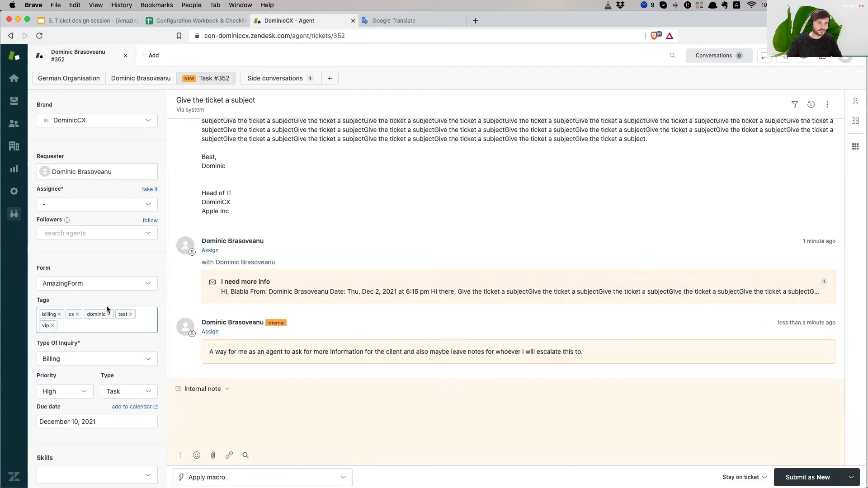
scroll(109, 272, "down", 2)
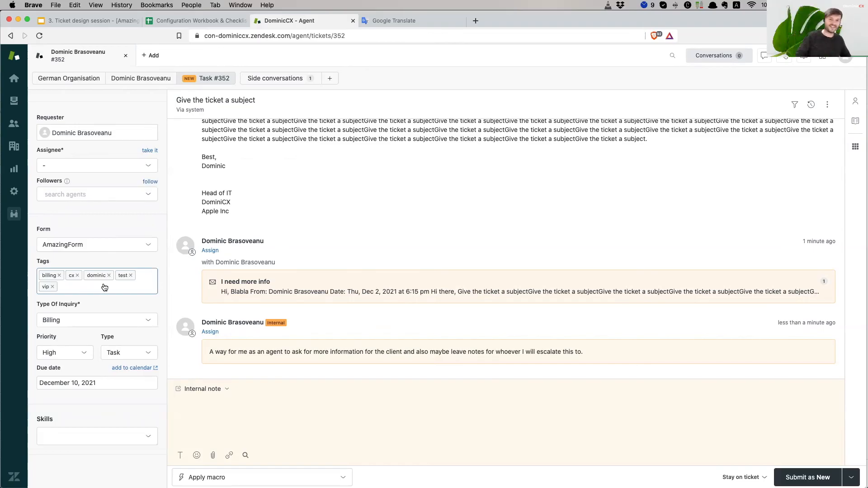
left_click(91, 318)
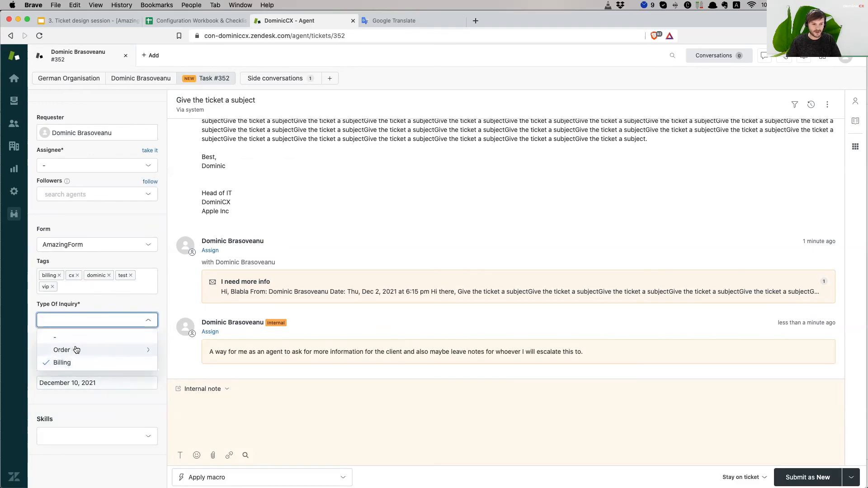
left_click(110, 351)
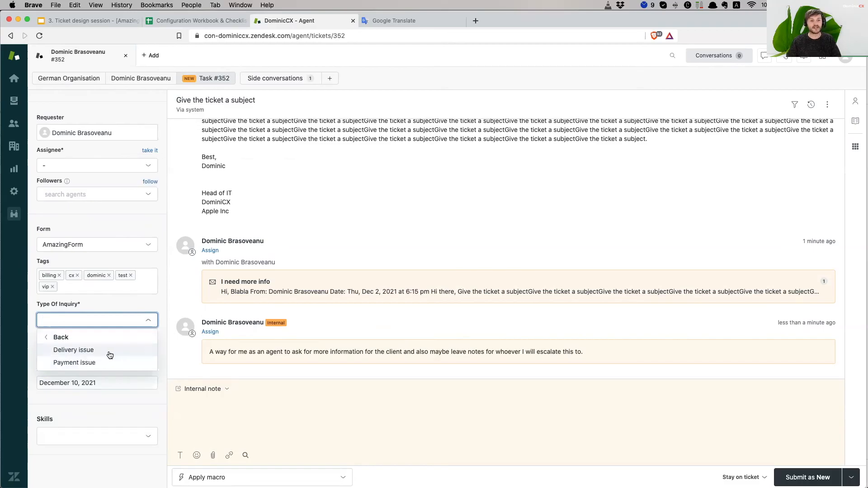
left_click(68, 337)
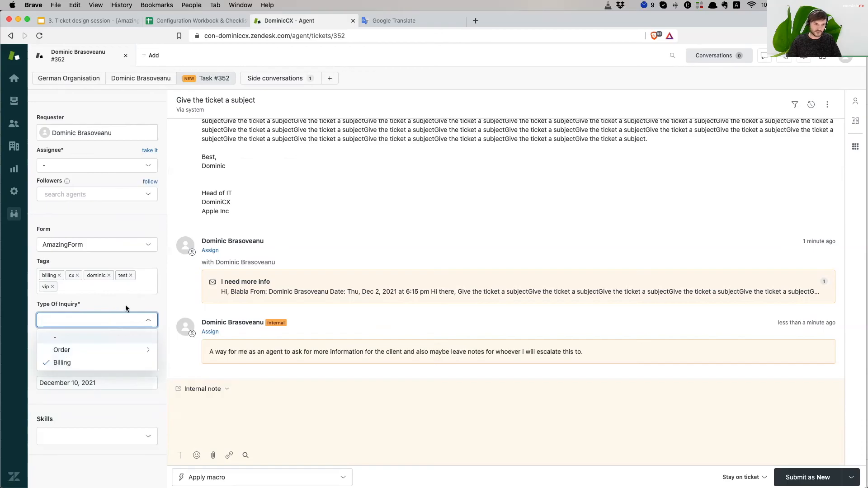
left_click(134, 219)
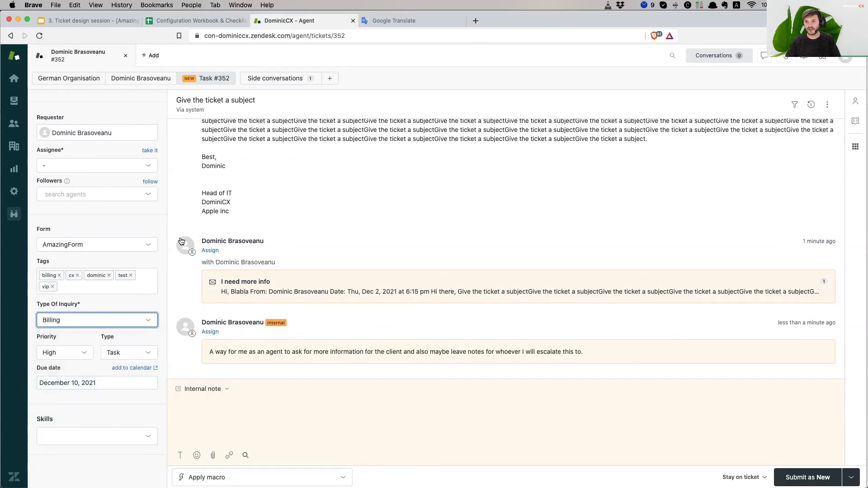
- Set your profile language to German - Deutsch and reload the page with Cmd+R
left_click(845, 56)
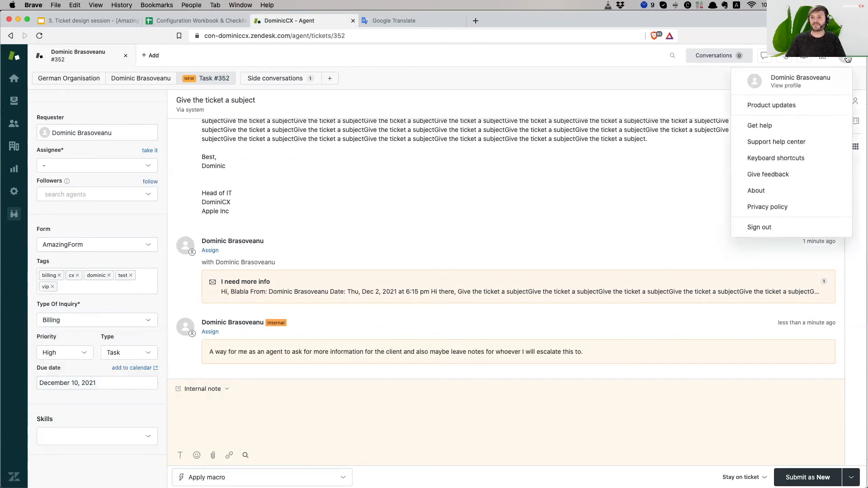
left_click(809, 82)
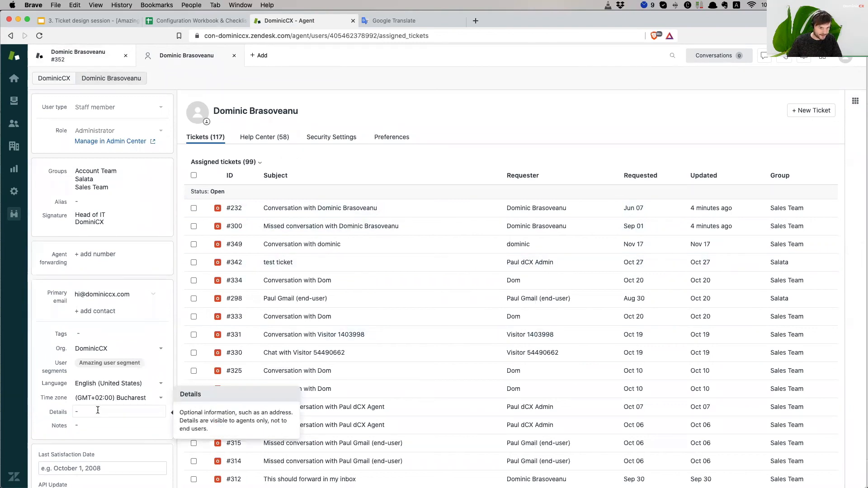
left_click(121, 385)
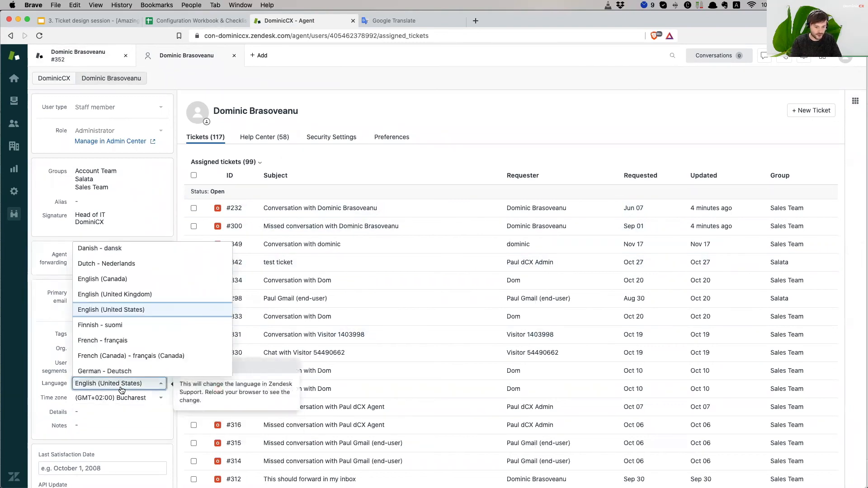
left_click(132, 371)
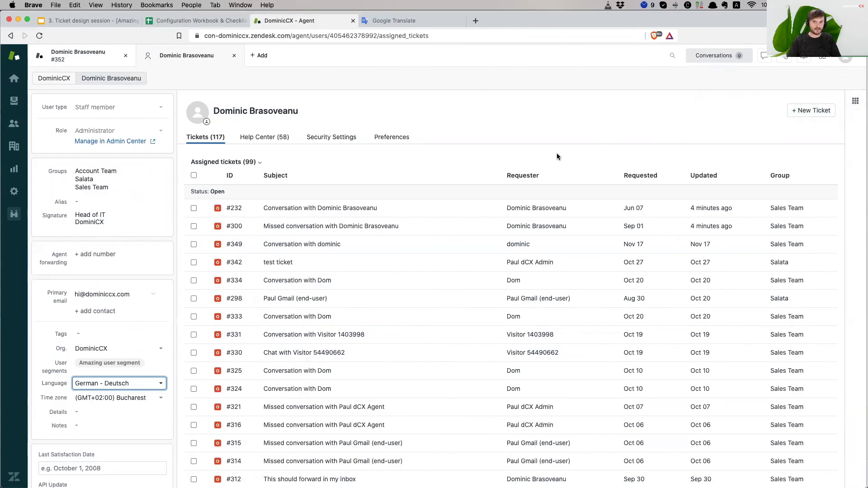
key("super+r")
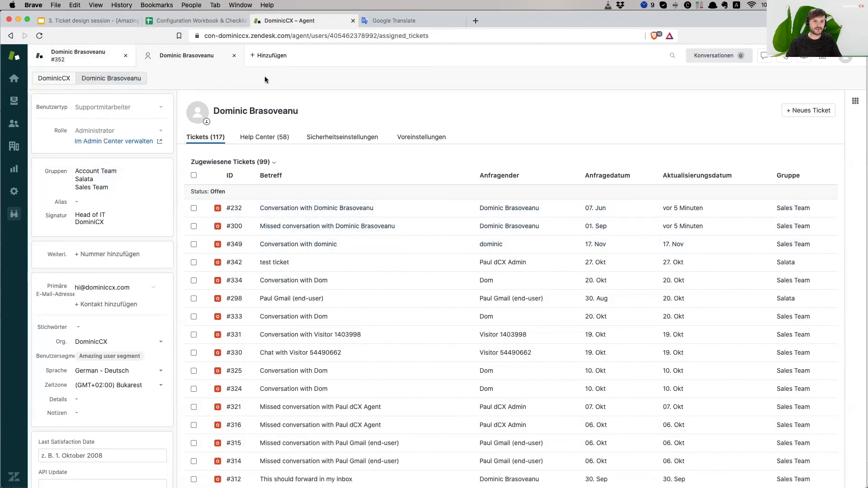
- Back on ticket #352, highlight the German Art der Anfrage label and expand its options
left_click(109, 60)
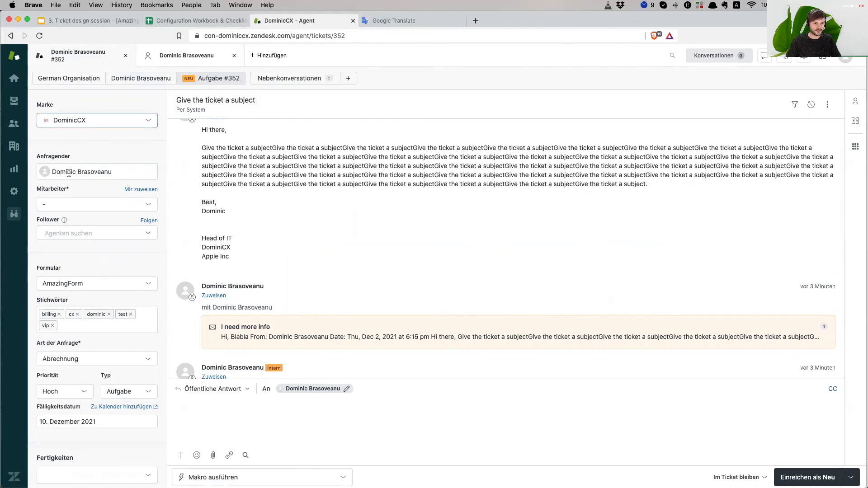
scroll(86, 217, "down", 1)
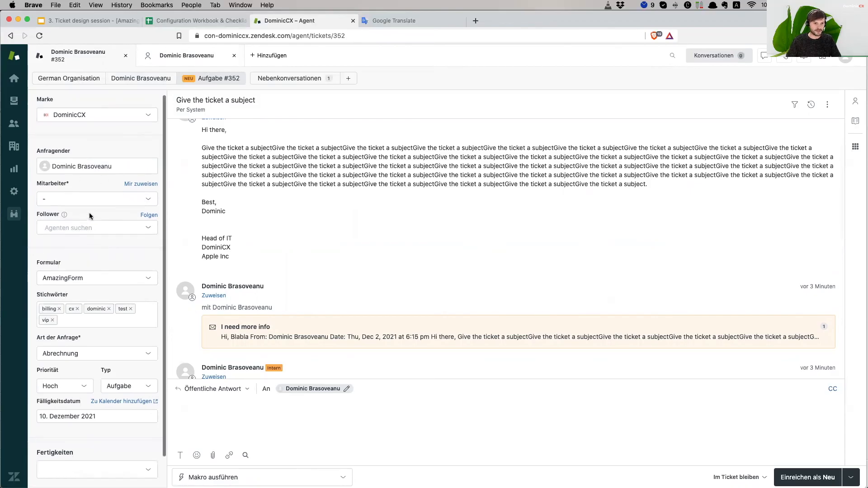
scroll(96, 211, "down", 1)
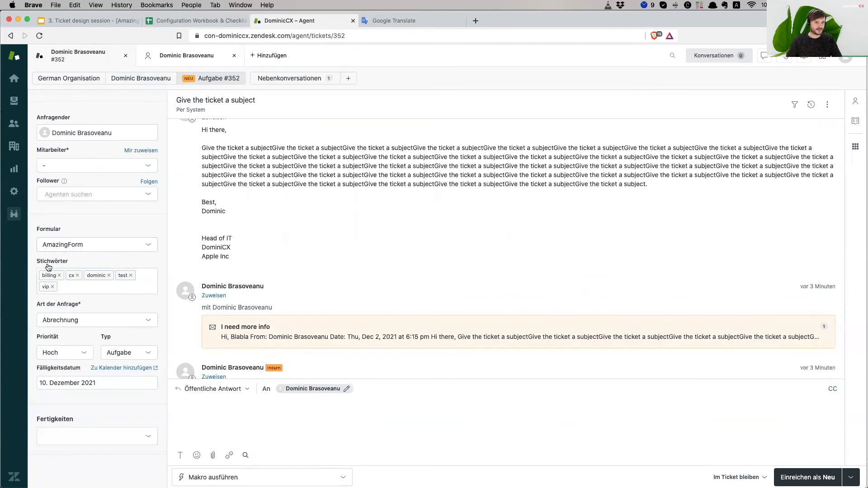
mouse_move(39, 305)
left_mouse_down()
mouse_move(83, 307)
mouse_move(34, 306)
left_mouse_up()
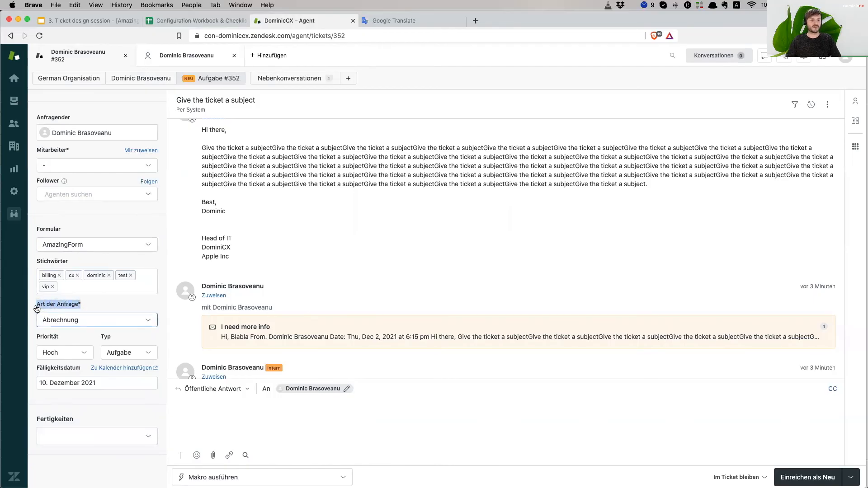
left_click_drag(89, 308, 80, 308)
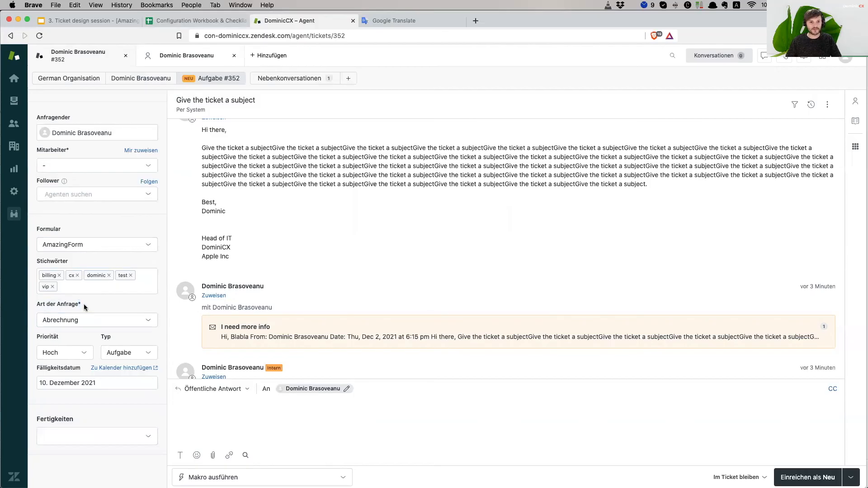
left_click_drag(84, 304, 40, 305)
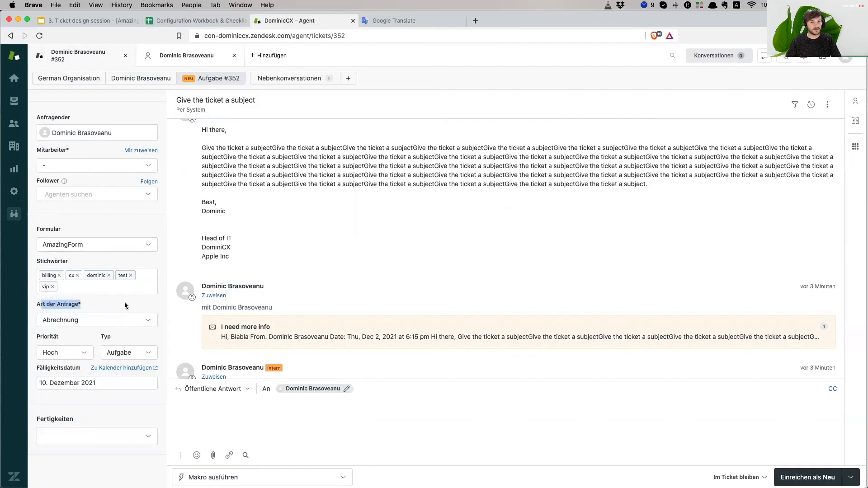
left_click(76, 319)
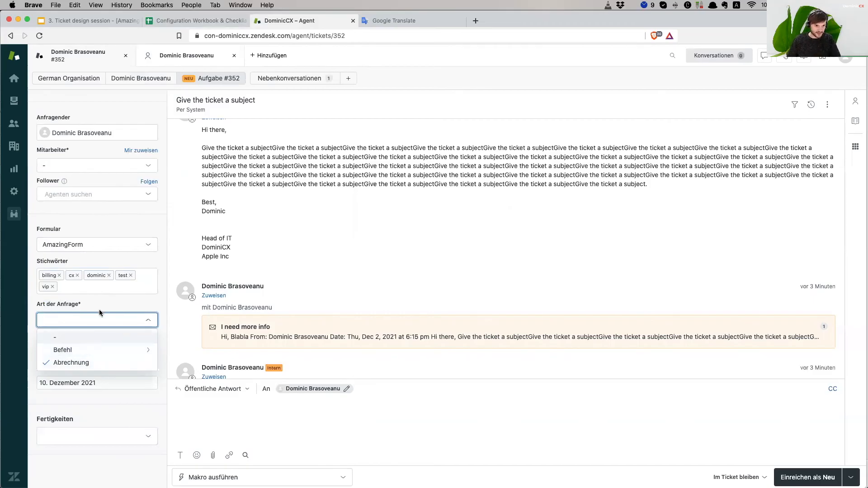
- Browse the Befehl inquiry types, then set Art der Anfrage to '-' instead of Abrechnung
left_click(91, 351)
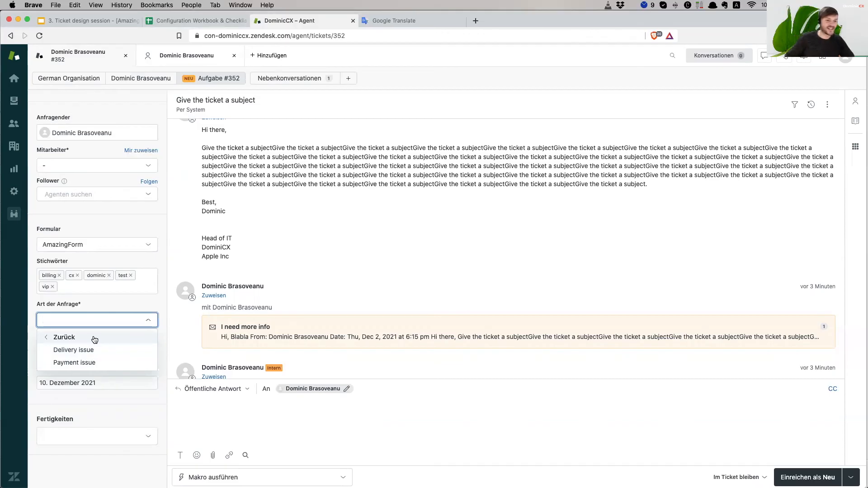
left_click(95, 340)
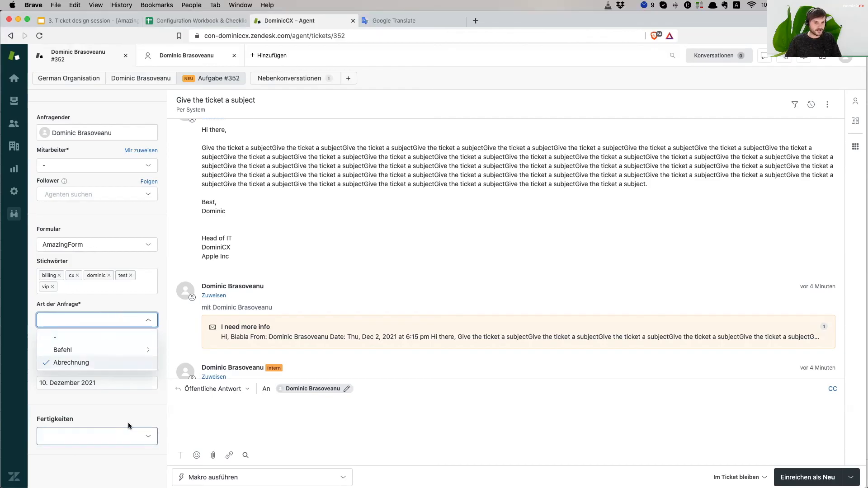
left_click(102, 398)
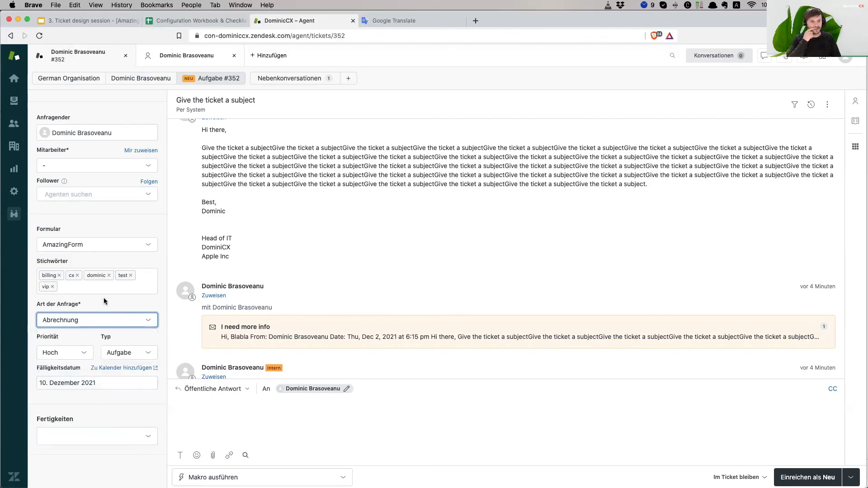
left_click(95, 322)
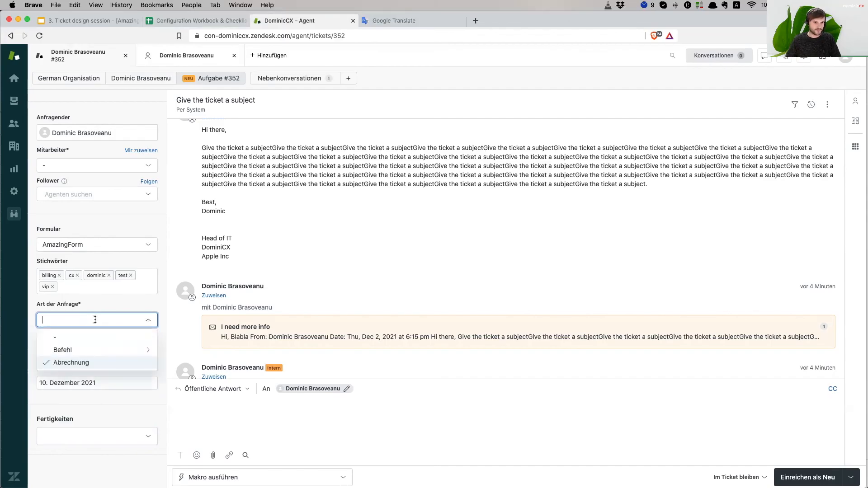
left_click(93, 353)
left_click(60, 340)
left_click(78, 340)
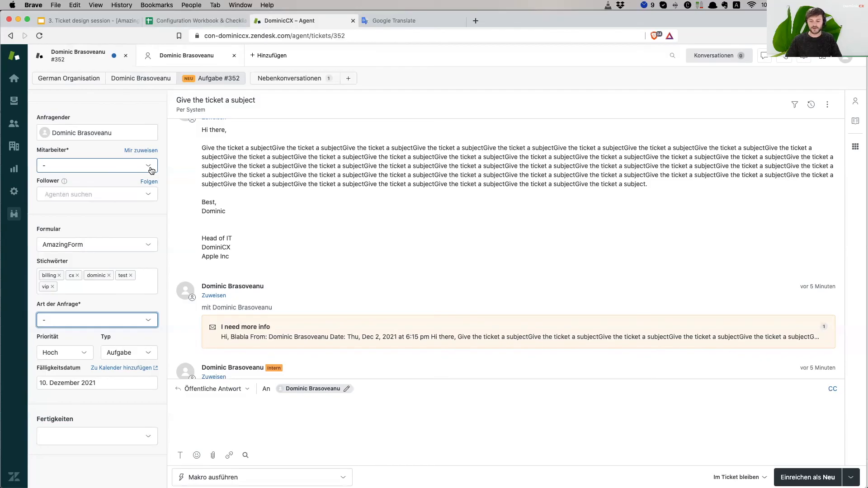
- Switch briefly to the video call app, then return to the browser with the ticket
left_click(190, 219)
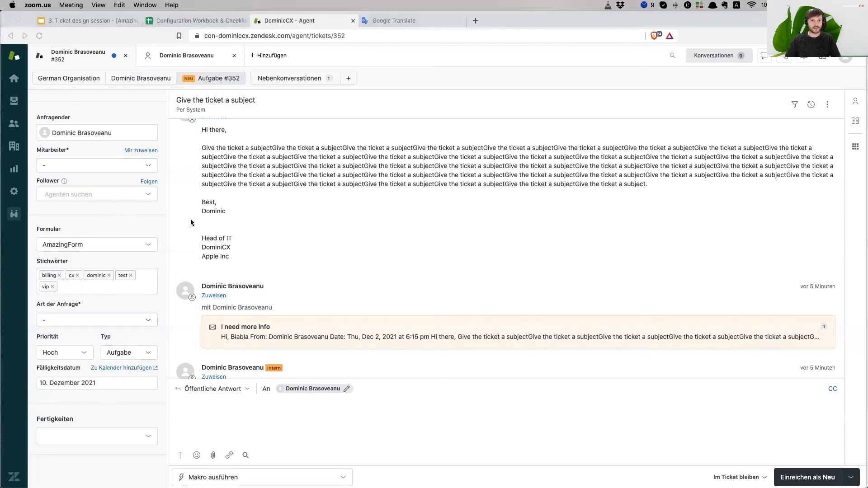
scroll(190, 218, "up", 1)
left_click(113, 221)
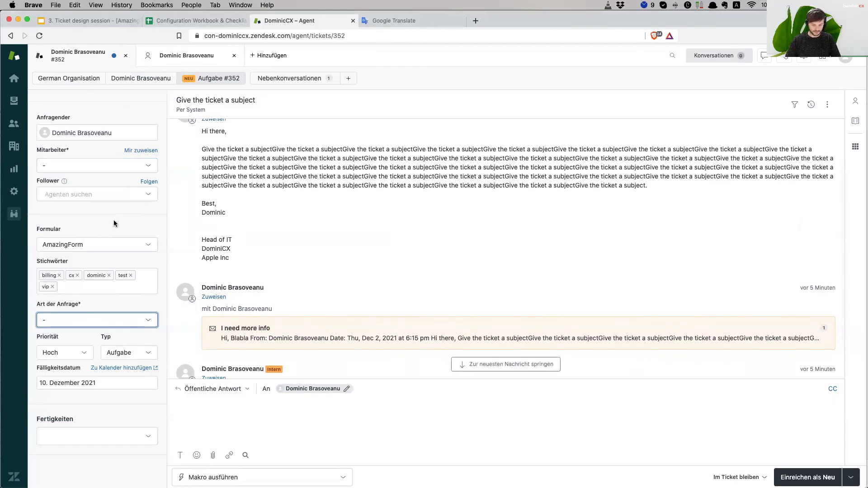
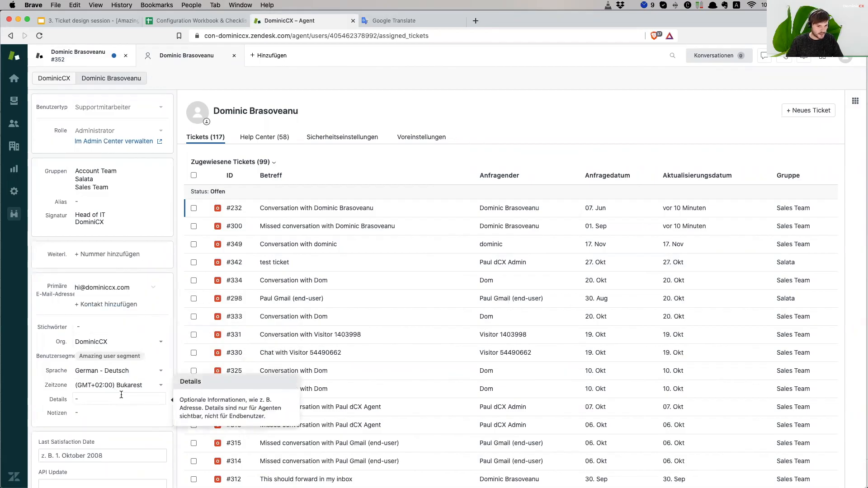
- Change the profile's Sprache to English (United States) and confirm reloading the page
left_click(113, 370)
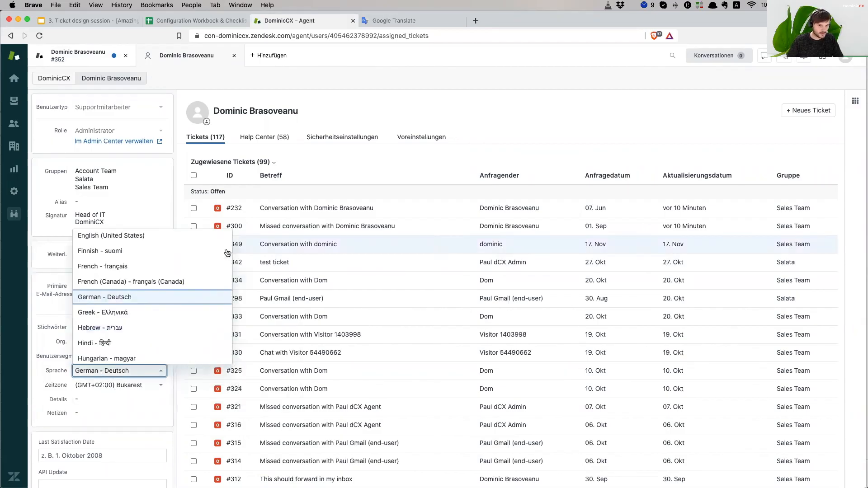
left_click(154, 245)
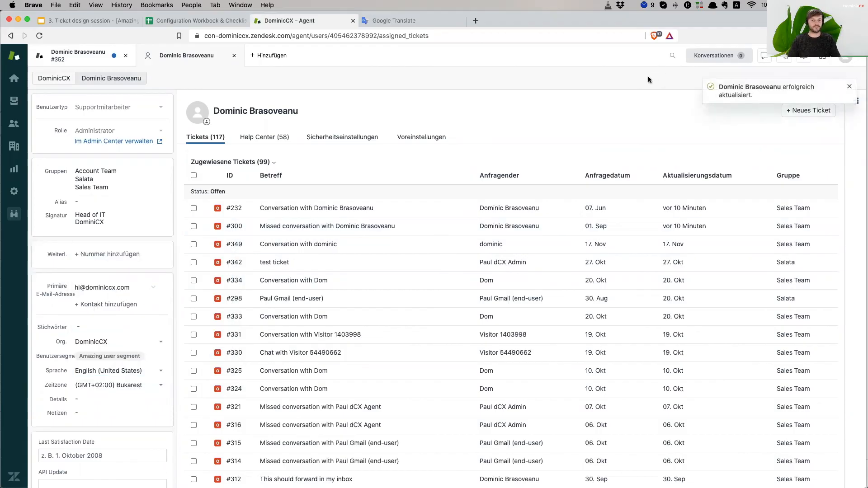
key("super+r")
left_click(495, 171)
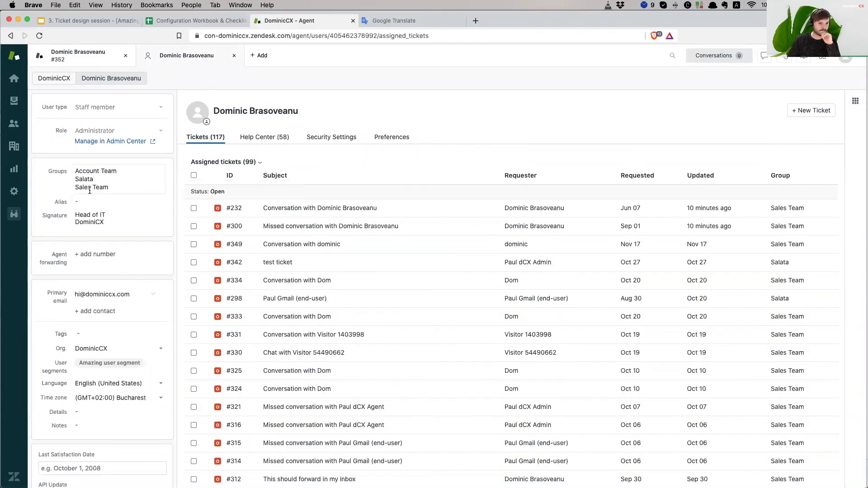
- Open AmazingForm for editing from Admin Ticket Forms
left_click(14, 192)
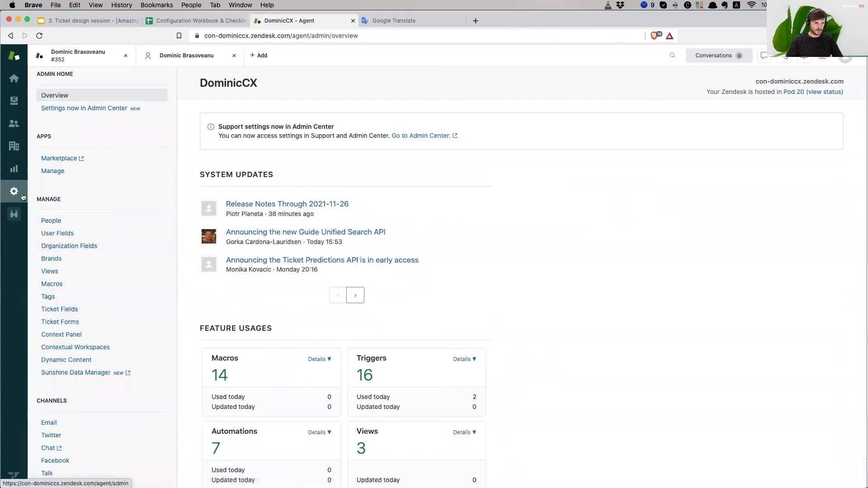
scroll(92, 306, "down", 2)
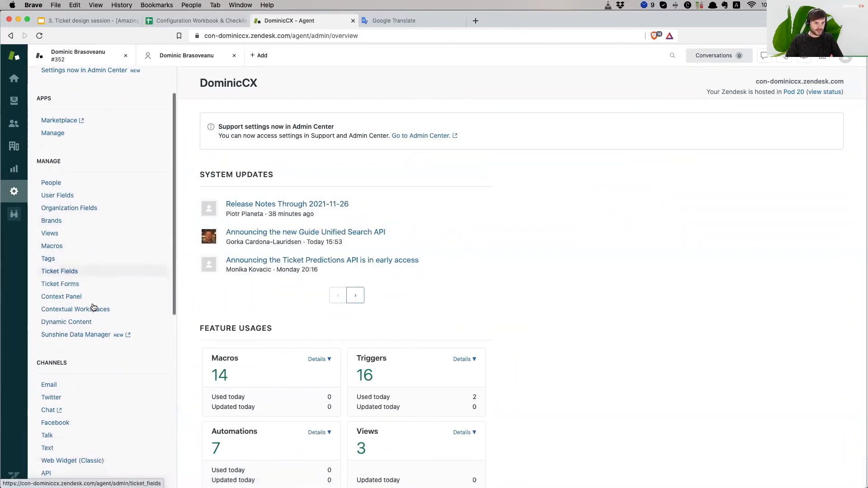
left_click(87, 285)
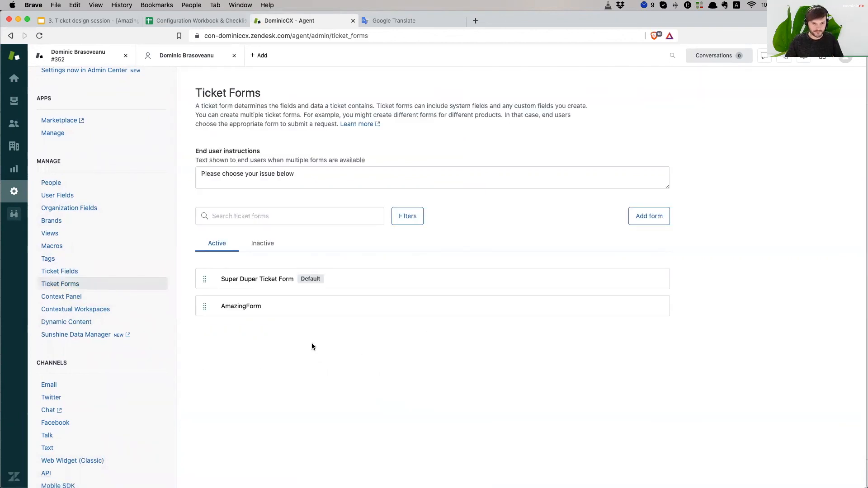
left_click(430, 307)
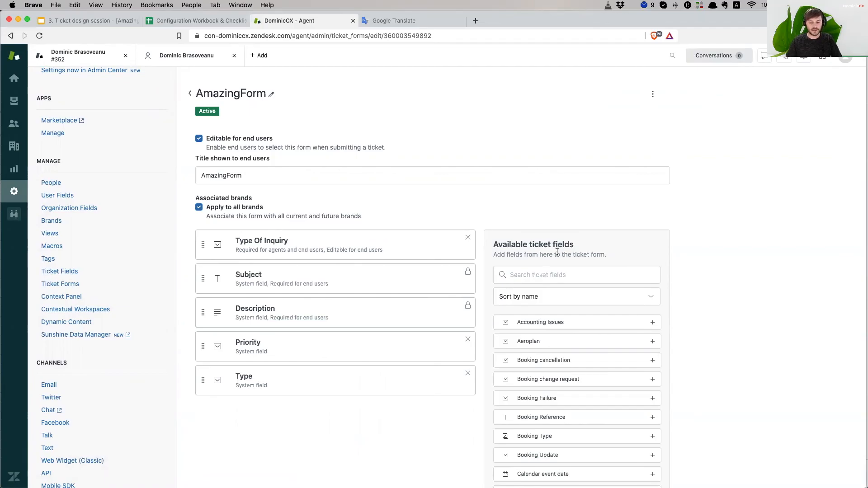
- Search AmazingForm's available fields for 'addre', find nothing, and switch to the Ticket Fields list
left_click(559, 275)
type("addre")
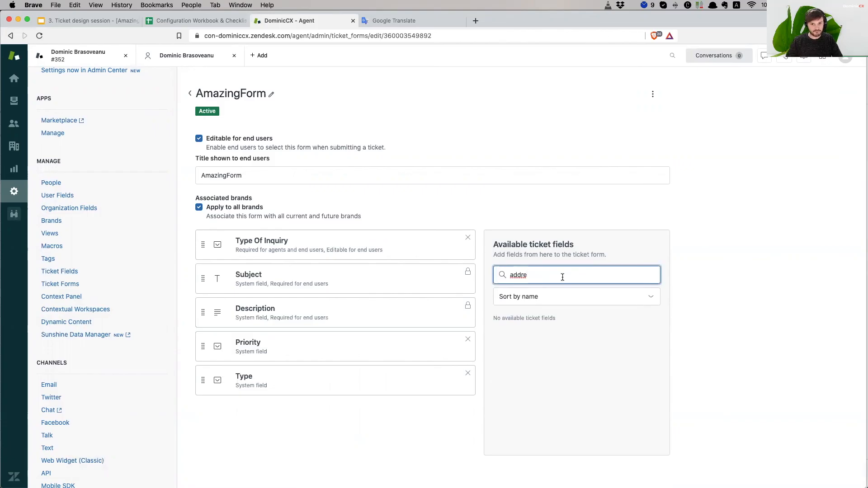
key("super+a")
key("BackSpace")
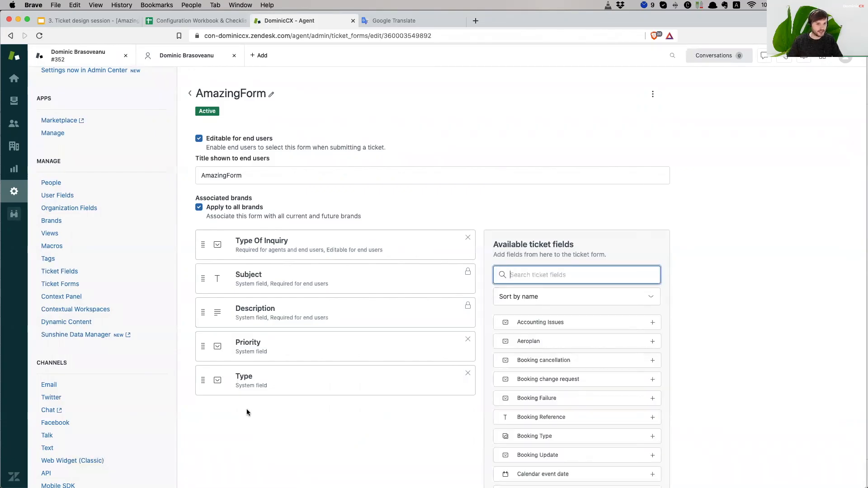
left_click(77, 272)
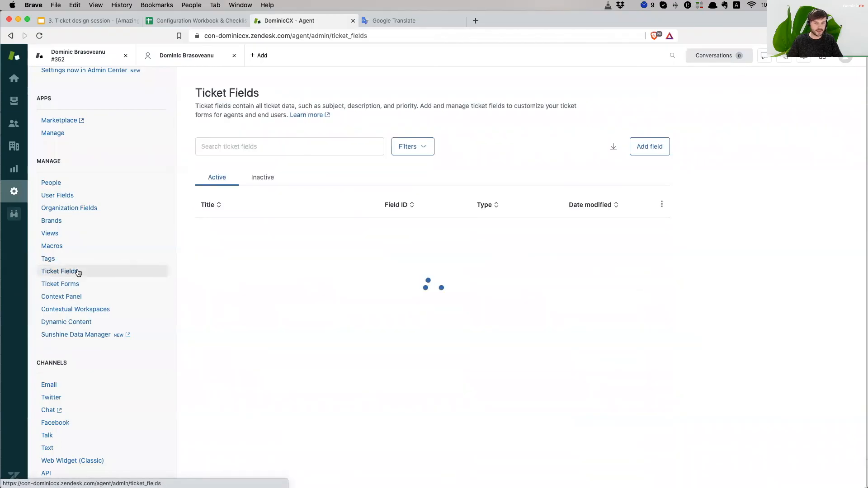
- Start a new Text ticket field named 'Address', editable for end users
left_click(660, 146)
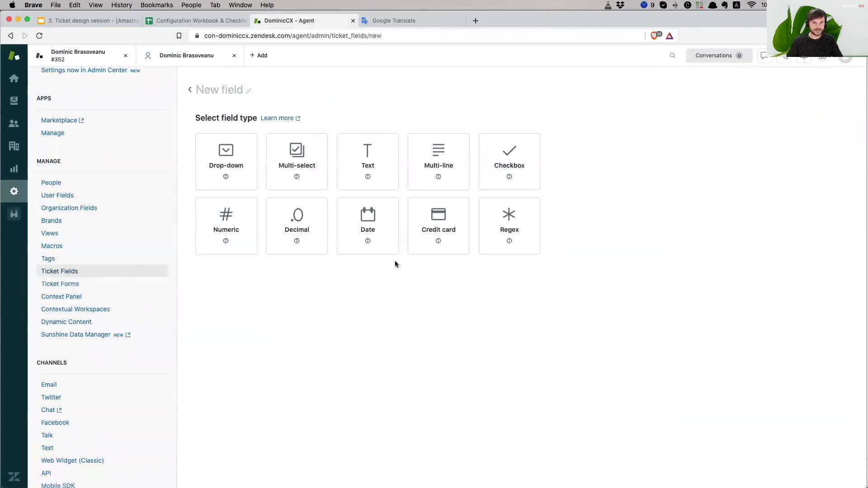
left_click(381, 171)
left_click(217, 90)
type("Address")
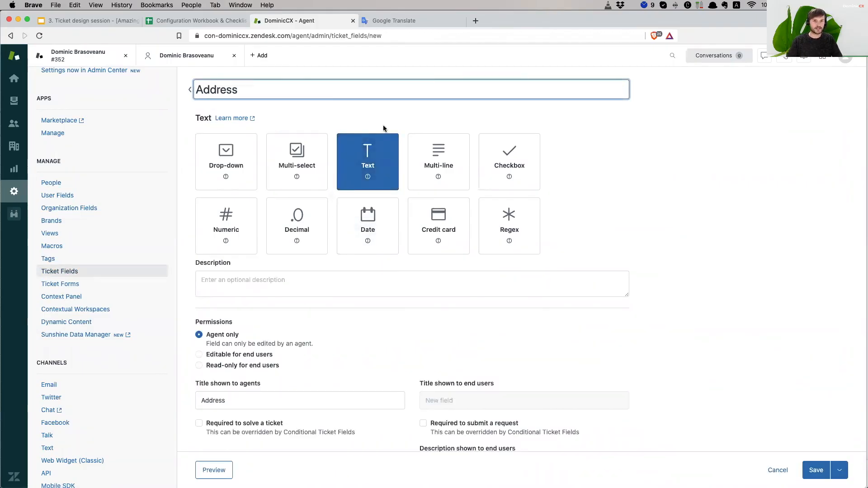
left_click(231, 354)
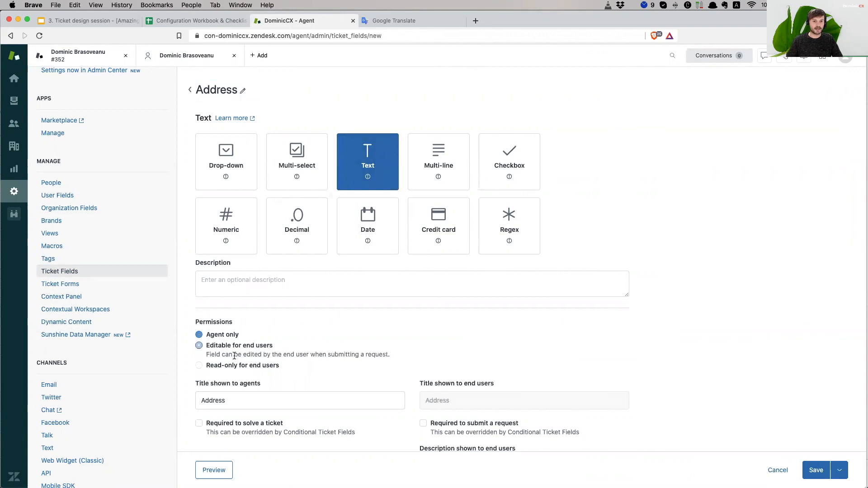
left_click(492, 286)
- Review the settings, save the Address field, and return to the Ticket Forms list
scroll(715, 270, "down", 2)
scroll(715, 270, "up", 2)
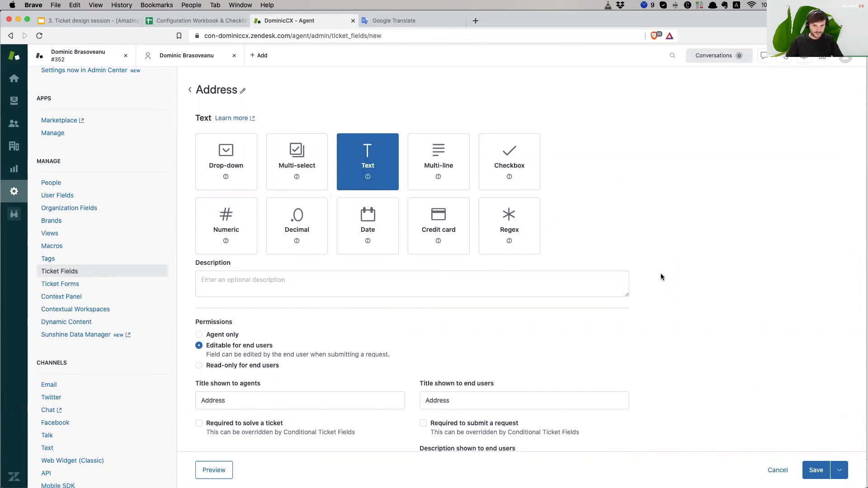
scroll(661, 274, "down", 2)
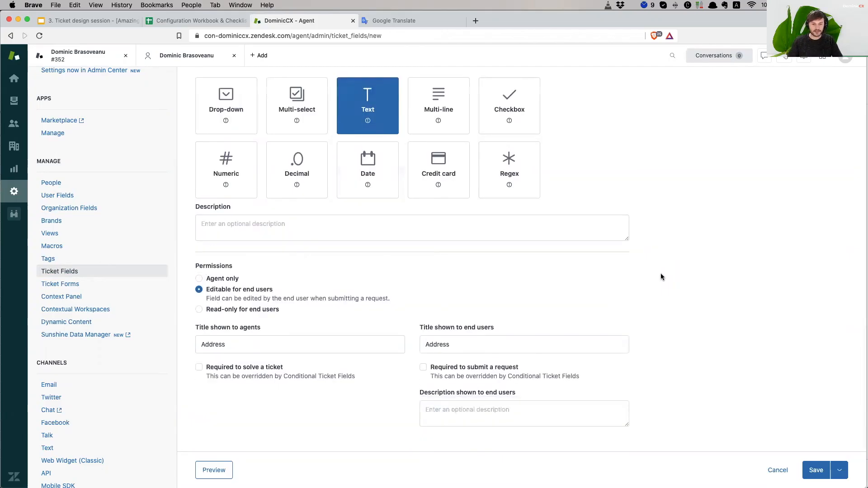
scroll(660, 274, "up", 2)
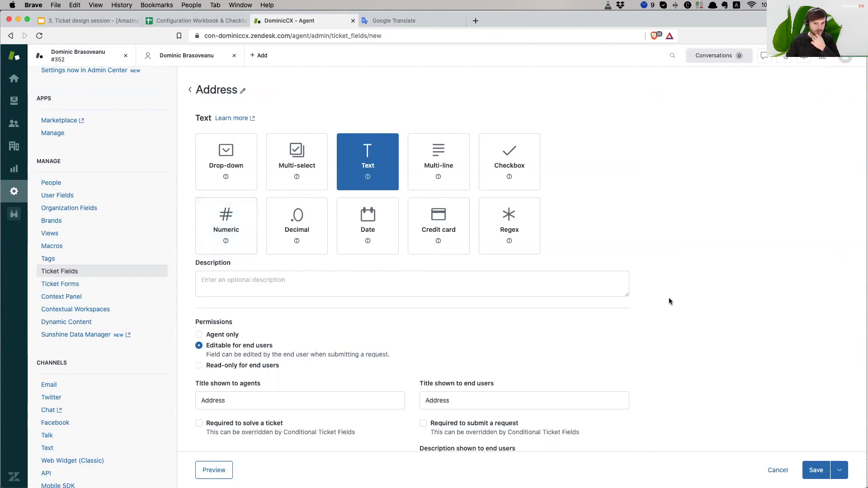
scroll(669, 299, "down", 2)
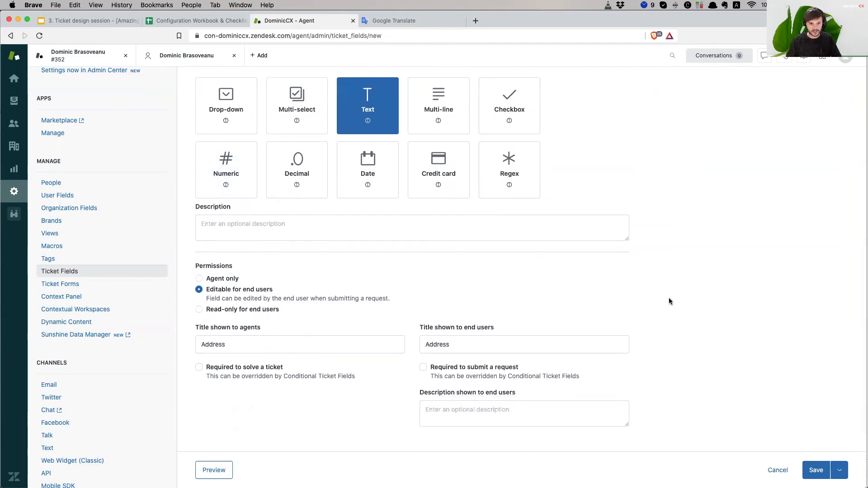
scroll(669, 299, "up", 2)
scroll(670, 298, "down", 1)
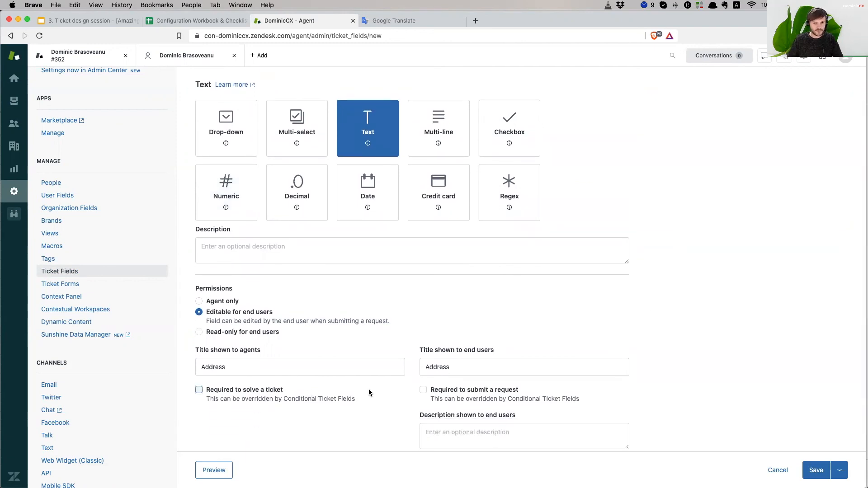
scroll(689, 359, "down", 1)
scroll(689, 360, "up", 2)
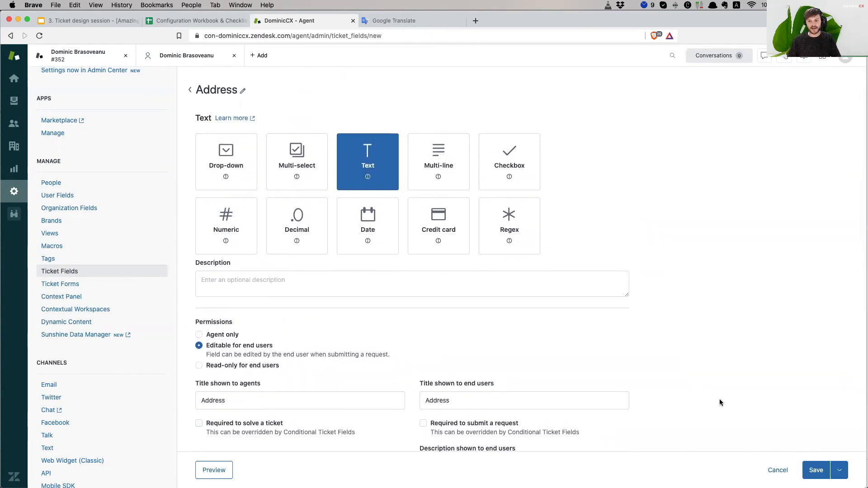
left_click(816, 470)
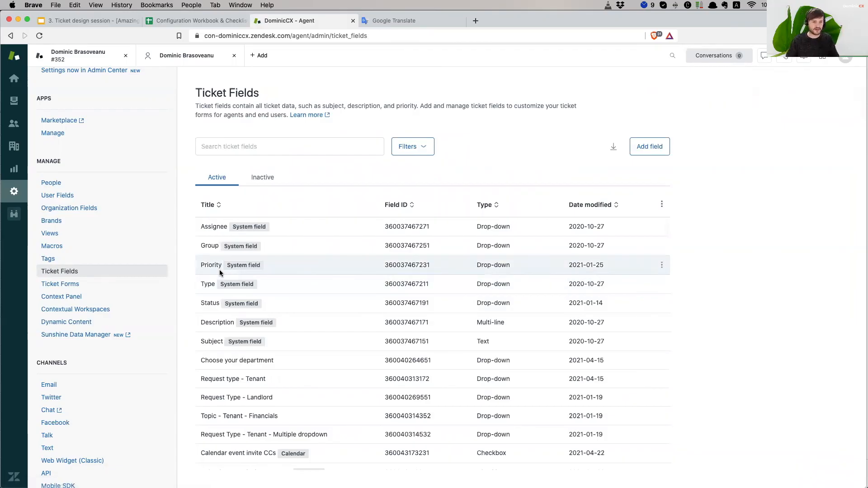
left_click(88, 290)
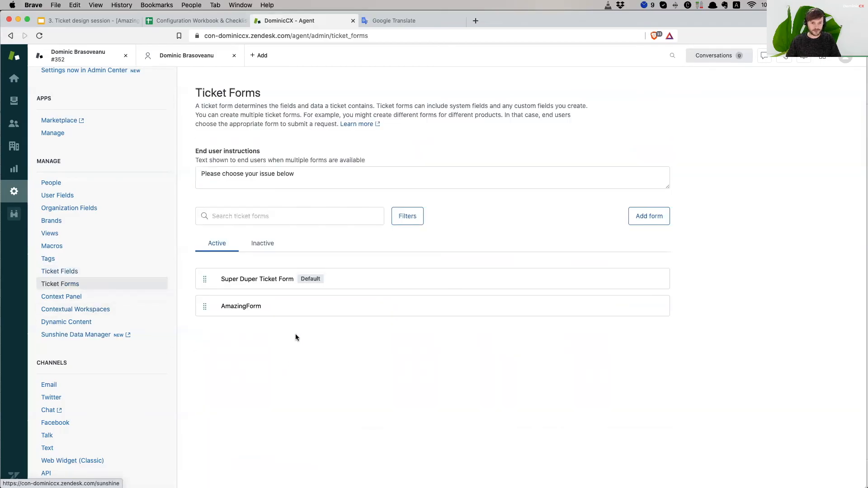
- In AmazingForm, add the Address field found by searching 'add', clear the search, and save
left_click(321, 309)
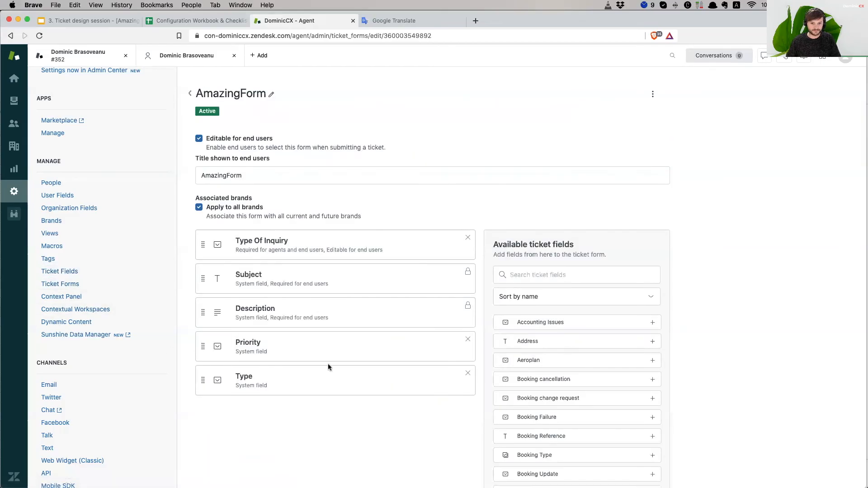
left_click(530, 280)
type("add")
left_click(652, 323)
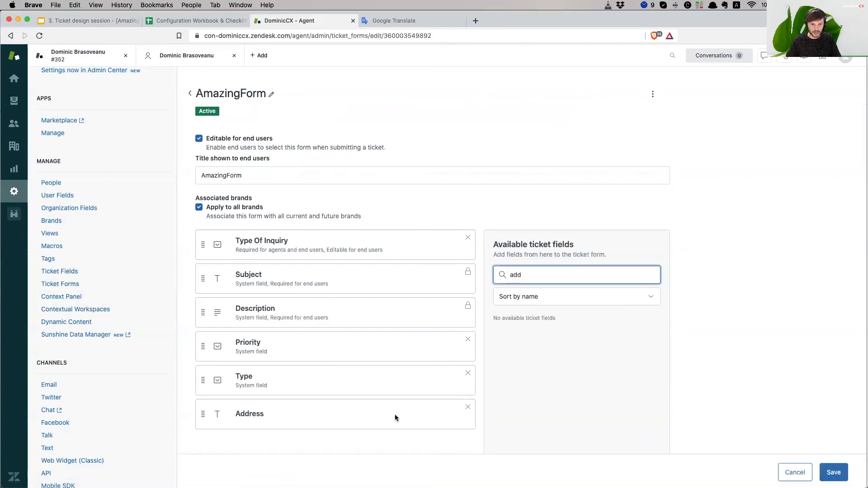
double_click(546, 275)
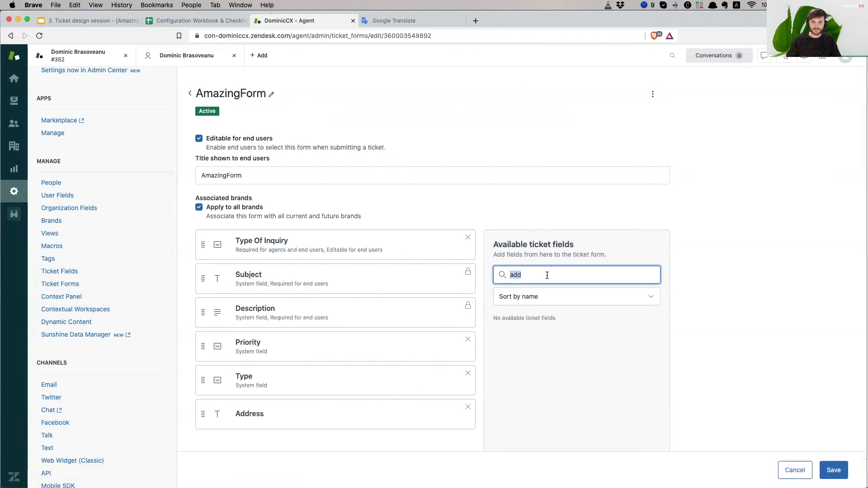
key("BackSpace")
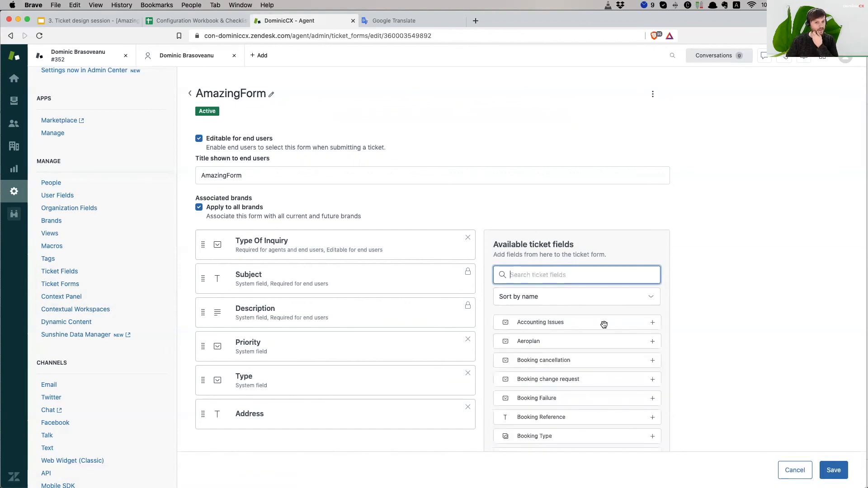
scroll(432, 371, "down", 2)
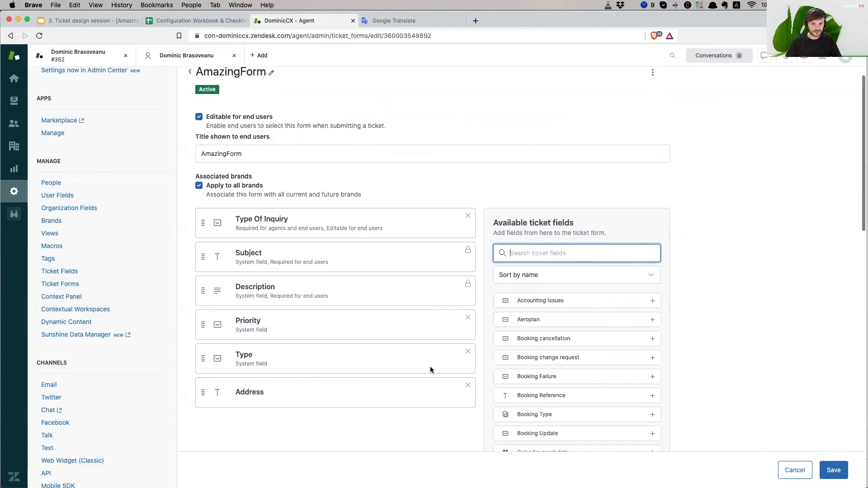
scroll(497, 373, "up", 2)
left_click(836, 471)
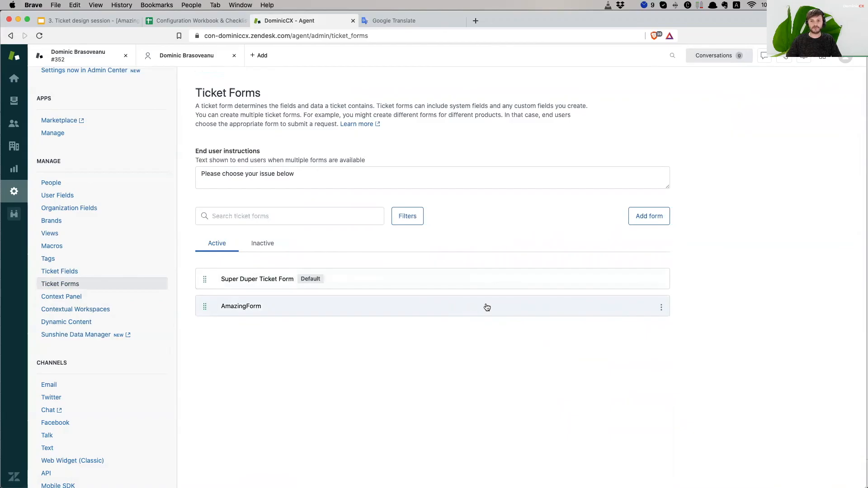
left_click(662, 309)
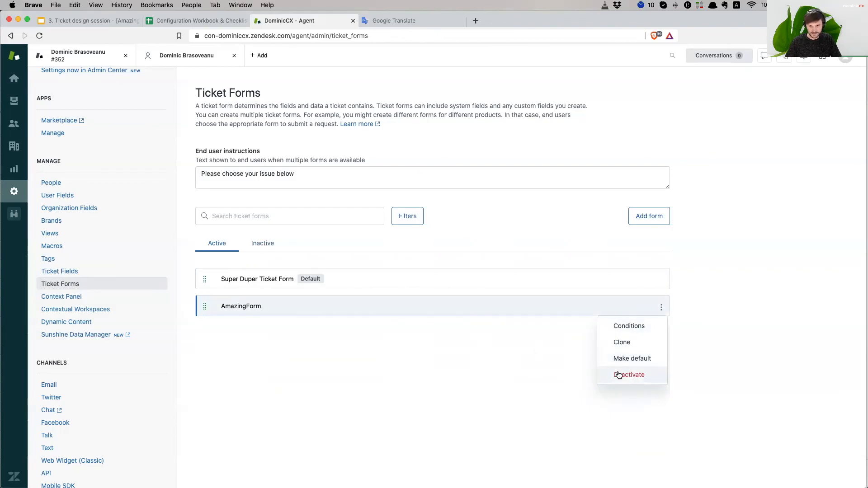
left_click(641, 330)
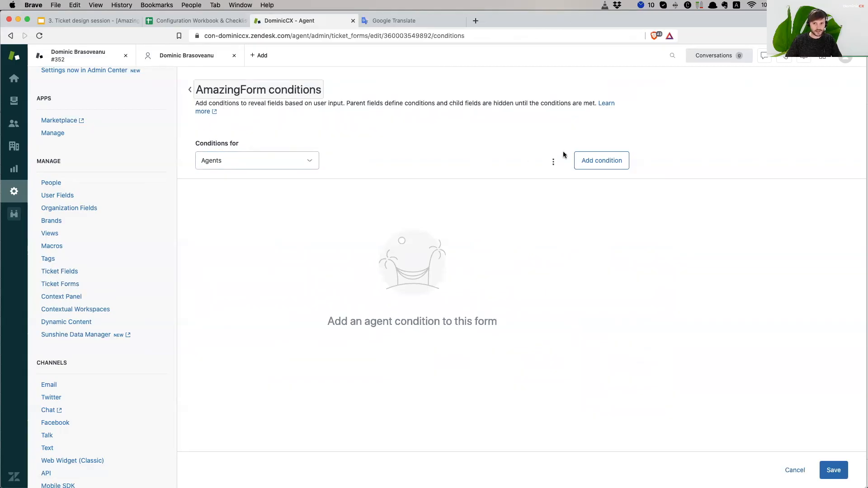
left_click(225, 162)
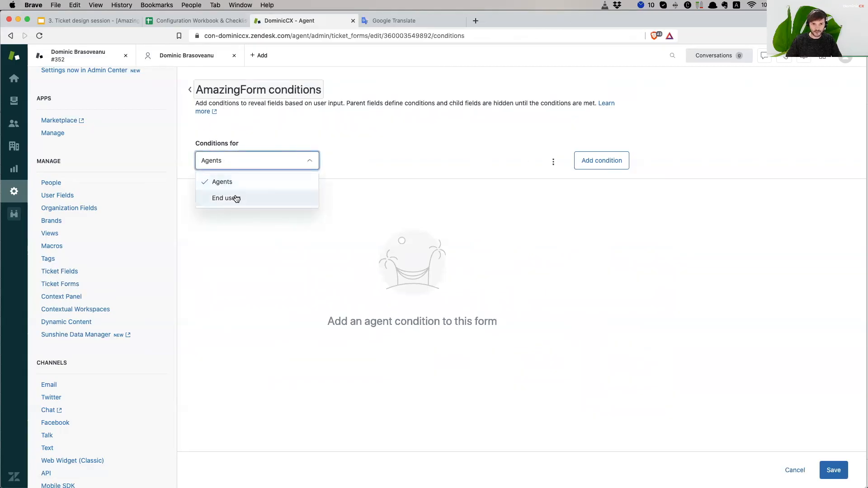
left_click(361, 153)
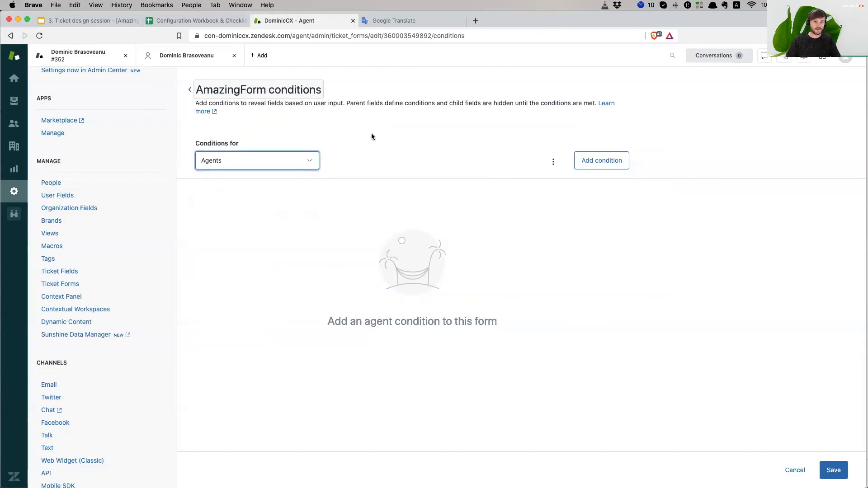
left_click(229, 163)
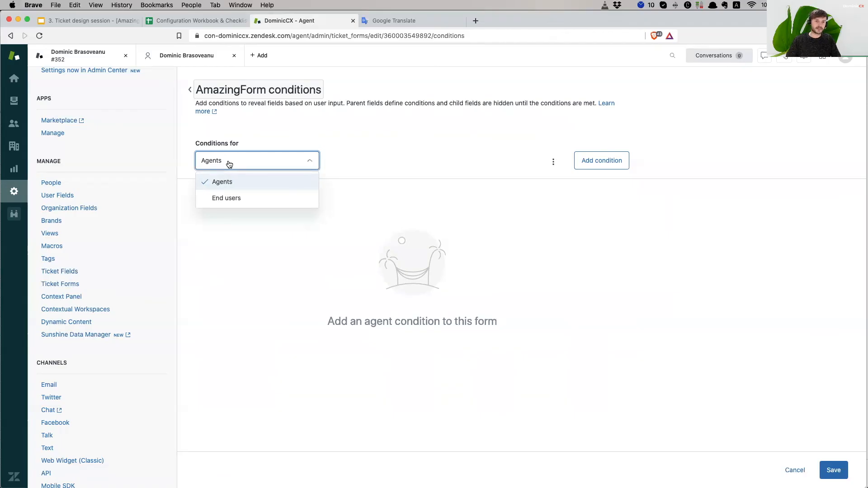
left_click(535, 167)
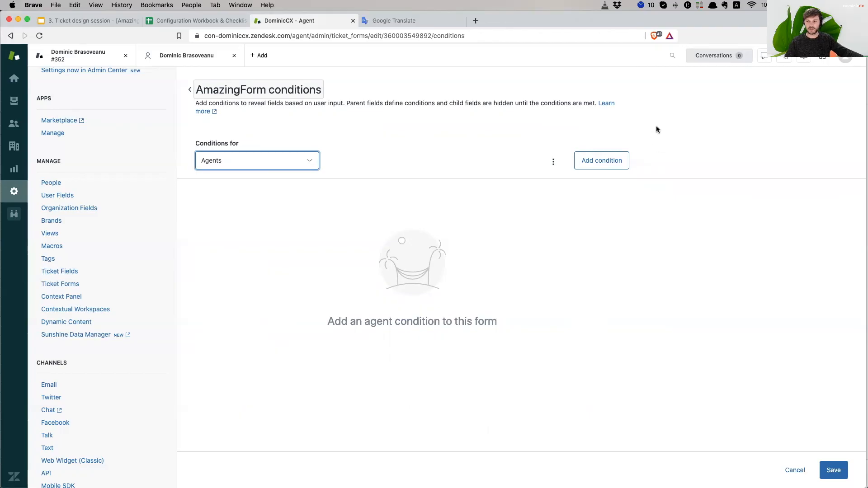
- Start an agent condition with Type Of Inquiry as parent and value Order::Delivery issue
left_click(594, 161)
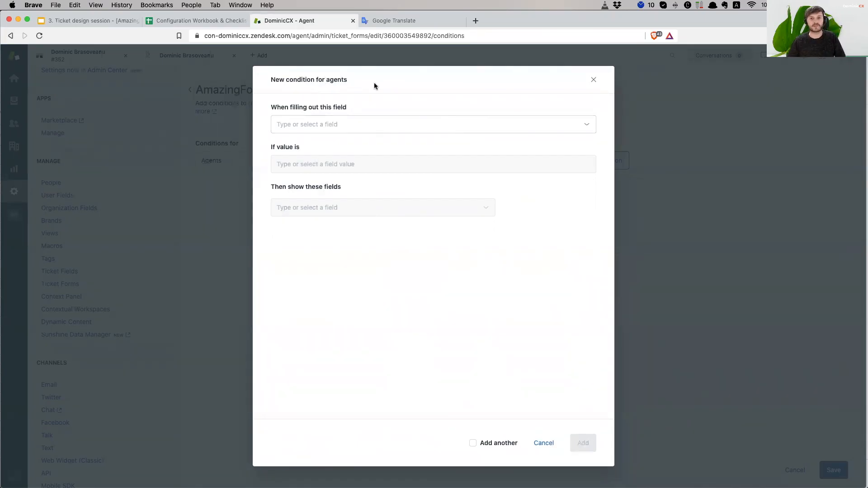
left_click(332, 123)
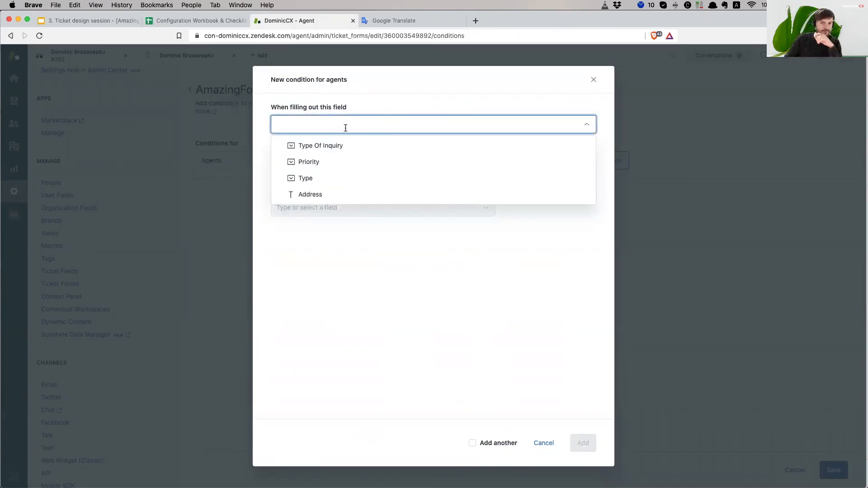
left_click(347, 150)
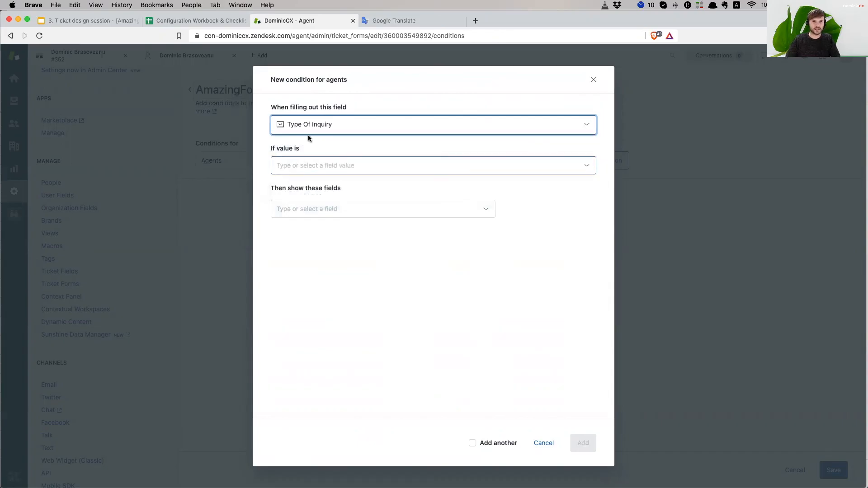
left_click(323, 161)
left_click(323, 161)
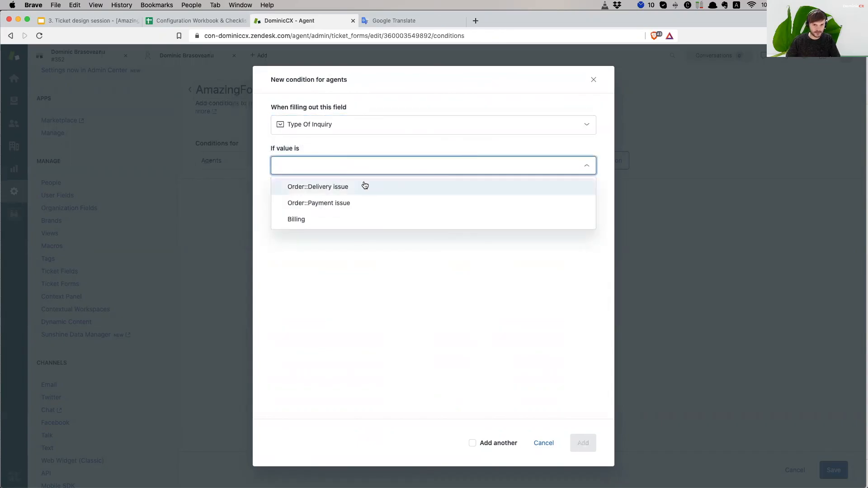
left_click(352, 188)
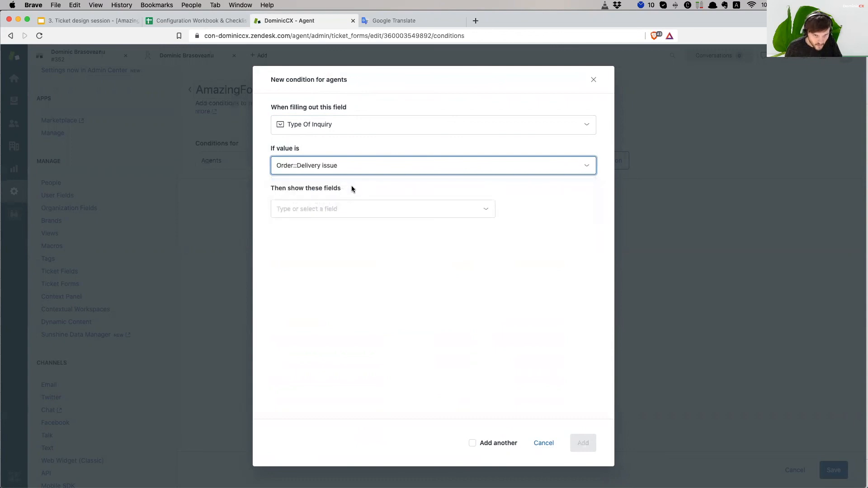
- Make it reveal Address, required when solved, and add it with Add another ticked
left_click(329, 209)
left_click(333, 263)
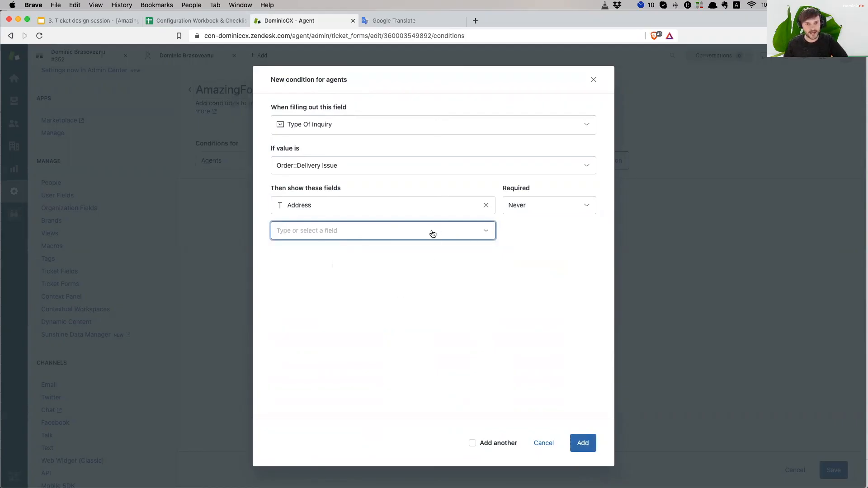
left_click(527, 211)
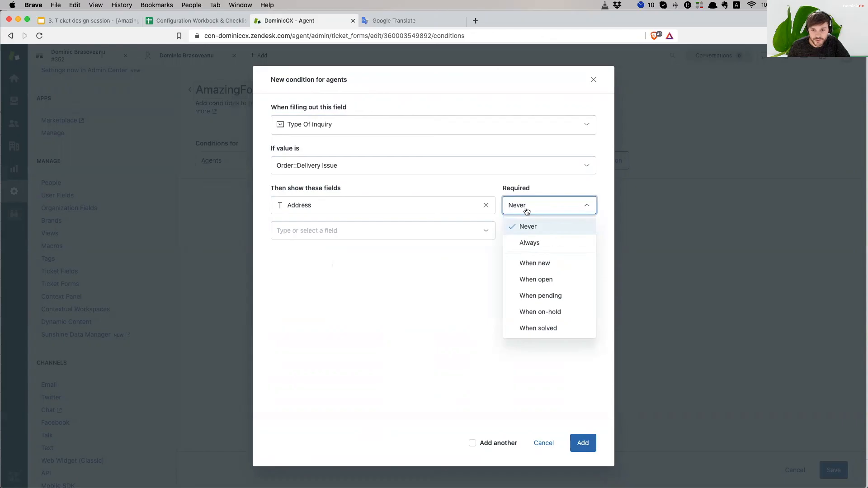
left_click(547, 330)
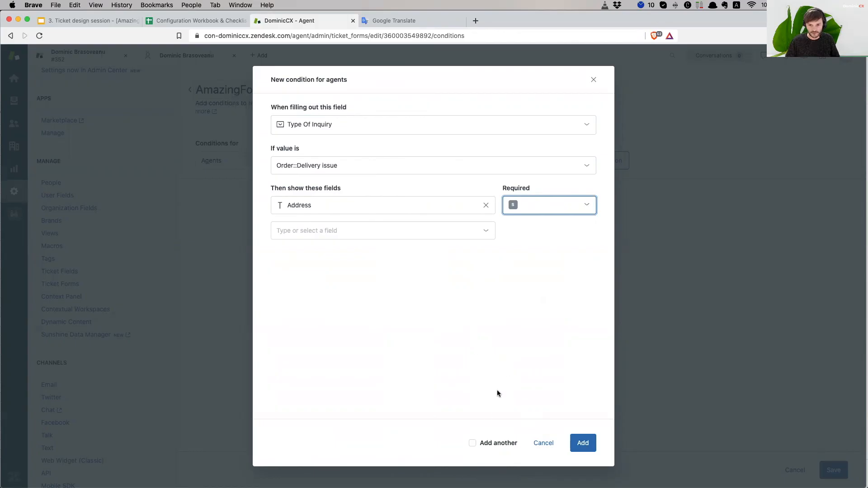
left_click(473, 443)
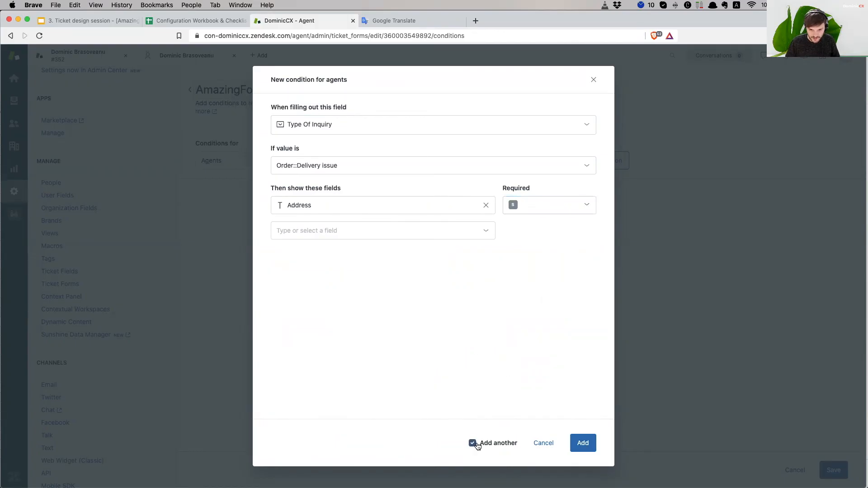
left_click(583, 443)
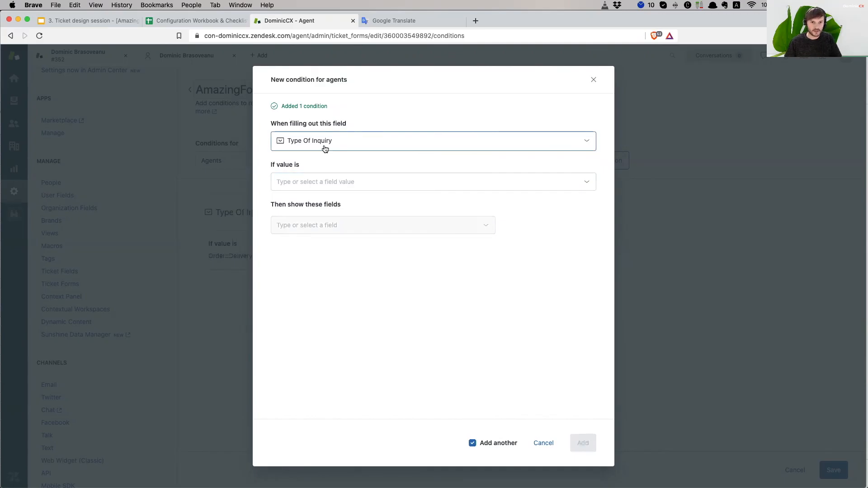
- Set a second condition for Order::Payment issue revealing Address, required when solved
left_click(323, 183)
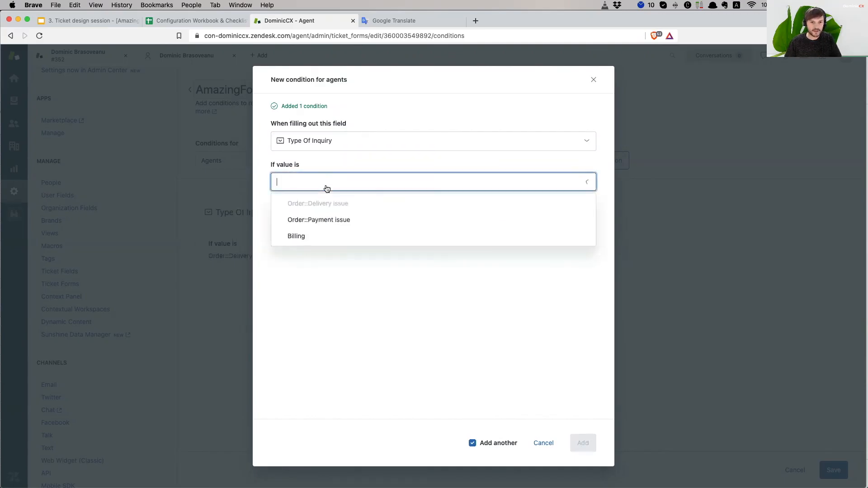
left_click(344, 221)
left_click(333, 225)
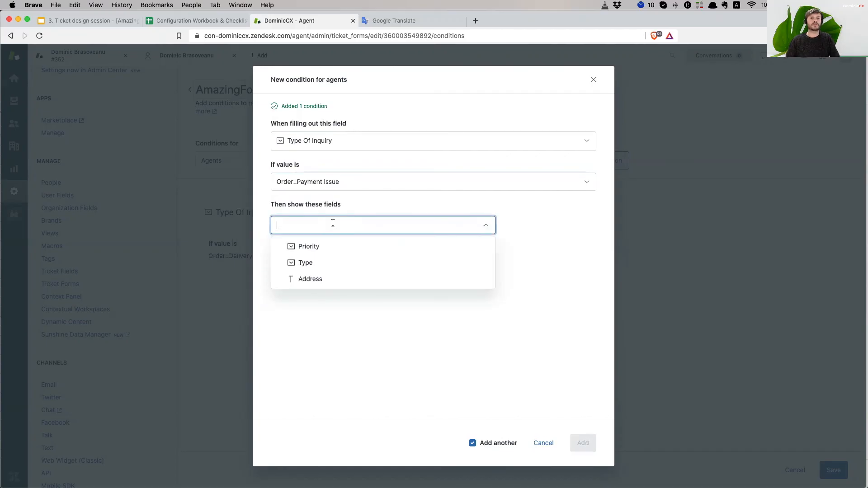
left_click(322, 280)
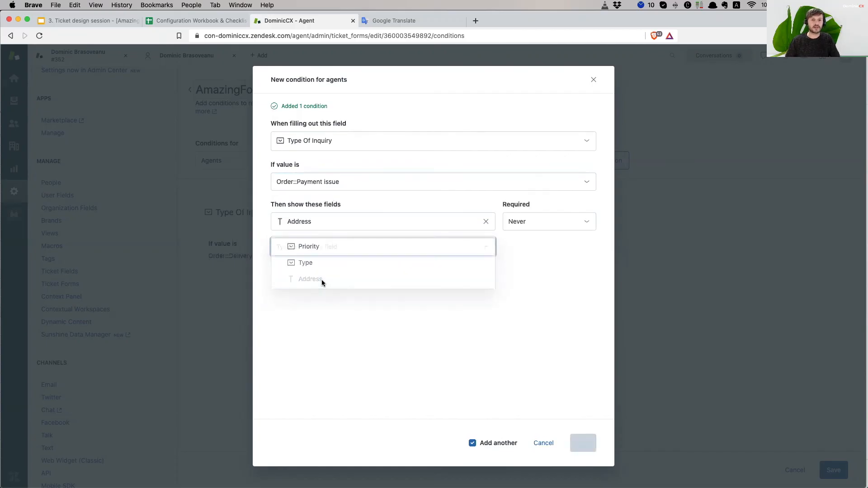
left_click(551, 222)
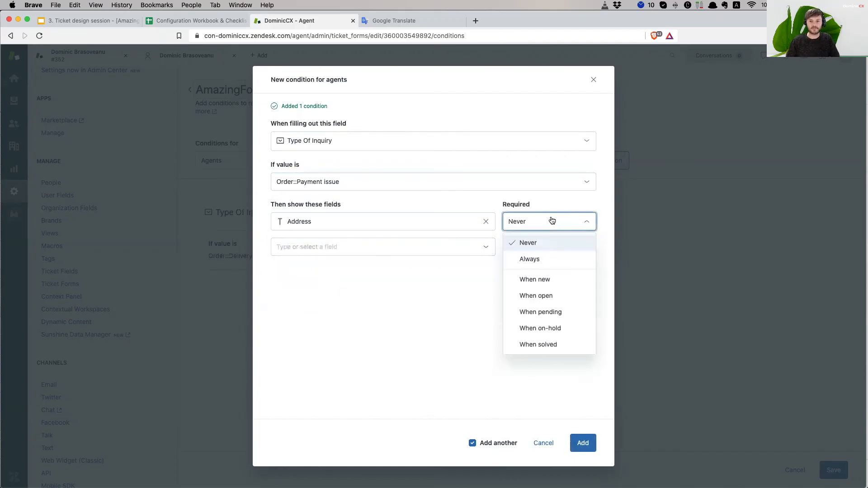
left_click(557, 345)
- Add the Payment issue condition without Add another and save AmazingForm's agent conditions
left_click(474, 443)
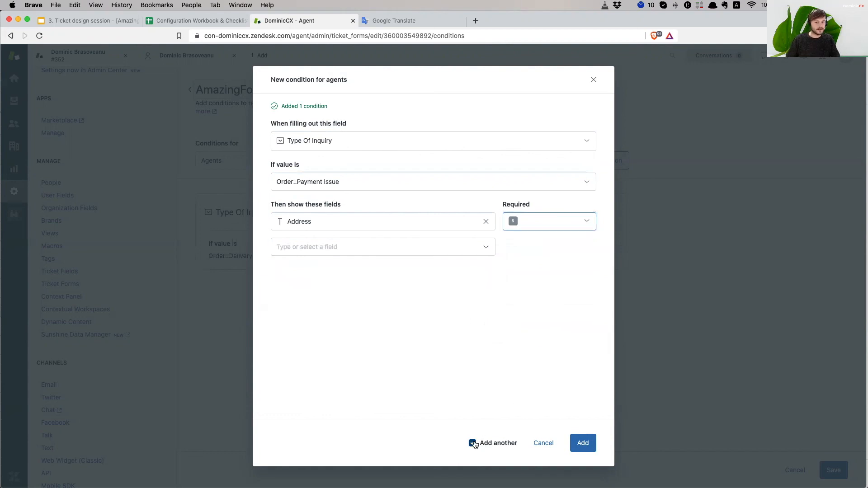
left_click(584, 444)
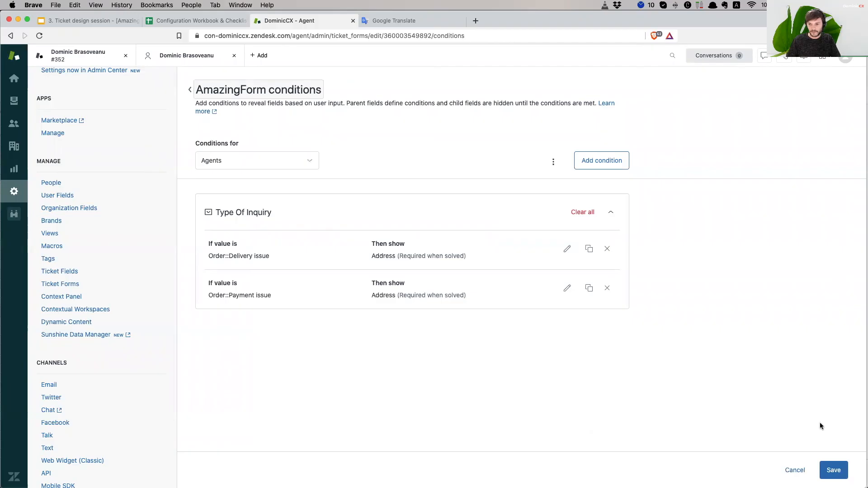
left_click(831, 470)
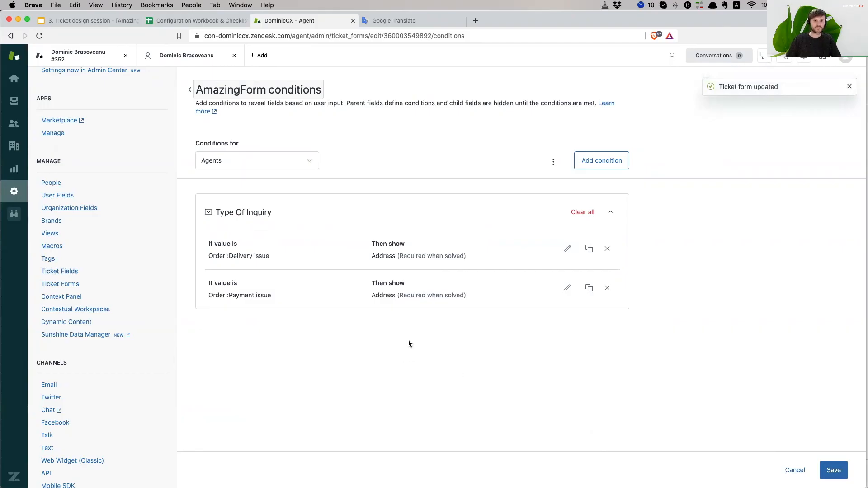
left_click(243, 156)
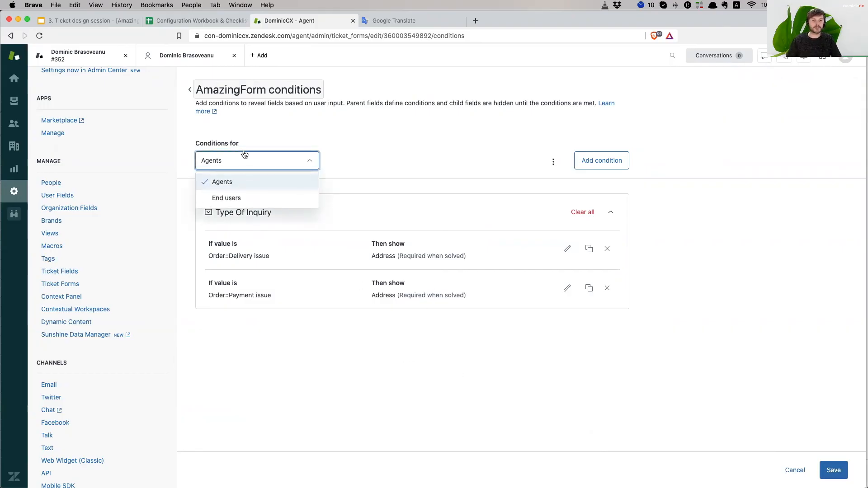
- Copy the agent conditions to End users, check the Type Of Inquiry rules, save, and reload
left_click(234, 198)
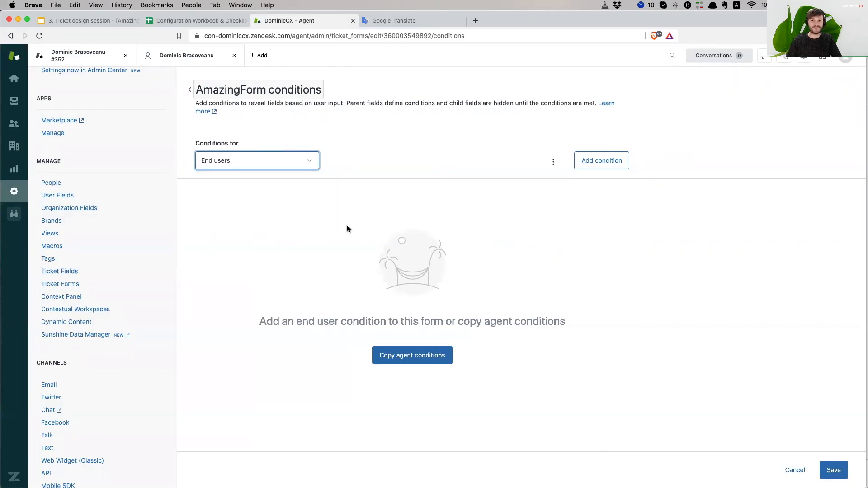
left_click(404, 361)
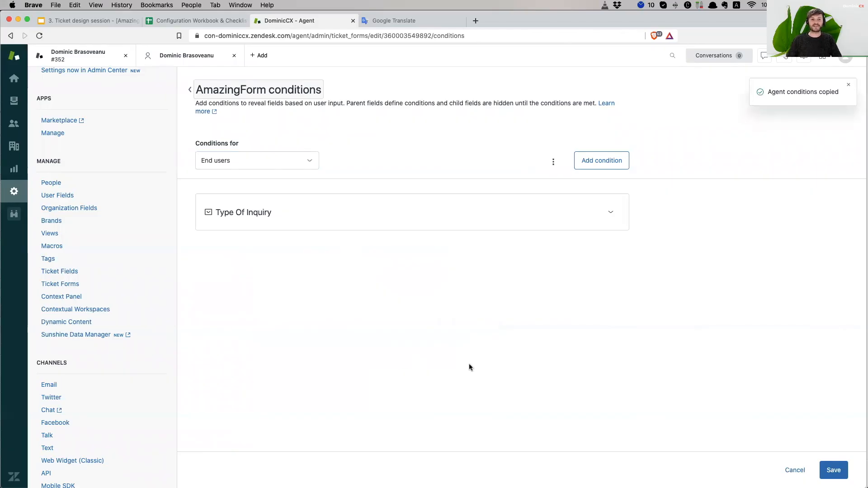
left_click(306, 216)
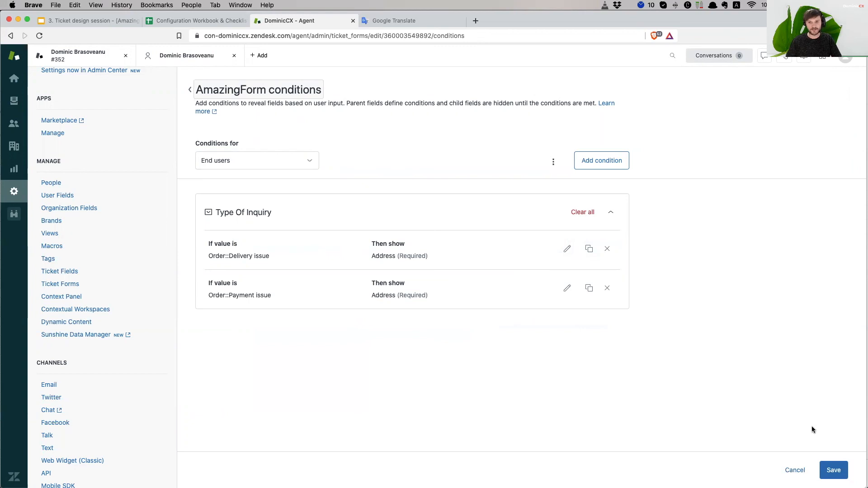
left_click(834, 471)
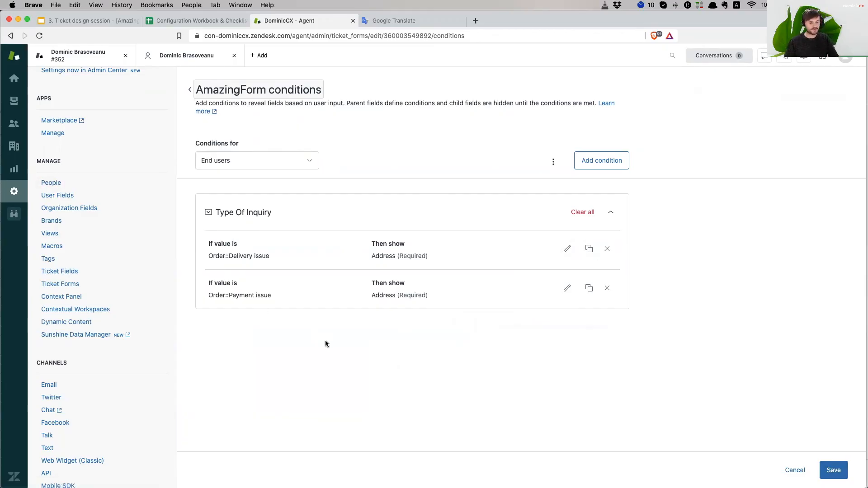
key("super+r")
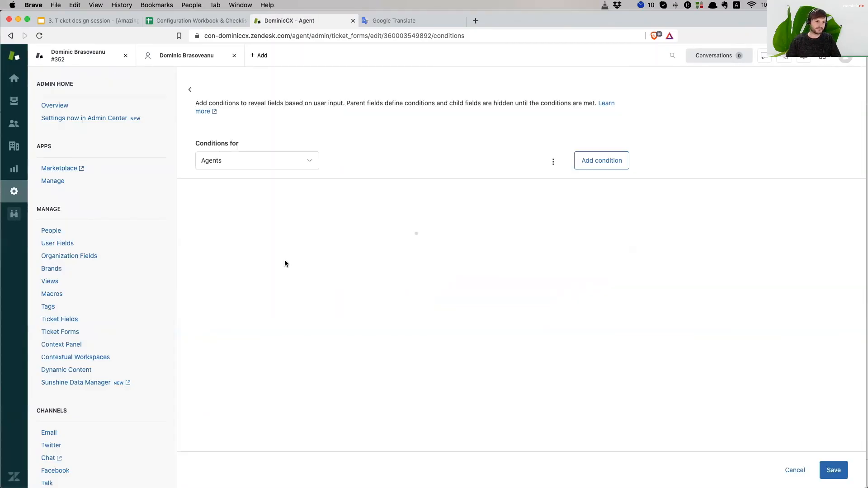
left_click(11, 105)
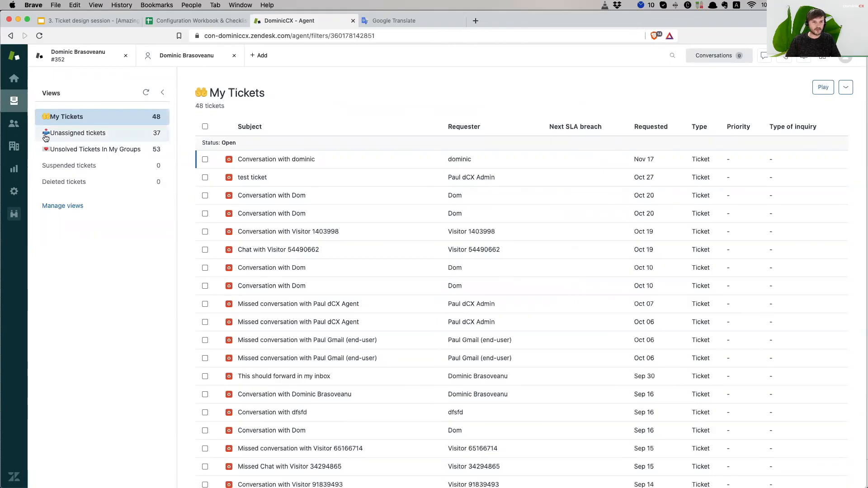
left_click(78, 58)
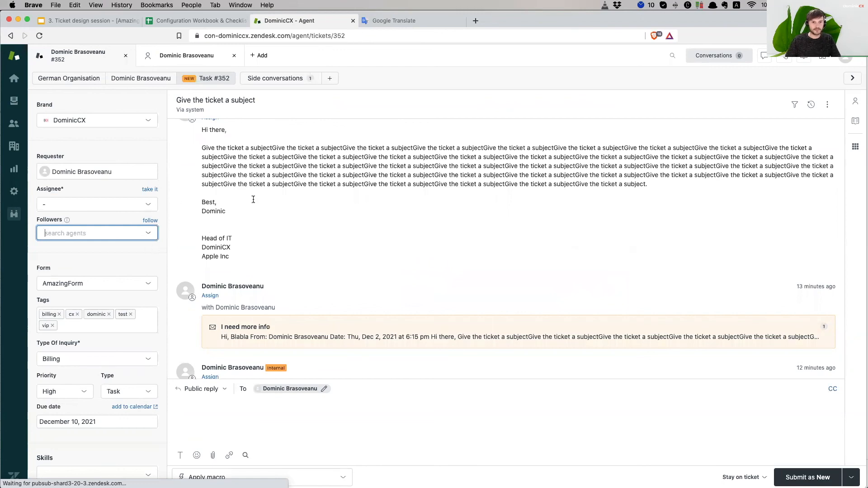
scroll(252, 197, "up", 1)
scroll(111, 245, "down", 2)
scroll(111, 246, "up", 2)
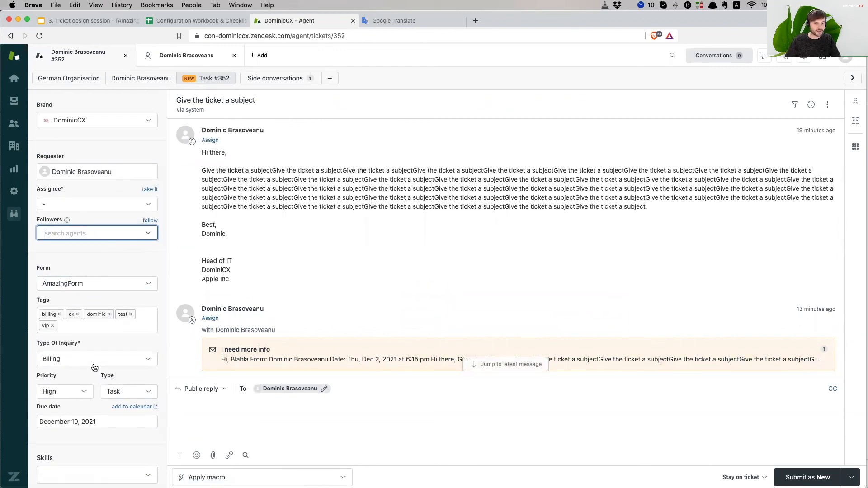
left_click(120, 359)
left_click(93, 390)
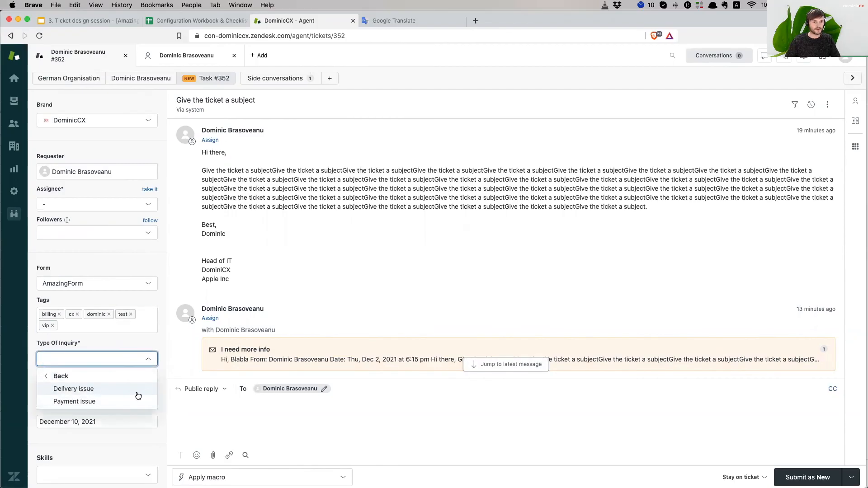
left_click(113, 389)
scroll(113, 393, "down", 2)
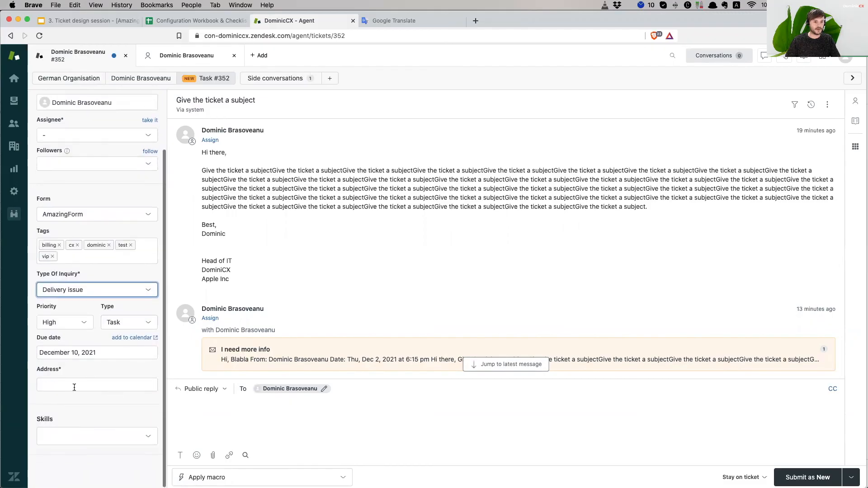
left_click(77, 383)
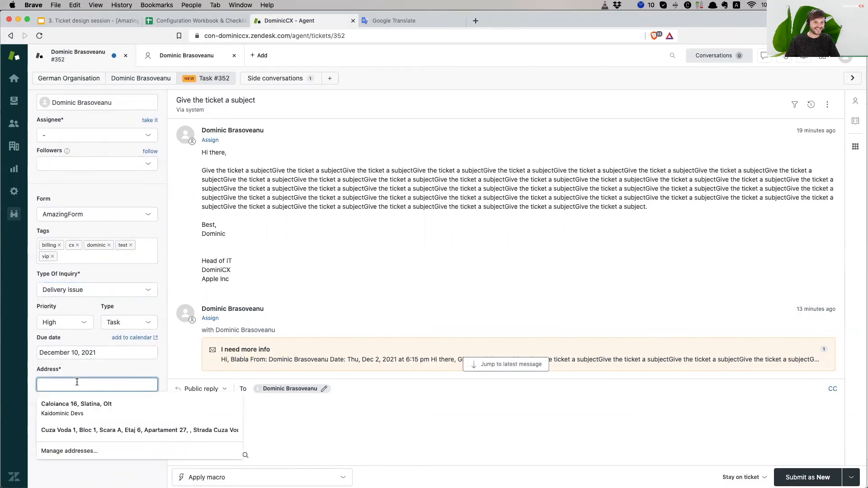
left_click(114, 204)
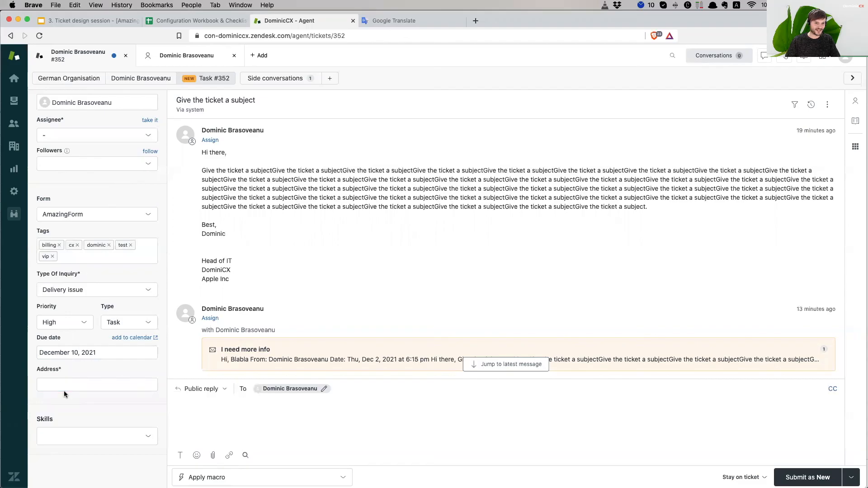
left_click(88, 290)
left_click(74, 332)
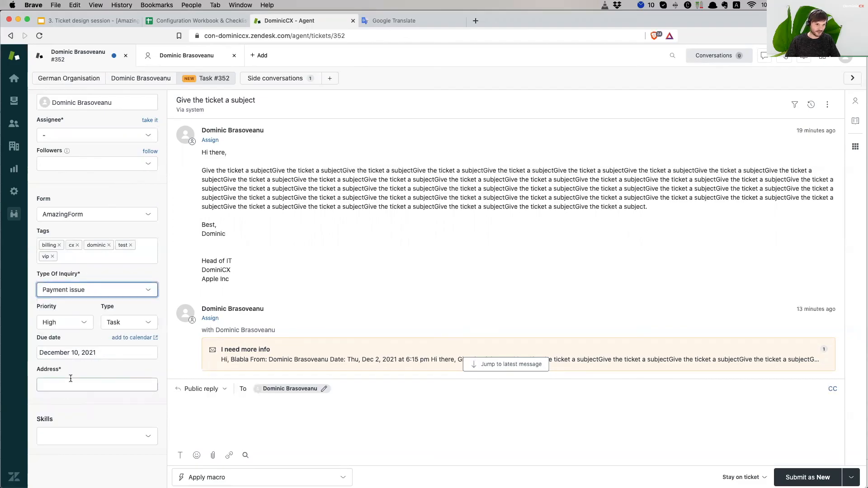
left_click(75, 290)
left_click(60, 308)
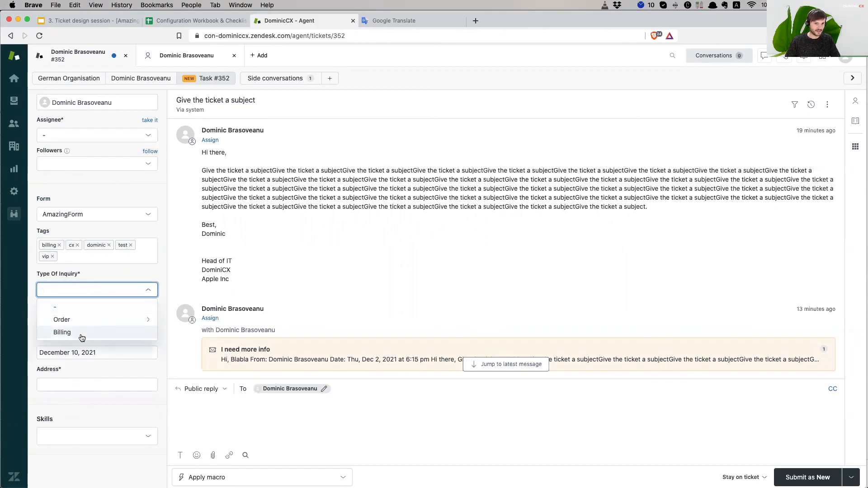
left_click(82, 337)
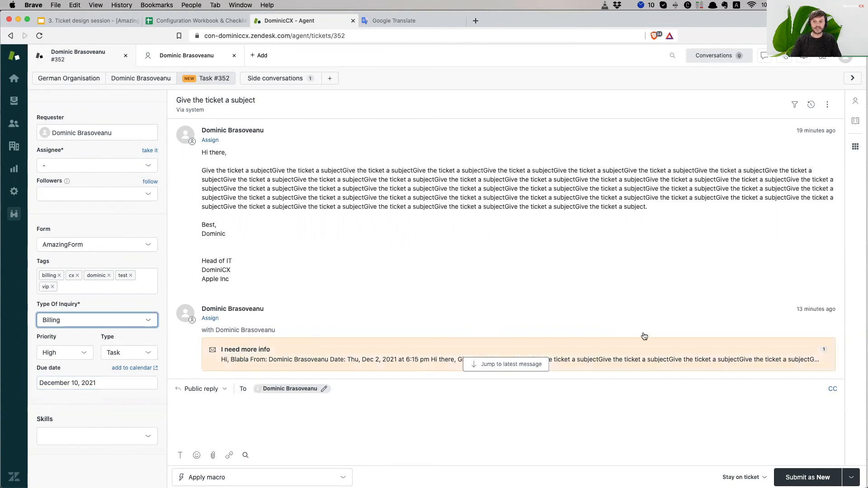
scroll(506, 273, "down", 3)
scroll(506, 274, "up", 3)
scroll(505, 274, "down", 3)
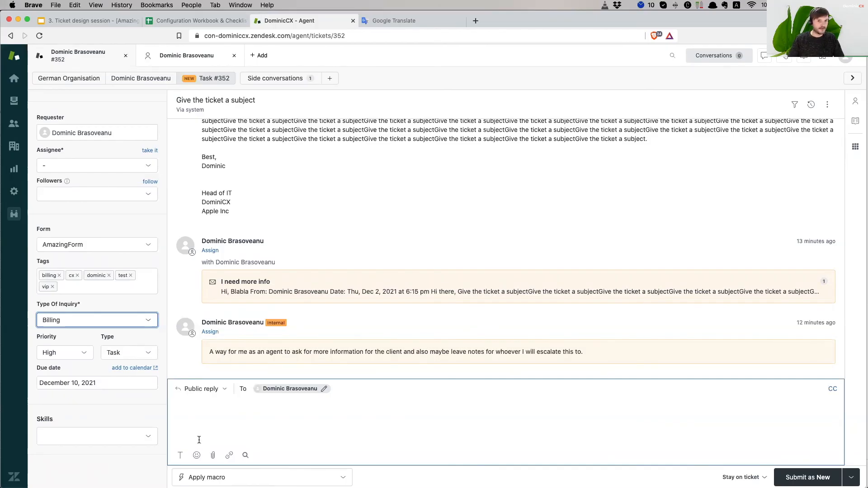
scroll(397, 255, "up", 1)
scroll(397, 255, "down", 1)
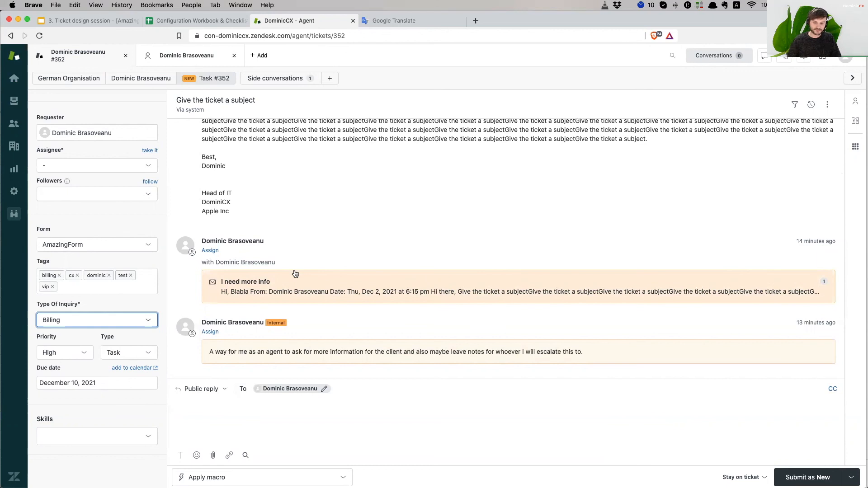
scroll(296, 274, "up", 3)
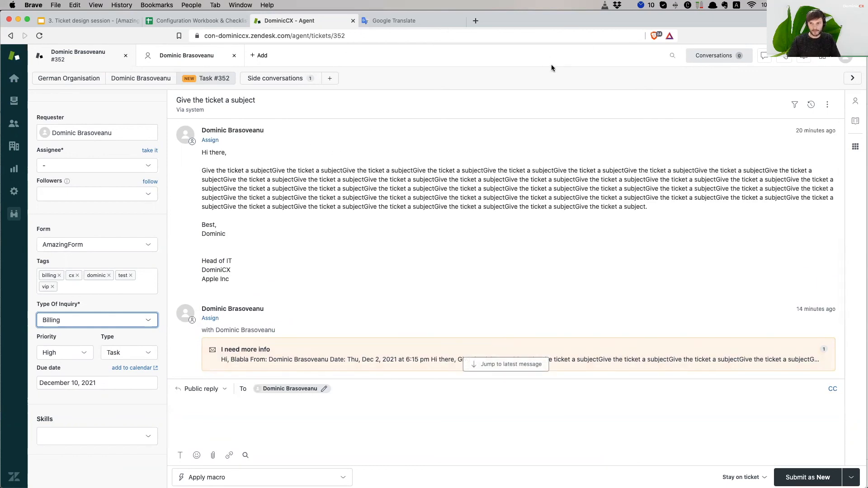
- Open Guide from the product tray and copy the Help Center URL
left_click(821, 58)
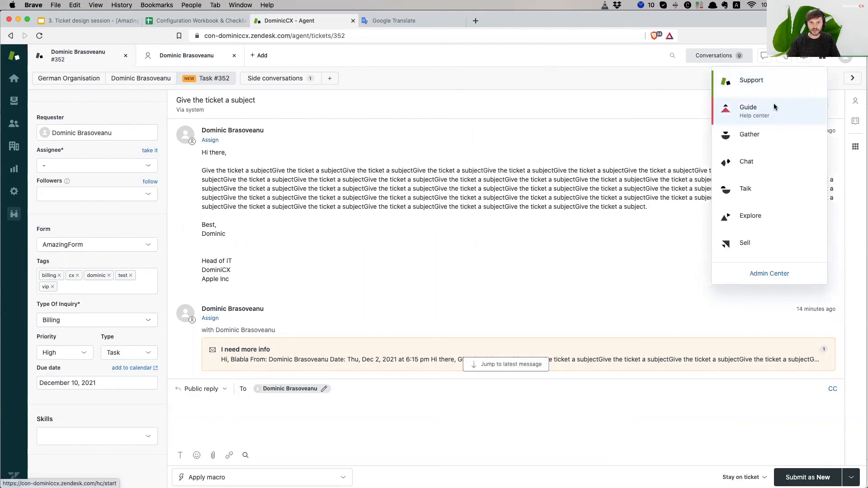
left_click(775, 107)
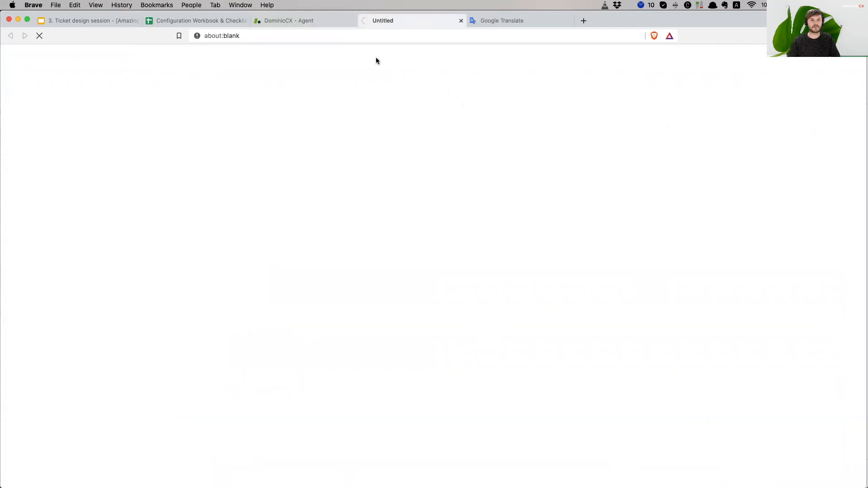
left_click(435, 36)
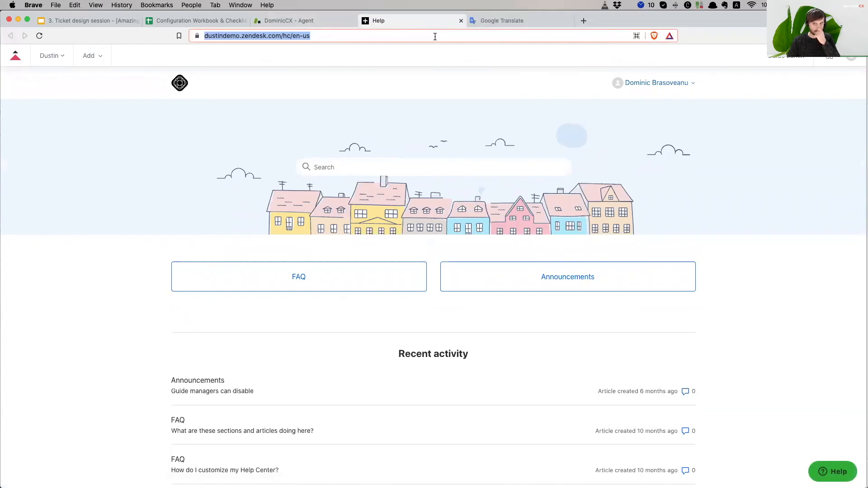
left_click(334, 36)
key("super+a")
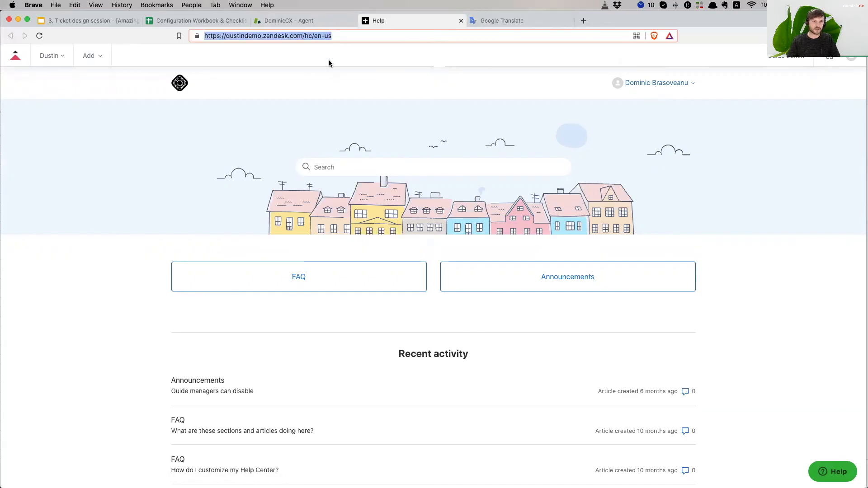
triple_click(339, 37)
key("super+c")
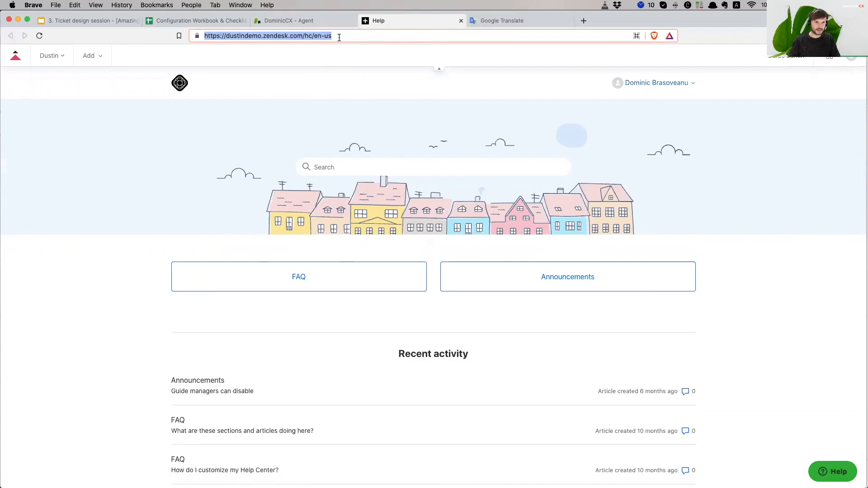
- Load the Help Center URL in a new private window and go to Submit a request
left_click(56, 5)
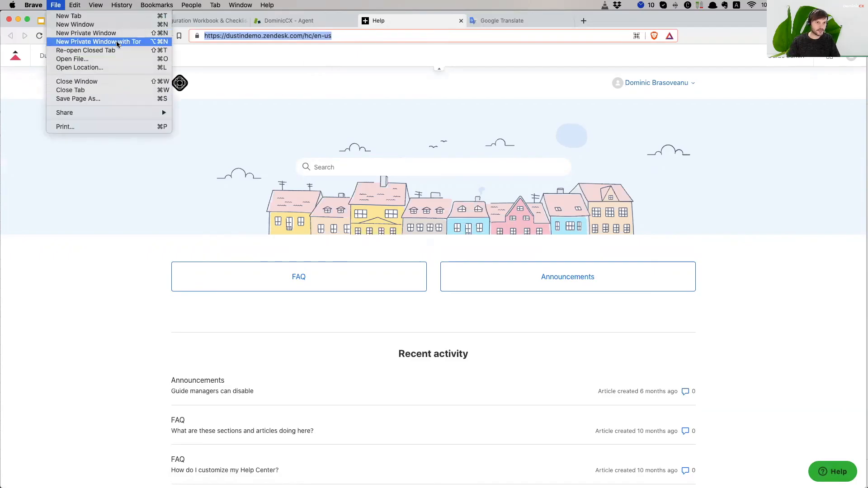
left_click(86, 33)
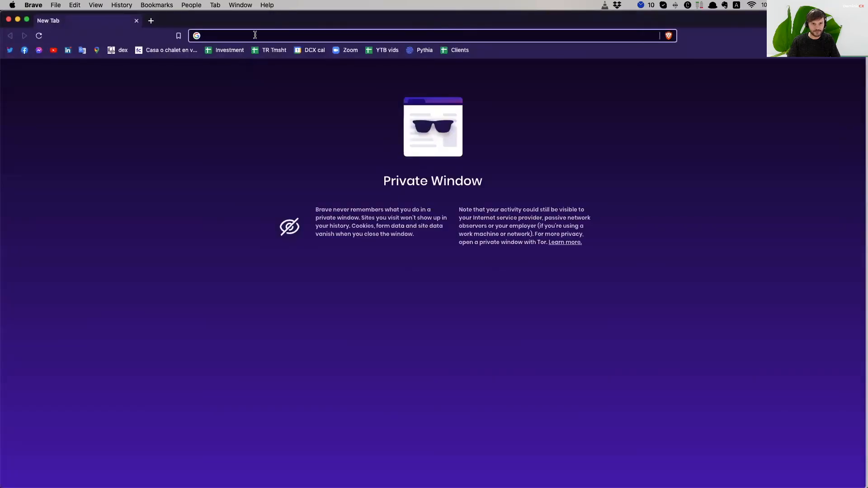
key("super+v")
key("Return")
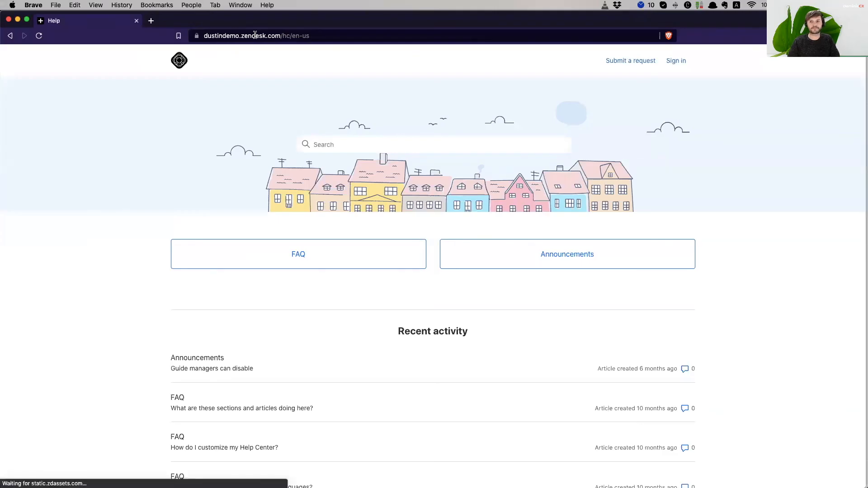
left_click(639, 65)
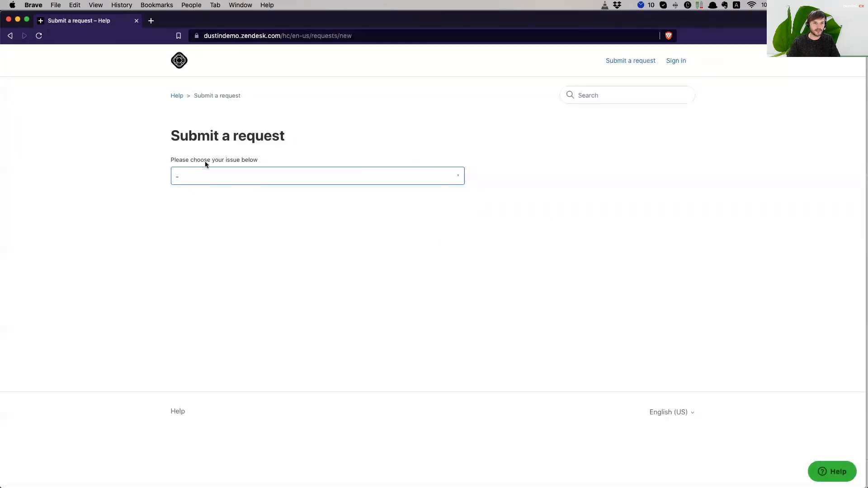
- Choose AmazingForm and fill in the requester's e-mail from the suggestion
left_click(306, 176)
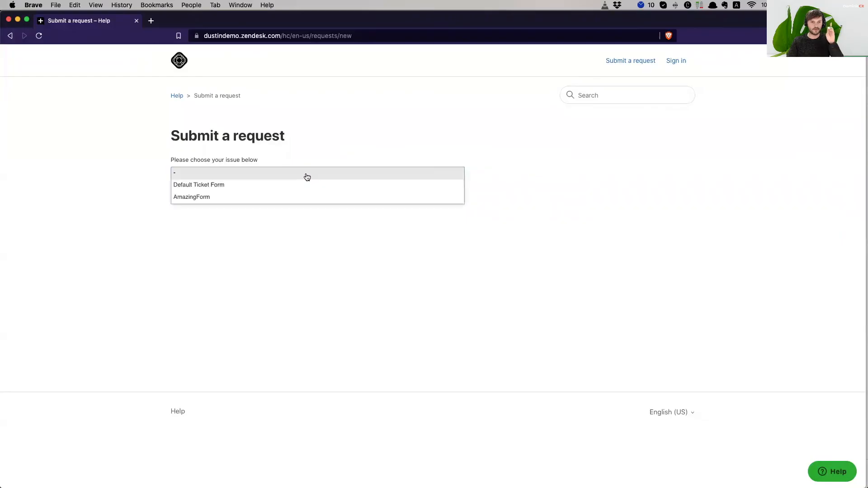
left_click(220, 199)
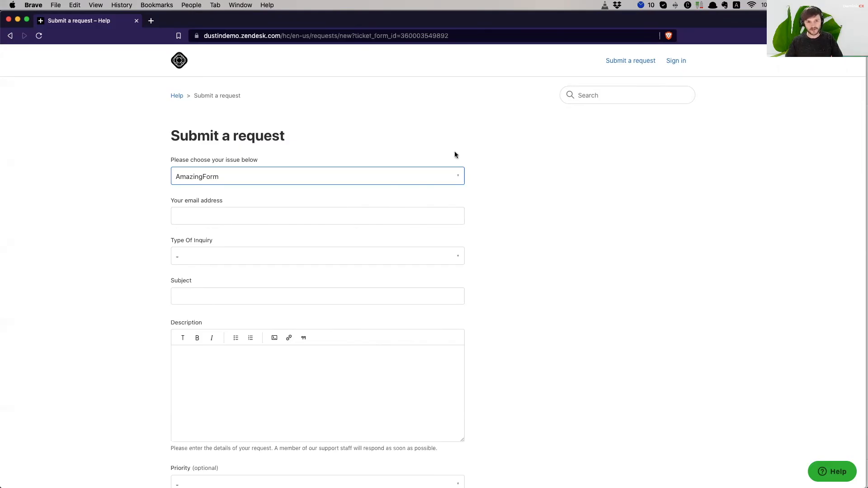
left_click(239, 213)
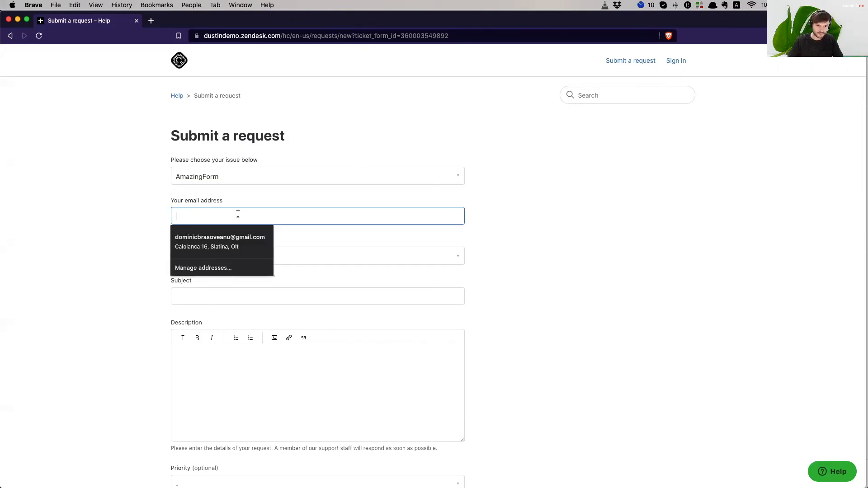
left_click(247, 236)
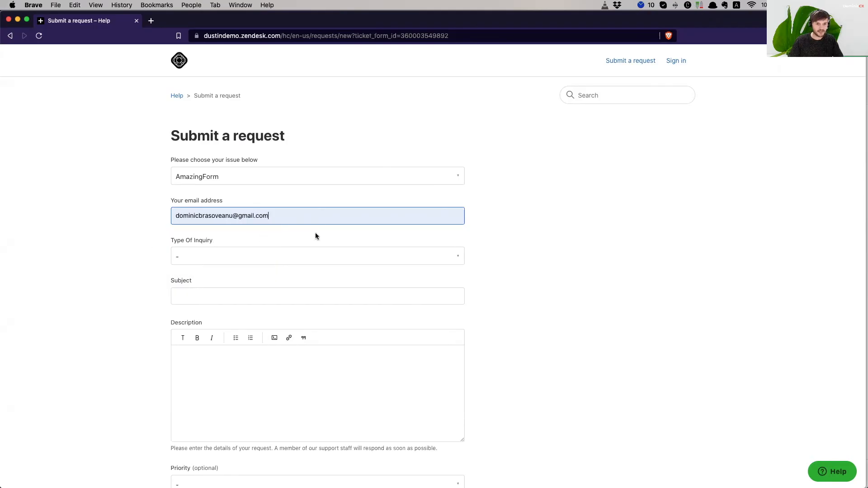
scroll(175, 277, "down", 1)
scroll(175, 277, "up", 1)
- Set Type Of Inquiry to Order > Delivery issue and check the revealed Address field
left_click(209, 257)
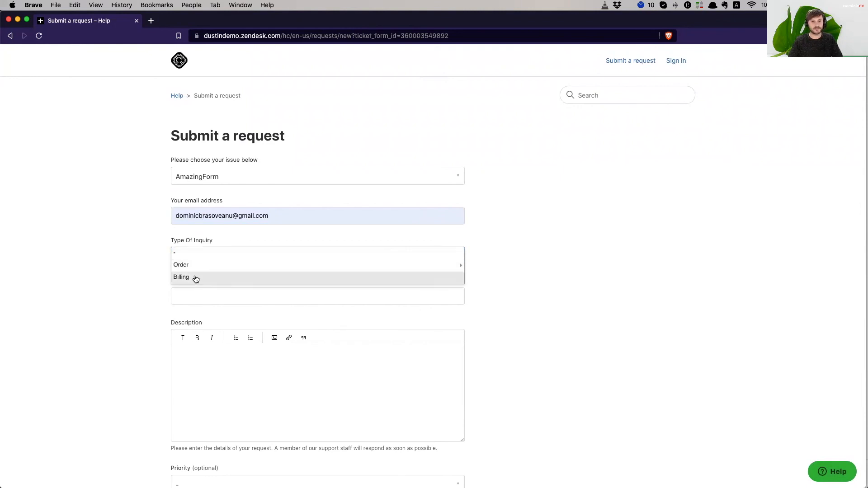
left_click(200, 267)
left_click(209, 267)
scroll(210, 267, "down", 5)
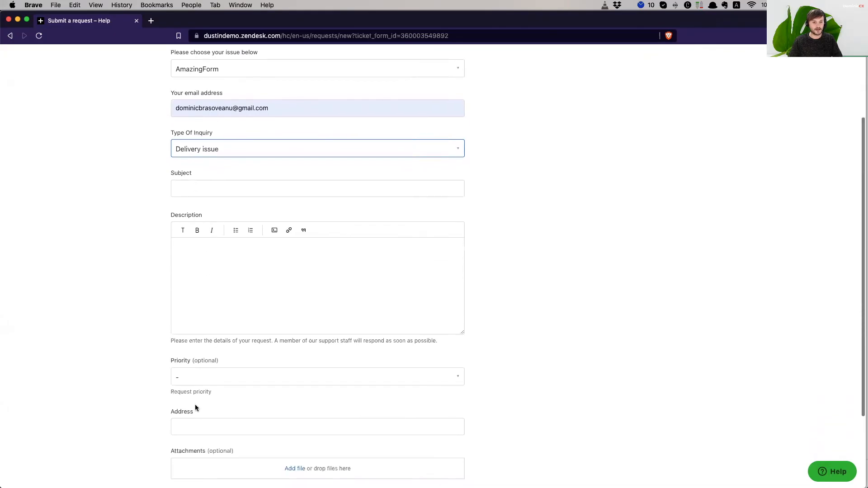
left_click(196, 425)
left_click(90, 337)
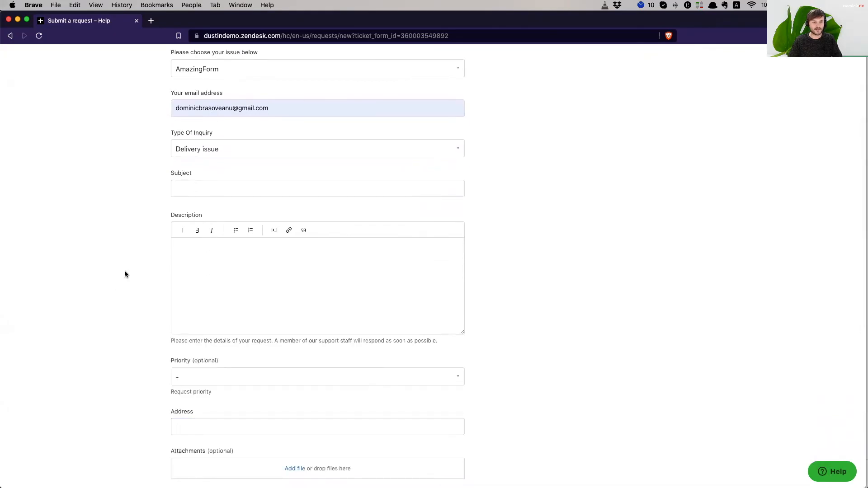
scroll(120, 279, "up", 2)
left_click(231, 243)
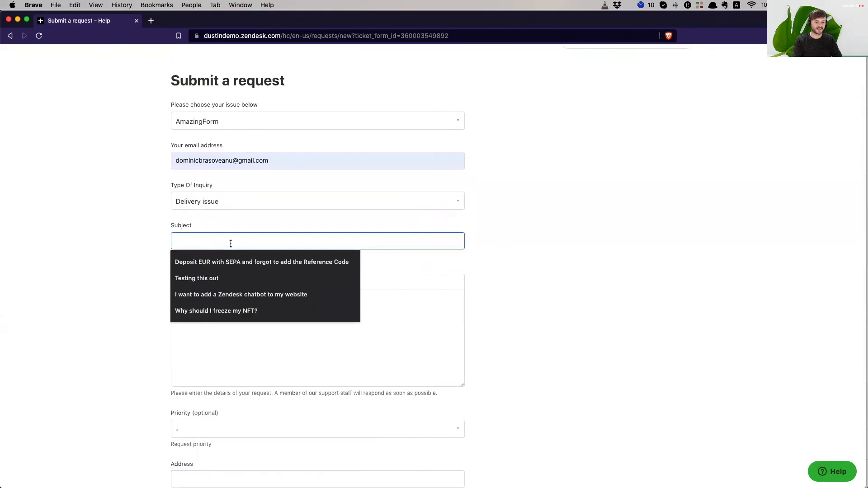
- Enter the subject 'I have an issue with my order' and paste it into the description
type("I hcvve an issue with my order")
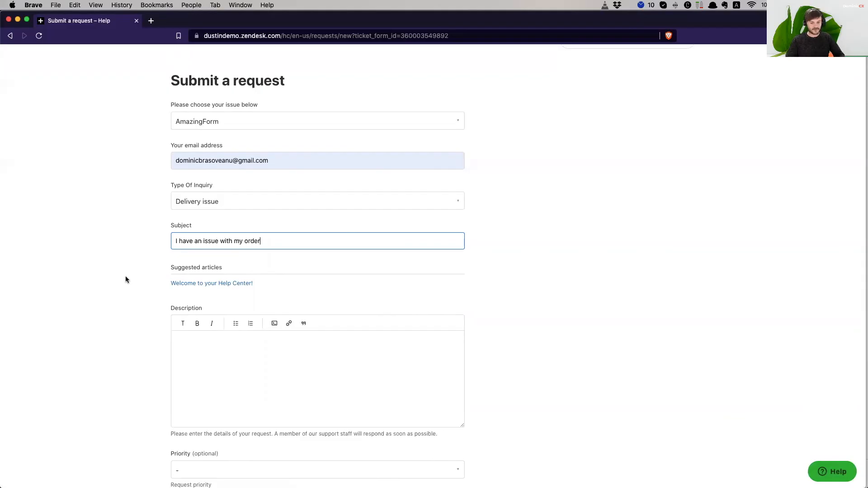
triple_click(272, 241)
key("super+c")
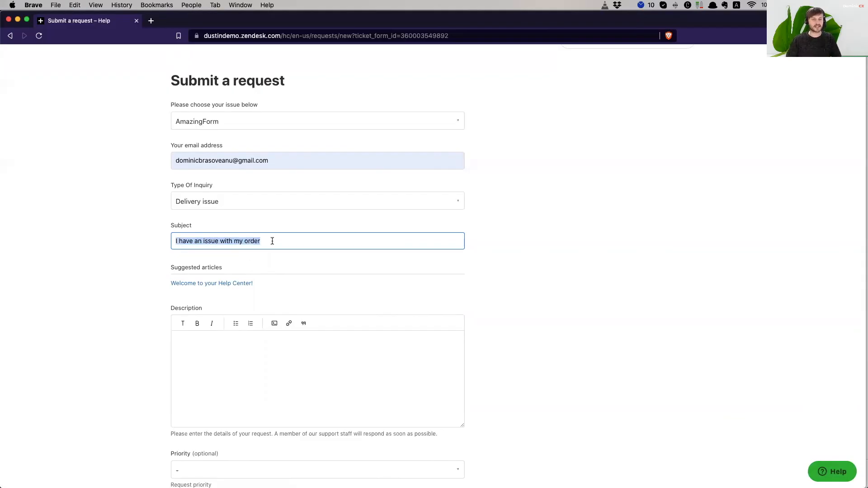
left_click(245, 353)
key("super+v")
scroll(271, 351, "up", 1)
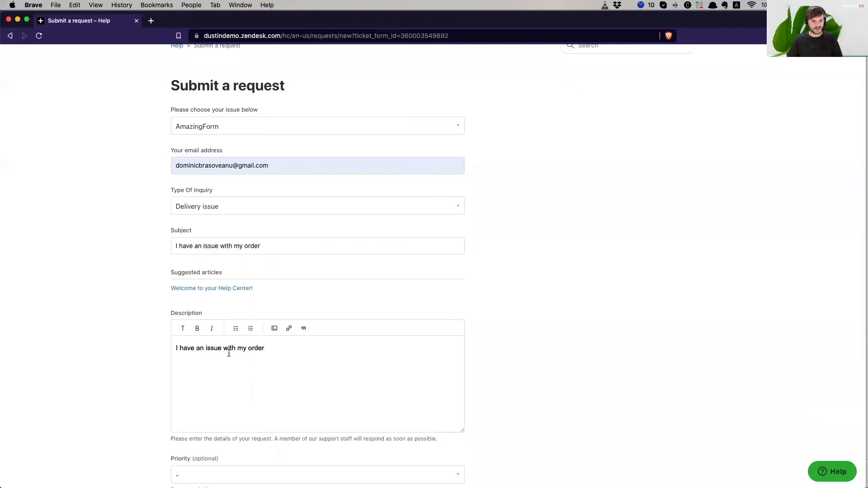
scroll(280, 352, "down", 3)
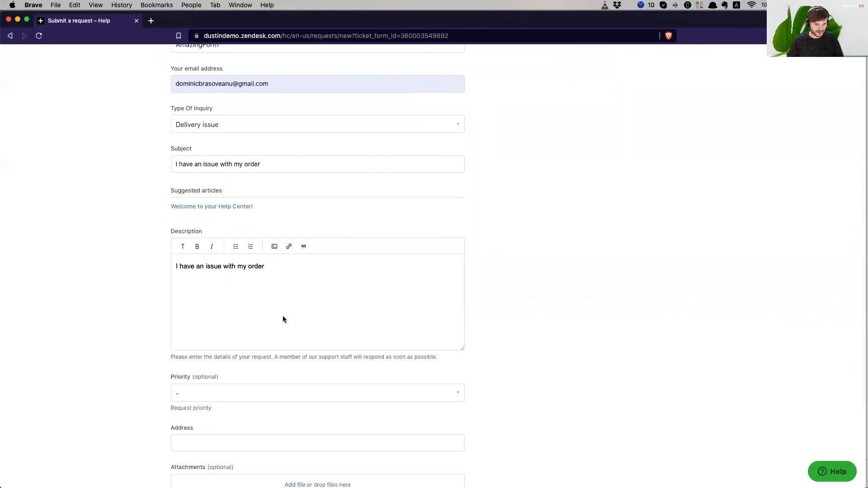
scroll(135, 333, "down", 3)
- Set the request priority to Normal
left_click(218, 308)
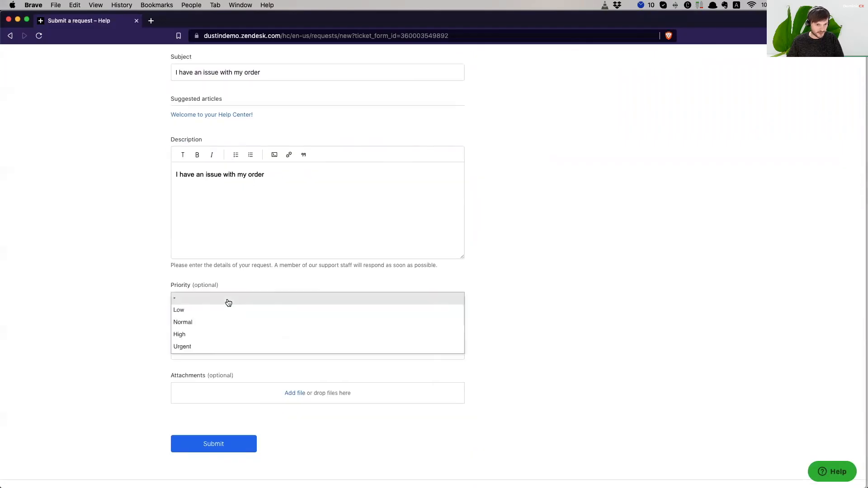
left_click(209, 324)
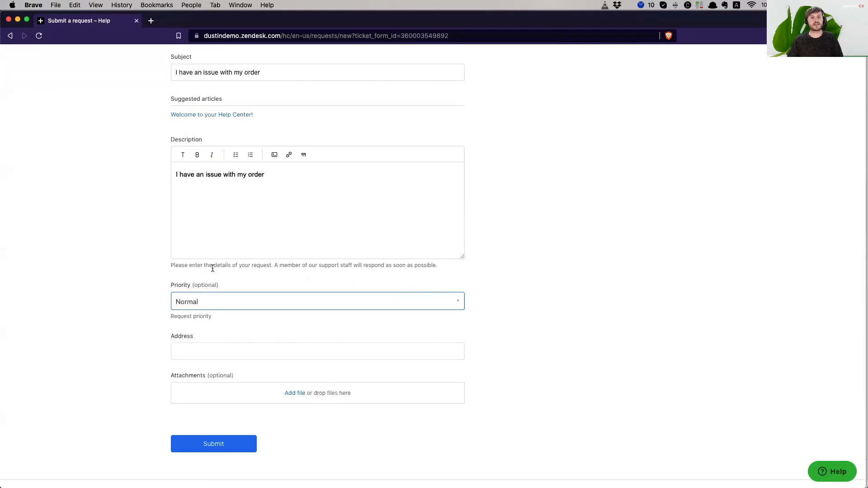
left_click(207, 298)
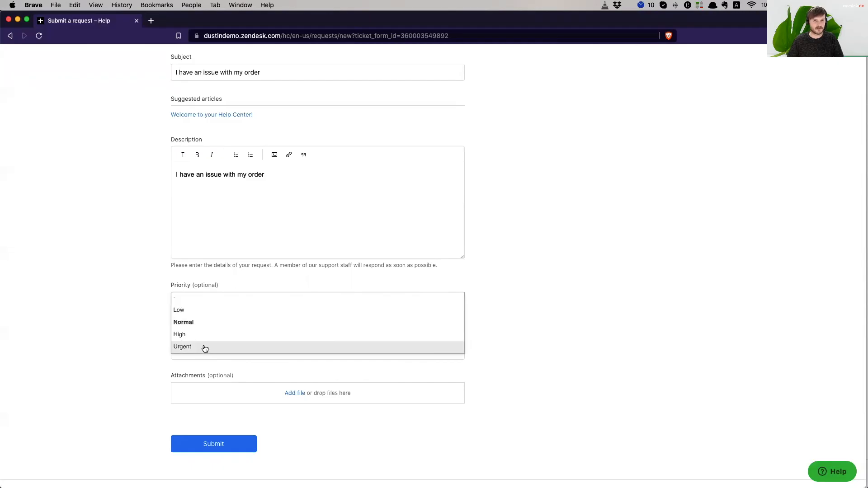
left_click(56, 332)
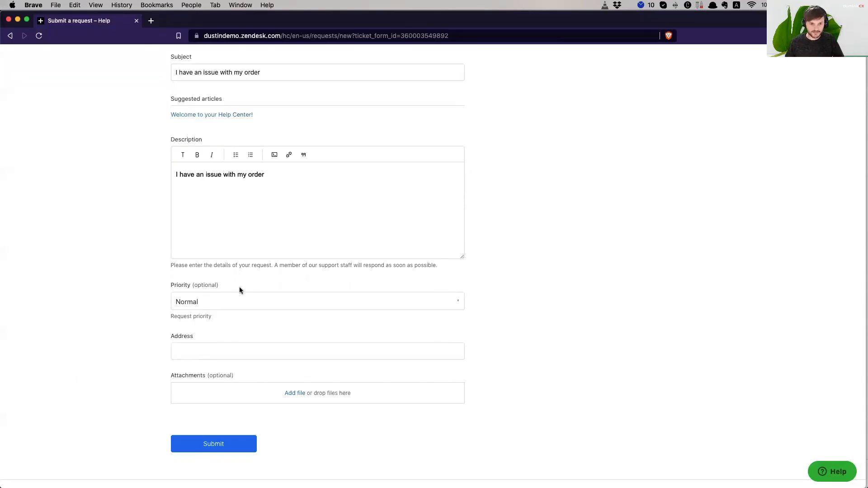
- Enter a street address in Berlin, Germany into the Address field
left_click(228, 349)
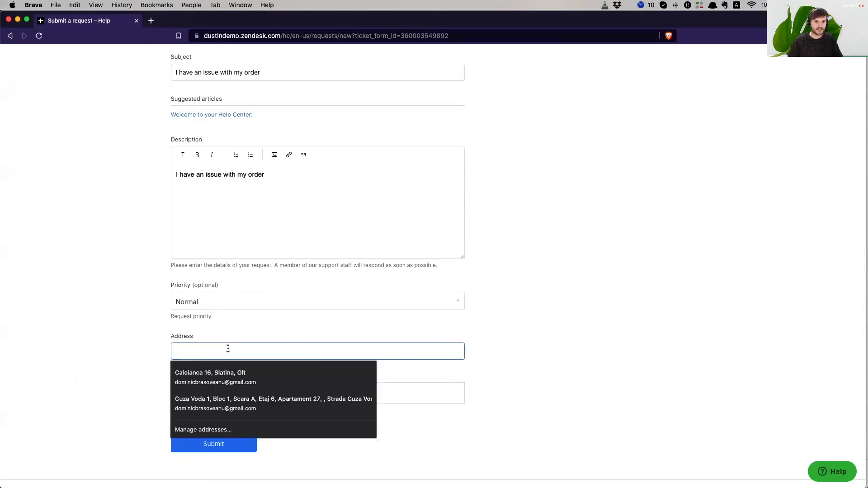
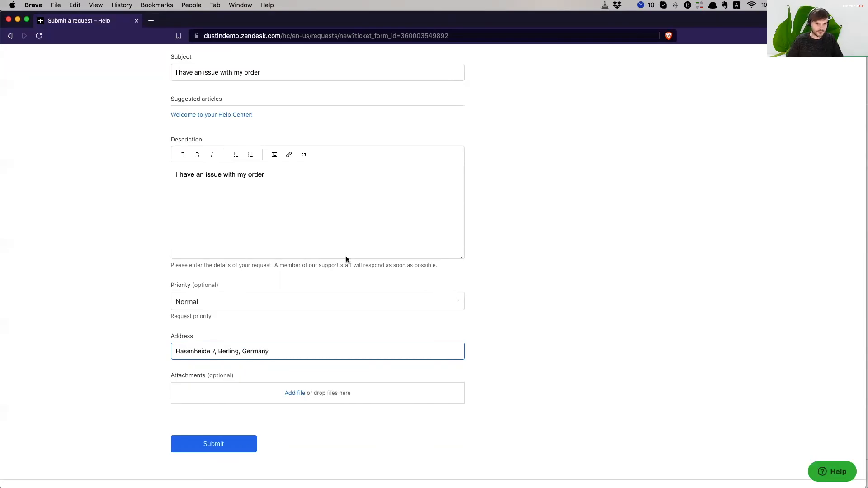
scroll(629, 321, "up", 2)
scroll(601, 319, "up", 4)
scroll(598, 319, "down", 10)
- Empty the Address field and submit to trigger the 'cannot be blank' error
key("super+a")
key("BackSpace")
left_click(550, 312)
left_click(199, 321)
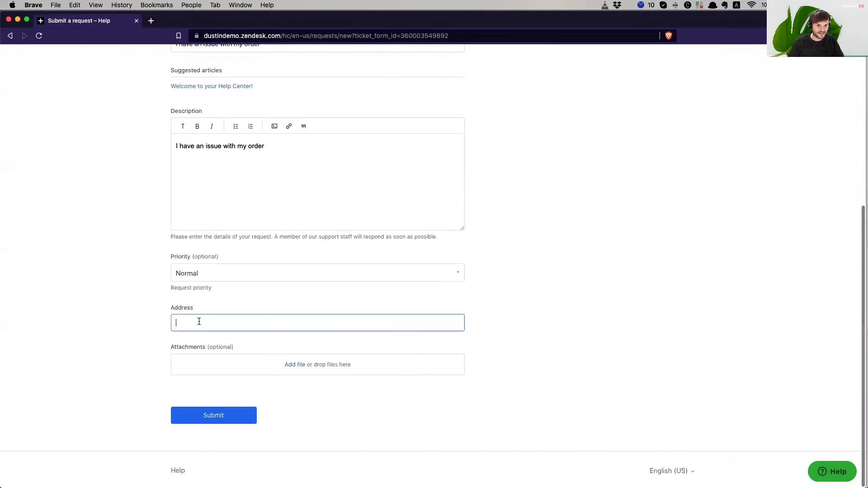
scroll(559, 339, "up", 3)
scroll(556, 335, "up", 4)
scroll(557, 335, "down", 8)
left_click(233, 420)
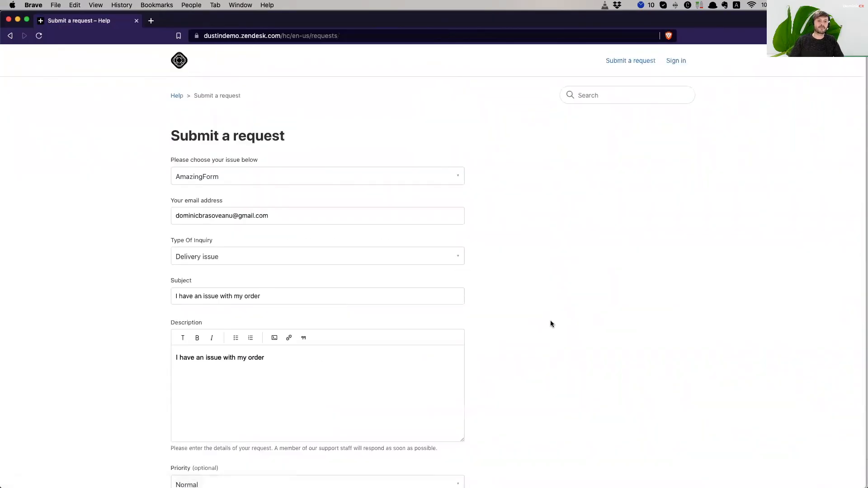
- Re-enter the Berlin street address and submit the Delivery issue request
scroll(550, 323, "down", 5)
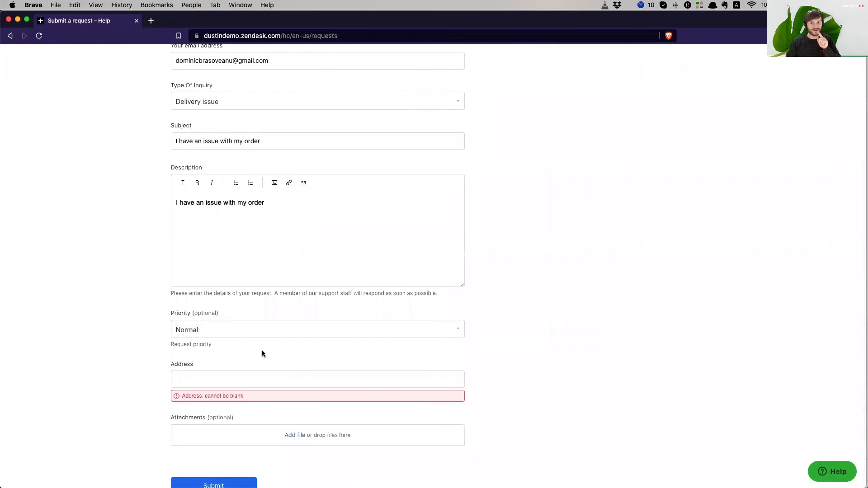
left_click(210, 376)
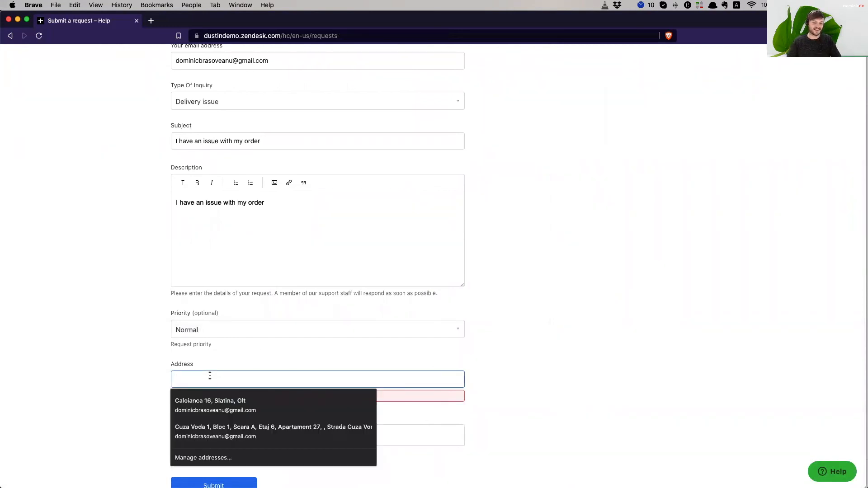
left_click(652, 387)
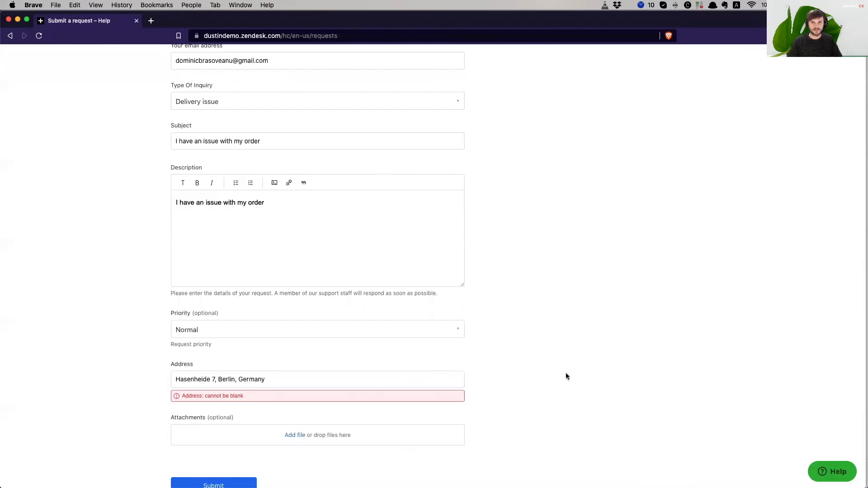
scroll(553, 365, "down", 3)
scroll(543, 371, "up", 6)
scroll(498, 407, "down", 8)
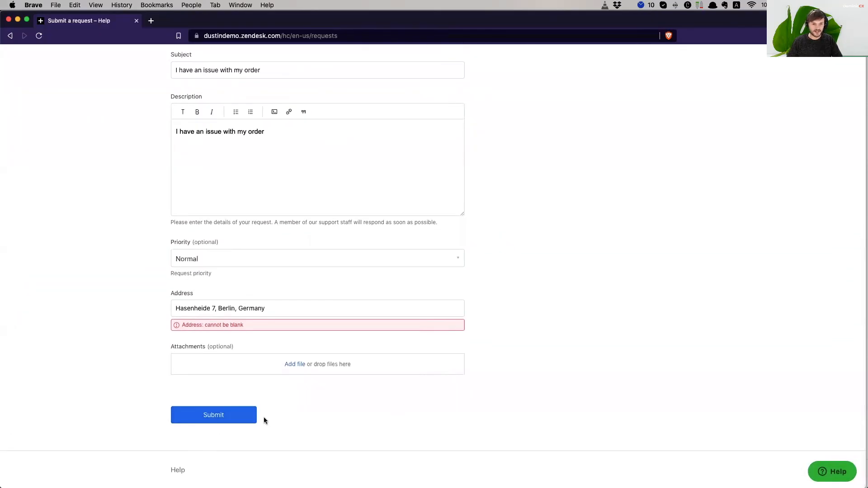
left_click(253, 416)
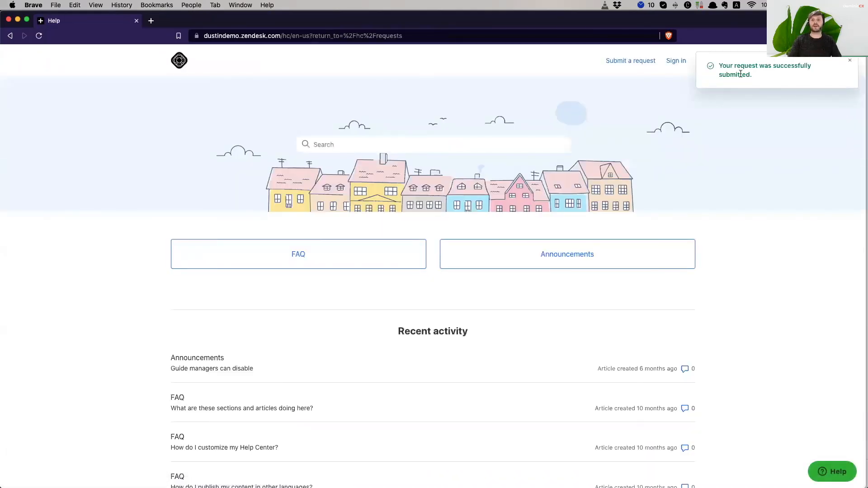
- Return to the Zendesk agent workspace showing ticket #352
left_click_drag(766, 81, 686, 66)
left_click(759, 340)
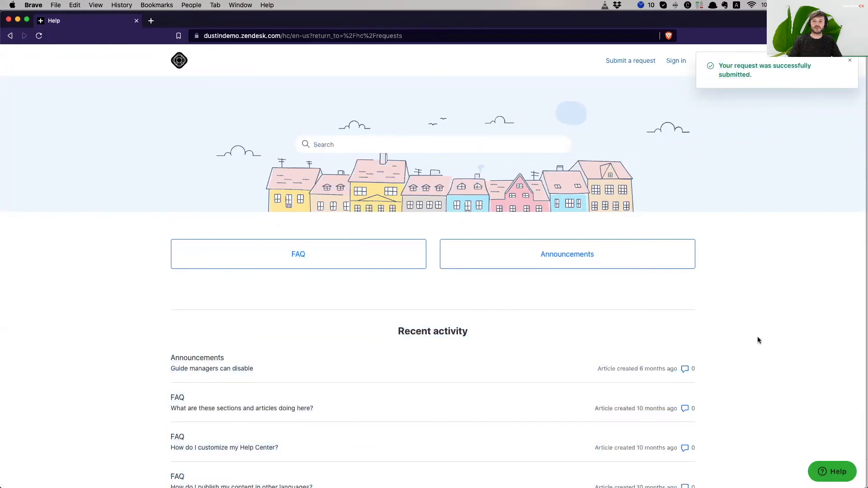
mouse_move(266, 473)
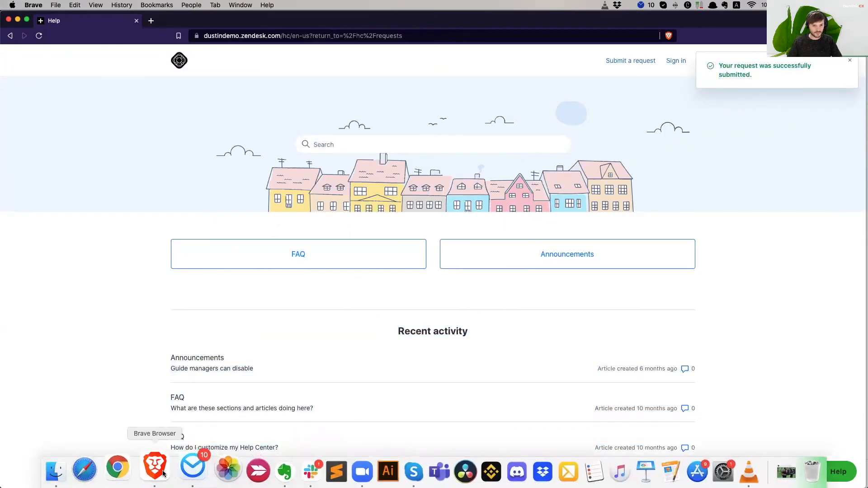
key("super+grave")
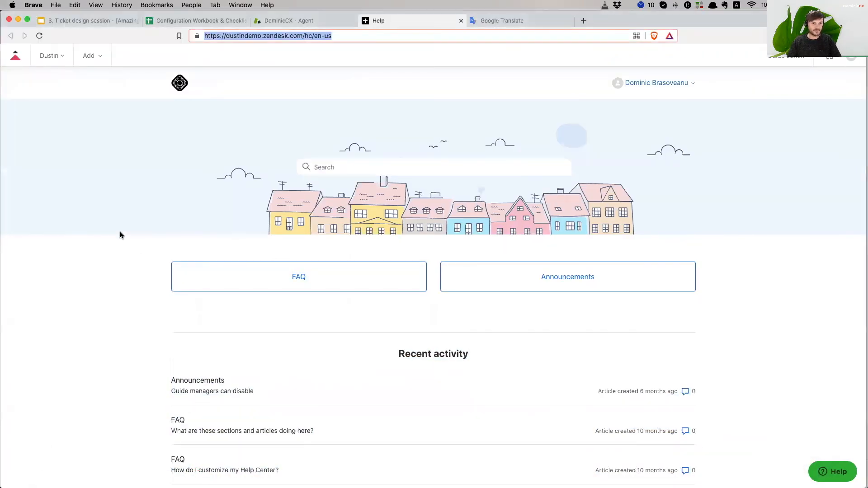
left_click(298, 22)
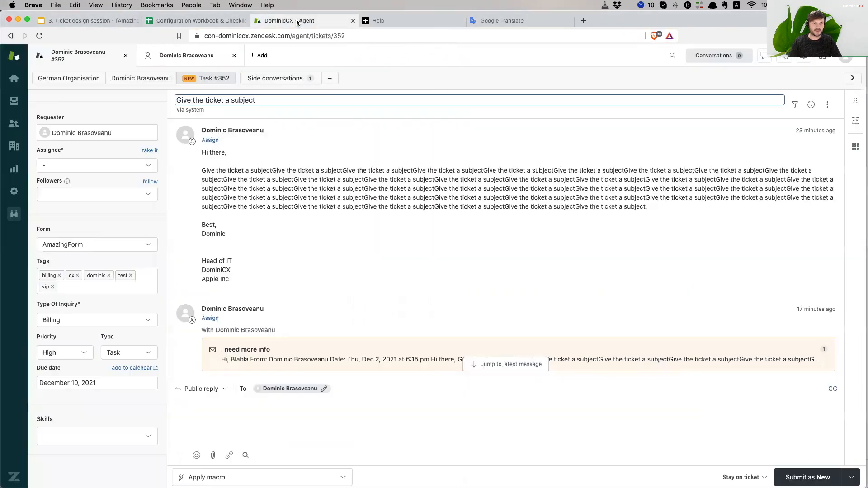
- Look over the agent's profile, then the requester's profile and assigned tickets
left_click(18, 106)
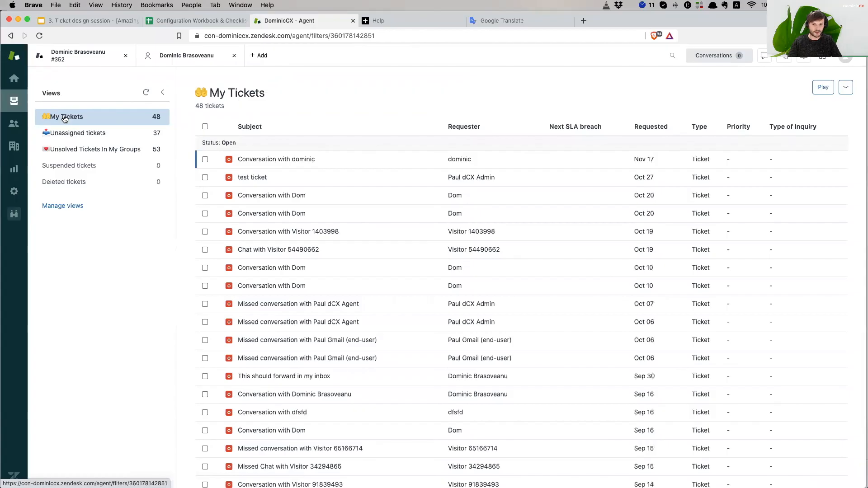
left_click(179, 55)
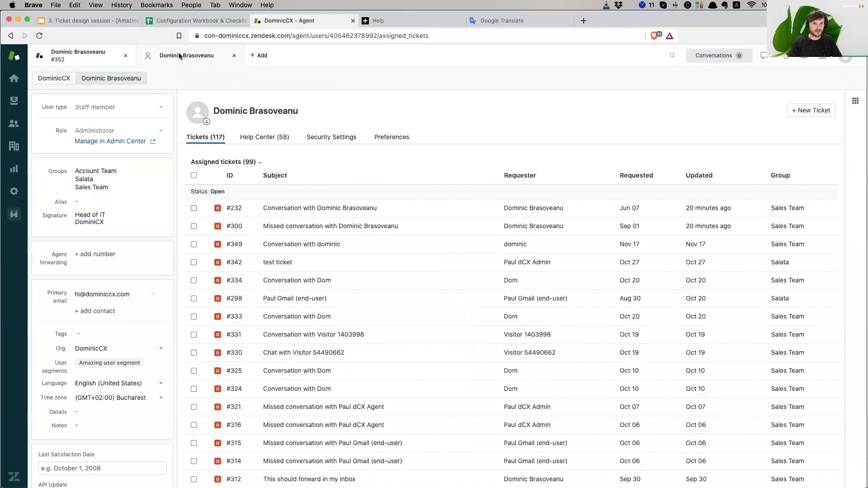
left_click(91, 56)
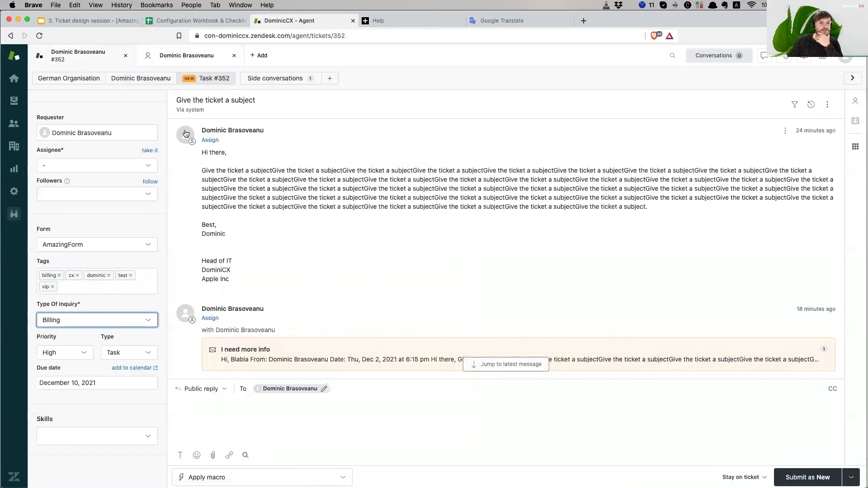
left_click(144, 78)
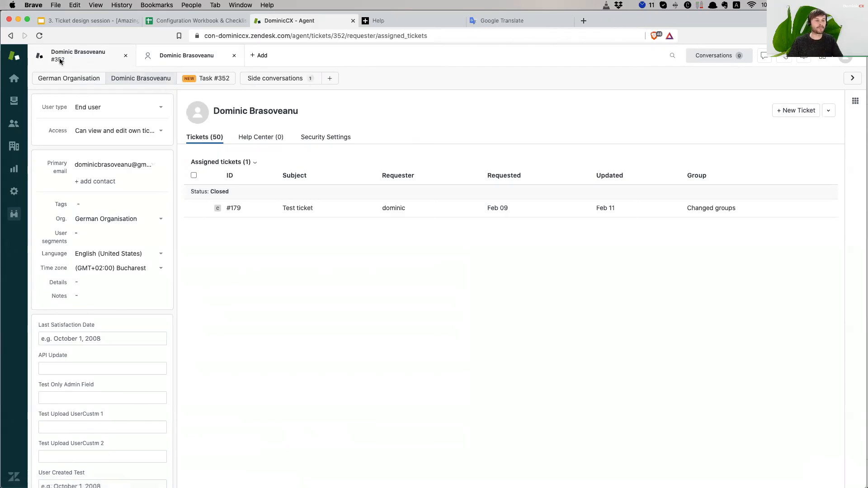
- Open the Unassigned tickets view listing its 37 tickets
left_click(13, 101)
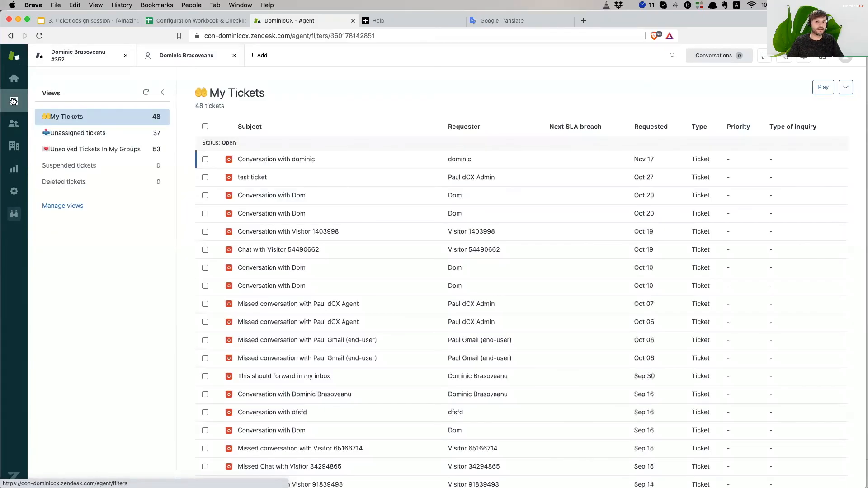
left_click(102, 132)
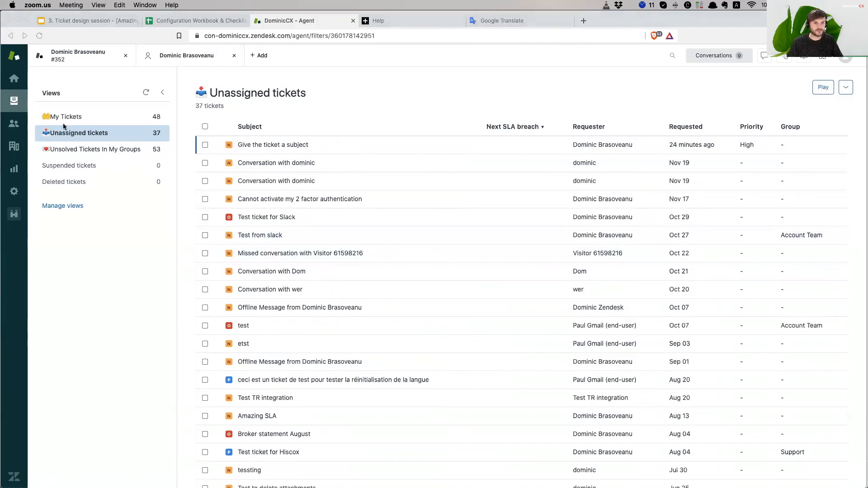
left_click(101, 51)
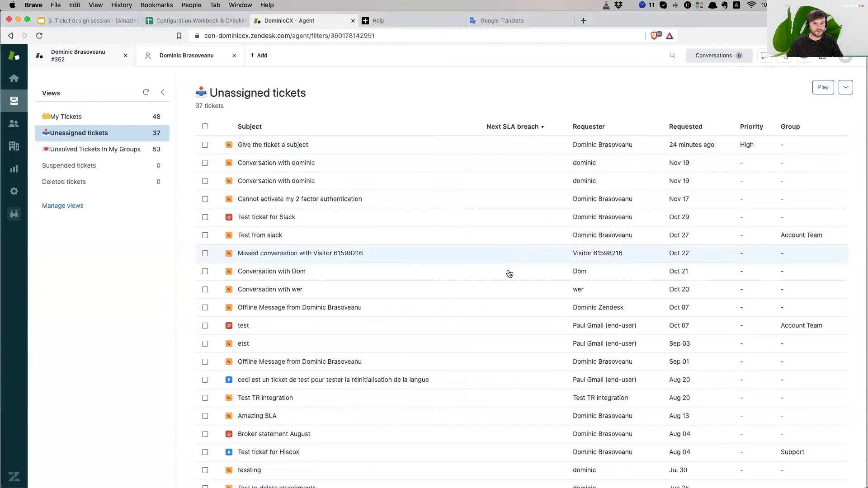